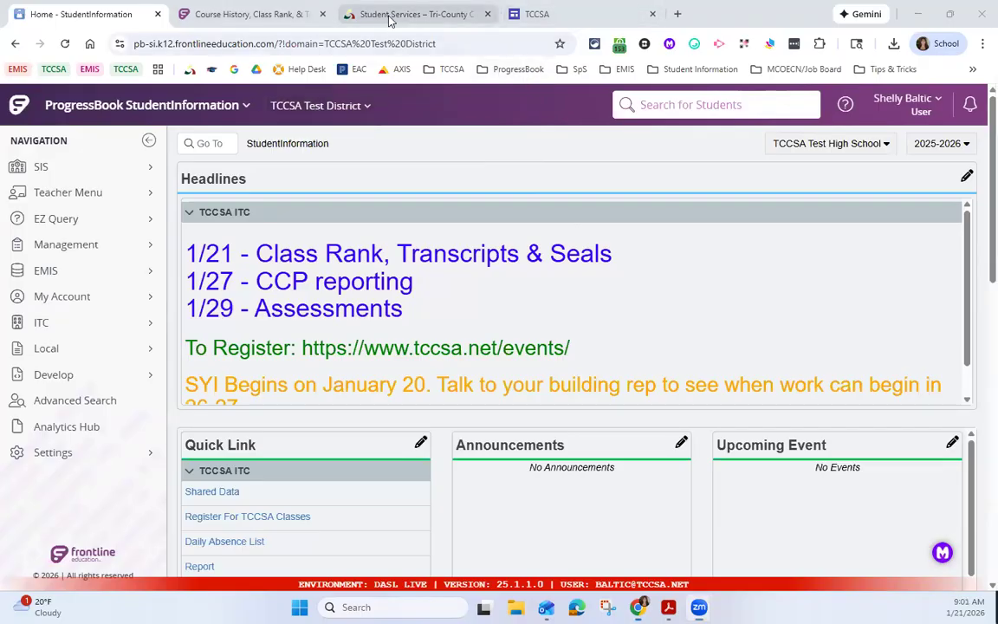
# Step: Show the SI/DASL Training Videos section of the TCCSA Student Services page, then the TCCSA video library site
pyautogui.click(444, 15)
pyautogui.scroll(3, 383, 318)
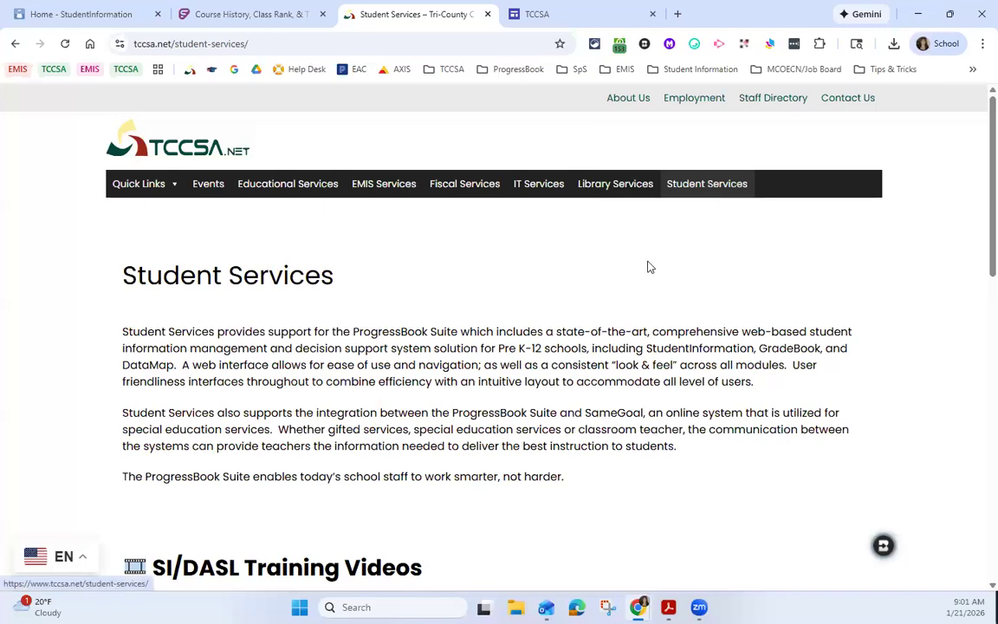
pyautogui.scroll(-2, 192, 326)
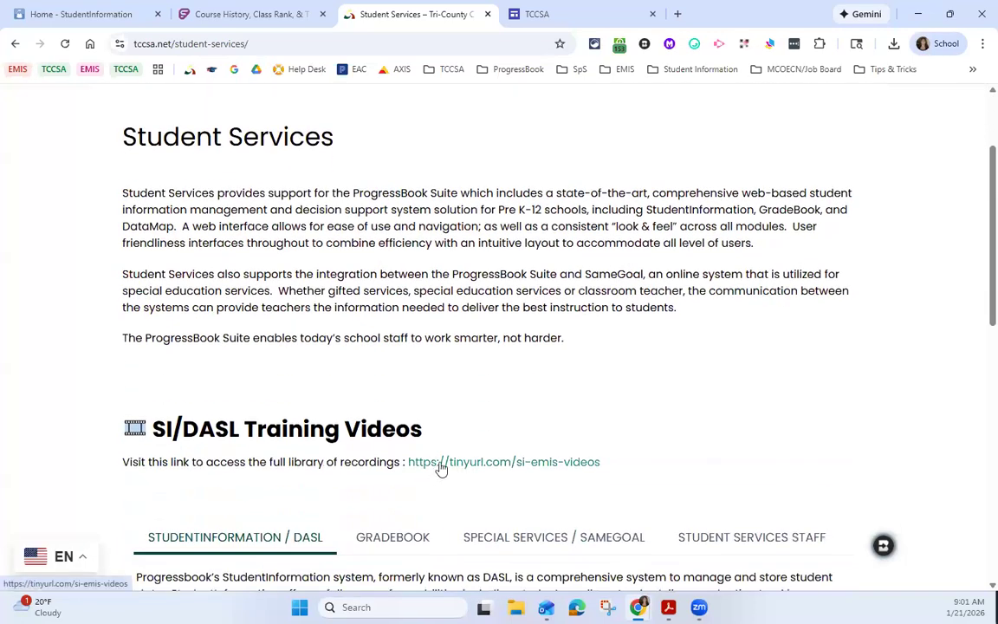
pyautogui.click(569, 11)
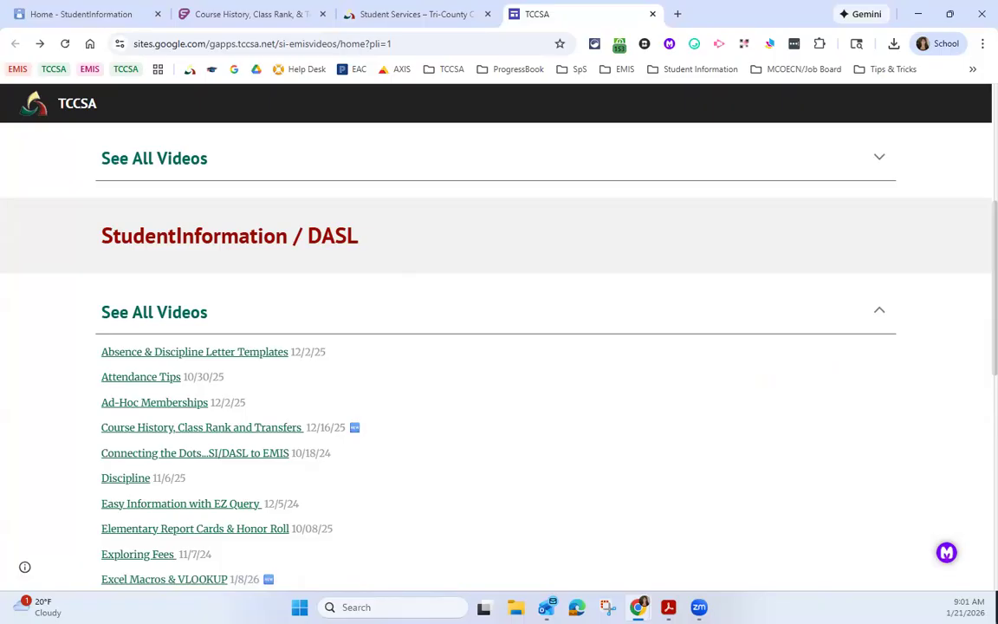
# Step: In the Frontline Learning Center, open the StudentInformation category and find the Course History, Class Rank, & Transcripts Guide section
pyautogui.click(220, 10)
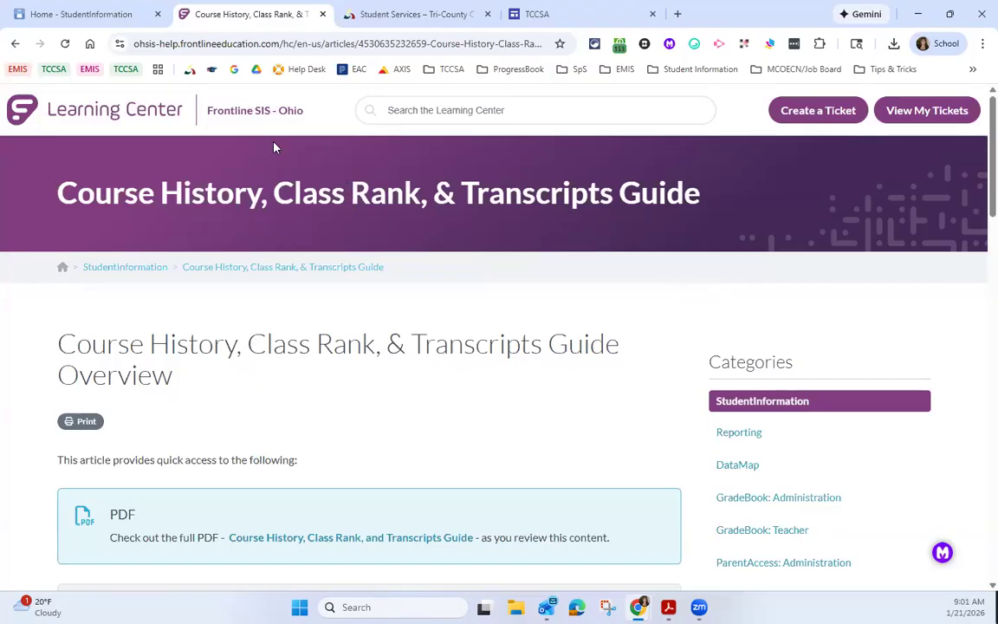
pyautogui.click(391, 110)
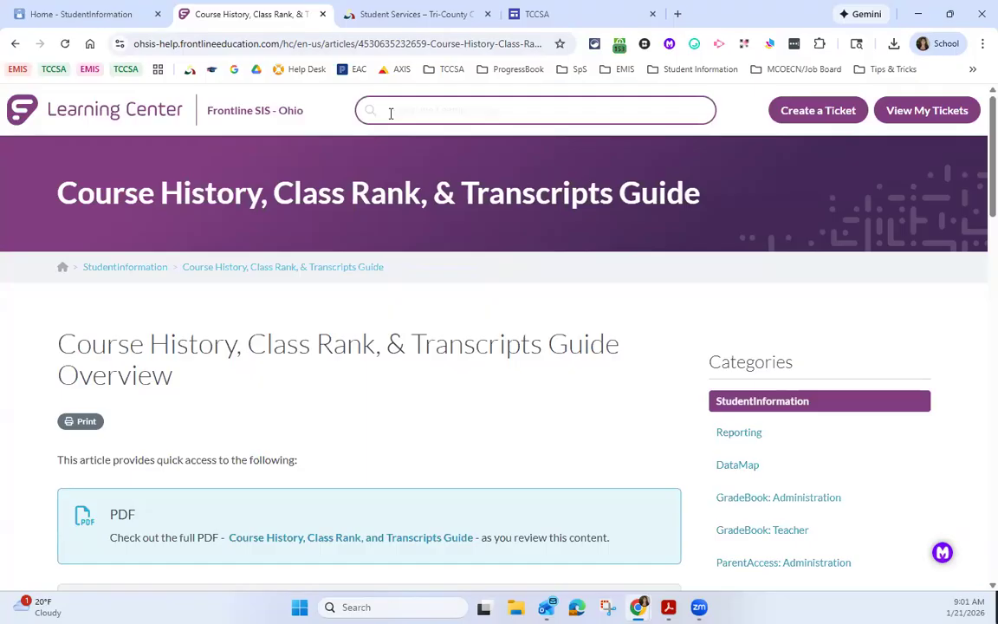
pyautogui.click(148, 267)
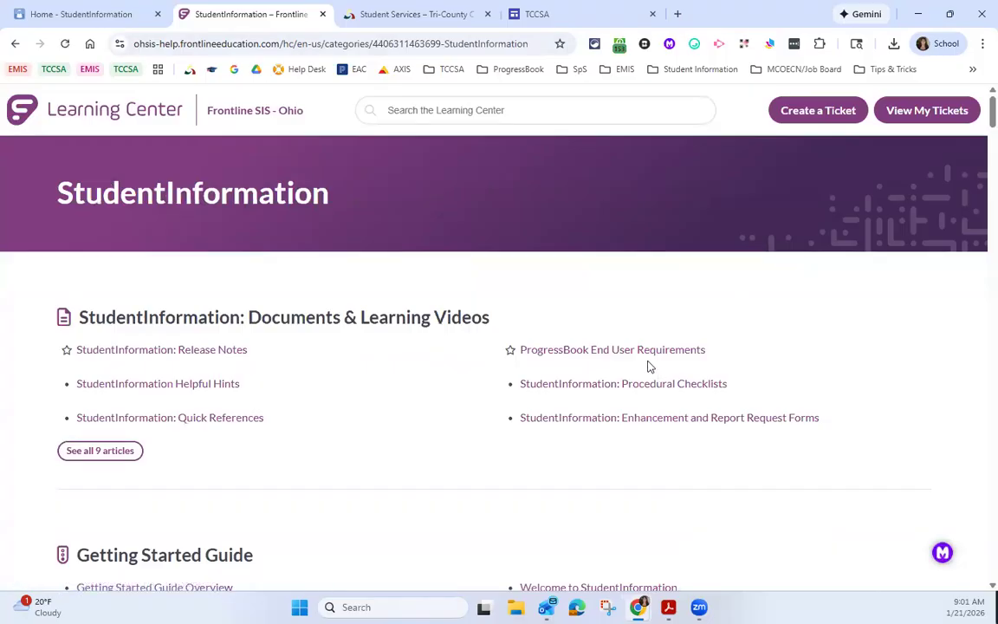
pyautogui.scroll(-2, 474, 458)
pyautogui.scroll(-8, 473, 459)
pyautogui.scroll(-4, 483, 450)
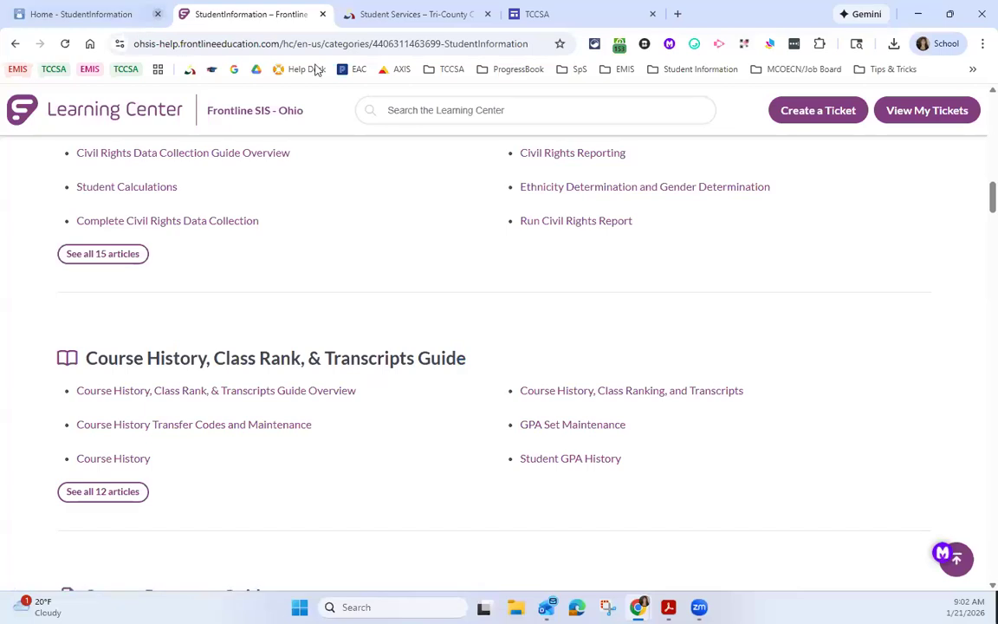
# Step: Return to the StudentInformation home page and look through its Documents list down to "Transcripts, EMIS and Seals, Oh My!"
pyautogui.click(84, 16)
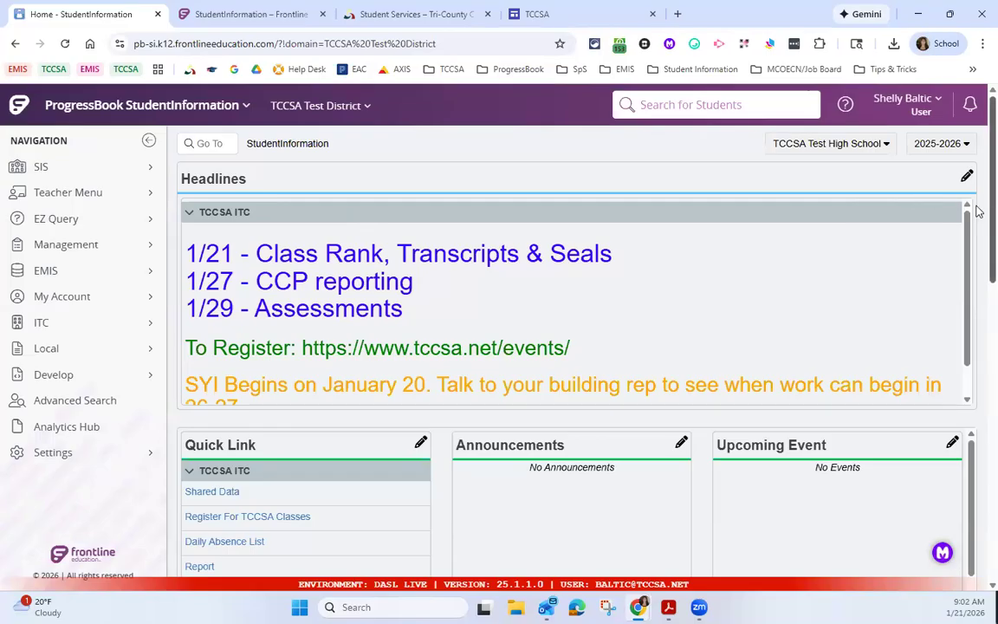
pyautogui.scroll(-10, 977, 210)
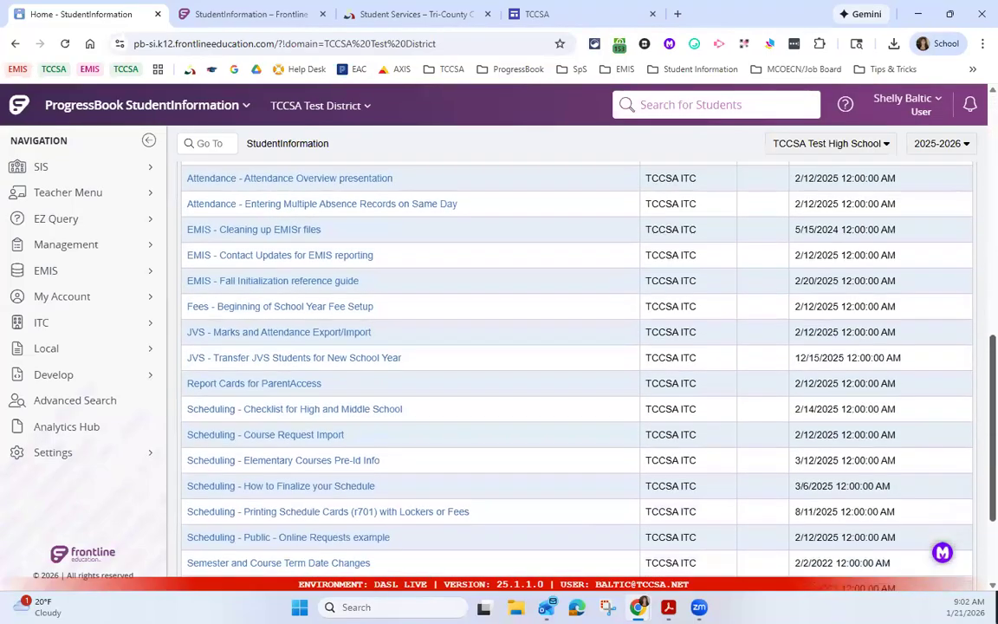
pyautogui.scroll(-3, 571, 347)
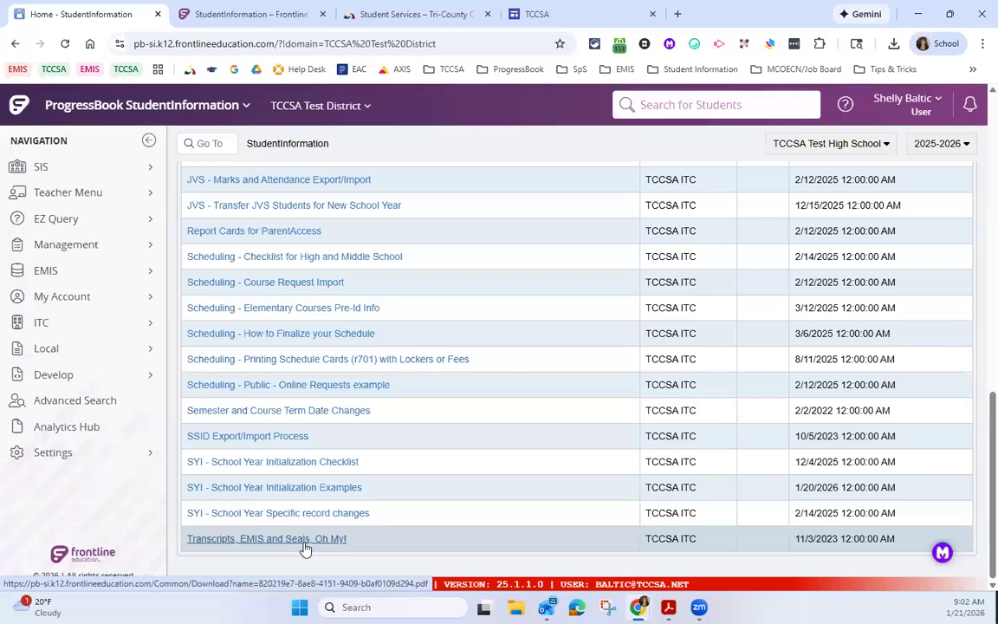
pyautogui.scroll(8, 351, 201)
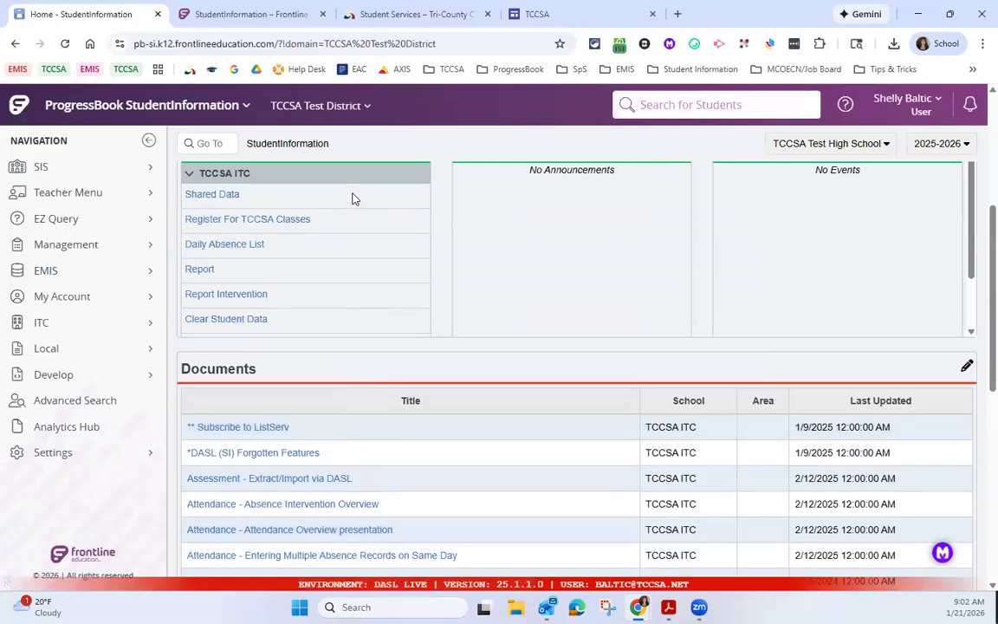
pyautogui.scroll(4, 352, 199)
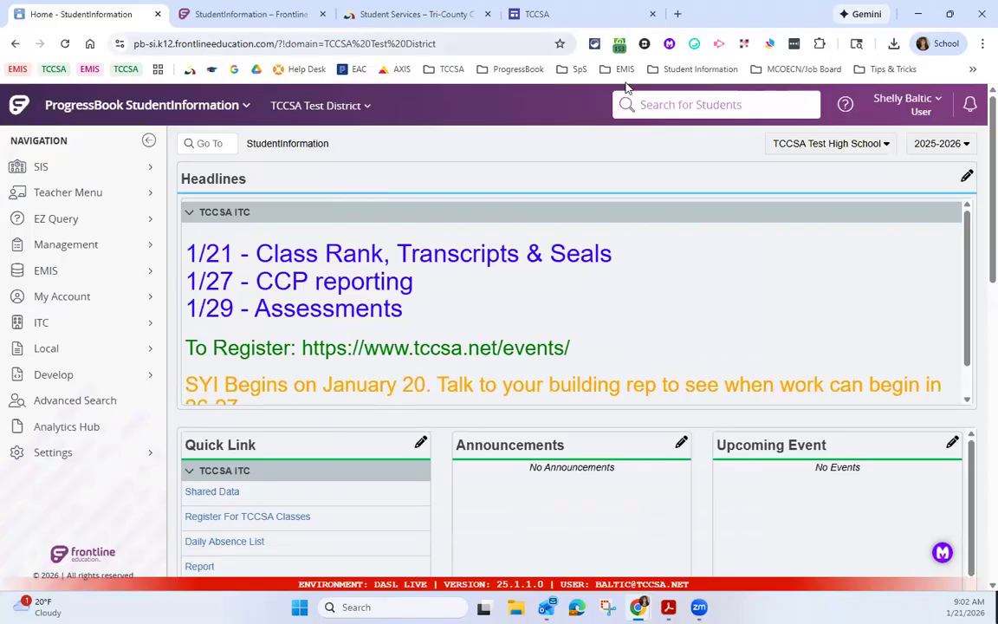
# Step: Search for the test student by last name and load the student's record
pyautogui.click(686, 106)
pyautogui.write('ander')
pyautogui.press('Return')
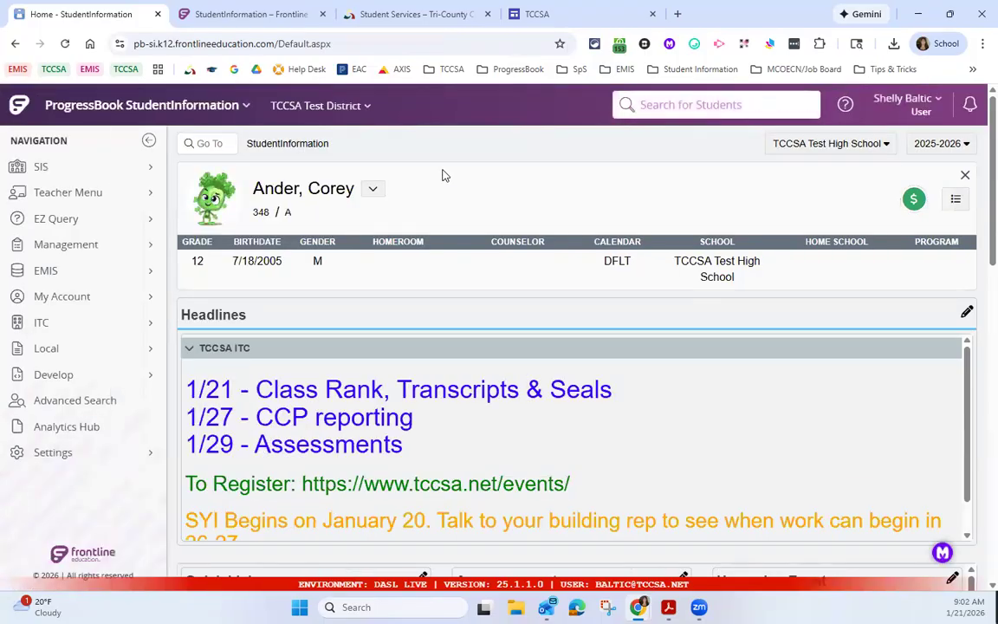
# Step: Open the selected student's Student Course History summary and review the courses, marks and credits by school year
pyautogui.click(135, 173)
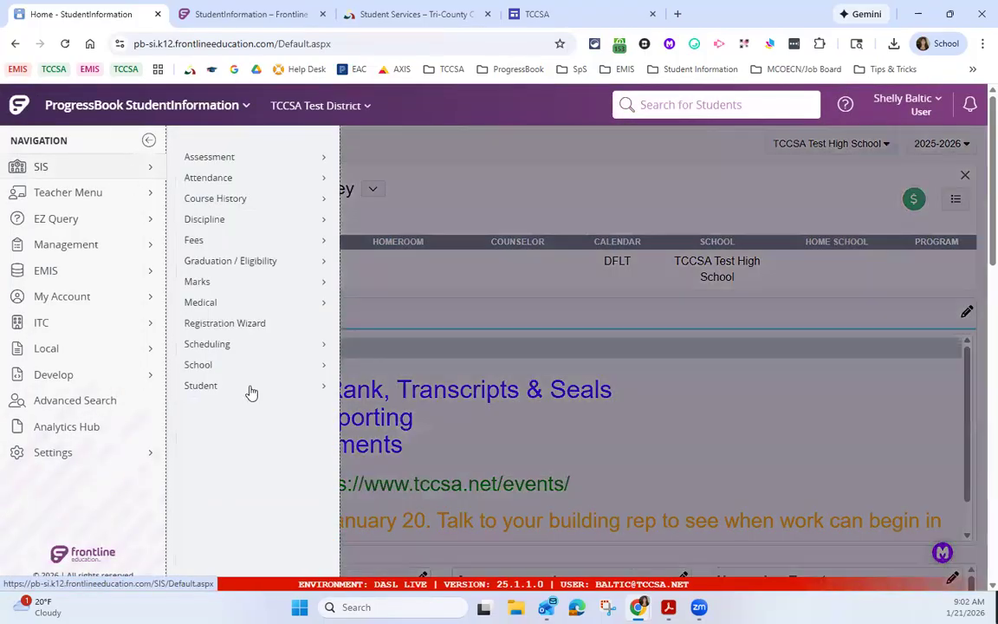
pyautogui.moveTo(250, 394)
pyautogui.click(402, 260)
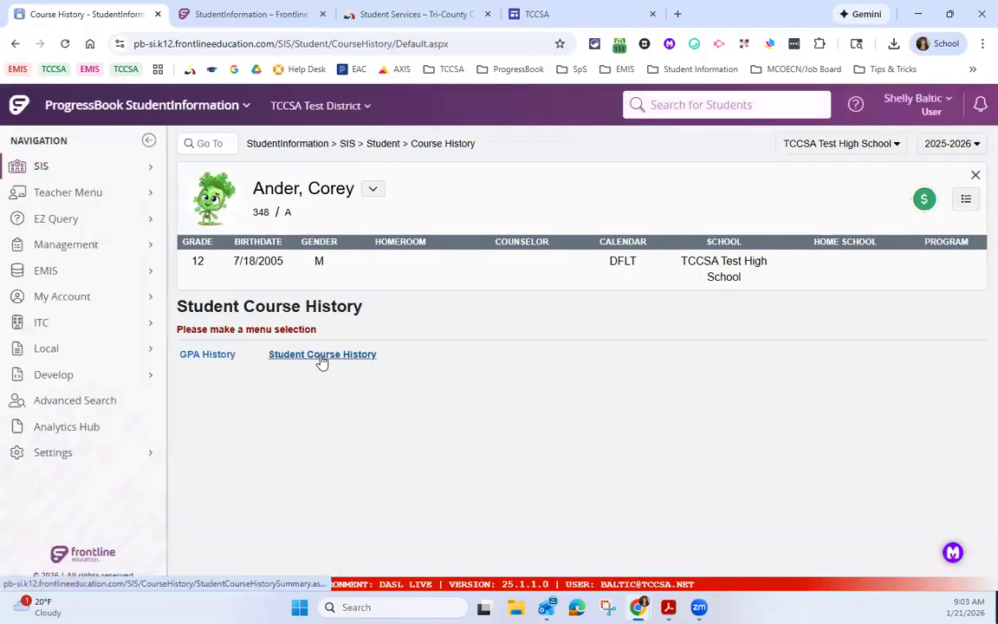
pyautogui.click(322, 357)
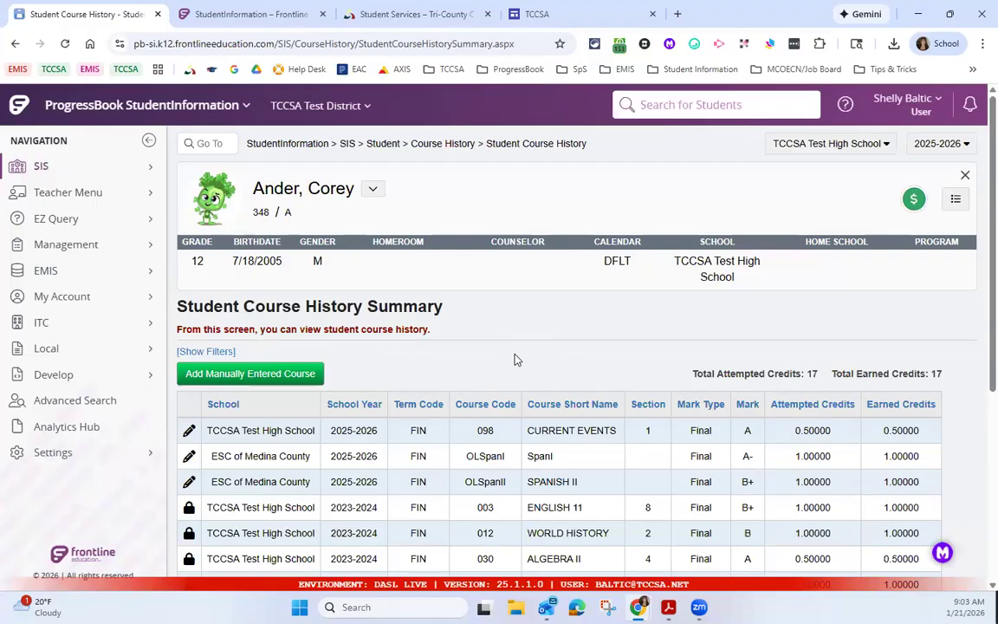
pyautogui.scroll(-1, 505, 359)
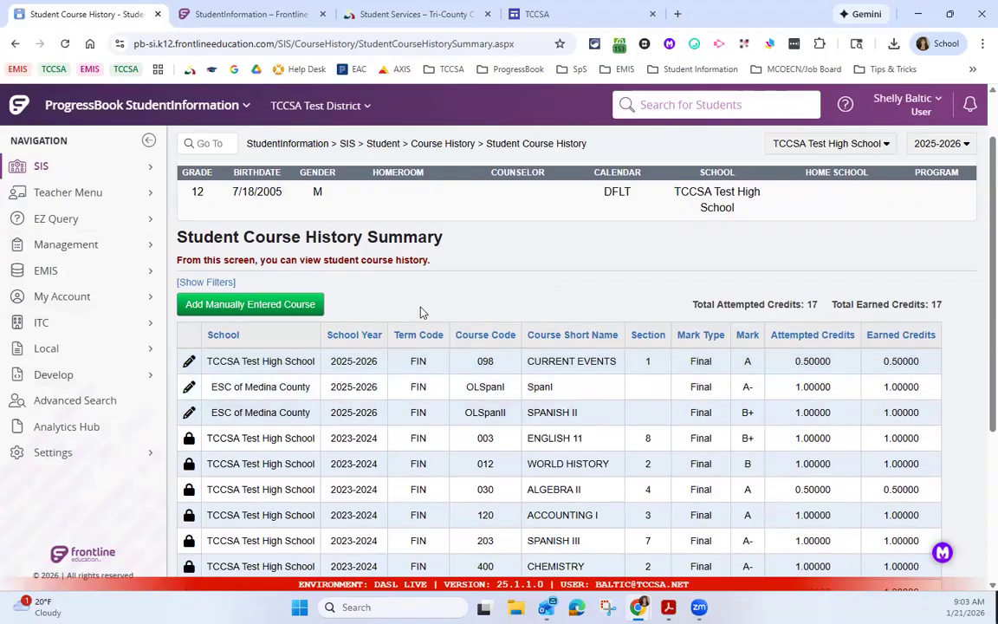
pyautogui.scroll(-3, 422, 312)
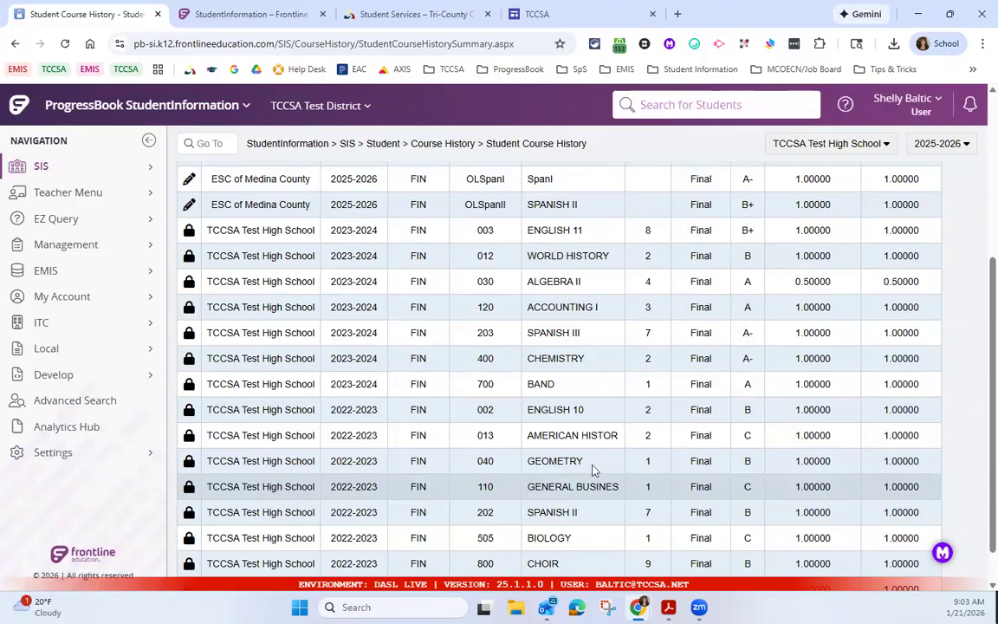
pyautogui.scroll(4, 511, 408)
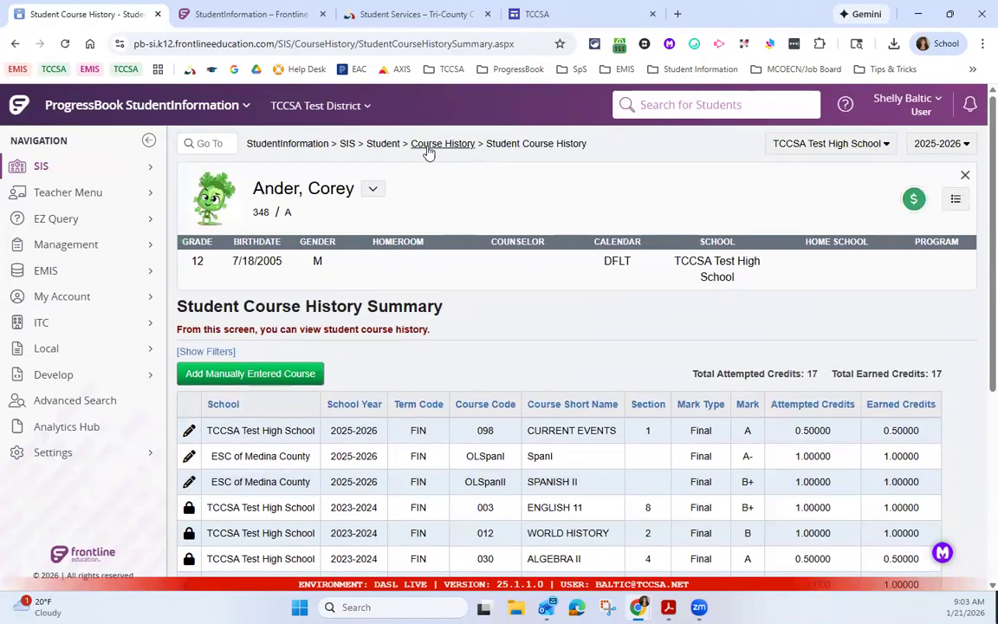
# Step: Go back to the Course History options, open the student's GPA History and review the GPA sets for each year
pyautogui.click(432, 147)
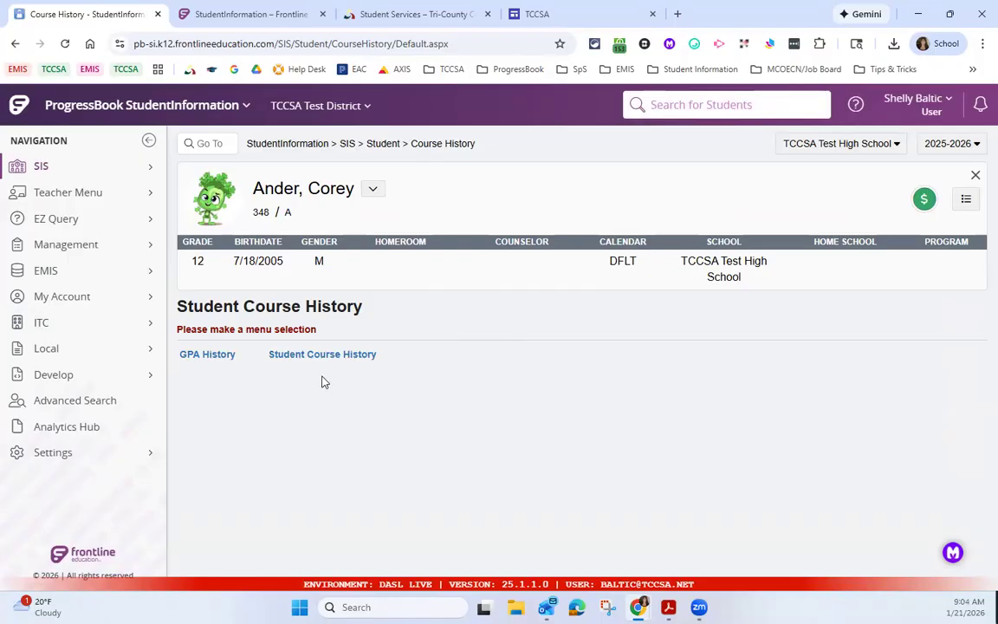
pyautogui.click(208, 358)
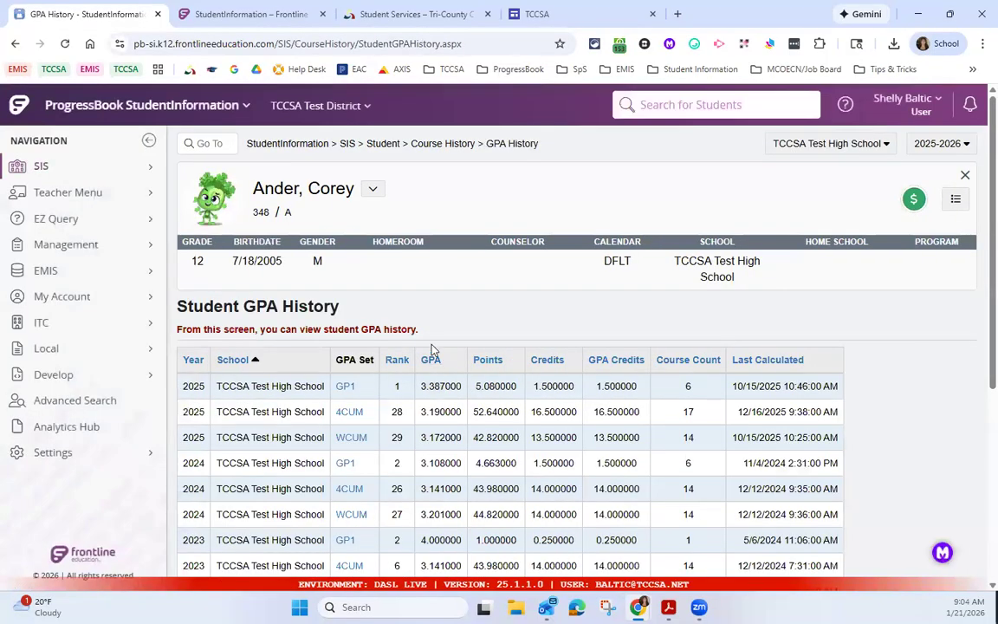
pyautogui.scroll(-1, 439, 350)
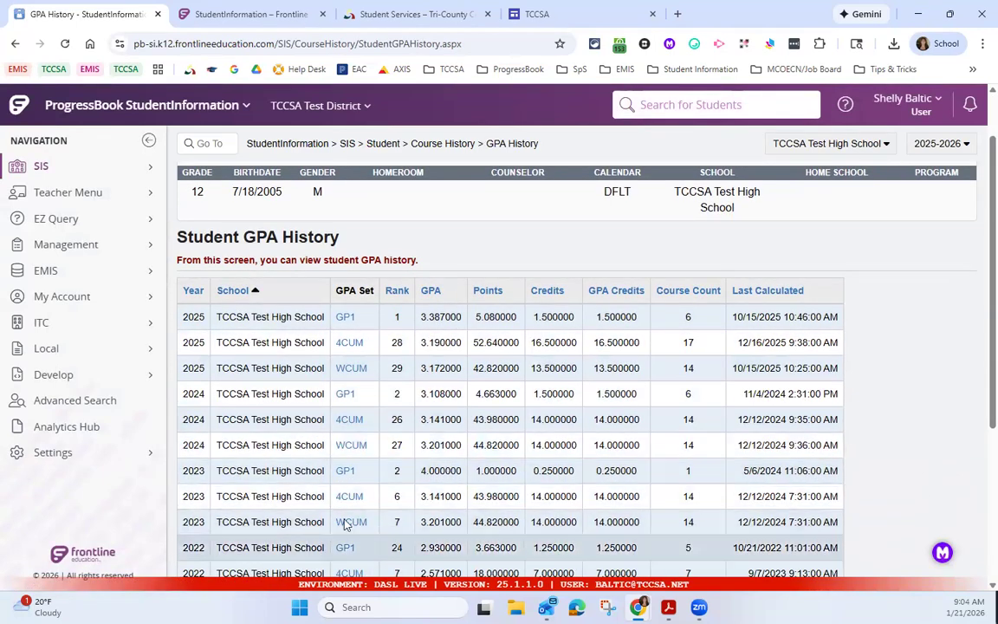
pyautogui.scroll(-3, 314, 391)
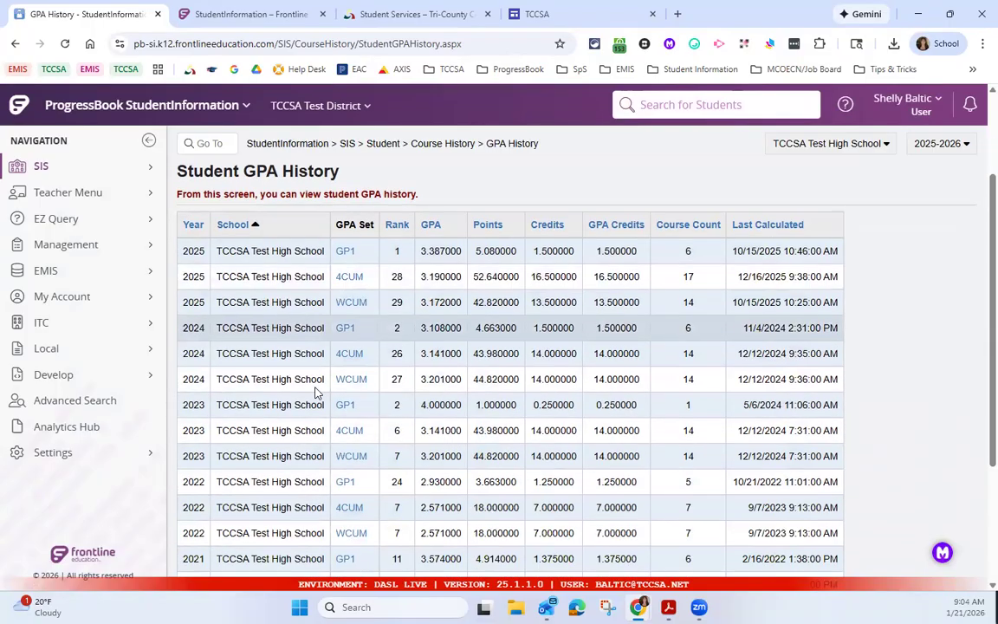
pyautogui.scroll(-1, 317, 394)
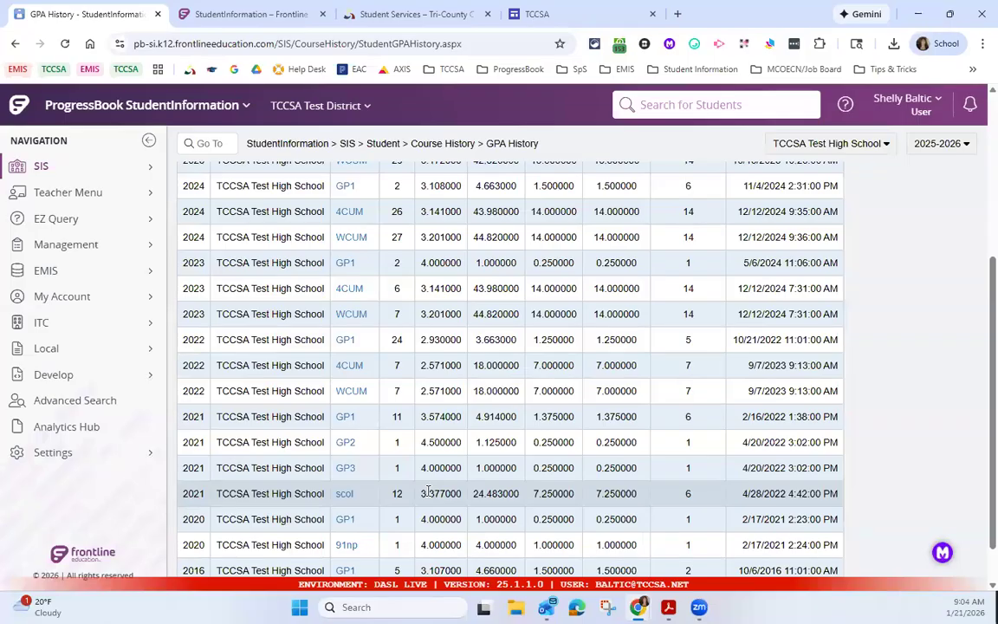
pyautogui.scroll(5, 428, 492)
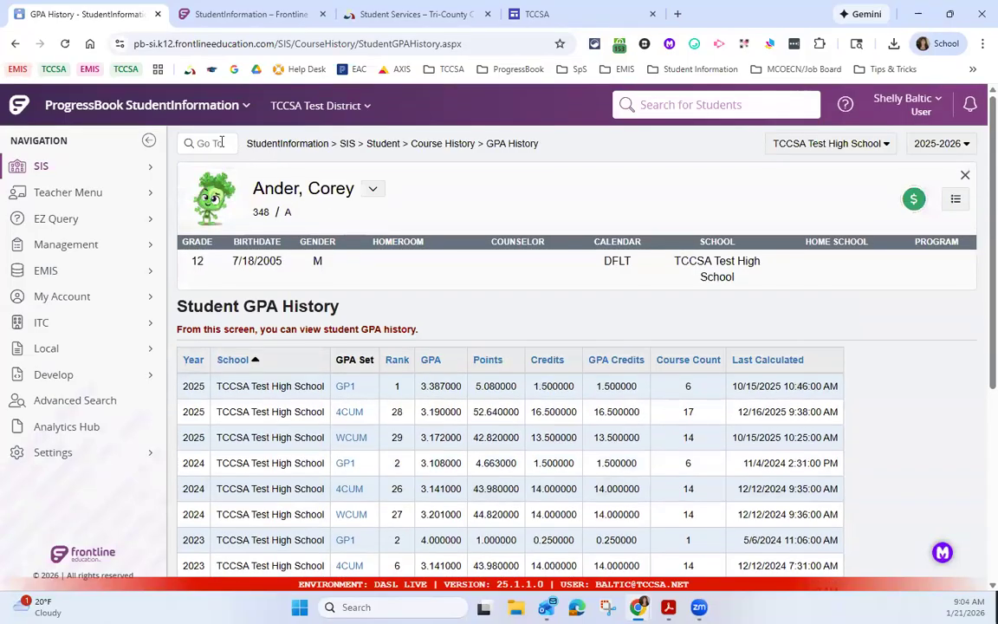
# Step: Go to the GPA Sets maintenance page by searching for "gpa set" and point out the Awards set
pyautogui.click(221, 142)
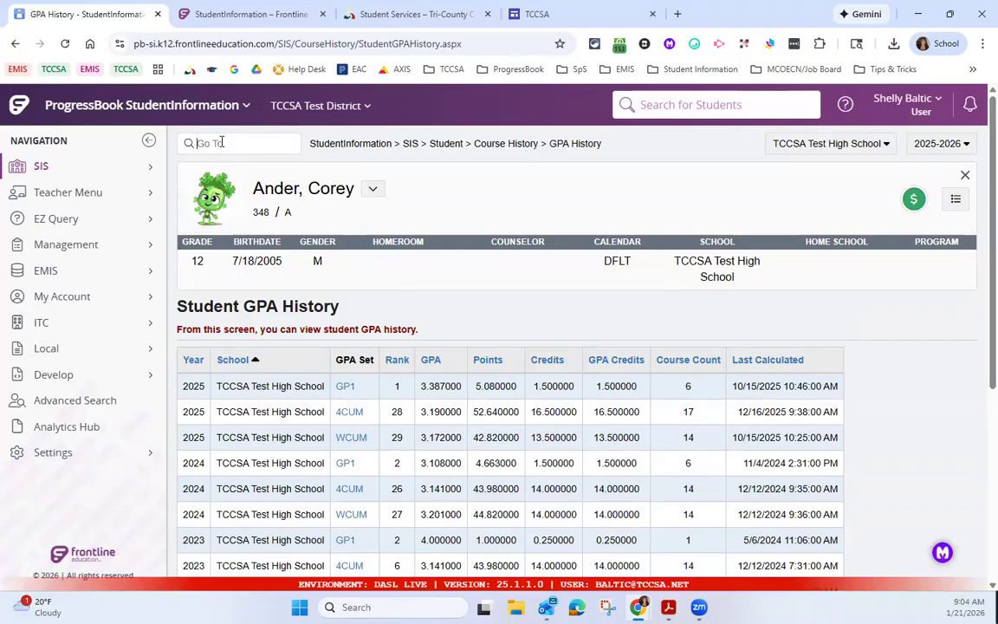
pyautogui.click(221, 142)
pyautogui.write('gpa set')
pyautogui.press('Return')
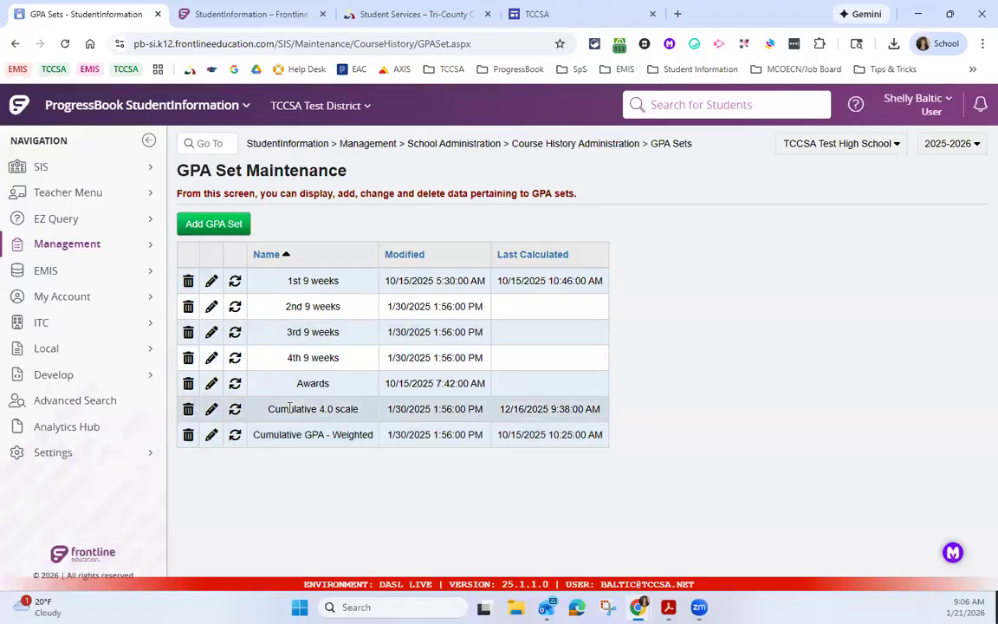
pyautogui.moveTo(296, 384); pyautogui.dragTo(332, 382)
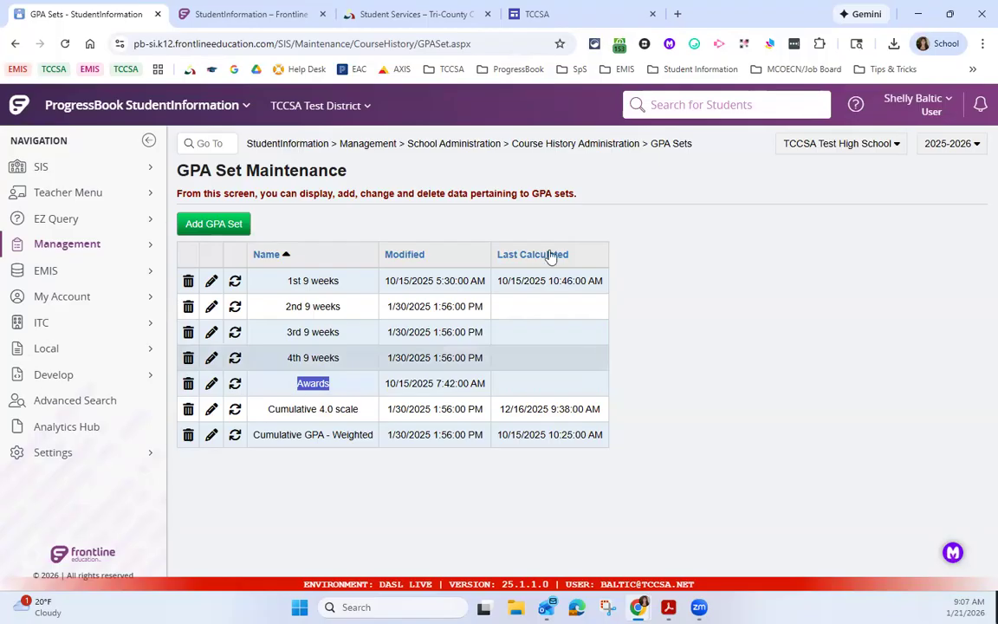
# Step: Return to the home page and reopen the selected student's GPA History from the student Course History options
pyautogui.click(284, 145)
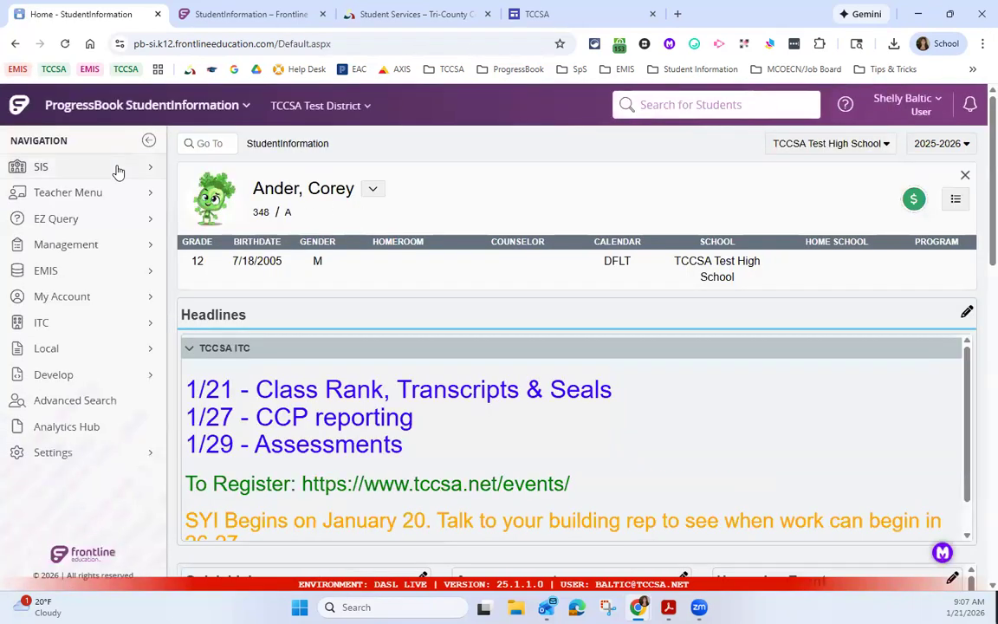
pyautogui.click(116, 169)
pyautogui.click(309, 395)
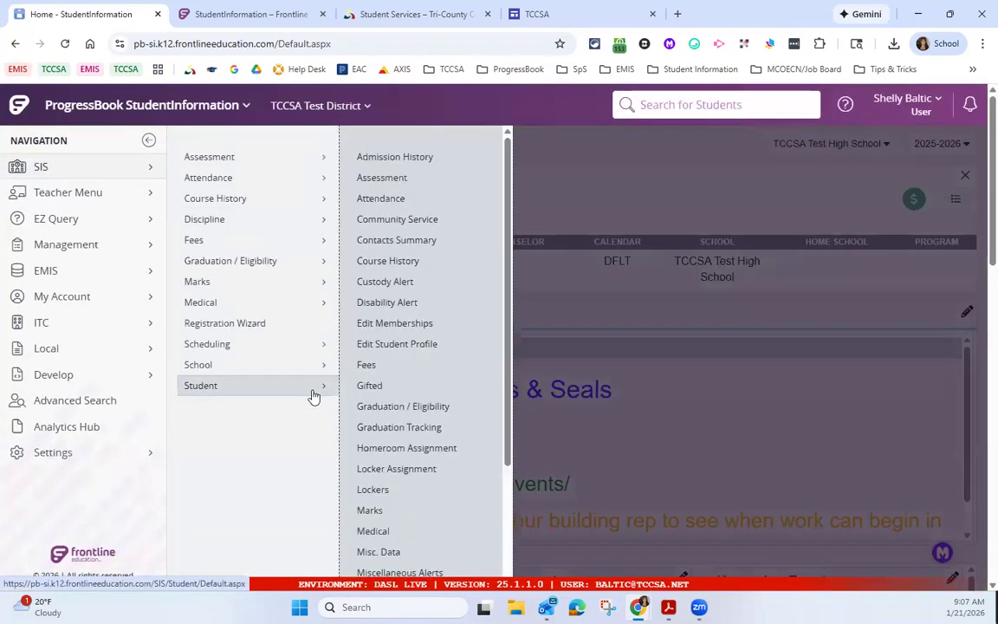
pyautogui.click(429, 262)
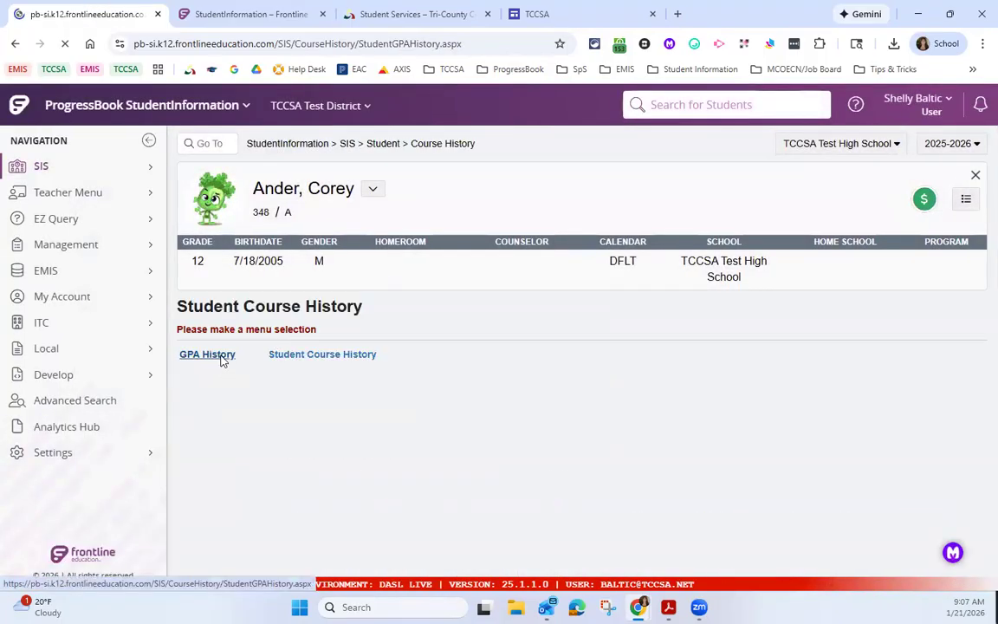
pyautogui.scroll(-1, 331, 374)
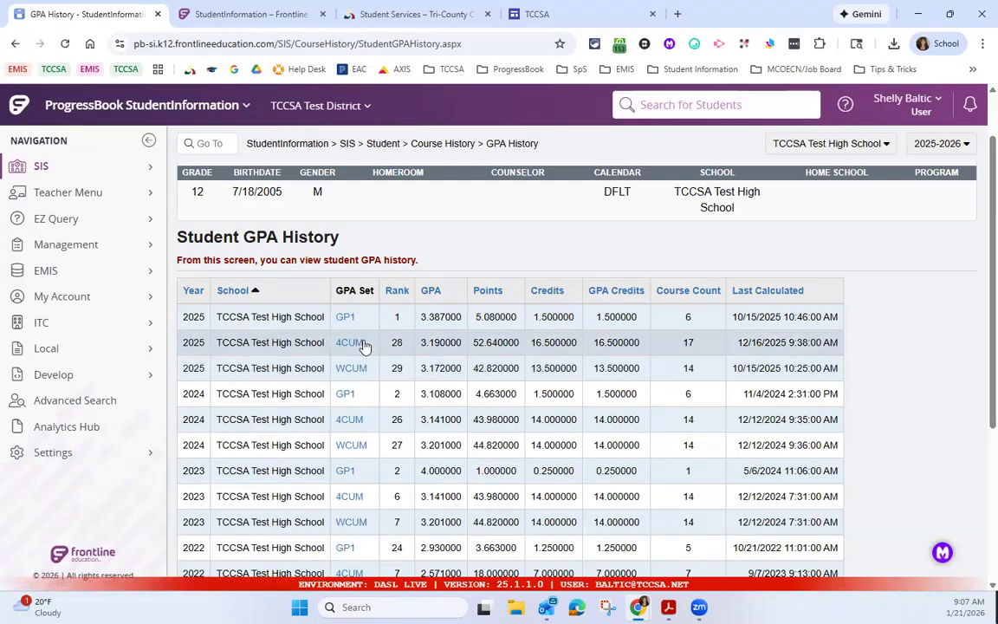
# Step: Open the supporting details of the student's 2025 4CUM GPA set and review the calculations and course details
pyautogui.click(355, 343)
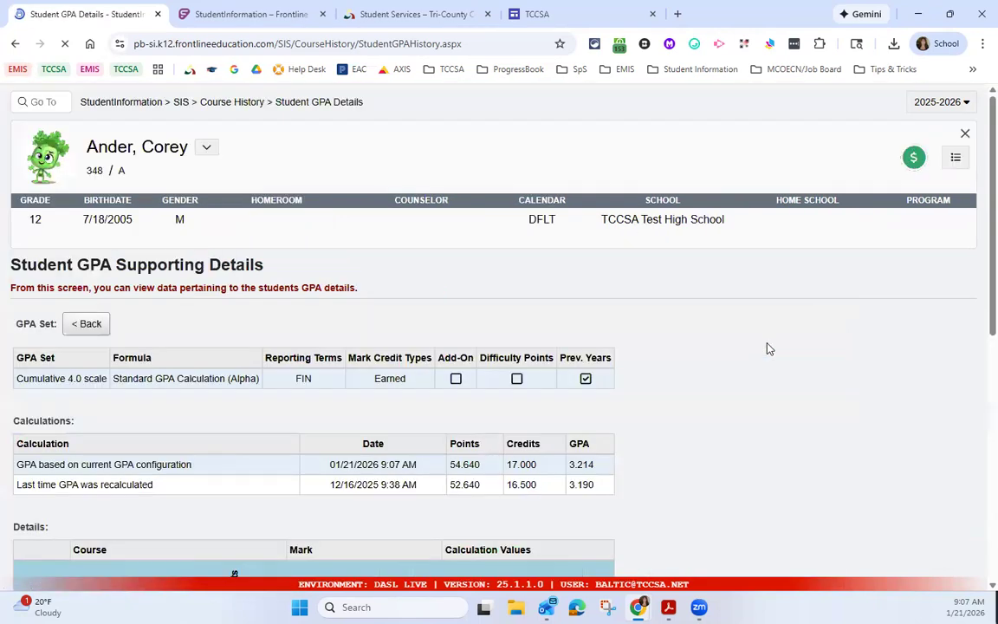
pyautogui.scroll(-2, 773, 383)
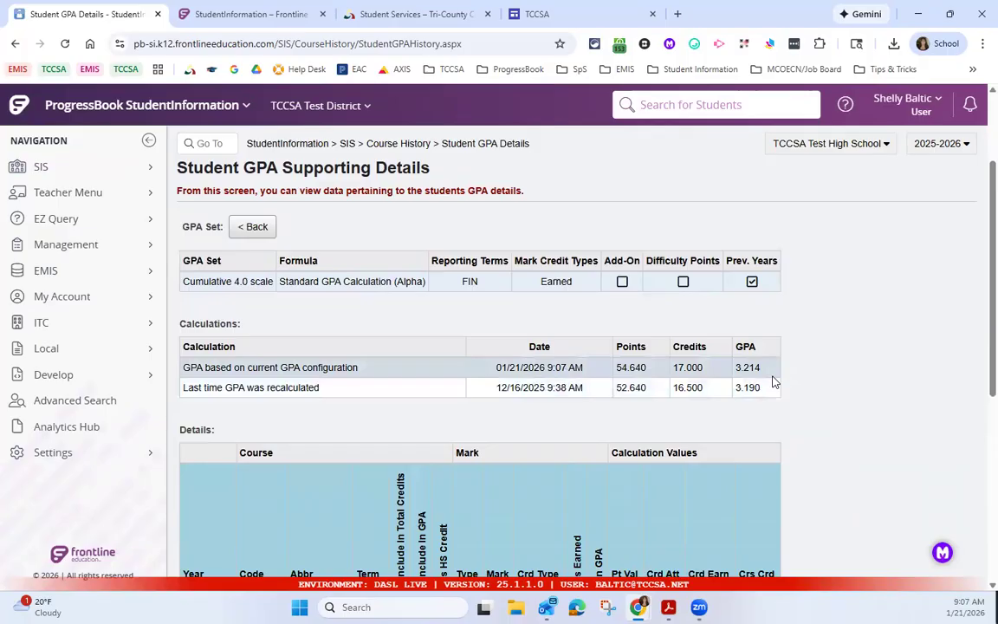
pyautogui.scroll(-2, 774, 383)
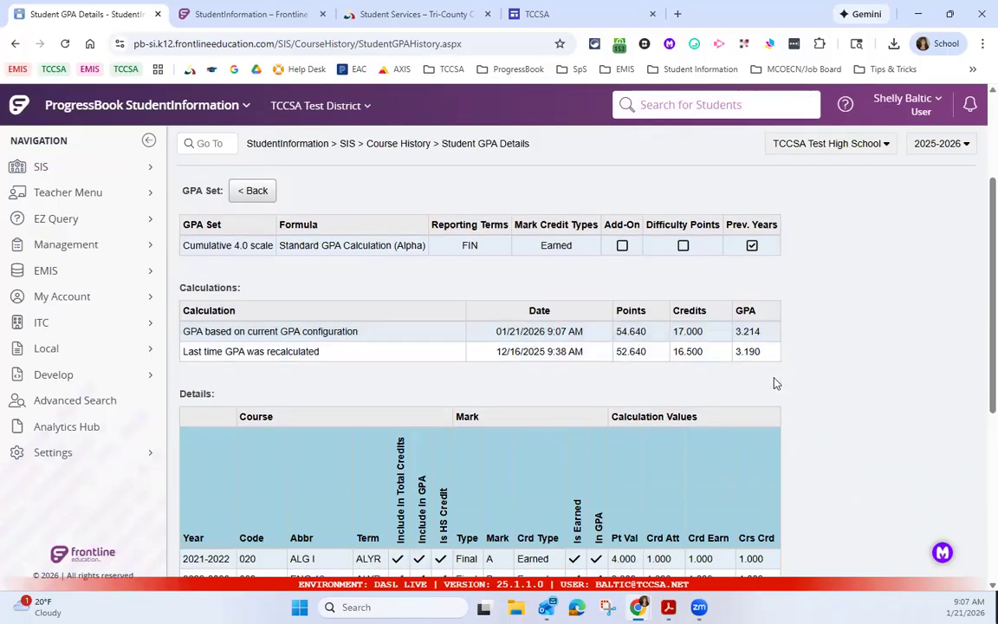
# Step: Review the course details behind the GPA, then highlight the current GPA configuration calculation and the date of the last recalculation
pyautogui.scroll(-5, 776, 383)
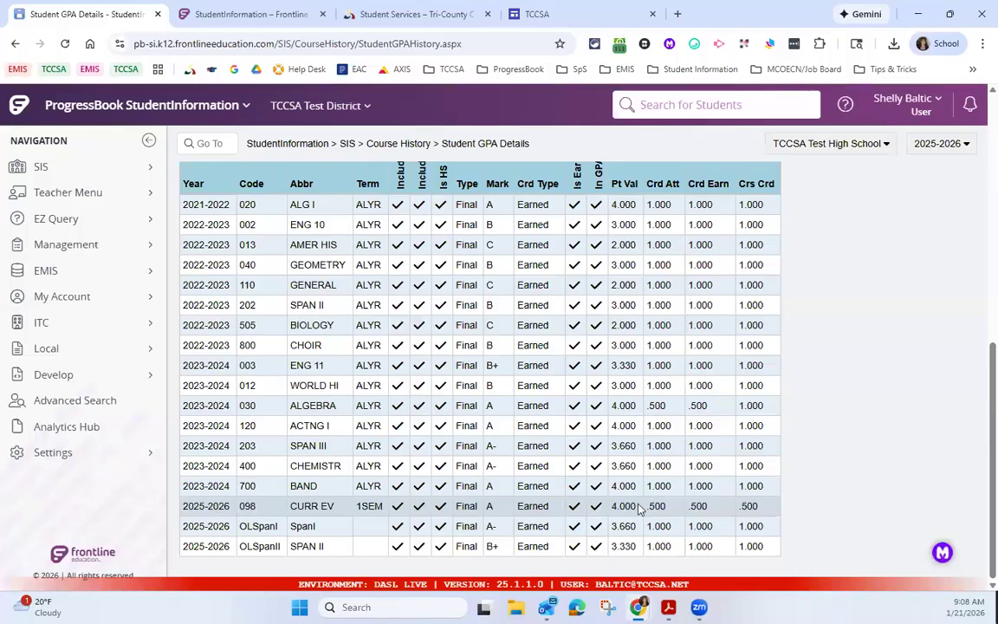
pyautogui.scroll(5, 639, 509)
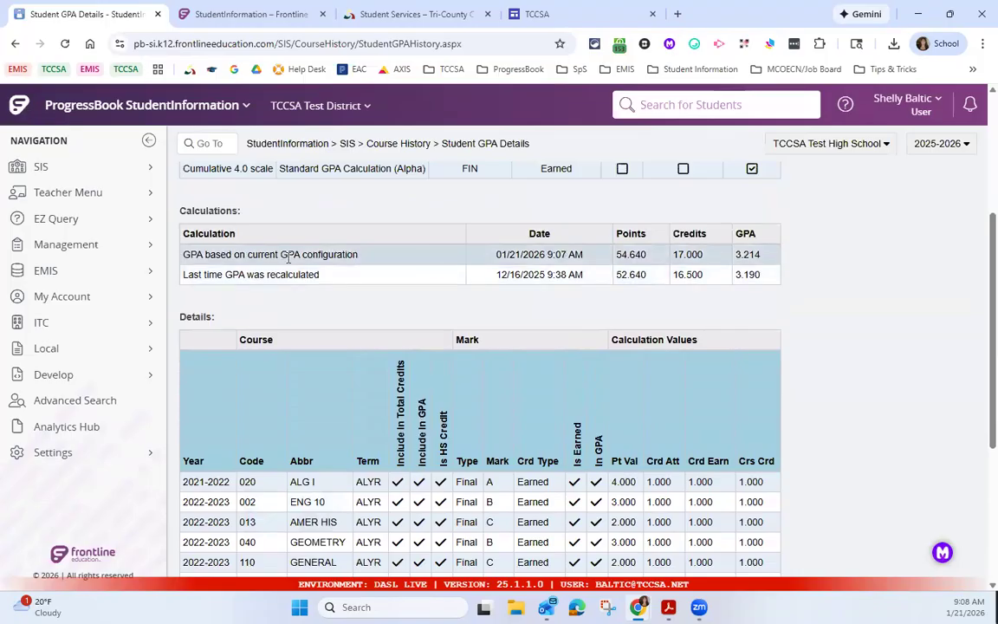
pyautogui.moveTo(249, 255); pyautogui.dragTo(302, 255)
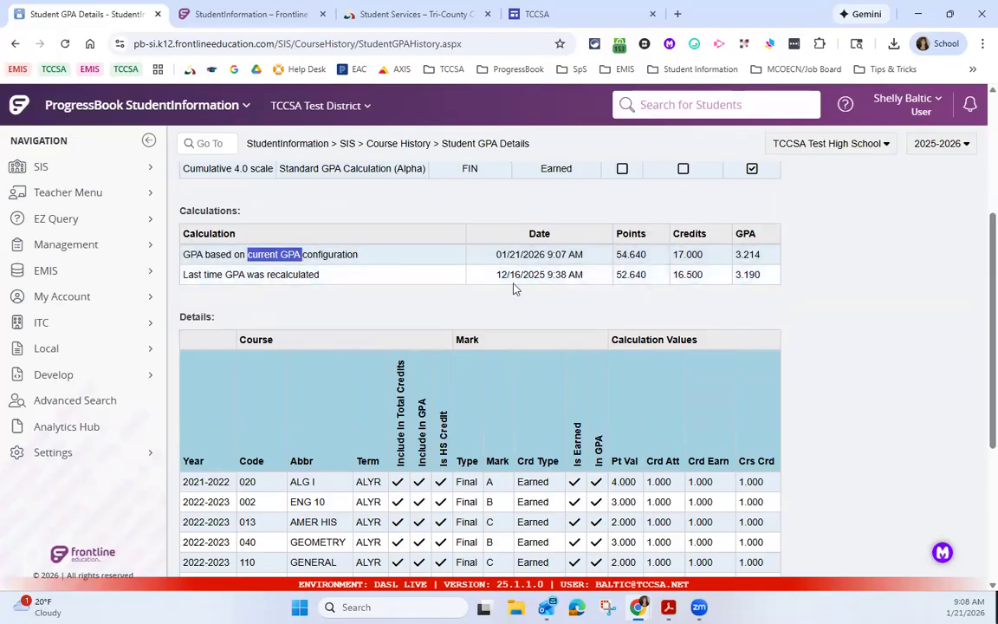
pyautogui.moveTo(496, 275); pyautogui.dragTo(521, 275)
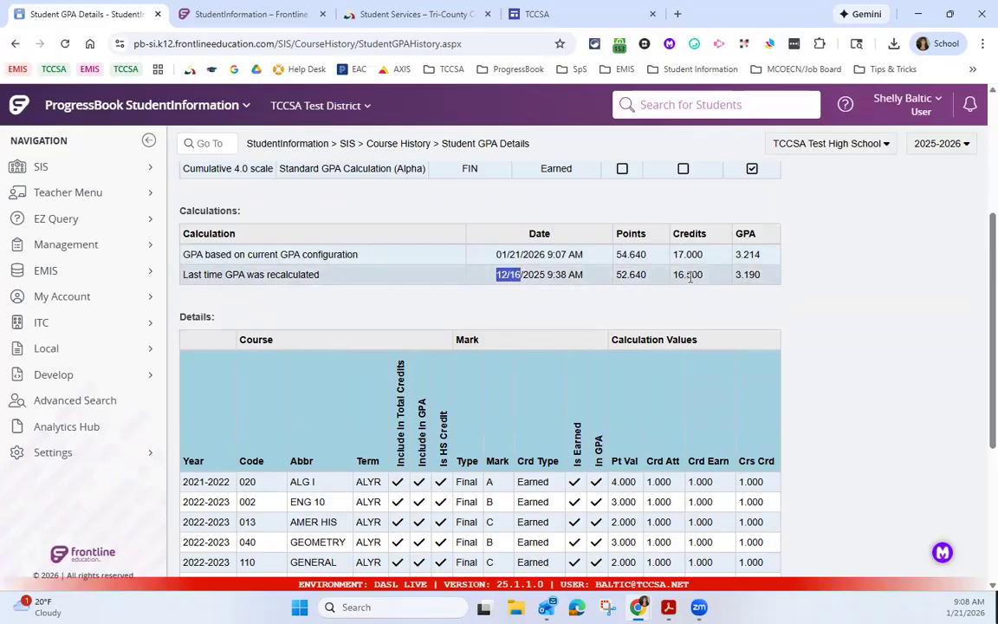
# Step: Go to the GPA Sets maintenance page by searching for "gpa set" to check when each set was last calculated
pyautogui.click(213, 144)
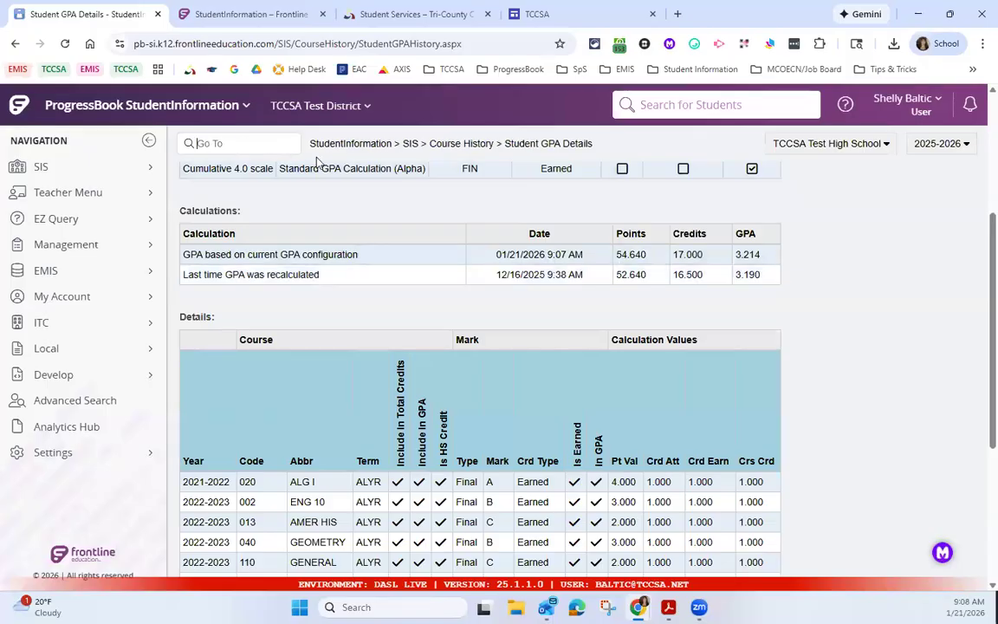
pyautogui.write('gpa set')
pyautogui.press('Return')
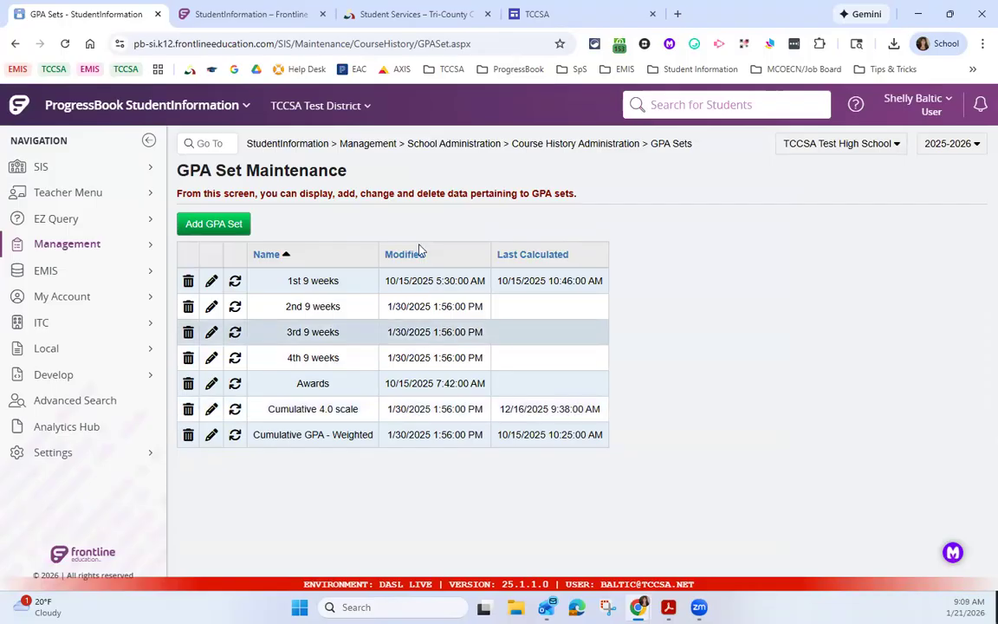
# Step: Open the selected student's Course History options from the SIS Student area
pyautogui.click(86, 170)
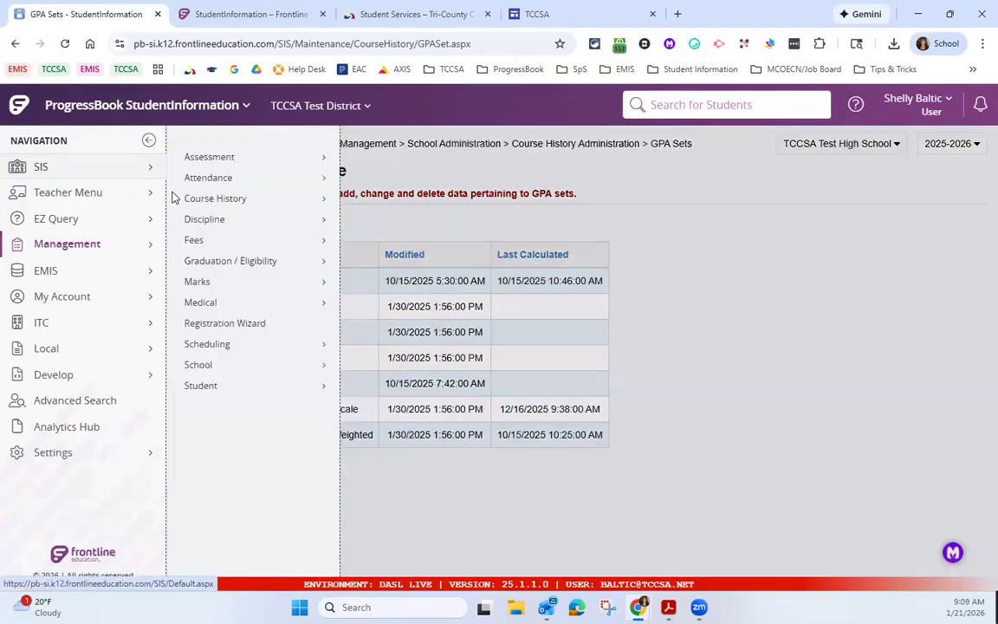
pyautogui.click(283, 390)
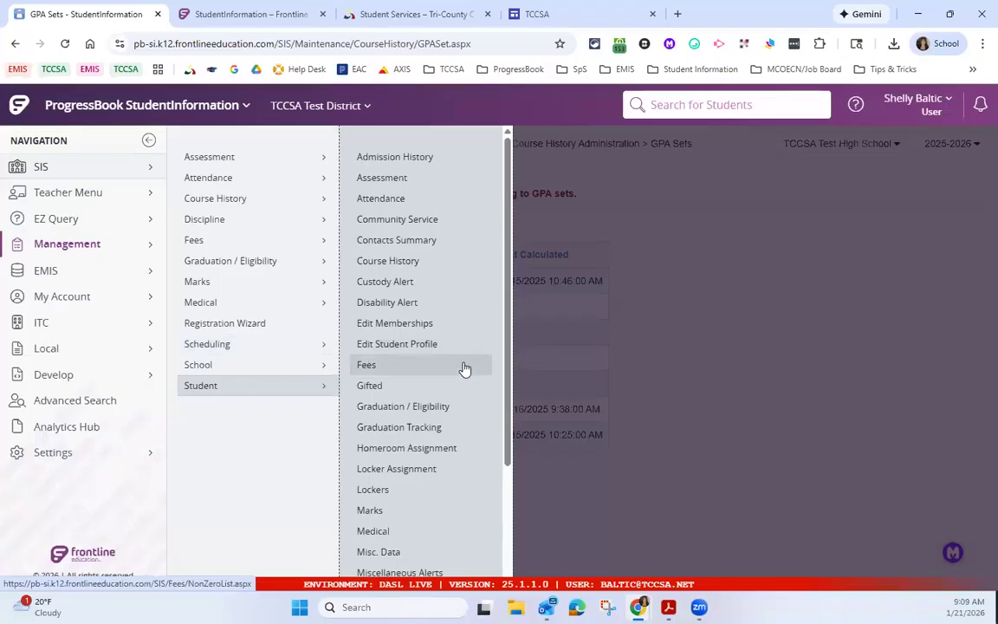
pyautogui.click(436, 268)
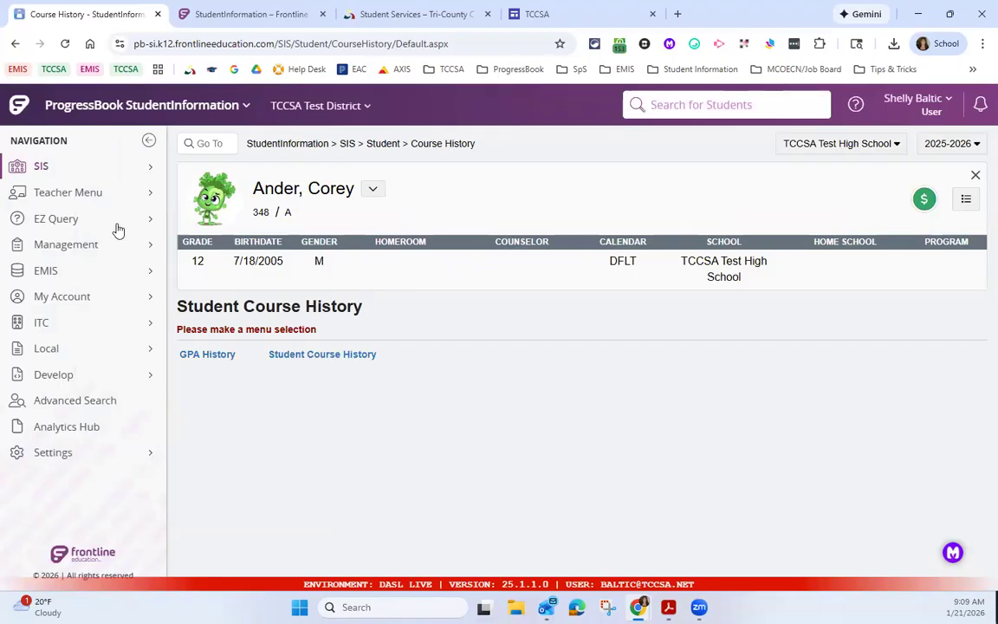
# Step: Open the Student GPA/Rank page from the SIS Course History area
pyautogui.click(107, 164)
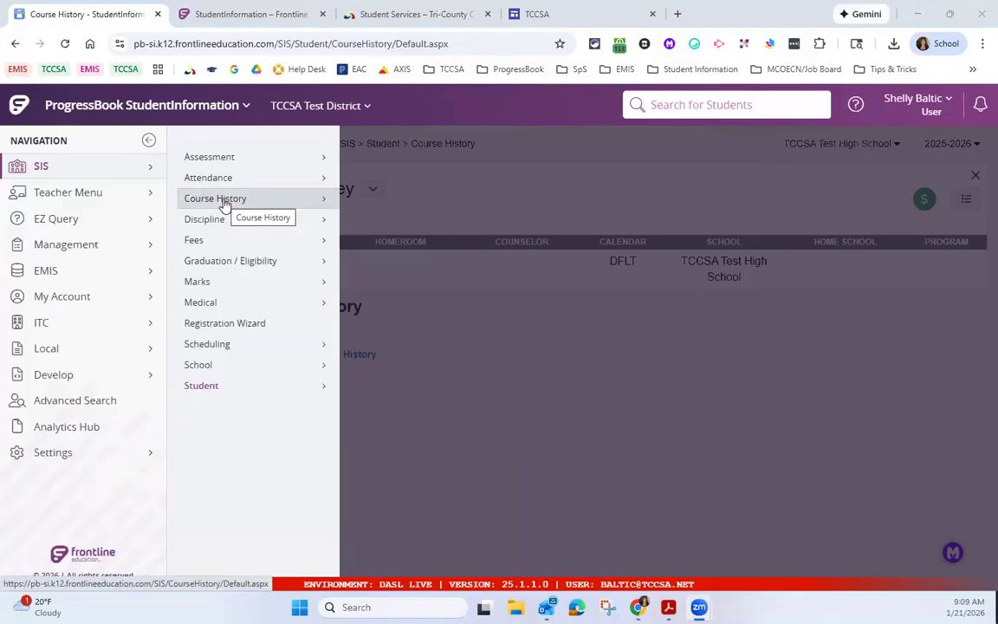
pyautogui.click(224, 202)
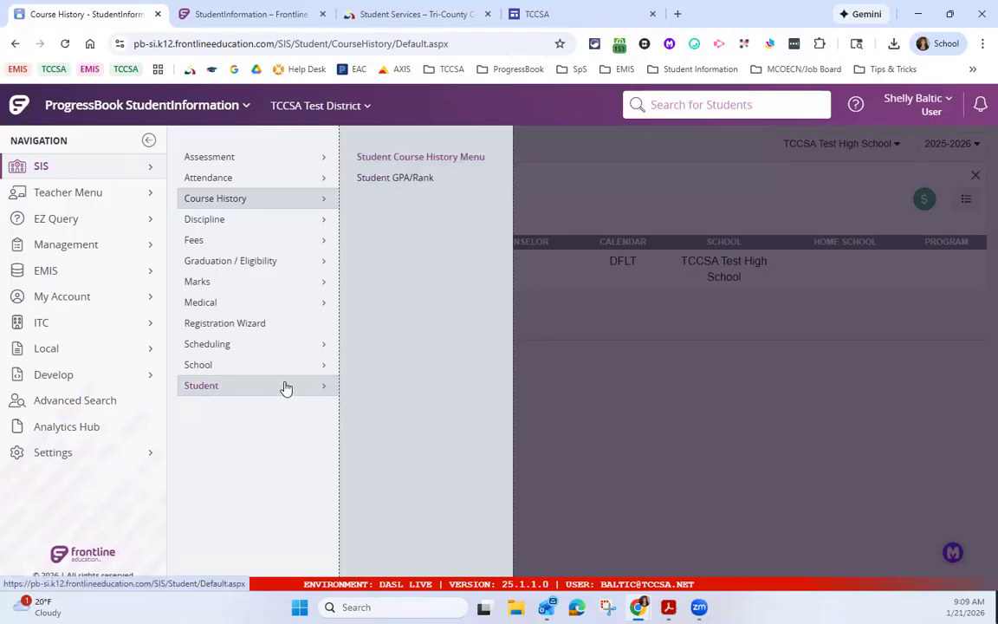
pyautogui.click(382, 185)
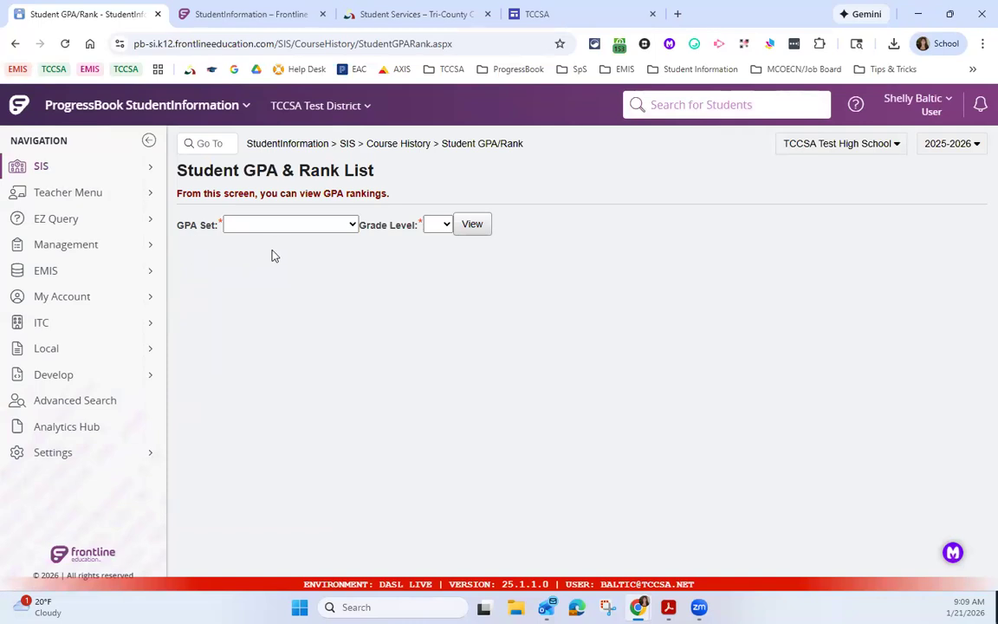
# Step: View the GPA rankings for the Cumulative 4.0 scale set at grade level 12
pyautogui.click(268, 225)
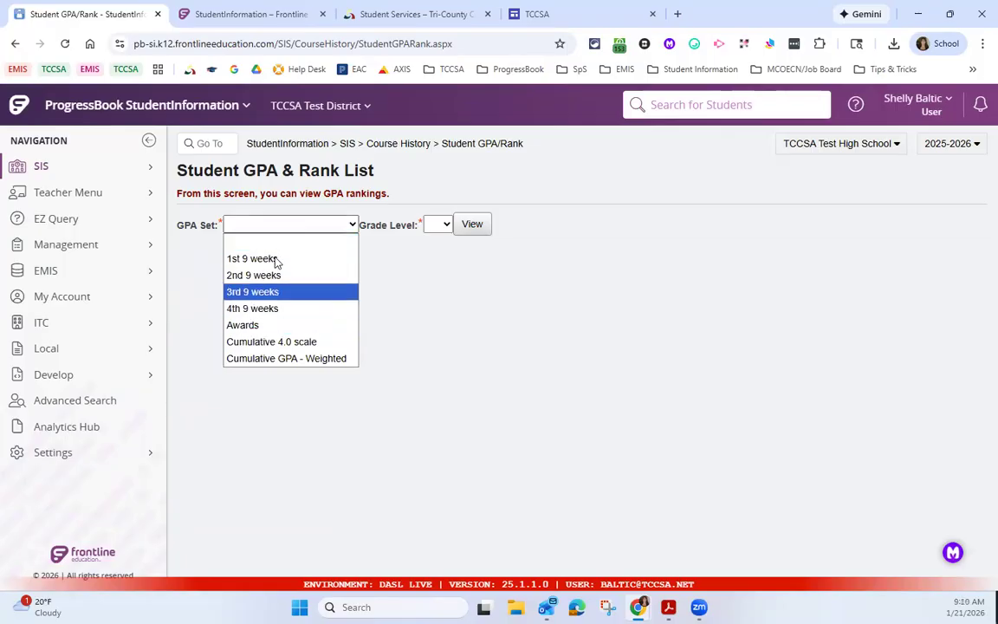
pyautogui.click(301, 343)
pyautogui.click(439, 224)
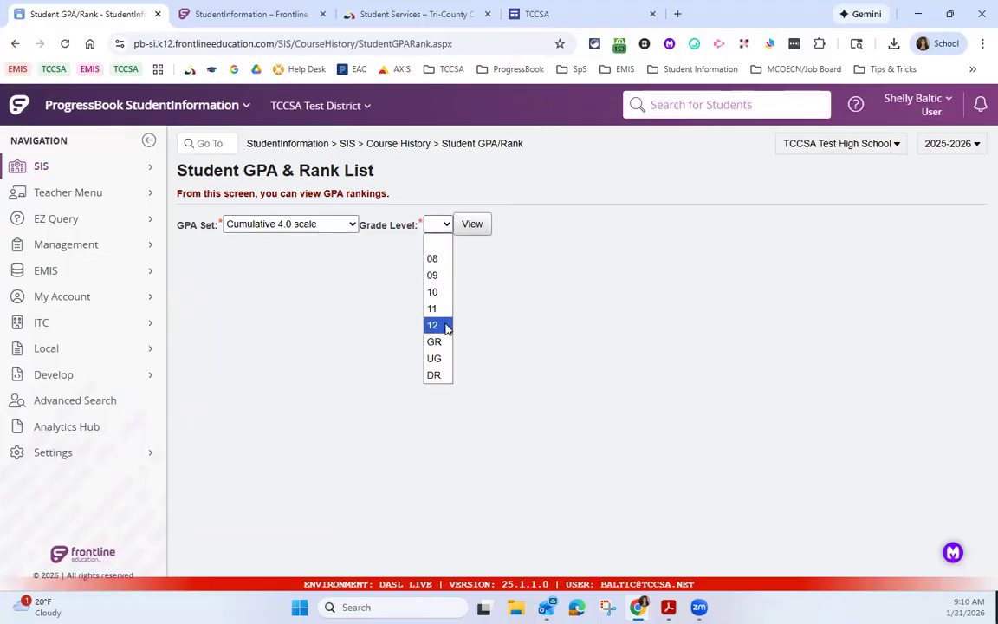
pyautogui.click(447, 327)
pyautogui.click(472, 224)
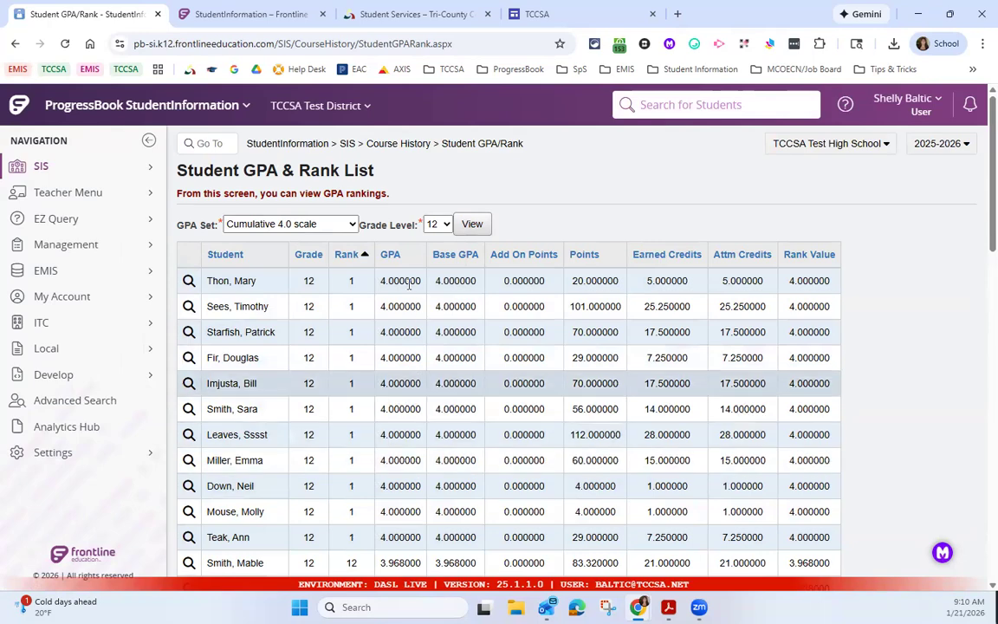
# Step: Look through the grade 12 rank list for the previously selected student and highlight that student's GPA
pyautogui.scroll(-1, 390, 186)
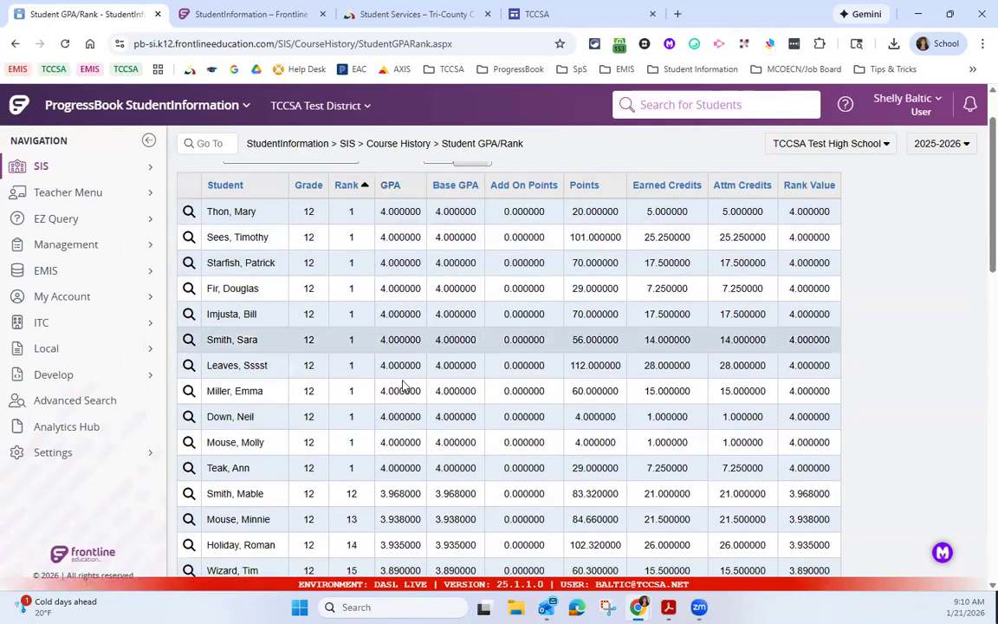
pyautogui.scroll(-2, 404, 383)
pyautogui.scroll(-2, 405, 381)
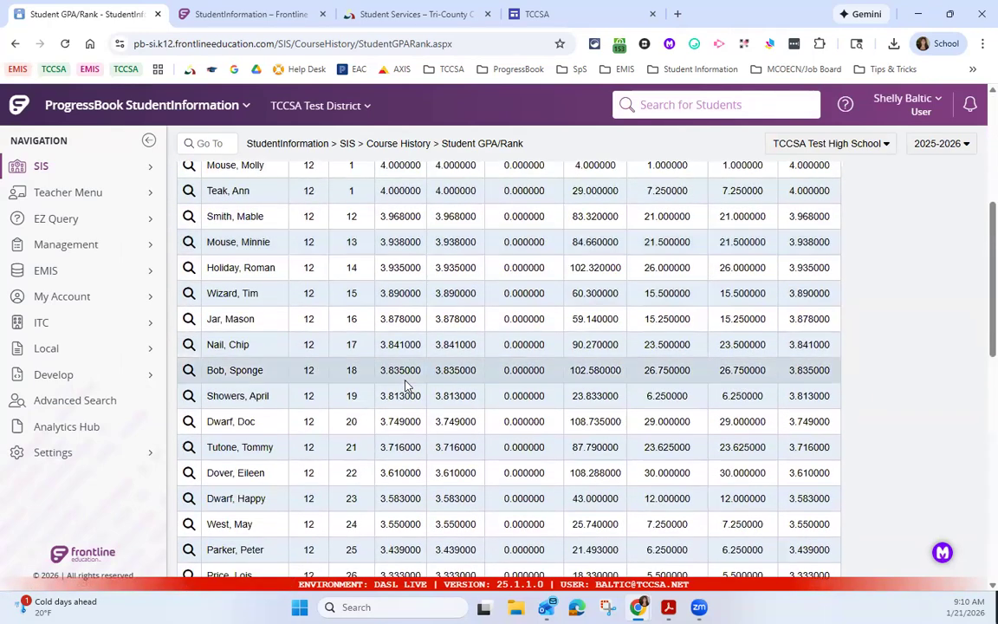
pyautogui.scroll(-1, 407, 384)
pyautogui.scroll(-1, 408, 381)
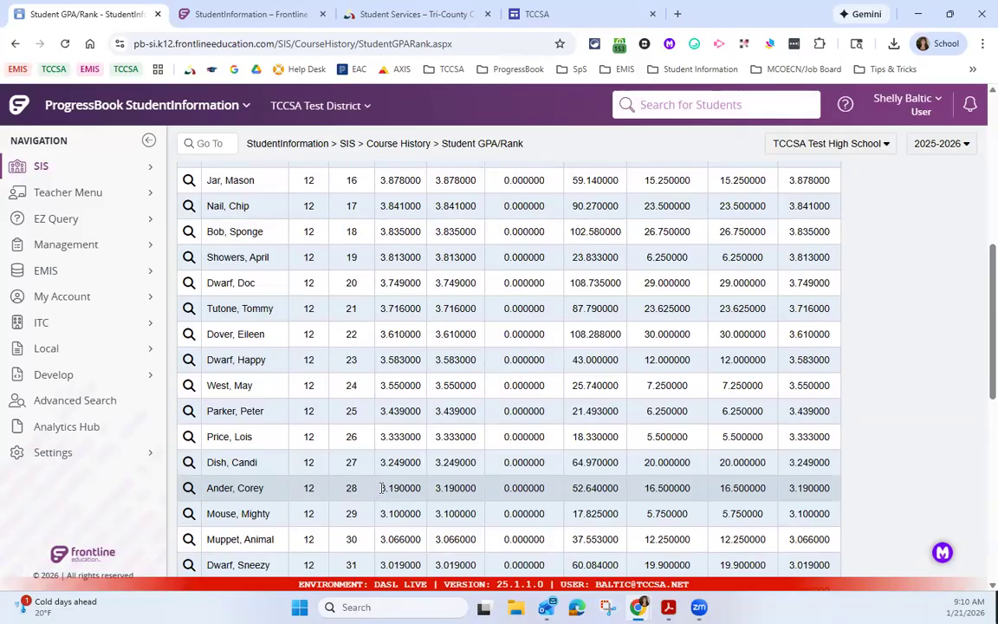
pyautogui.moveTo(382, 488); pyautogui.dragTo(395, 488)
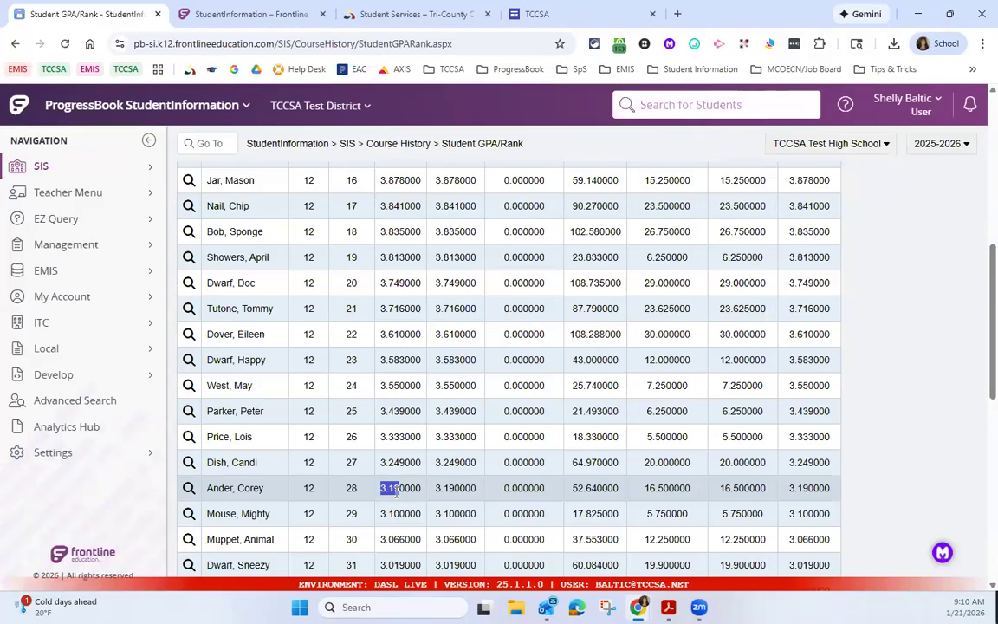
# Step: Open that student's GPA supporting details to compare the calculations, then return to the beginning of the rank list
pyautogui.click(188, 491)
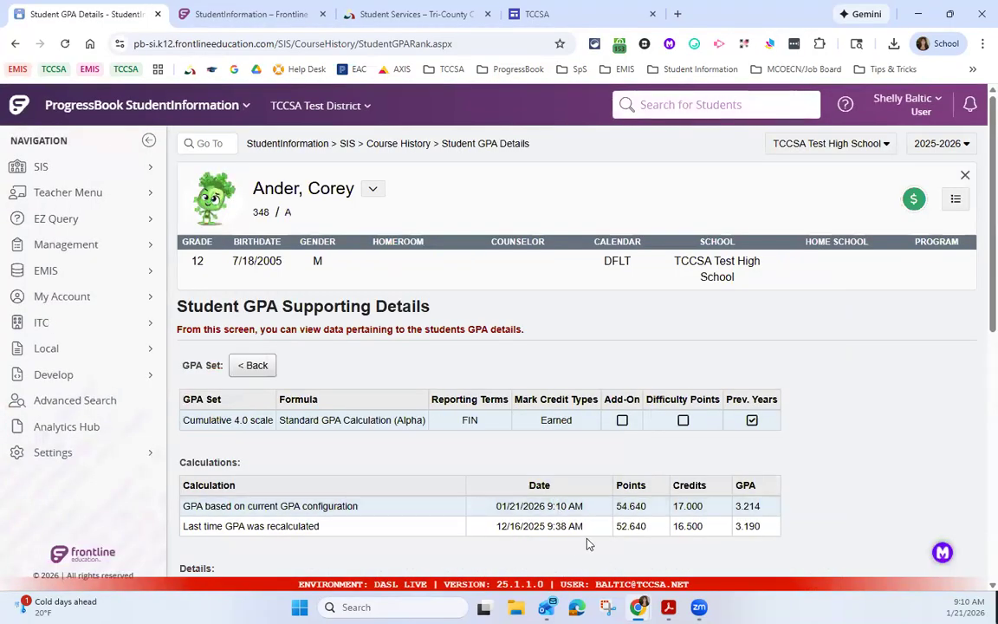
pyautogui.scroll(-1, 518, 461)
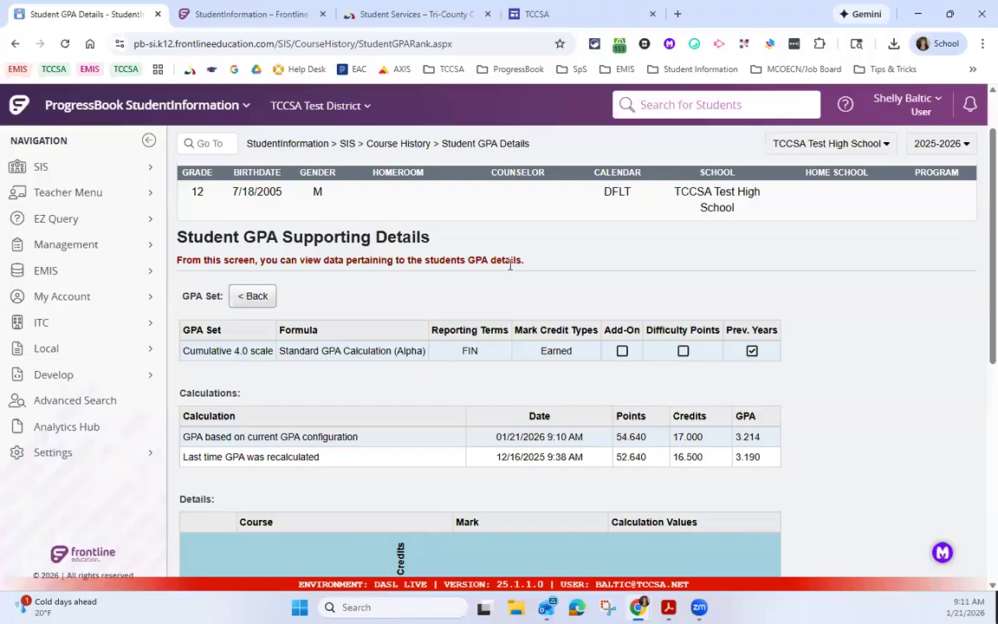
pyautogui.click(14, 43)
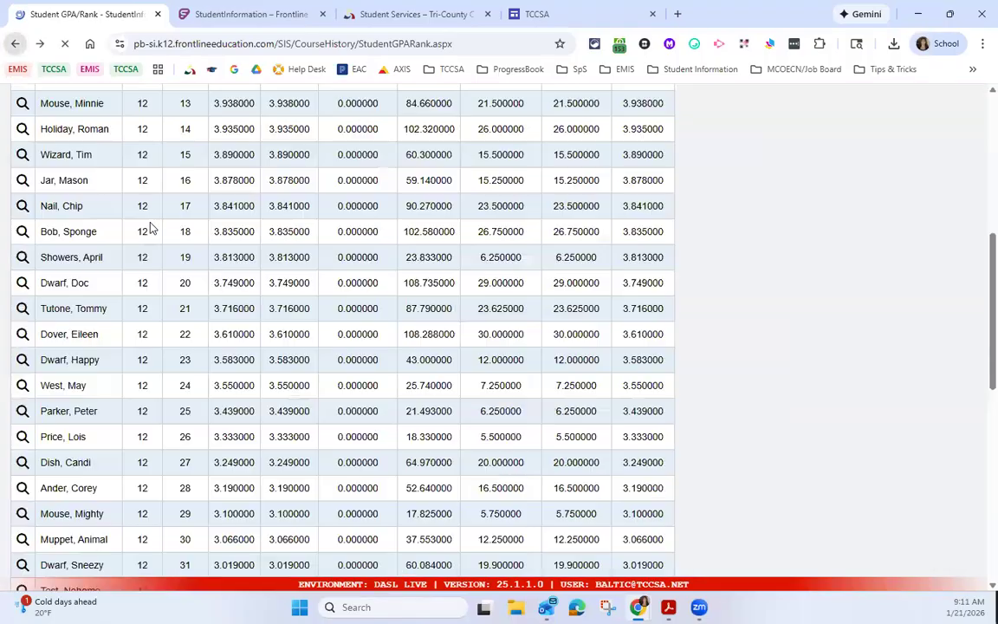
pyautogui.scroll(5, 260, 233)
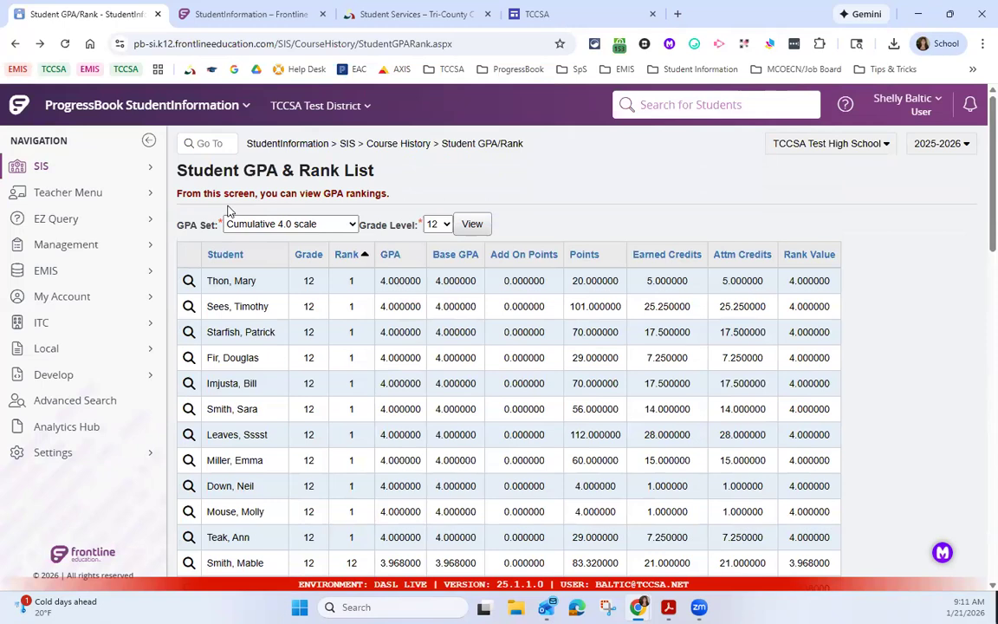
# Step: Go to the Student GPA Ranking (R325) report page using the page search
pyautogui.click(199, 142)
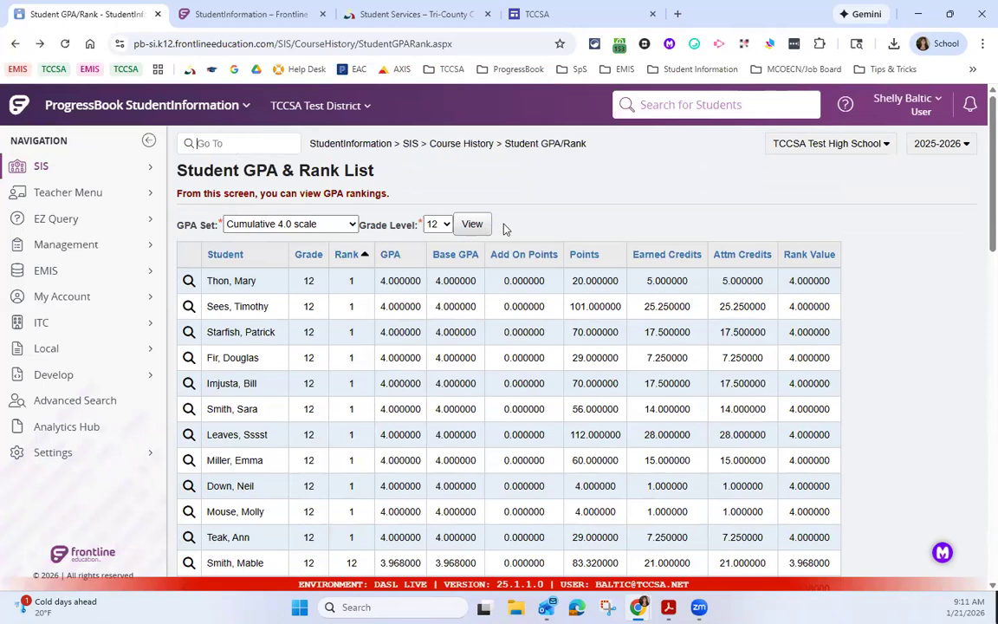
pyautogui.write('t')
pyautogui.press('Return')
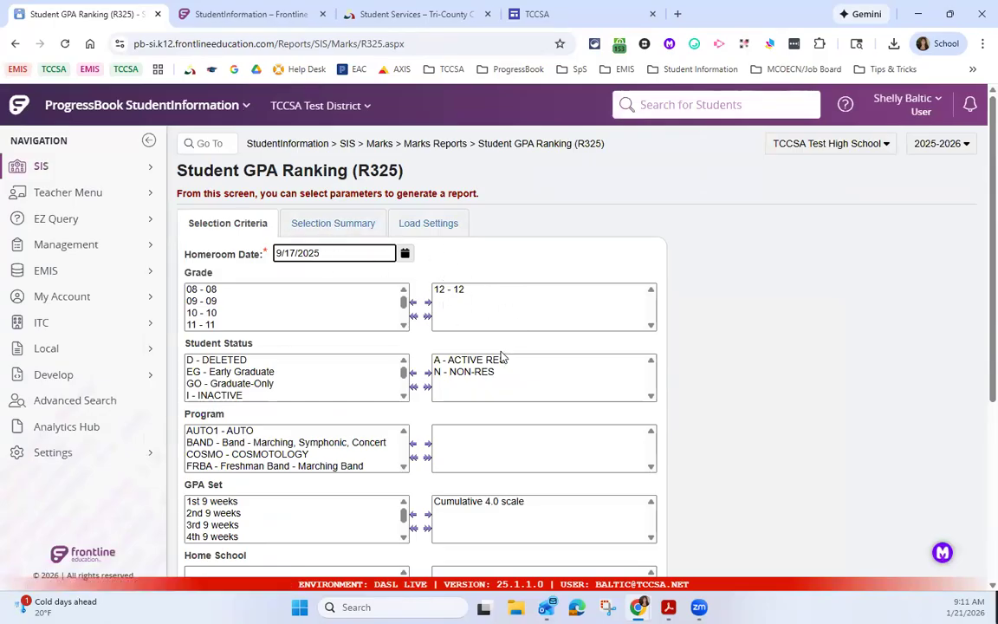
# Step: Review the R325 selection criteria, point out the GPA Set option, and submit the report with the existing settings
pyautogui.scroll(-1, 225, 409)
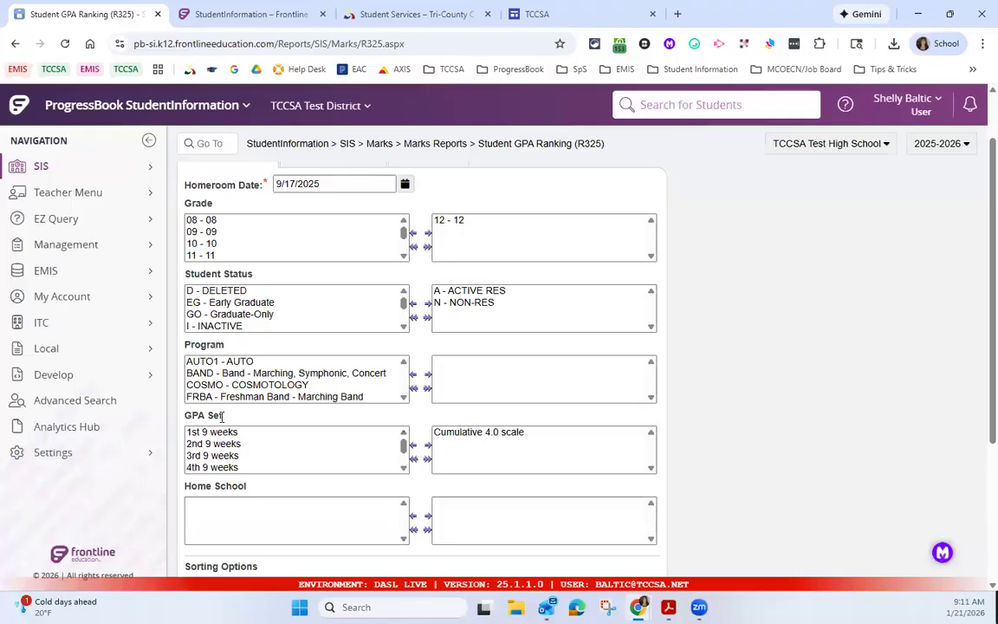
pyautogui.tripleClick(223, 416)
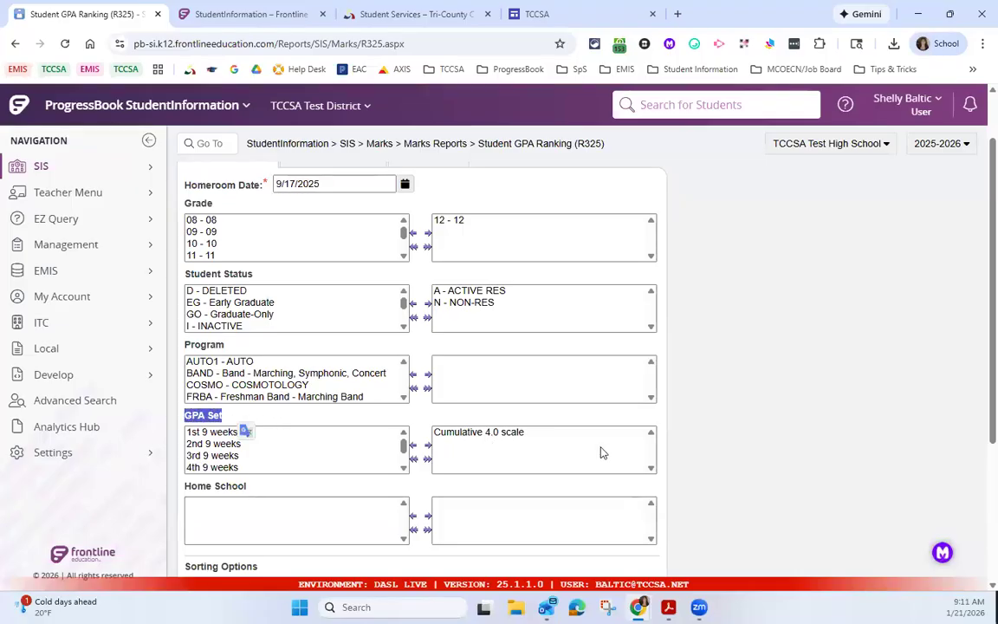
pyautogui.scroll(-3, 603, 453)
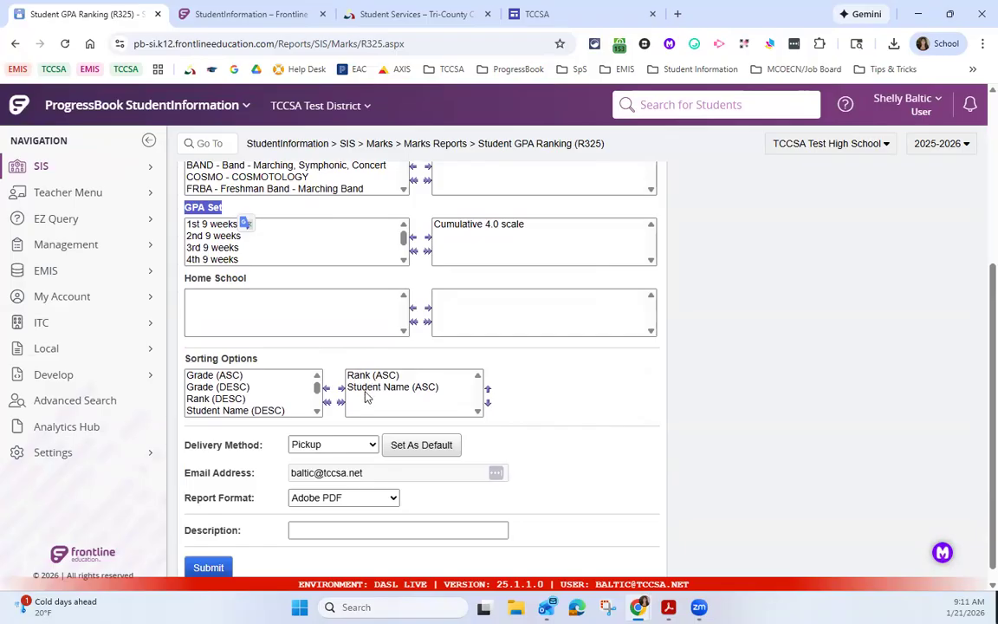
pyautogui.scroll(-1, 323, 381)
pyautogui.click(223, 555)
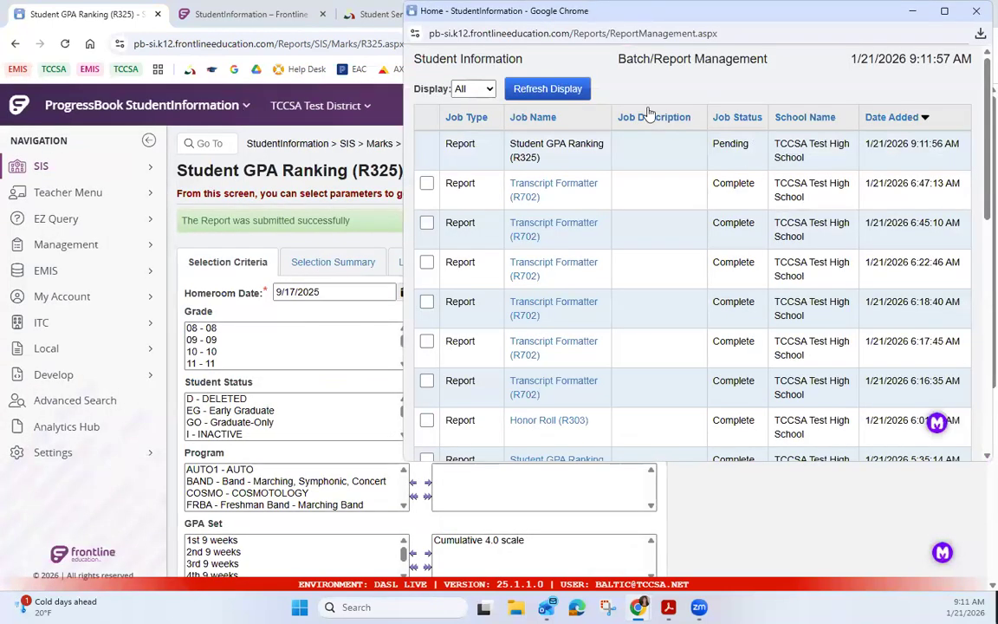
# Step: Refresh the report management list and open the newly submitted Student GPA Ranking (R325) report
pyautogui.click(522, 90)
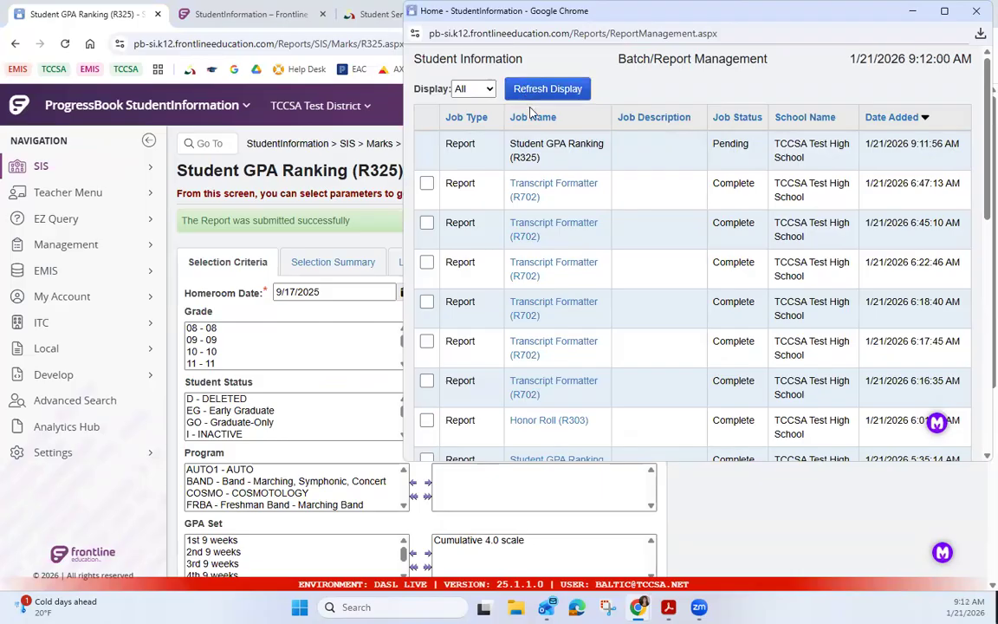
pyautogui.click(534, 95)
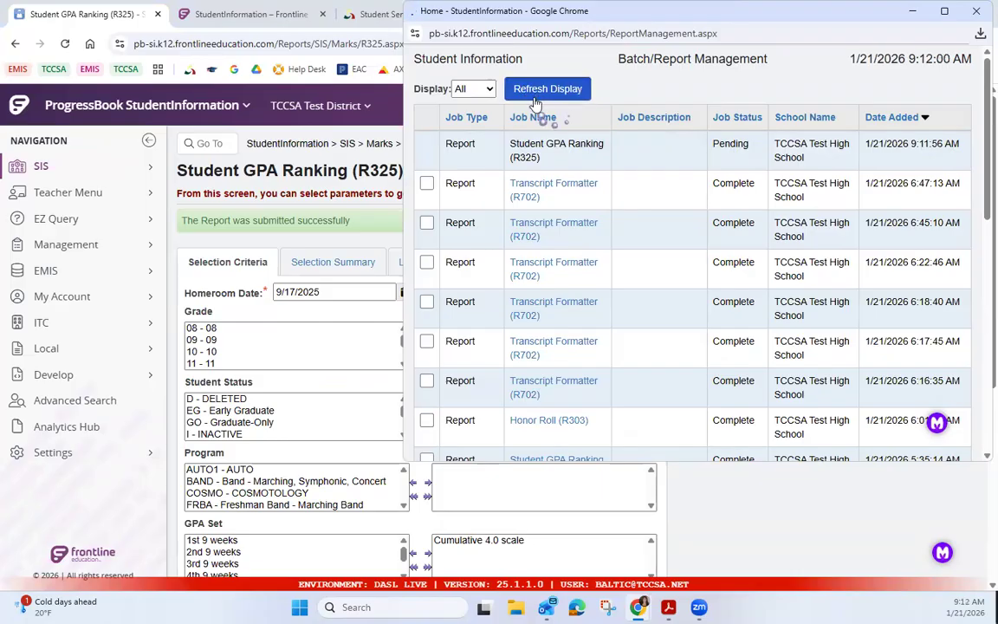
pyautogui.click(541, 147)
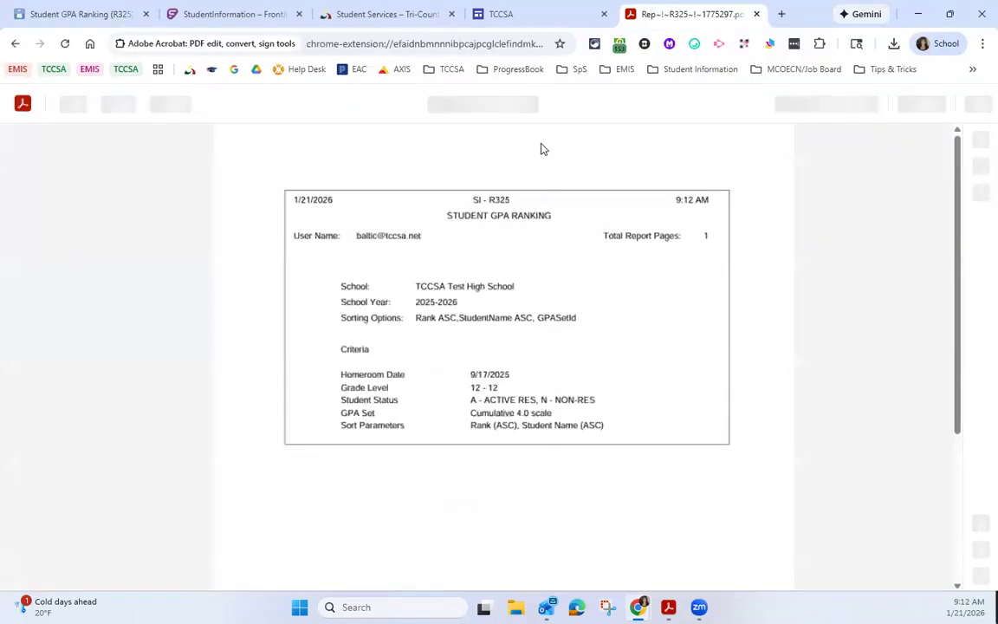
# Step: Examine the ranking report's criteria page and the listed students' credits, points, GPA, rank and percentile
pyautogui.scroll(-2, 555, 314)
pyautogui.scroll(-2, 555, 313)
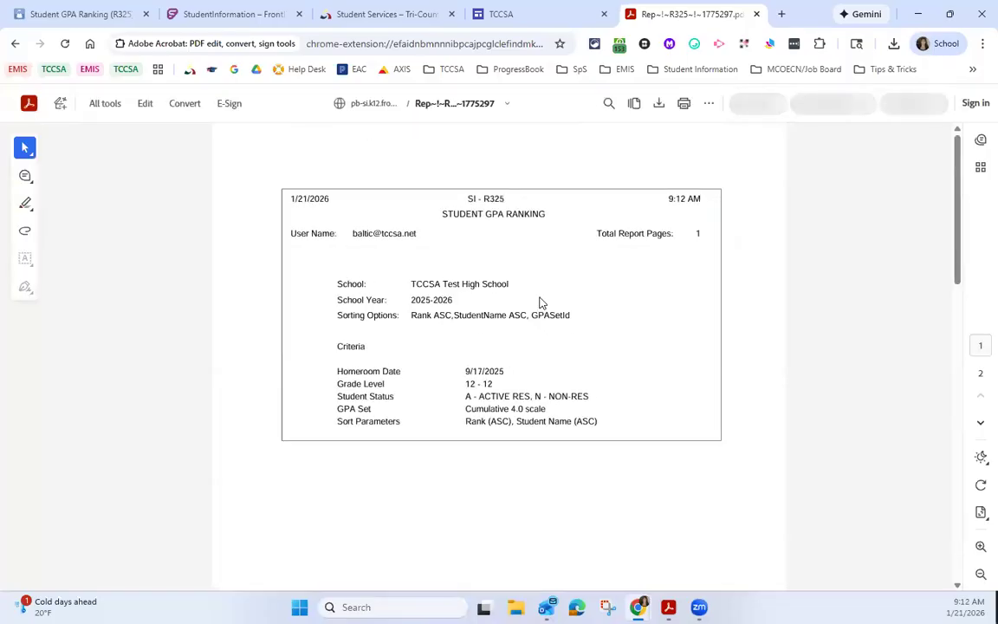
pyautogui.scroll(-5, 538, 301)
pyautogui.scroll(-3, 538, 302)
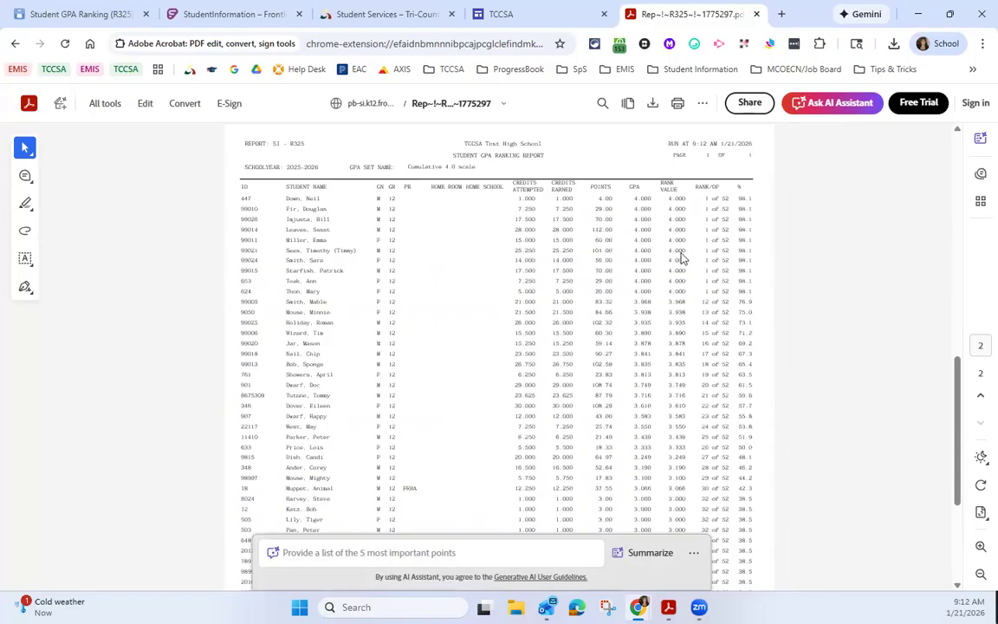
pyautogui.scroll(-2, 621, 401)
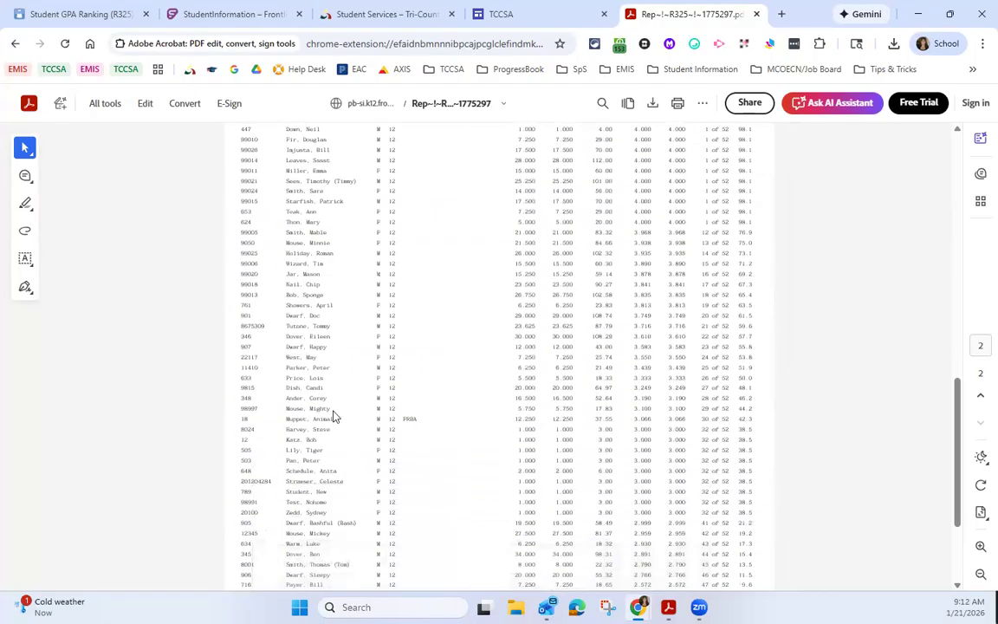
# Step: Highlight the selected student's rank in the R325 report, and recalculate the Cumulative 4.0 scale set in GPA Set Maintenance
pyautogui.moveTo(667, 400); pyautogui.dragTo(716, 420)
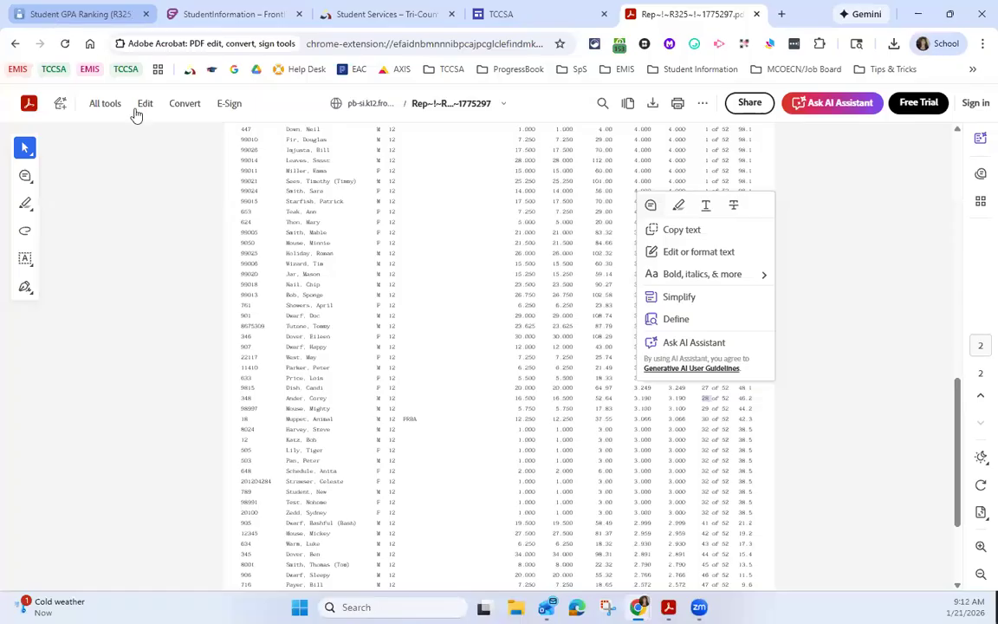
pyautogui.click(87, 14)
pyautogui.click(213, 144)
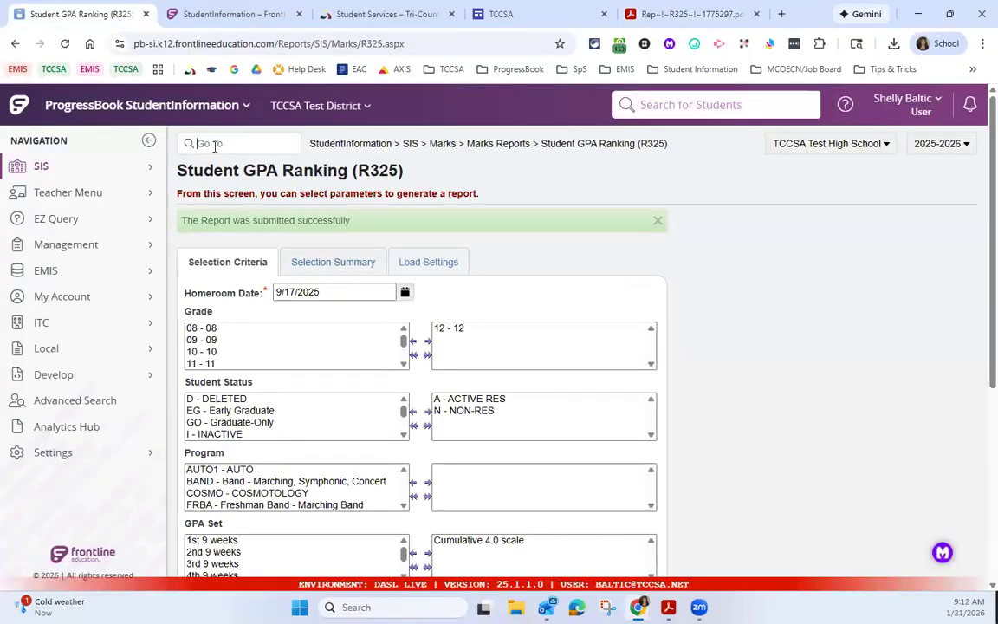
pyautogui.write('gparset')
pyautogui.press('Return')
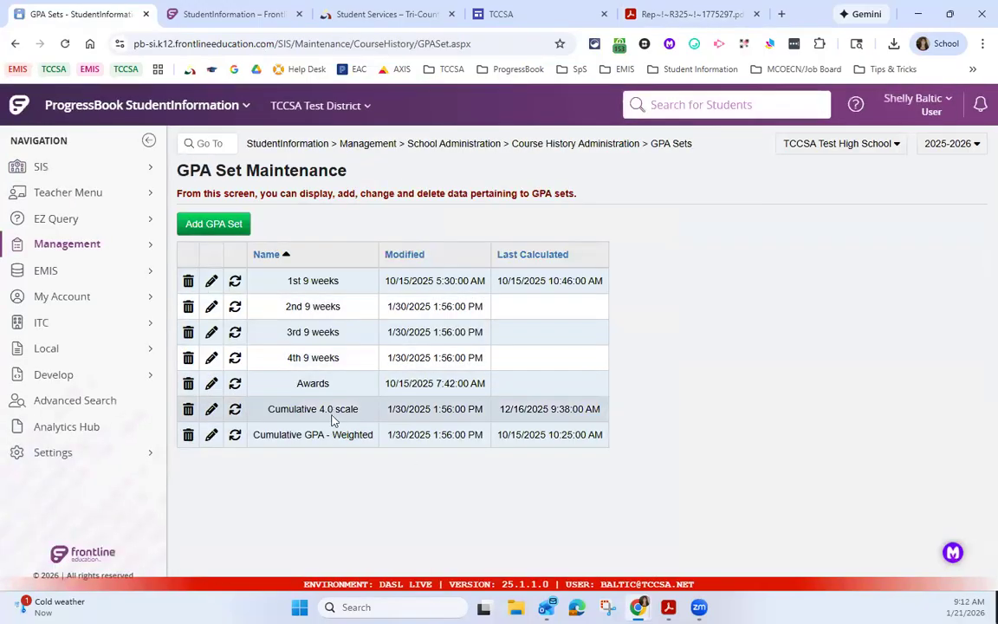
pyautogui.click(234, 415)
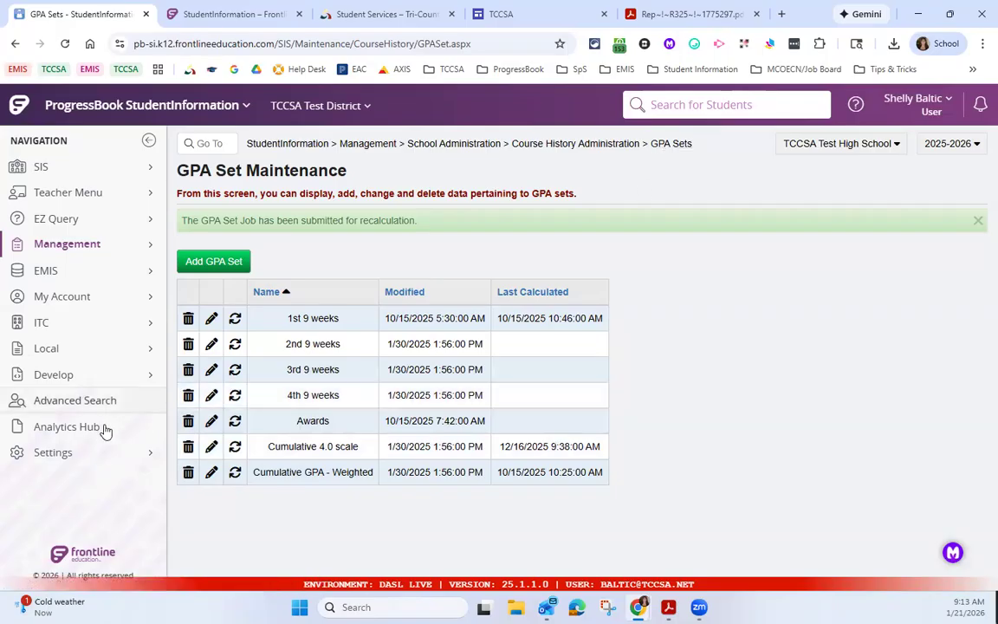
# Step: Check the status of the GPA calculation job in Batch/Report Management and close that window
pyautogui.click(112, 452)
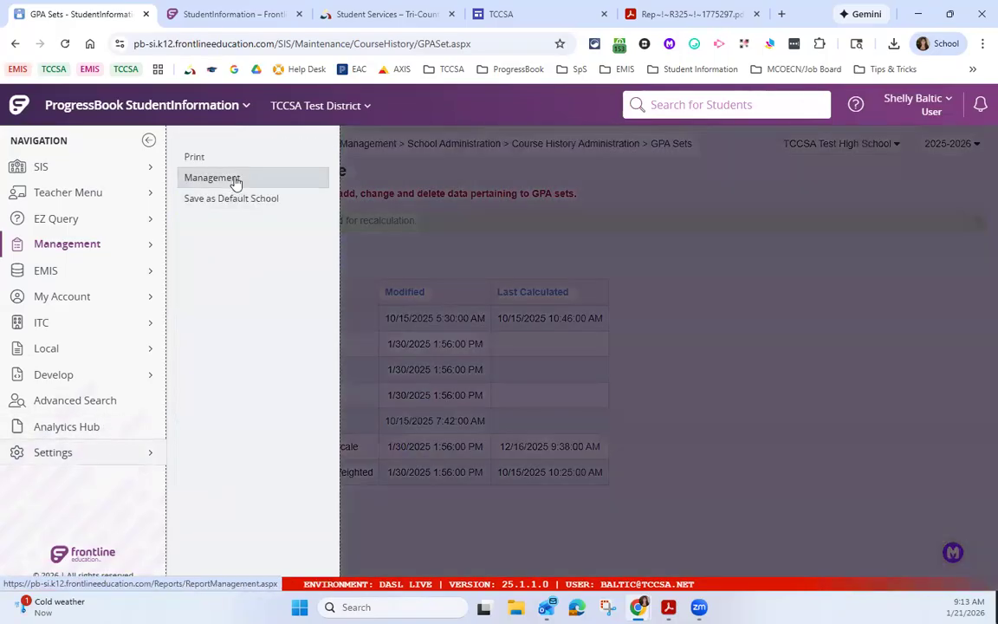
pyautogui.click(231, 181)
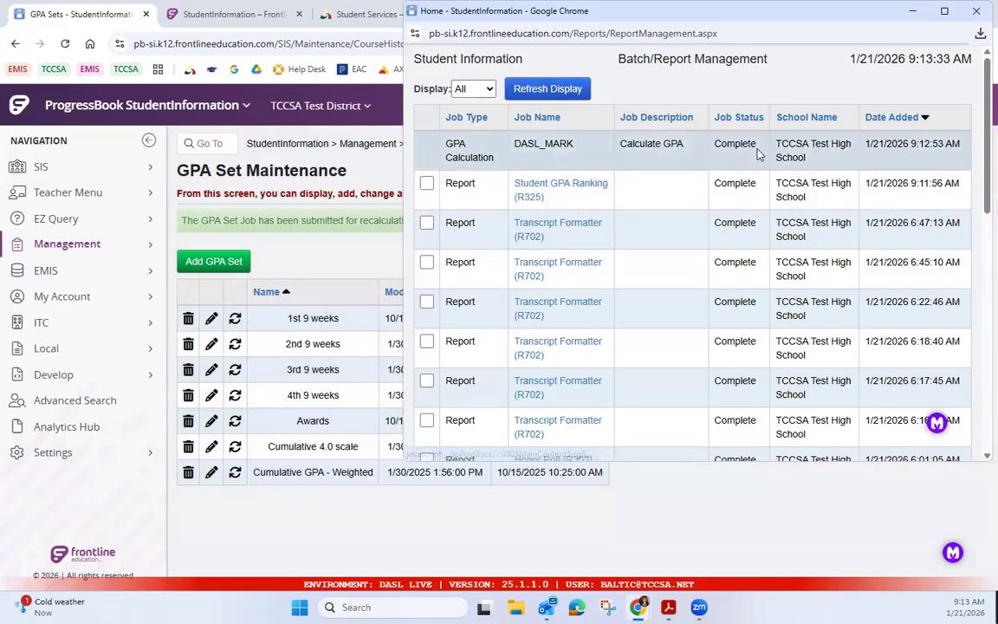
pyautogui.click(974, 17)
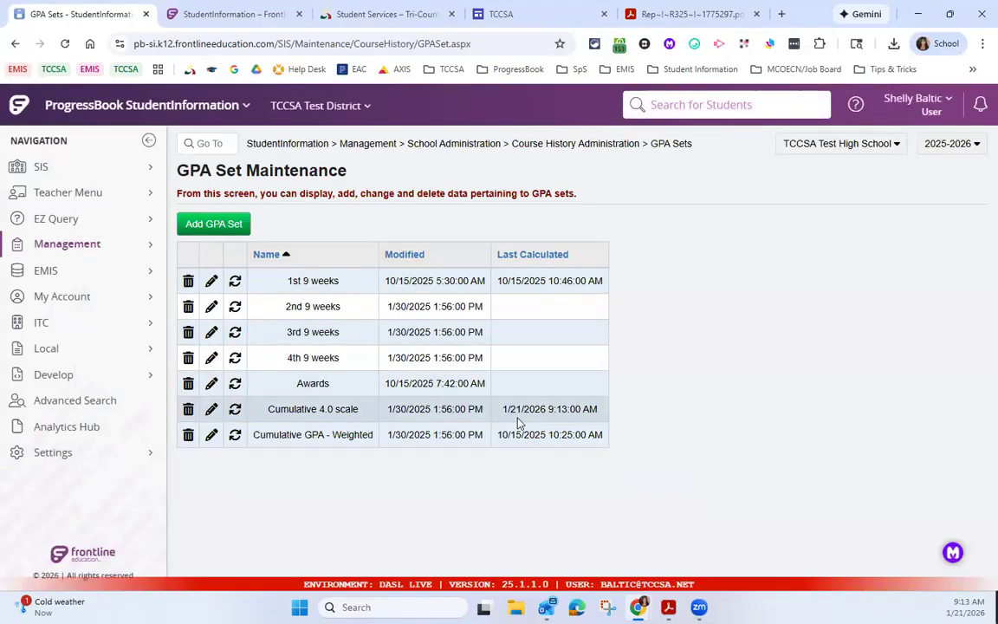
# Step: Open the selected student's GPA History from the student course history pages and review the GPA set entries
pyautogui.click(99, 167)
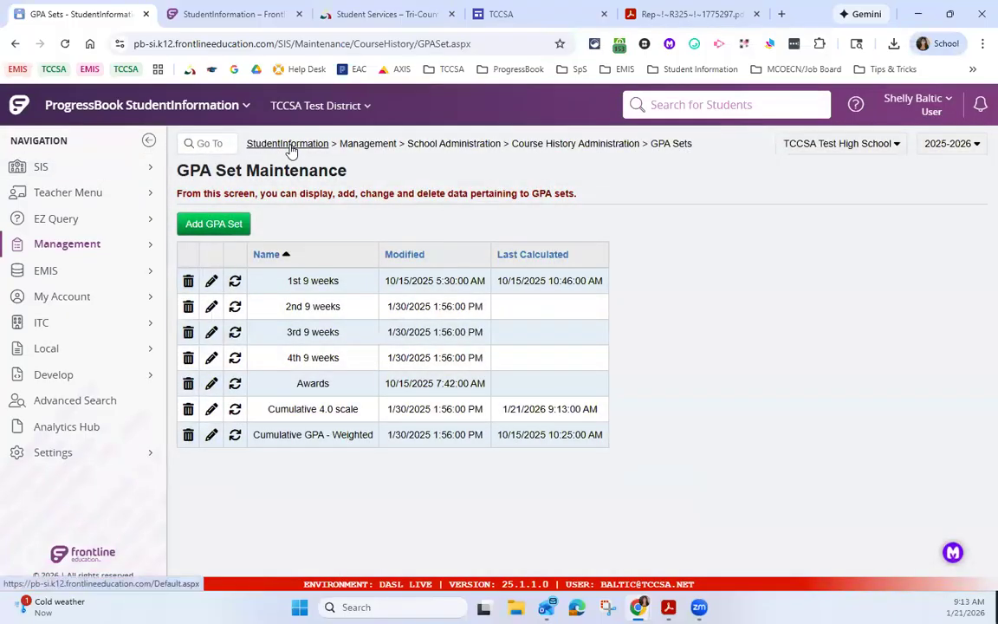
pyautogui.click(288, 144)
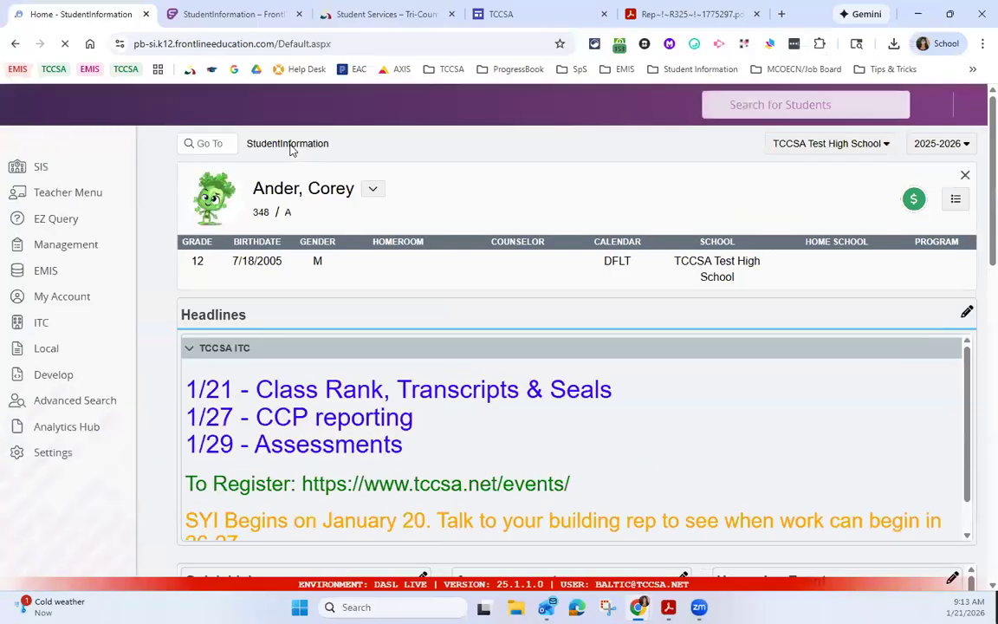
pyautogui.moveTo(41, 167)
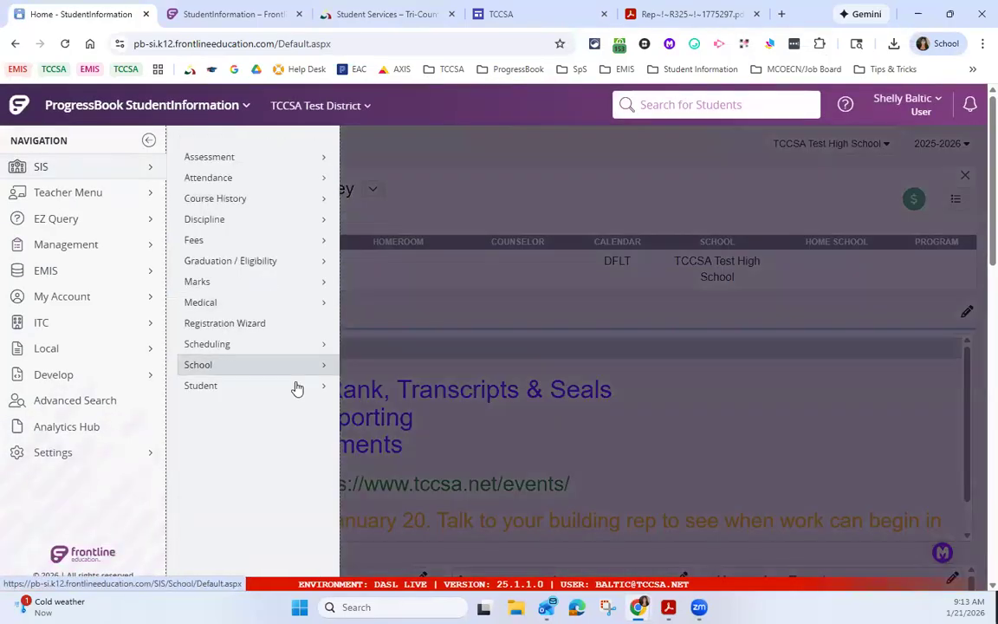
pyautogui.moveTo(334, 389)
pyautogui.click(414, 260)
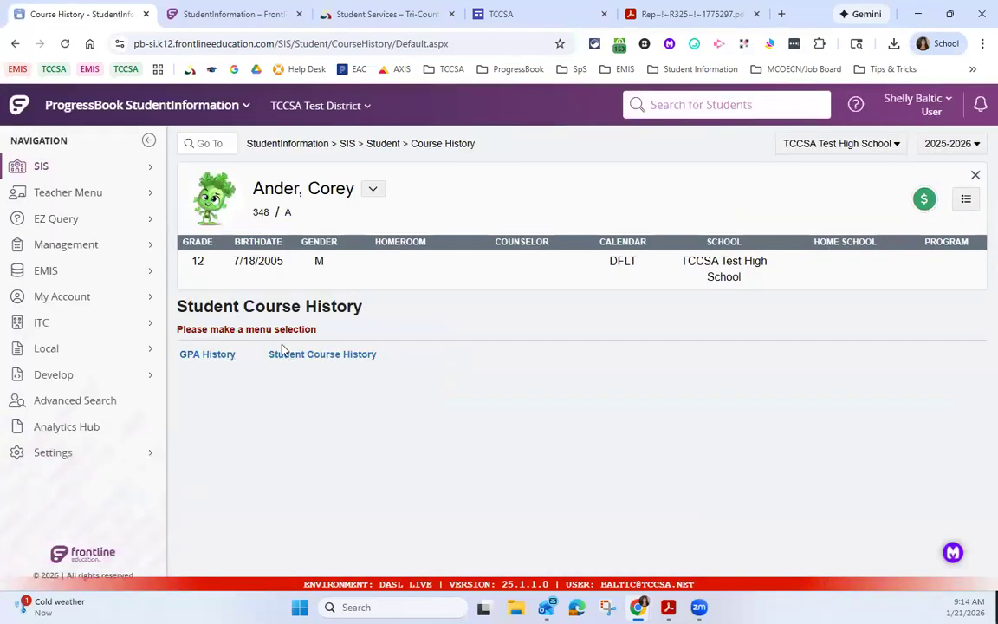
pyautogui.click(213, 353)
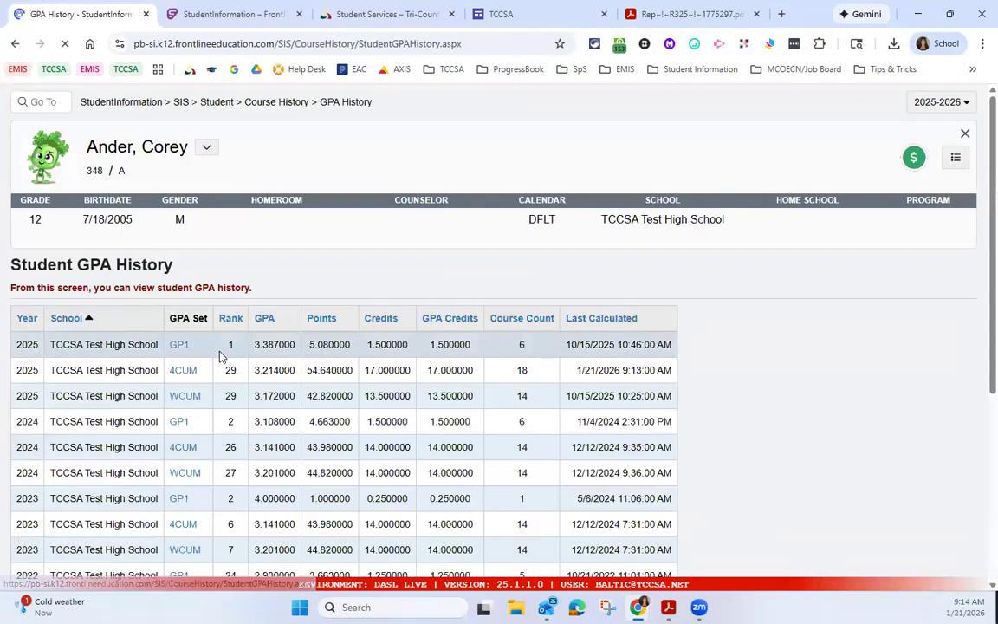
pyautogui.scroll(-1, 297, 346)
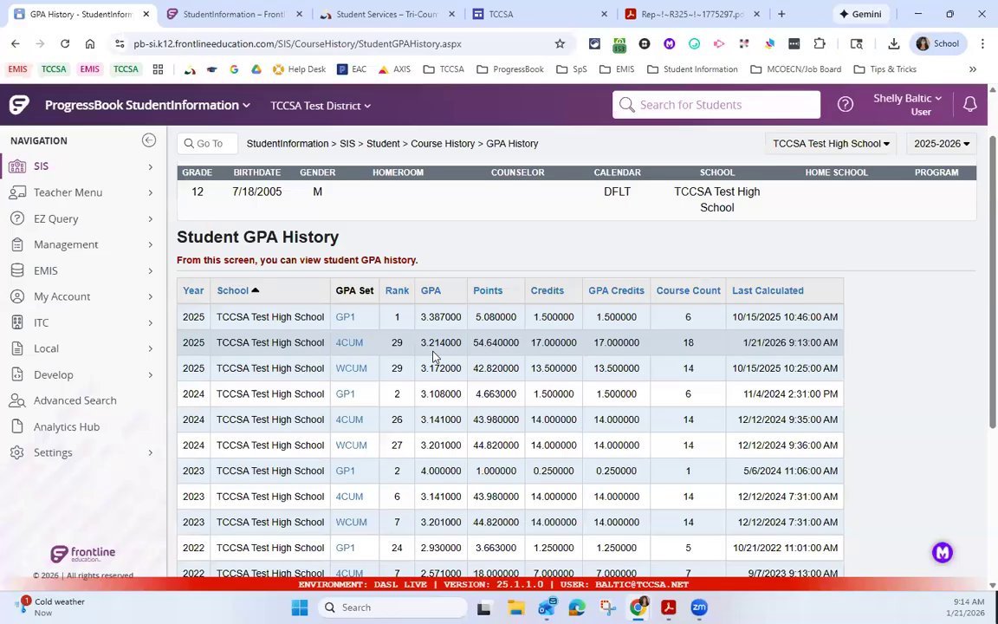
# Step: Open the supporting details of the 2025 4CUM GPA set and compare the current-configuration calculation with the last recalculation
pyautogui.click(350, 344)
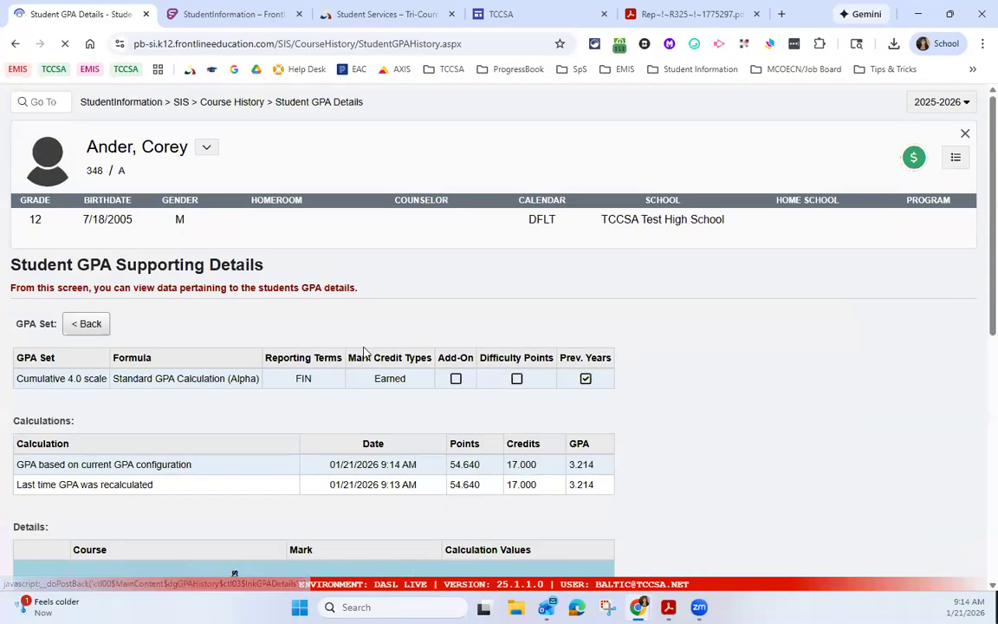
pyautogui.scroll(-2, 545, 399)
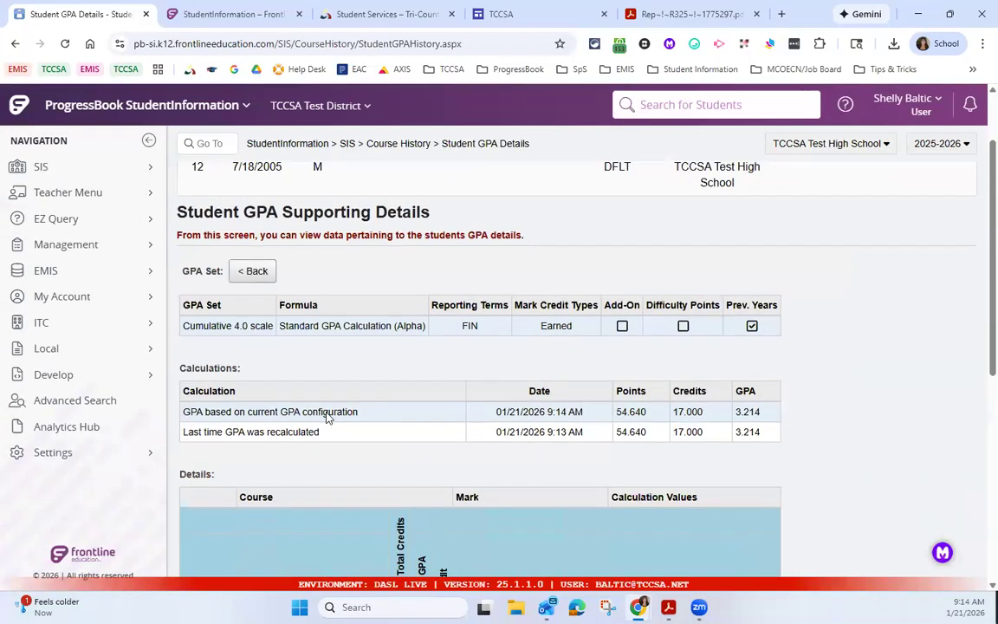
pyautogui.scroll(-1, 327, 418)
pyautogui.moveTo(250, 367); pyautogui.dragTo(300, 368)
pyautogui.moveTo(193, 387); pyautogui.dragTo(335, 401)
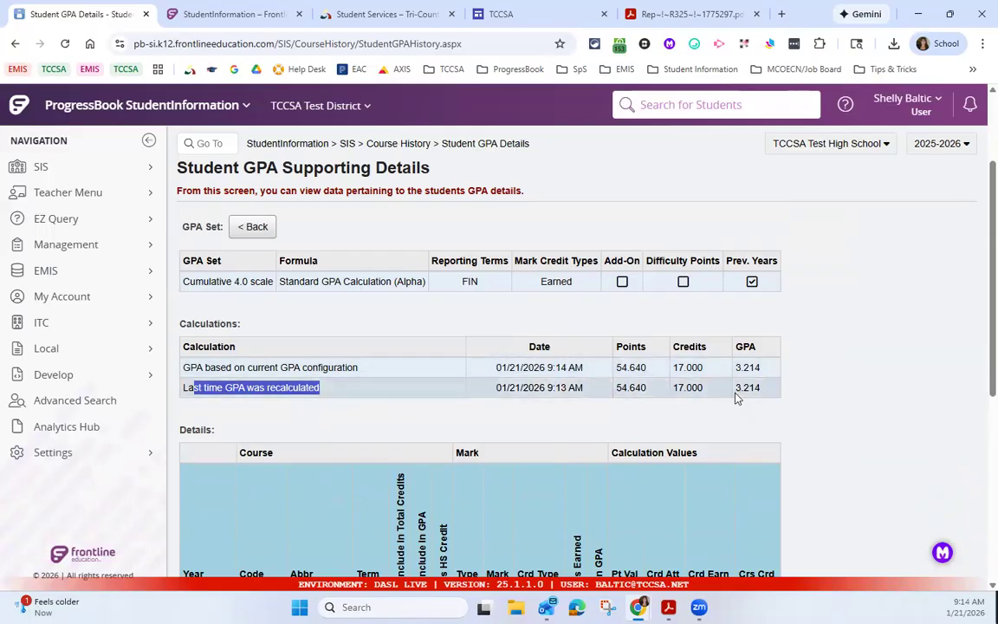
# Step: Display the Student GPA & Rank List for the Cumulative 4.0 scale GPA set and grade level 12
pyautogui.click(347, 144)
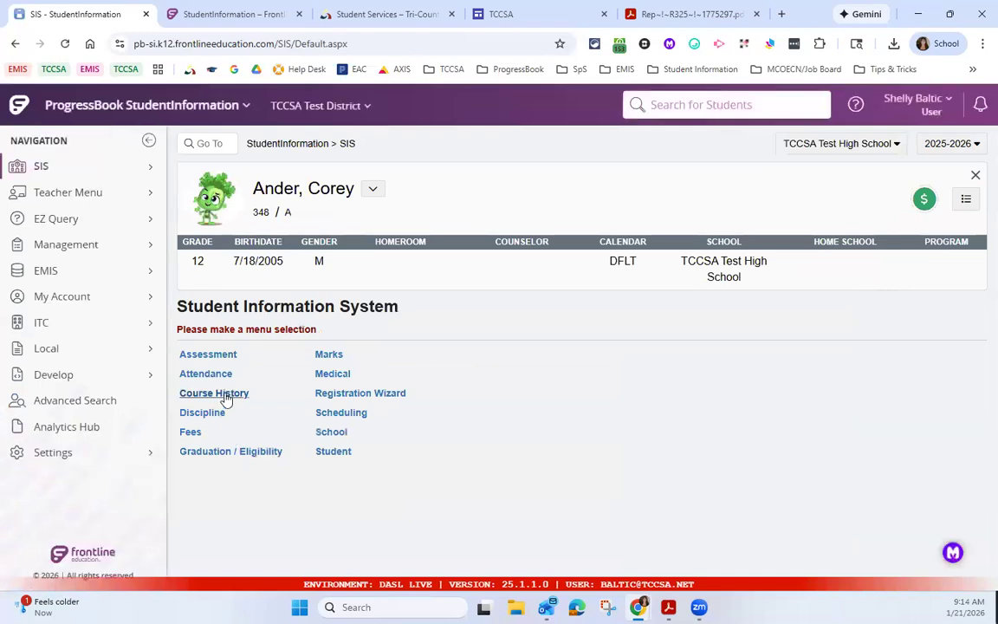
pyautogui.click(228, 396)
pyautogui.click(382, 356)
pyautogui.click(248, 226)
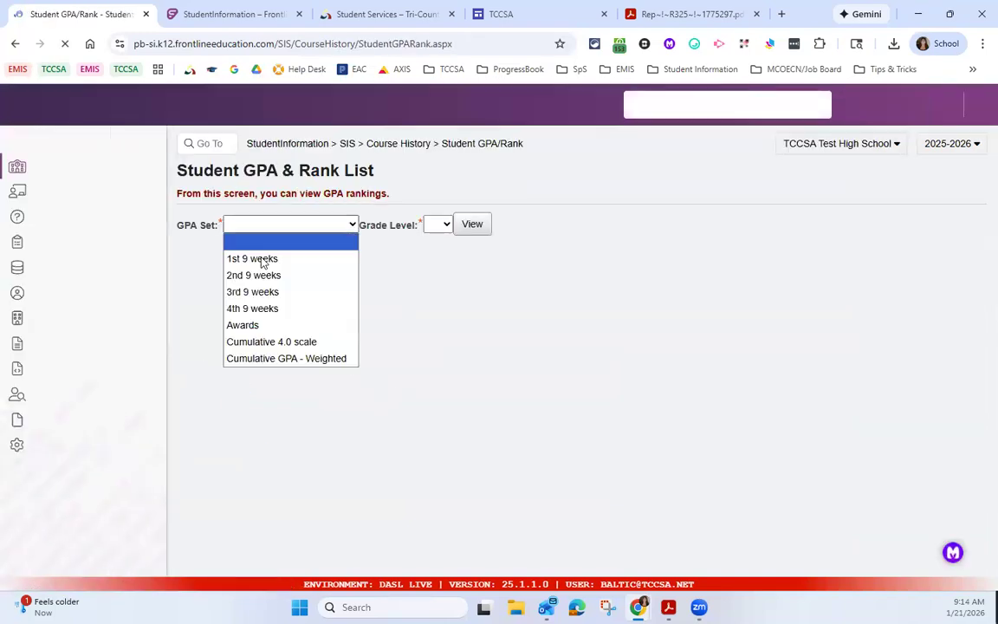
pyautogui.click(299, 341)
pyautogui.click(437, 224)
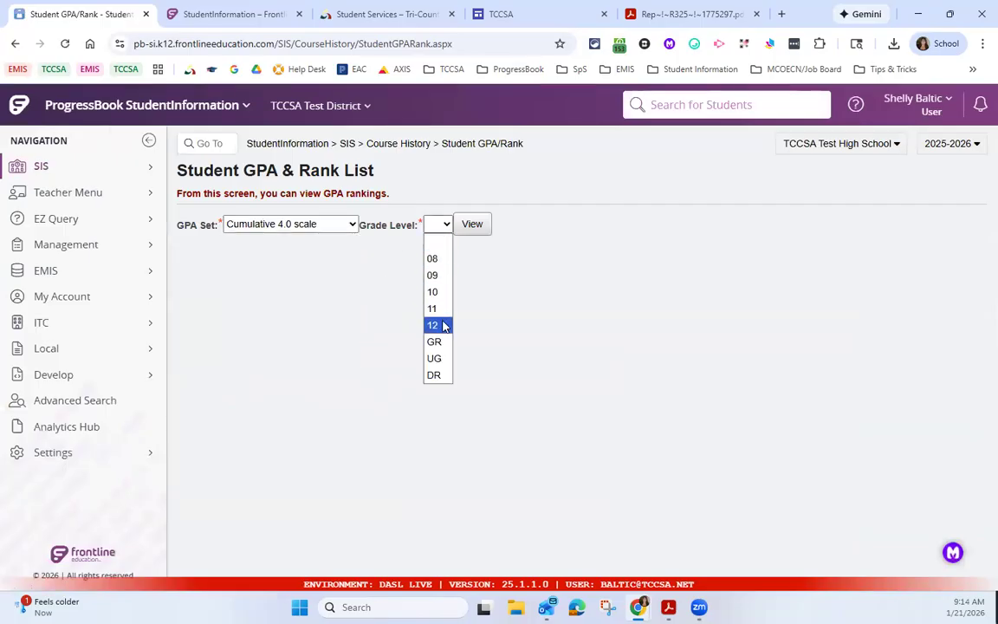
pyautogui.click(443, 325)
pyautogui.click(472, 229)
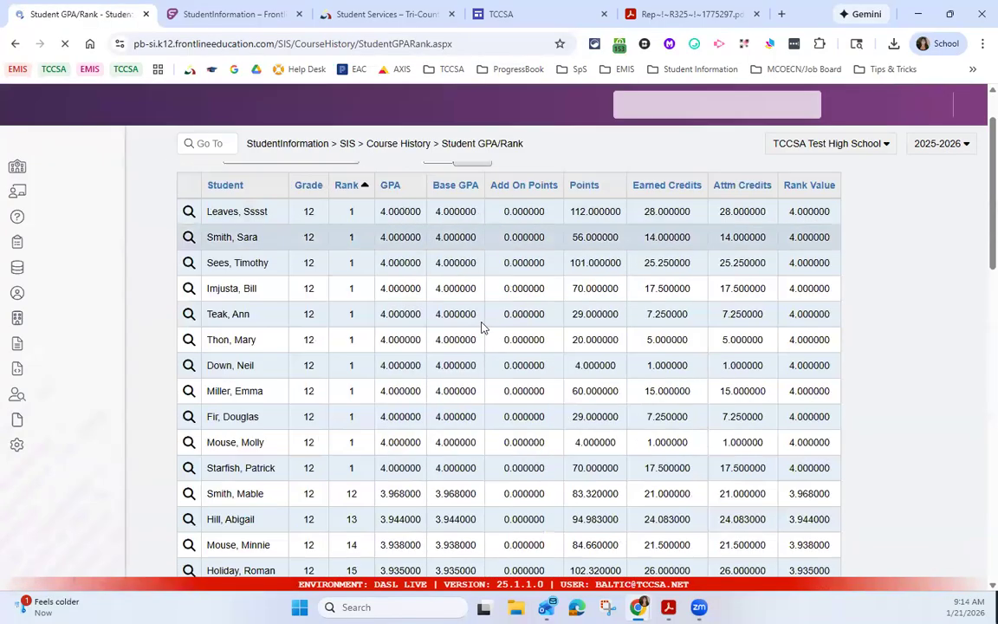
# Step: Find the selected student in the grade 12 rank list and highlight their rank
pyautogui.scroll(-3, 474, 372)
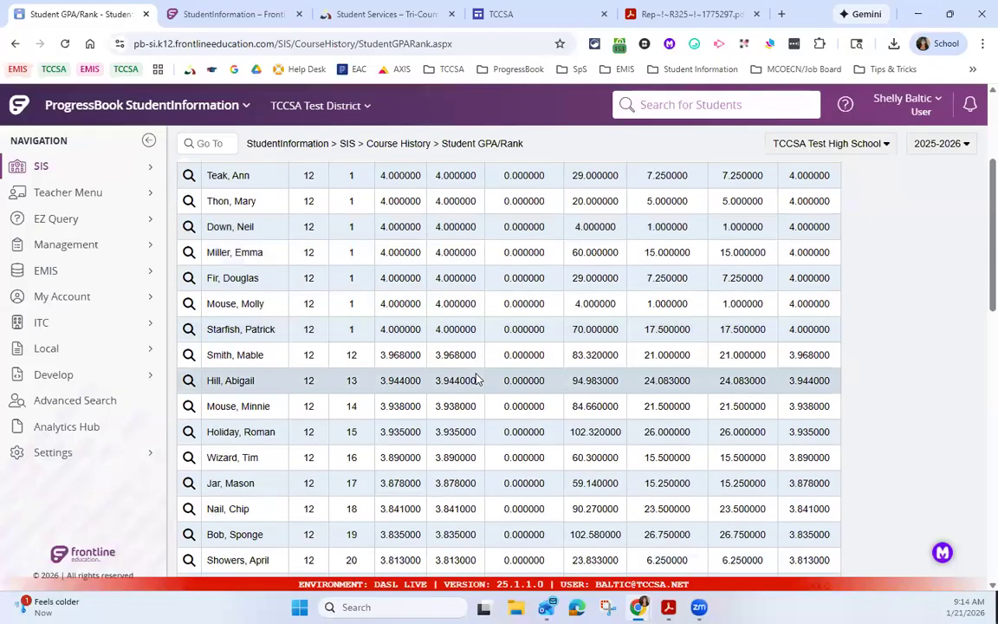
pyautogui.scroll(-5, 476, 379)
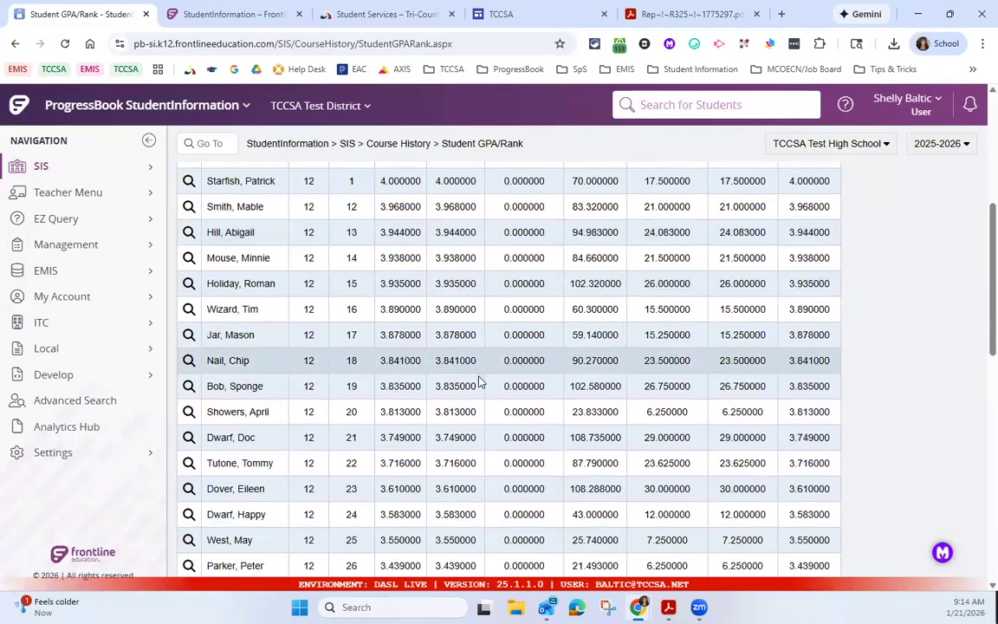
pyautogui.scroll(-2, 478, 381)
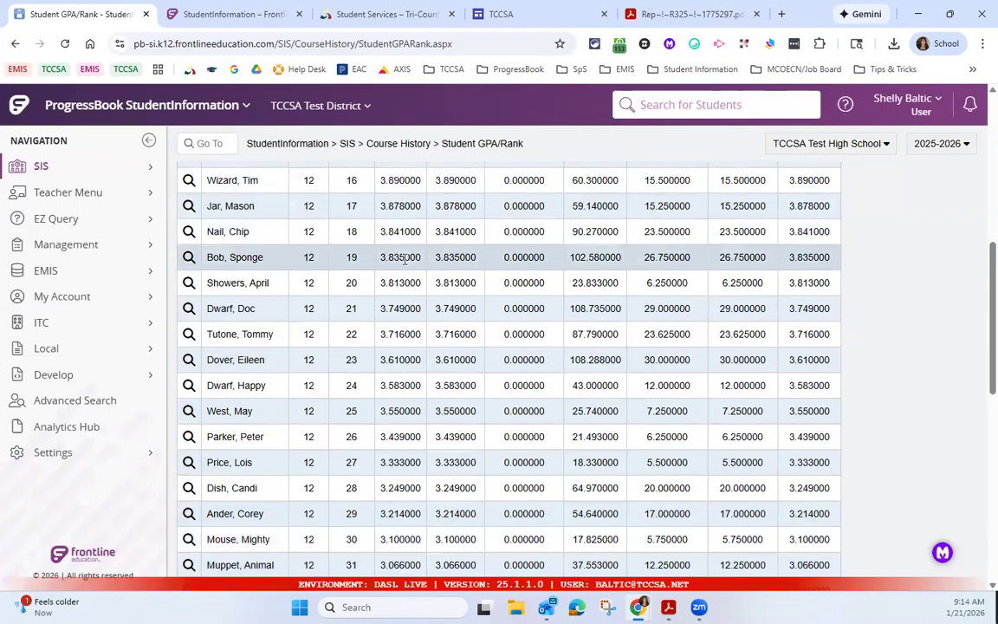
pyautogui.doubleClick(351, 513)
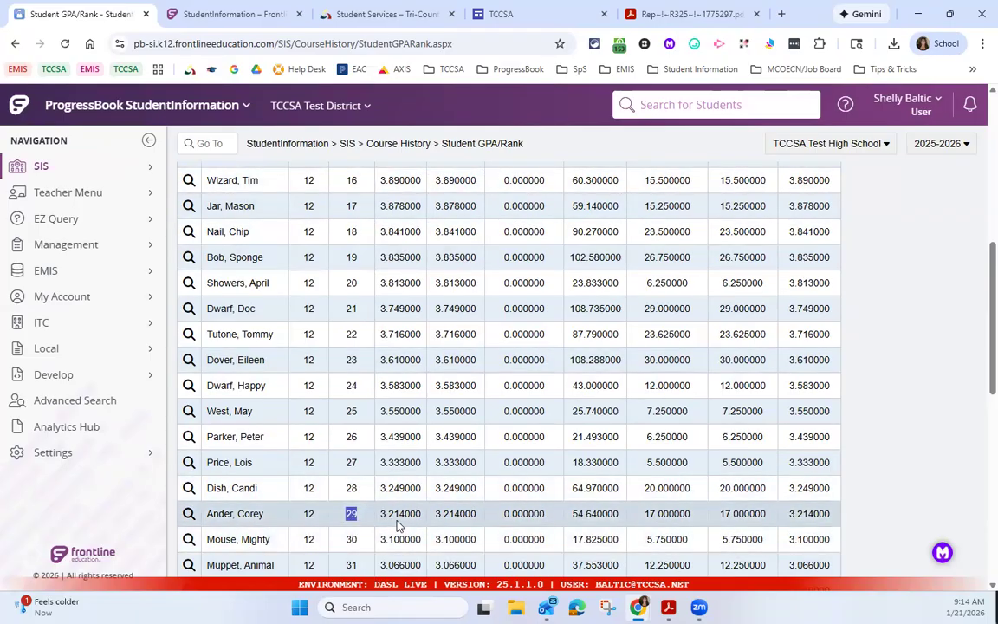
pyautogui.scroll(1, 415, 173)
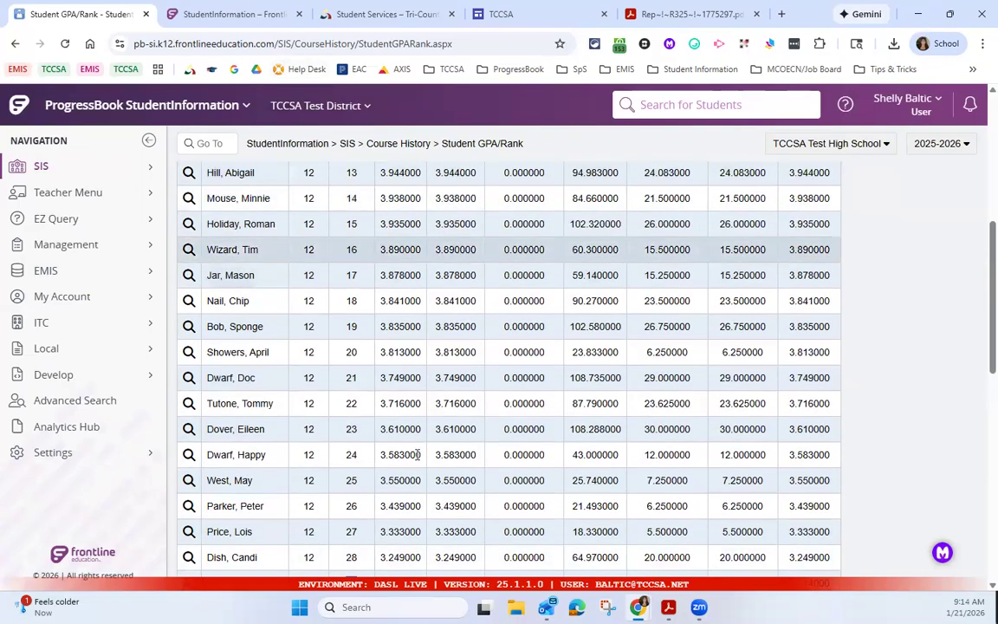
pyautogui.scroll(1, 419, 452)
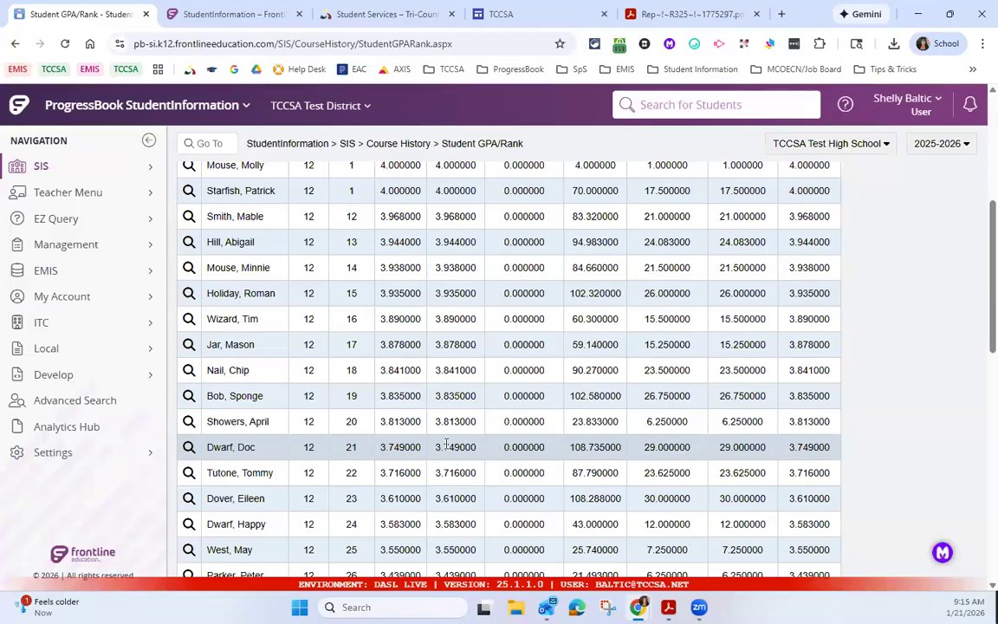
# Step: Switch to the Learning Center's StudentInformation page and review its Documents & Learning Videos section
pyautogui.click(208, 19)
pyautogui.scroll(6, 592, 263)
pyautogui.scroll(9, 594, 259)
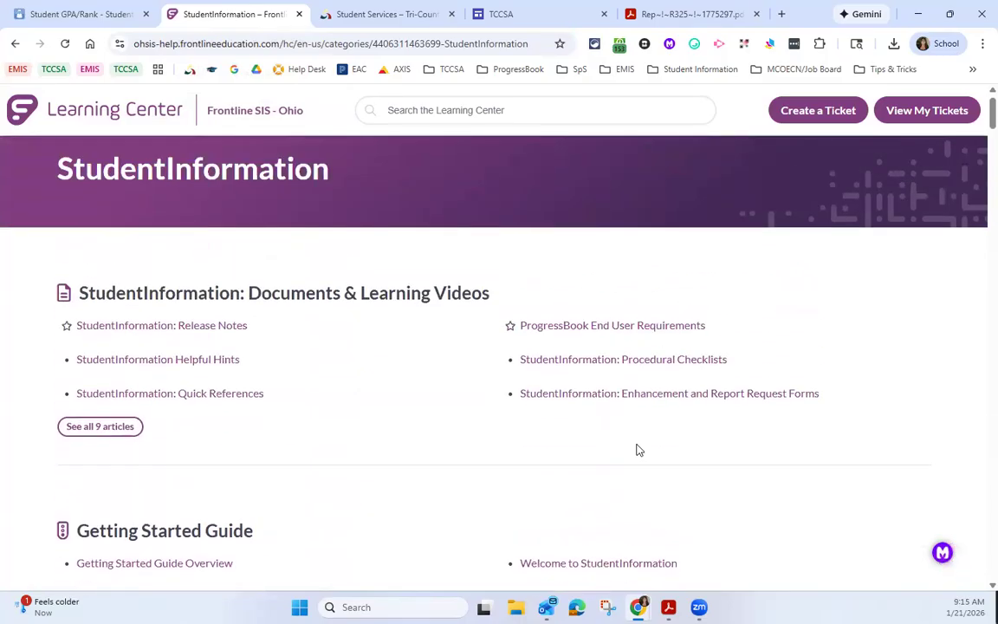
pyautogui.scroll(1, 639, 449)
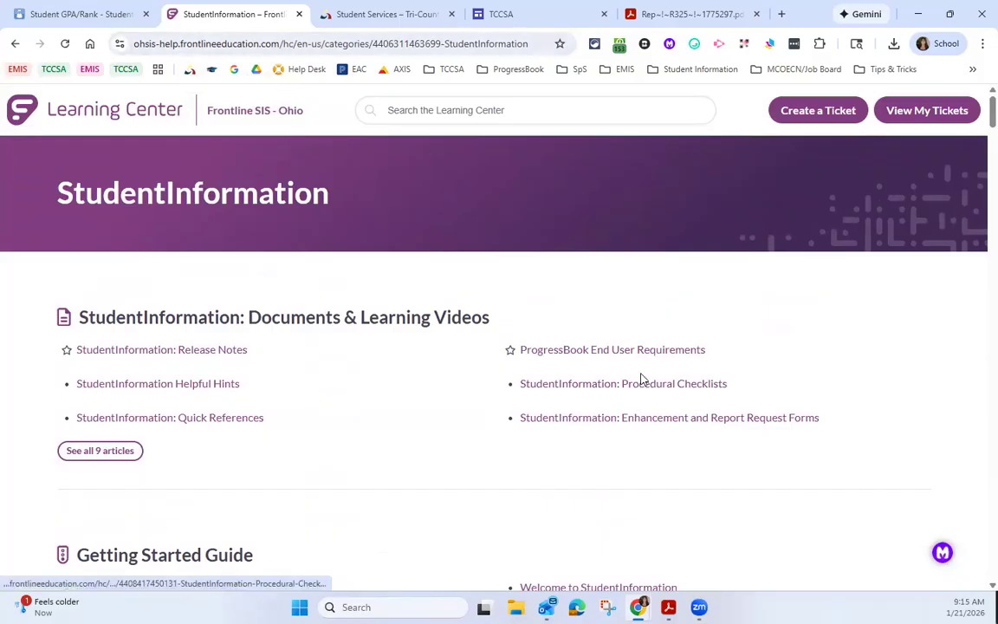
# Step: Return to StudentInformation, open the Cumulative 4.0 scale GPA set and highlight its Earned options for Mark Credit Types and Previous Years
pyautogui.click(78, 14)
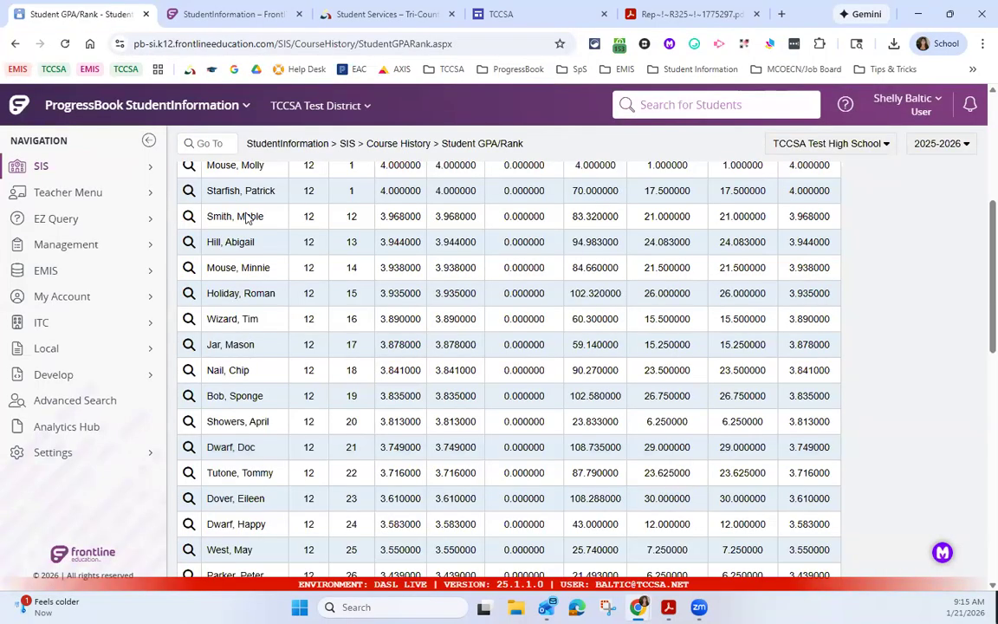
pyautogui.click(204, 143)
pyautogui.write('gpa set')
pyautogui.press('Return')
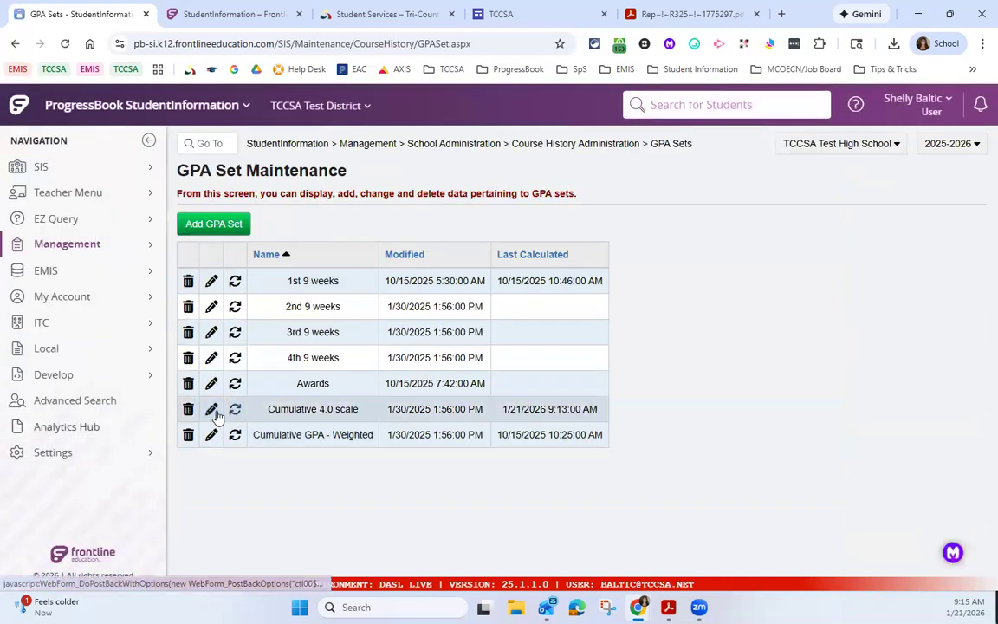
pyautogui.click(212, 409)
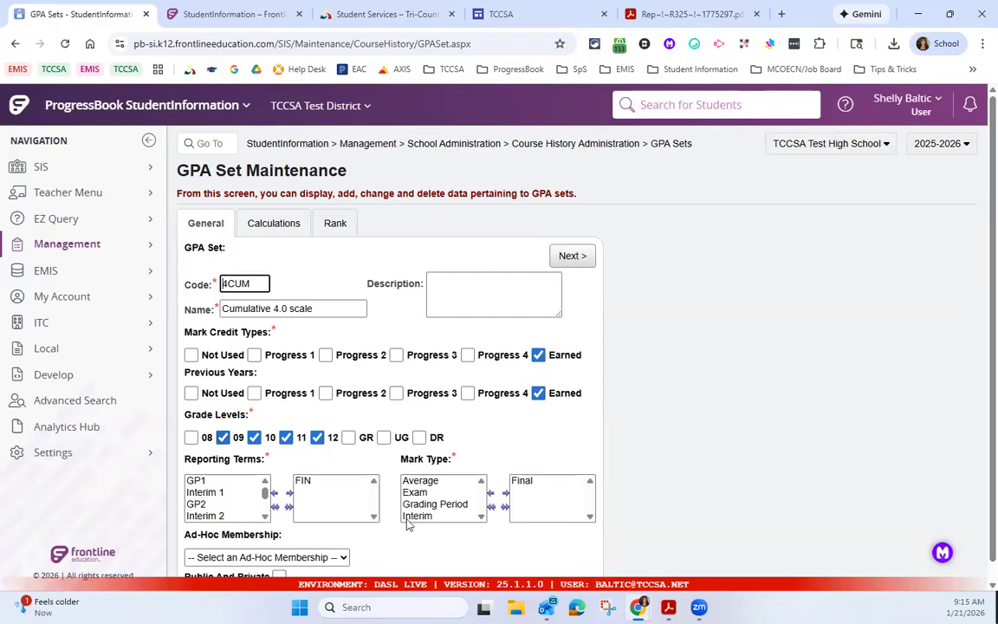
pyautogui.moveTo(548, 355); pyautogui.dragTo(589, 361)
pyautogui.moveTo(551, 394); pyautogui.dragTo(581, 399)
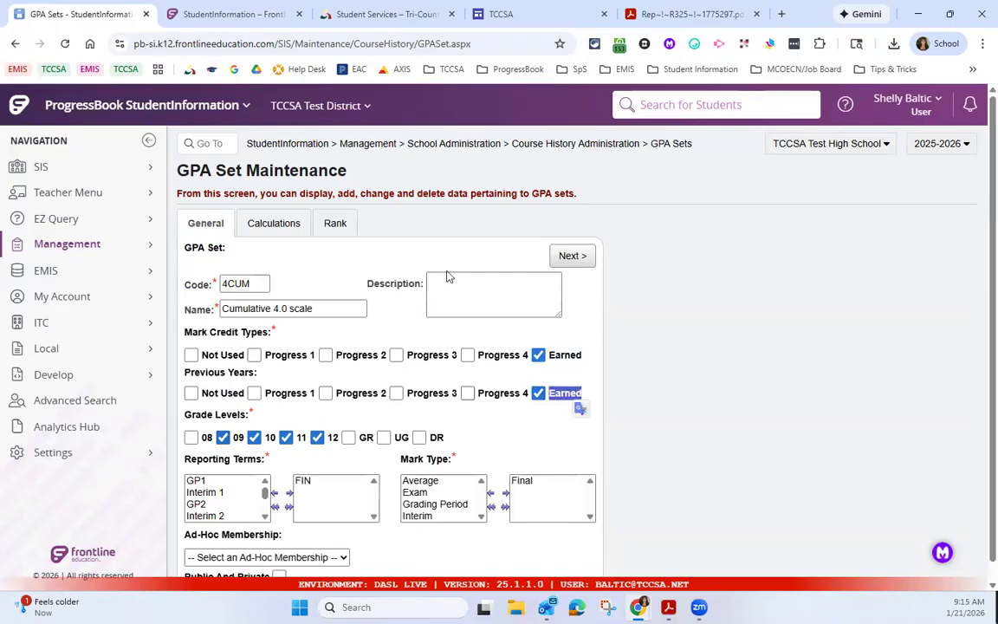
# Step: Return to the GPA set list, open the 1st 9 weeks set and highlight its Progress 1 mark credit type
pyautogui.click(666, 145)
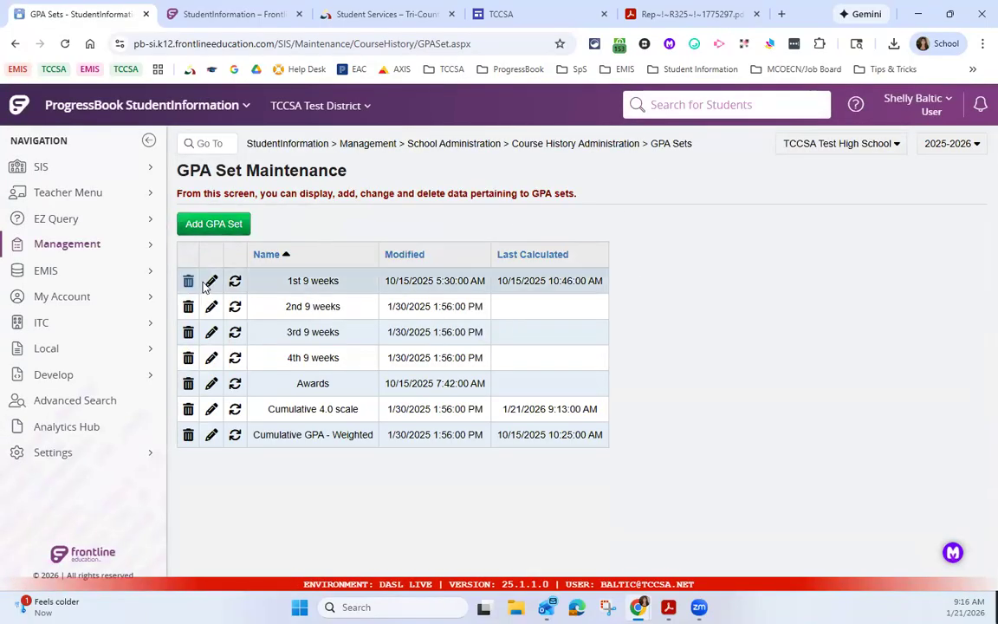
pyautogui.click(210, 281)
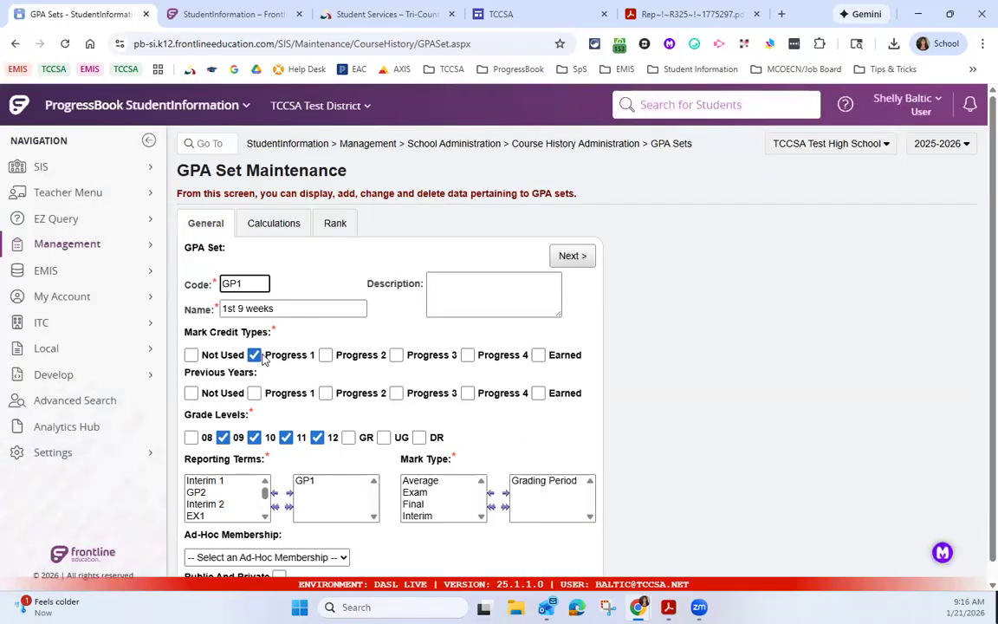
pyautogui.moveTo(267, 357); pyautogui.dragTo(318, 362)
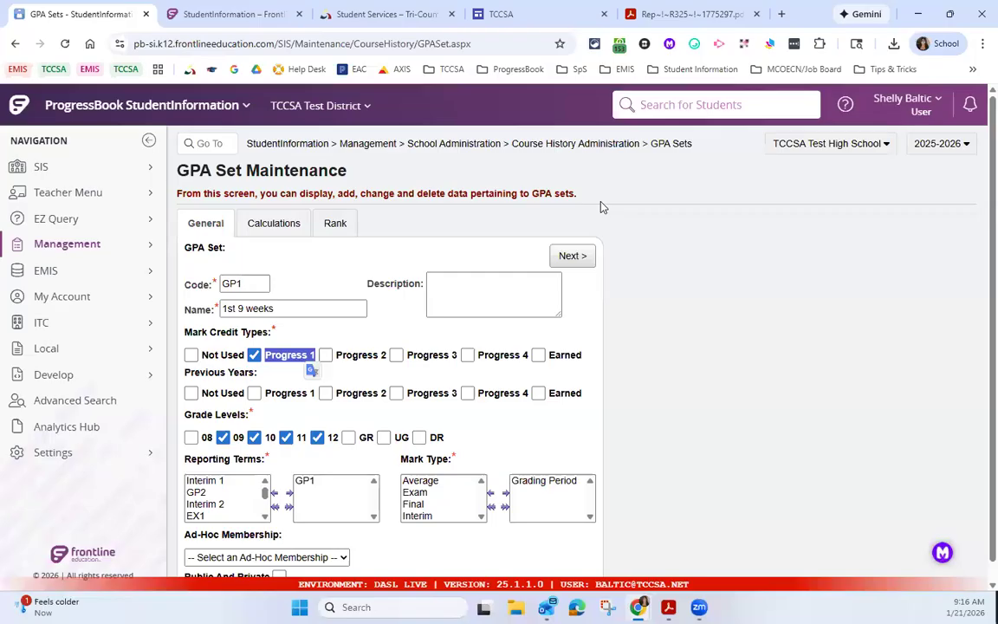
# Step: Return to the GPA set list, open the 4th 9 weeks set and highlight its Progress 1 mark credit type and Reporting Terms label
pyautogui.click(672, 143)
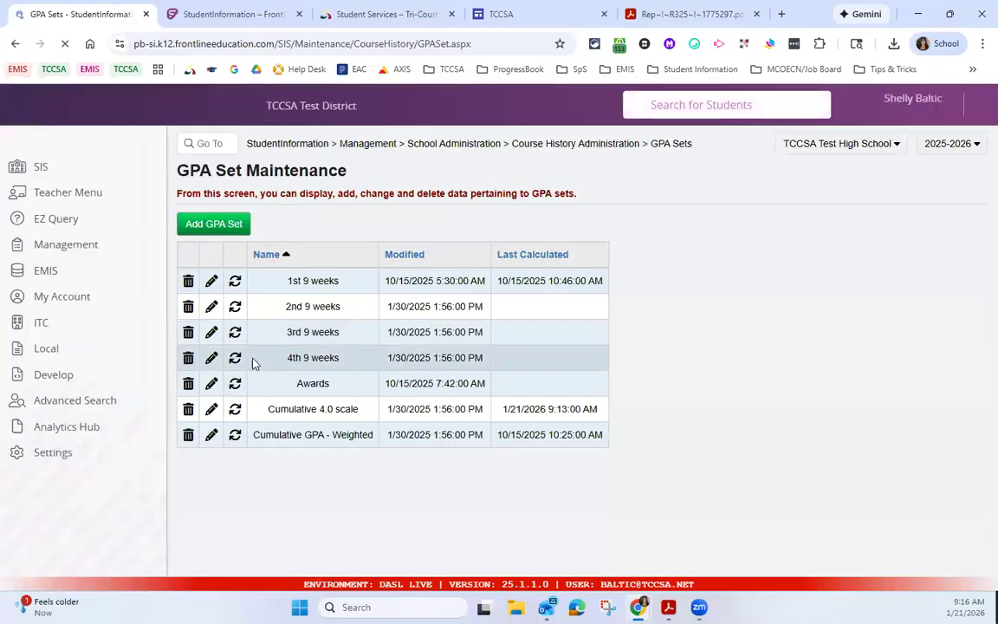
pyautogui.click(211, 358)
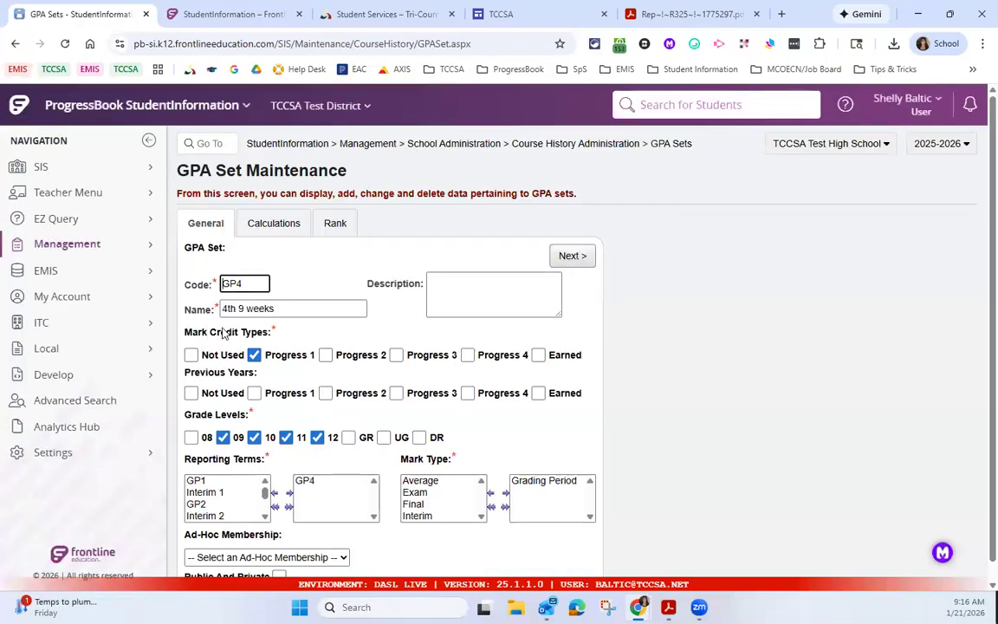
pyautogui.moveTo(260, 354); pyautogui.dragTo(313, 359)
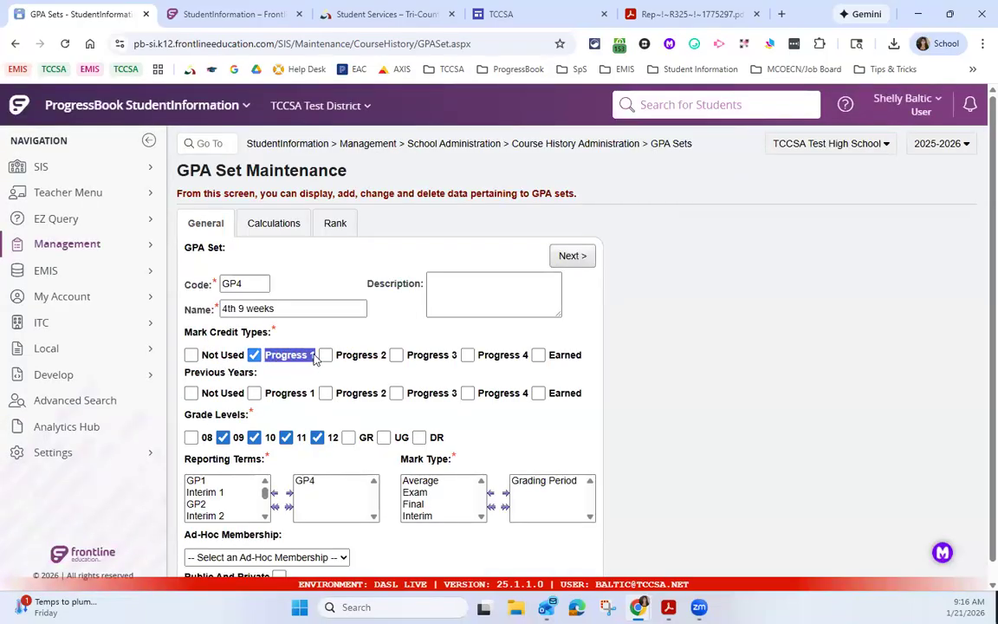
pyautogui.moveTo(183, 459); pyautogui.dragTo(318, 498)
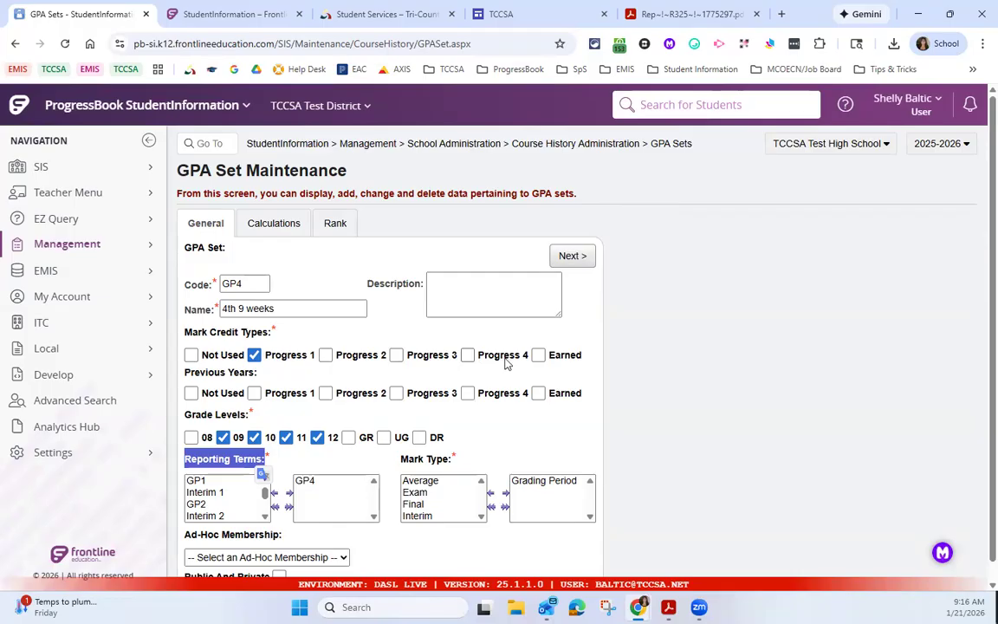
# Step: Highlight the Progress 3, Earned and Not Used mark credit types in the 4th 9 weeks set
pyautogui.moveTo(265, 357); pyautogui.dragTo(456, 367)
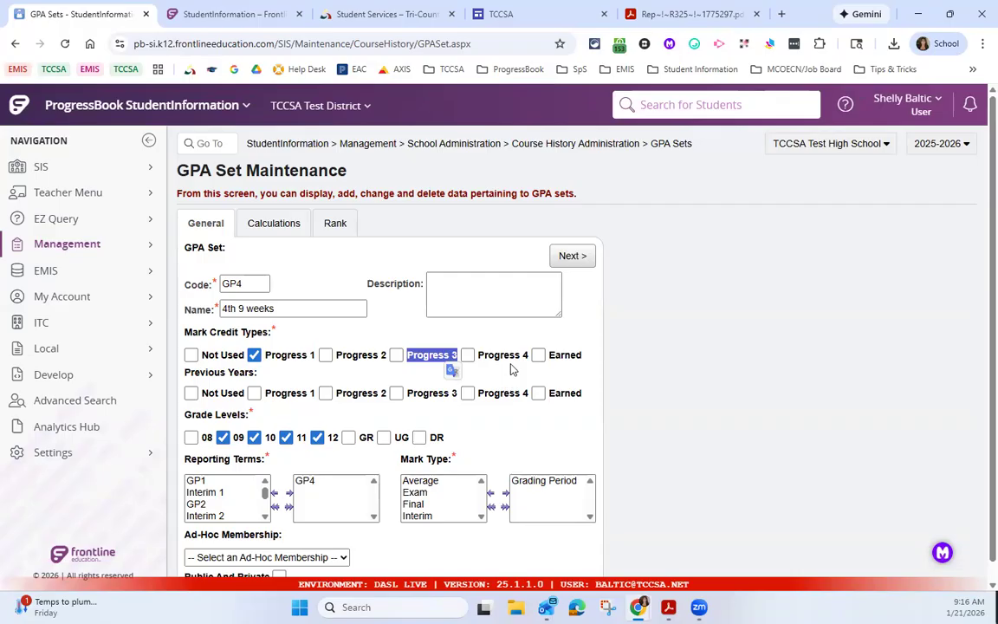
pyautogui.click(561, 362)
pyautogui.moveTo(549, 355); pyautogui.dragTo(580, 362)
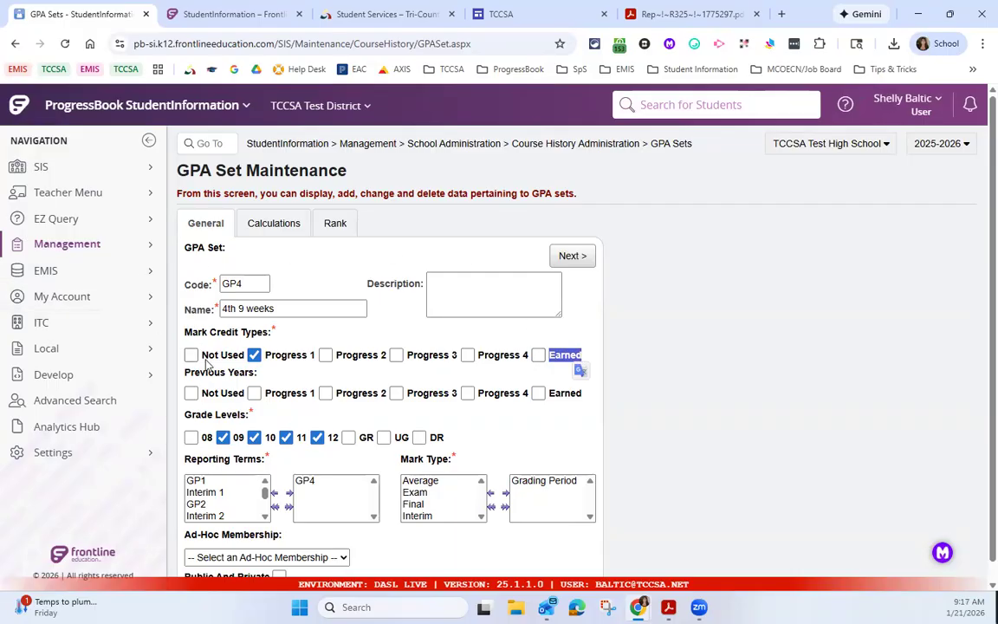
pyautogui.moveTo(204, 356); pyautogui.dragTo(243, 360)
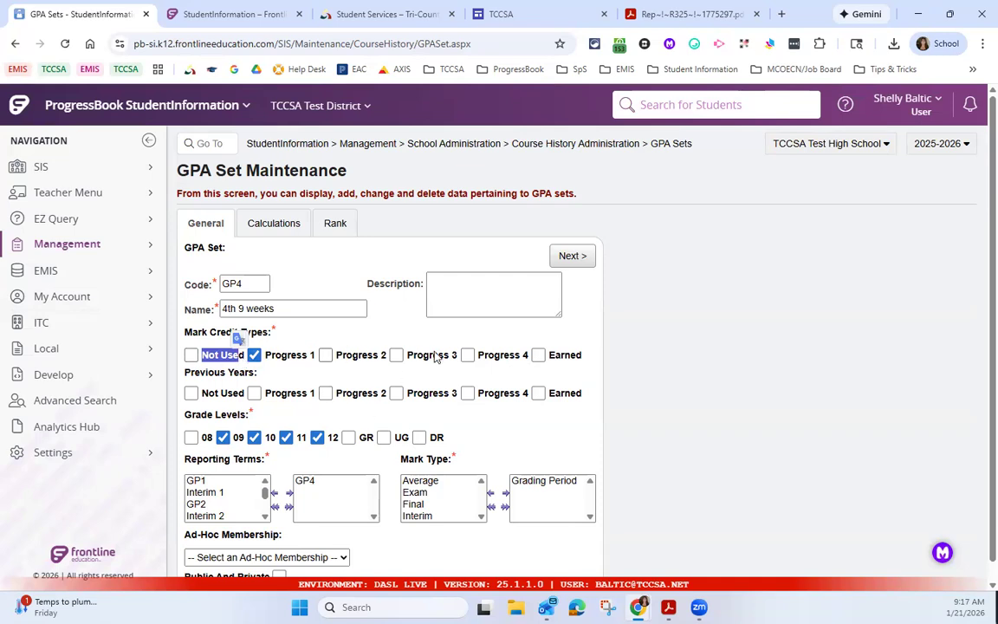
pyautogui.click(270, 358)
pyautogui.click(270, 359)
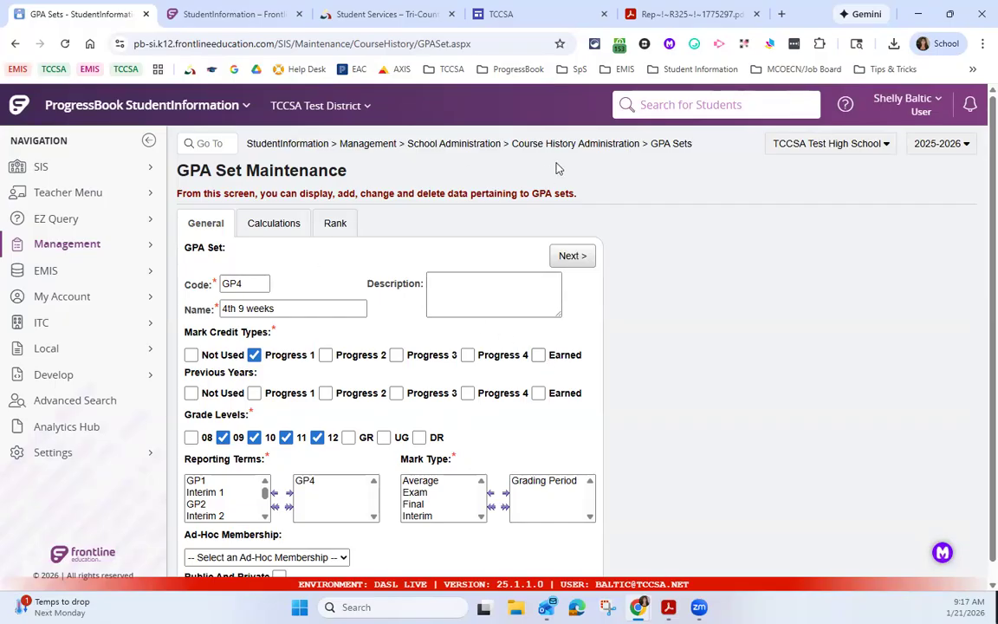
# Step: Open the Cumulative 4.0 scale GPA set from the list and highlight its Mark Credit Types and Previous Years labels
pyautogui.click(671, 145)
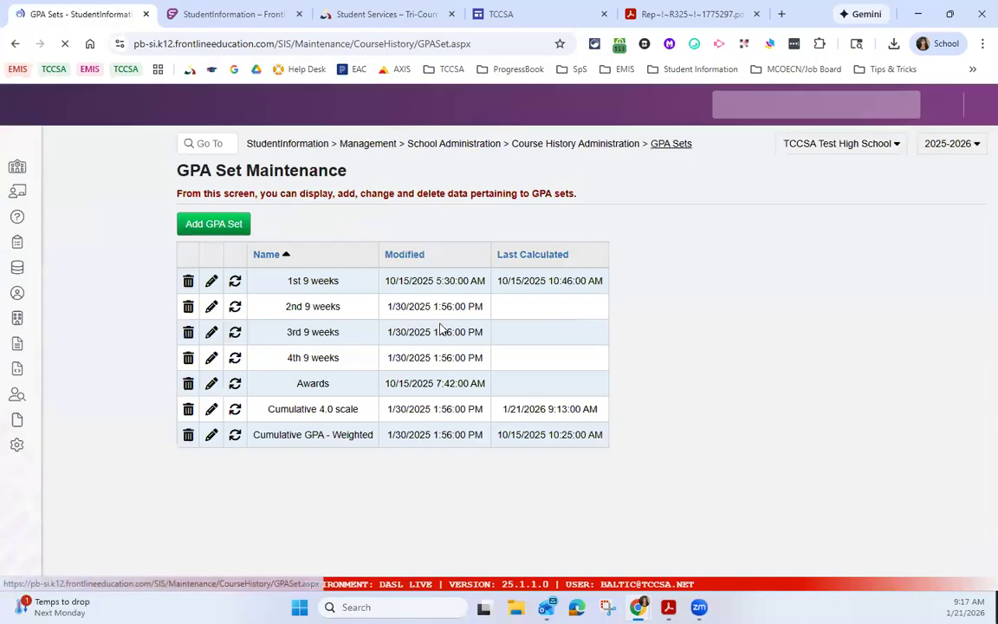
pyautogui.click(211, 409)
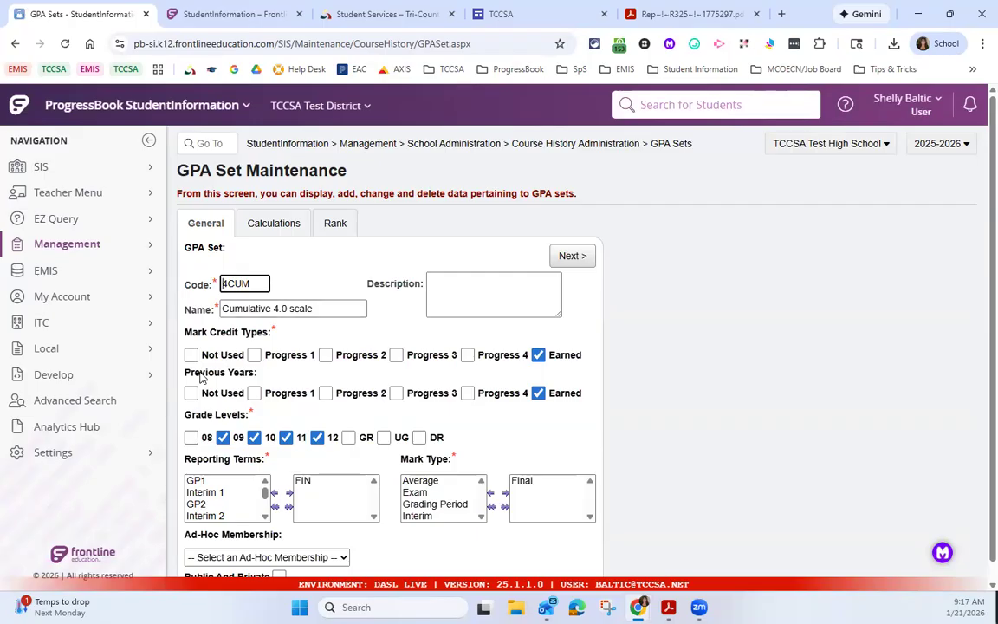
pyautogui.moveTo(186, 335); pyautogui.dragTo(231, 334)
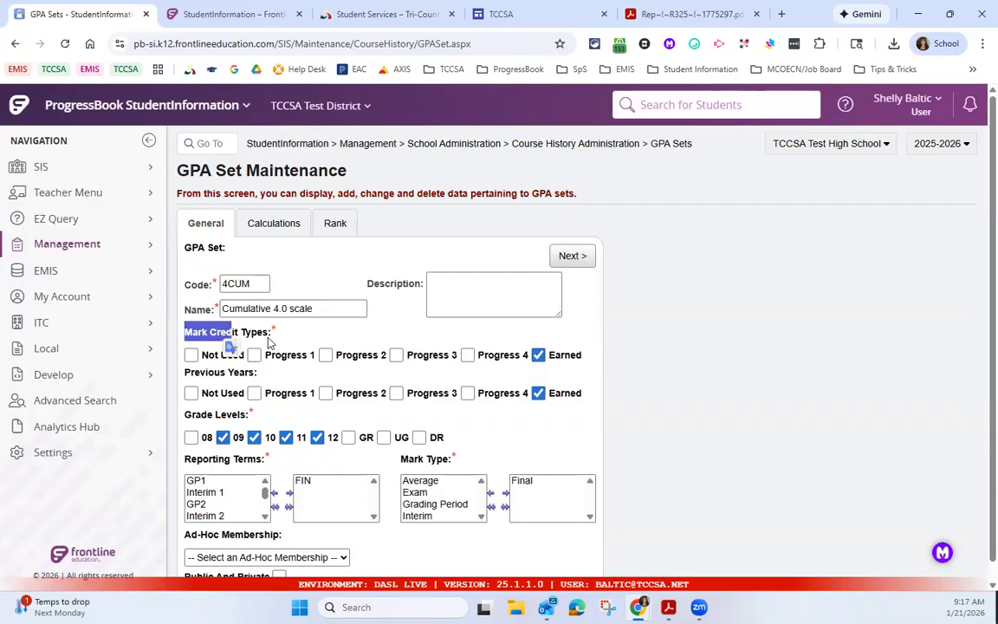
pyautogui.click(190, 334)
pyautogui.moveTo(188, 338); pyautogui.dragTo(272, 334)
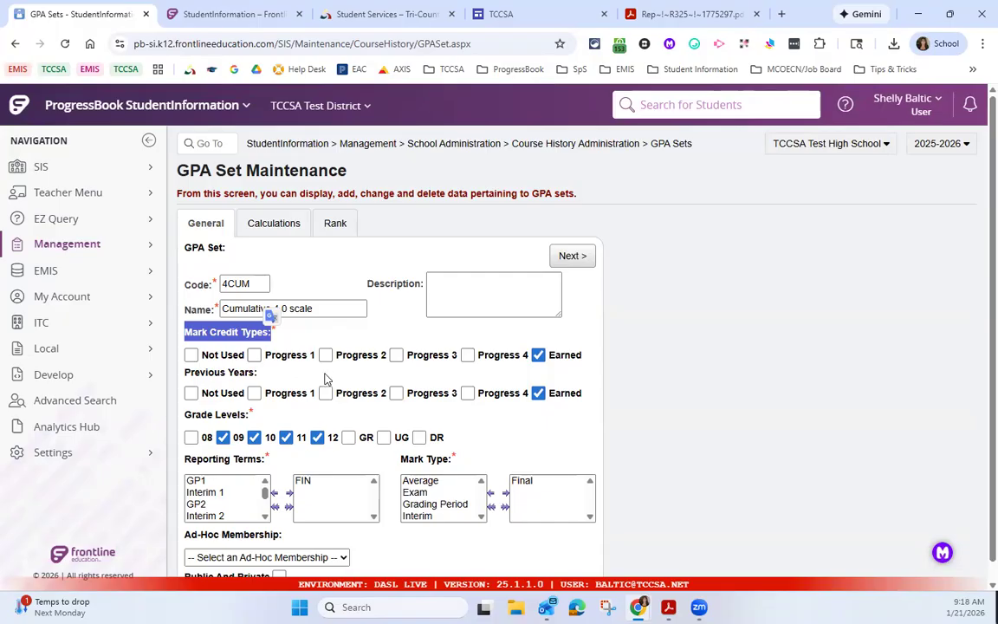
pyautogui.moveTo(186, 373); pyautogui.dragTo(257, 379)
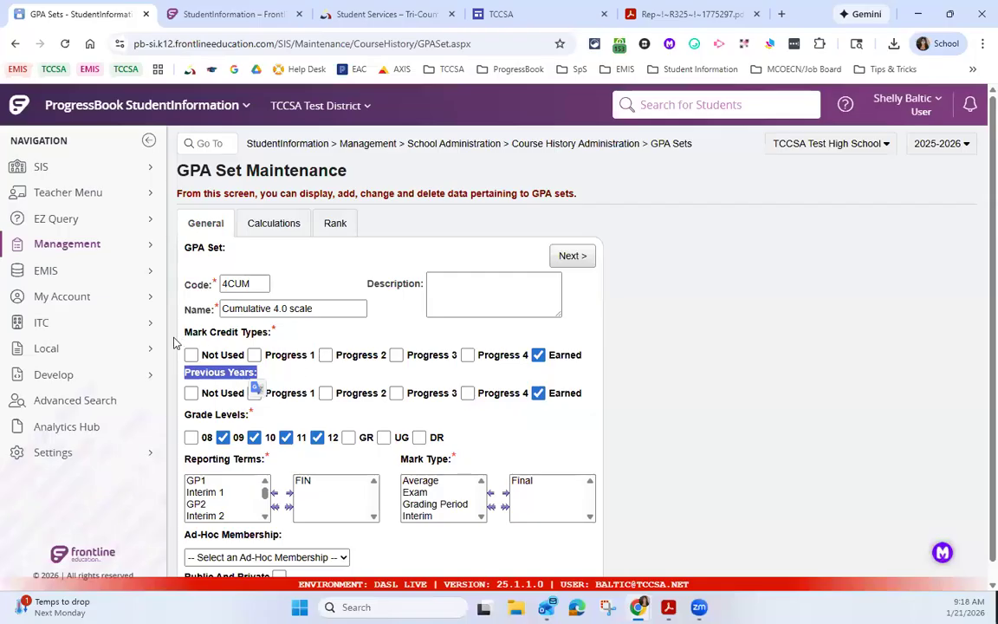
pyautogui.moveTo(183, 332); pyautogui.dragTo(266, 335)
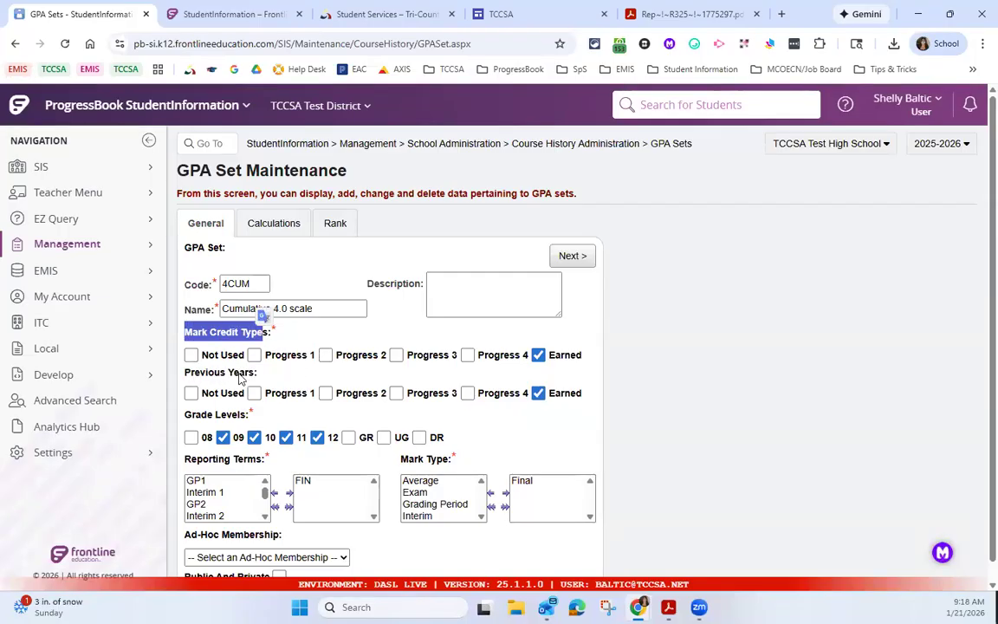
# Step: Open the 2nd 9 weeks GPA set from the list and review its Previous Years and Mark Credit Types sections
pyautogui.click(665, 149)
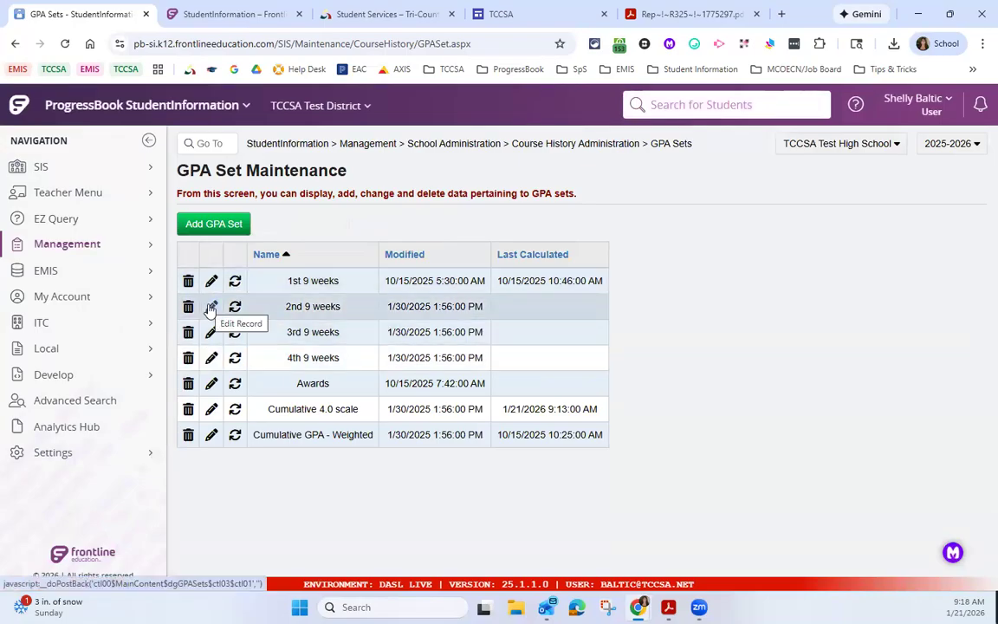
pyautogui.click(211, 307)
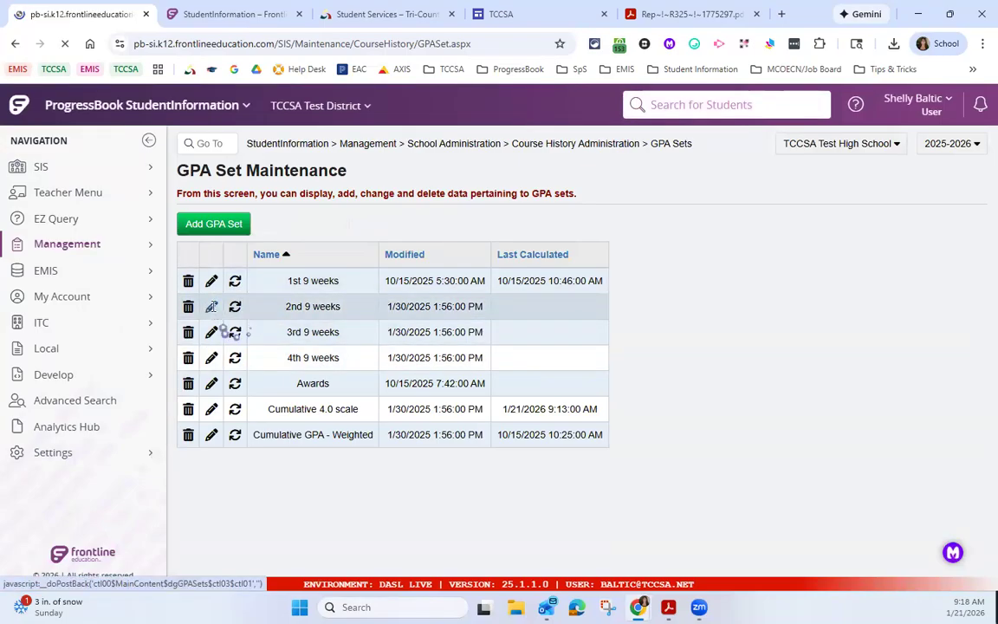
pyautogui.moveTo(216, 381); pyautogui.dragTo(262, 375)
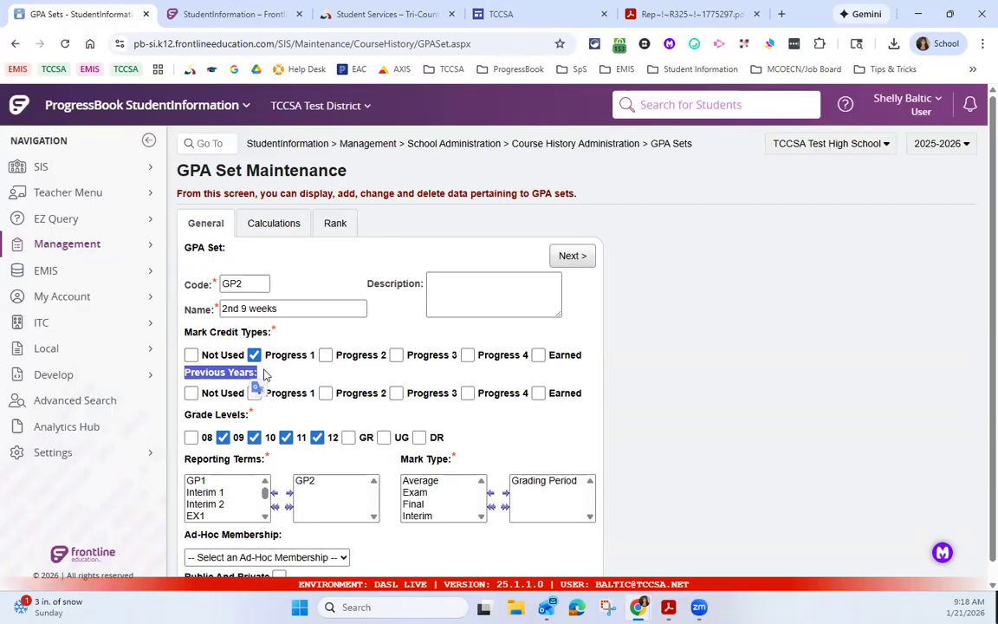
pyautogui.moveTo(270, 331); pyautogui.dragTo(282, 328)
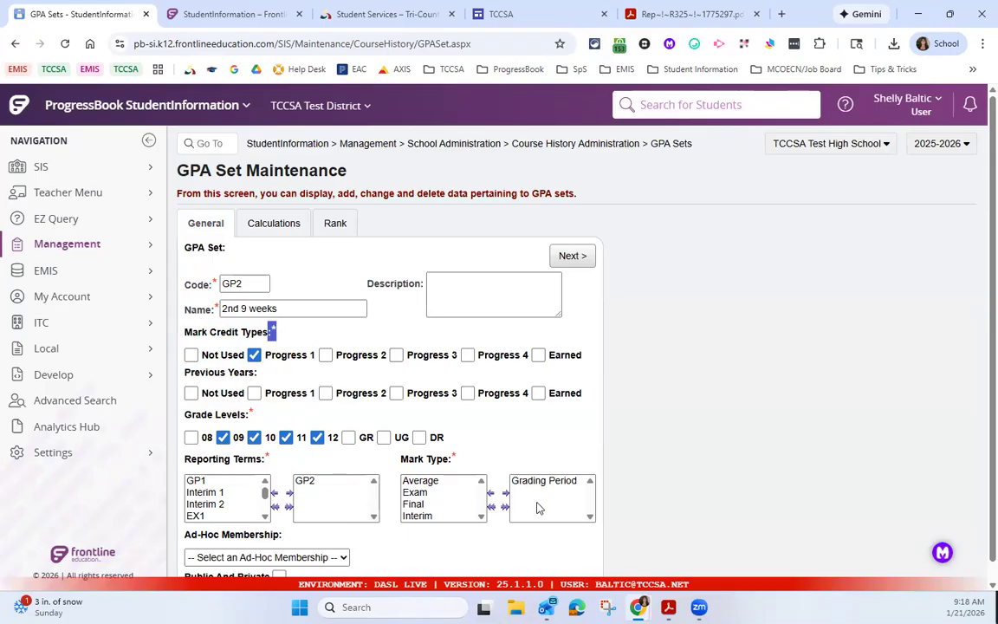
# Step: Reopen the Cumulative 4.0 scale set and highlight its Grade Levels, Reporting Terms and Mark Type labels
pyautogui.click(657, 143)
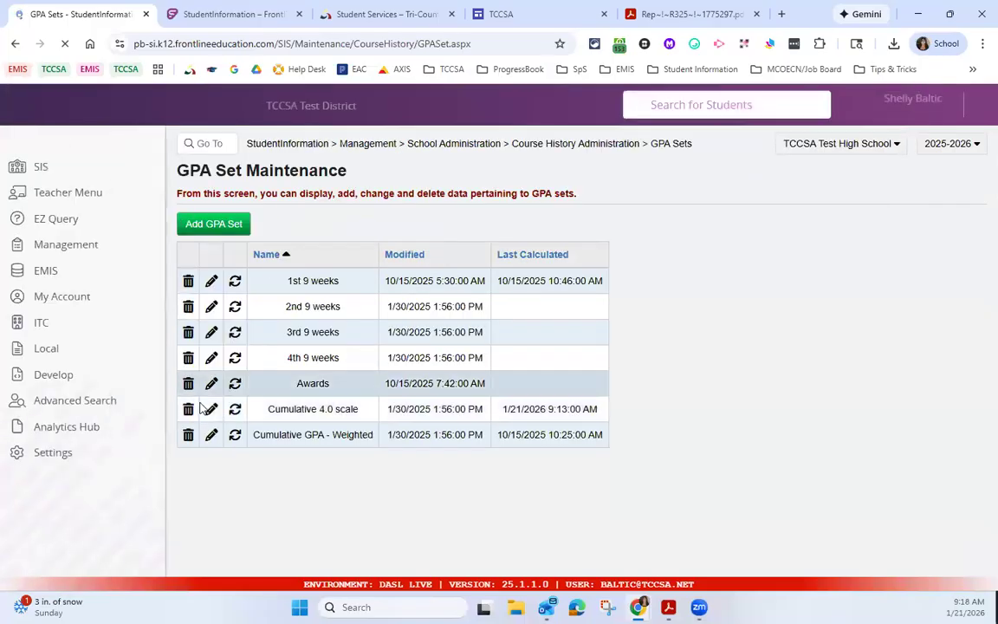
pyautogui.click(211, 408)
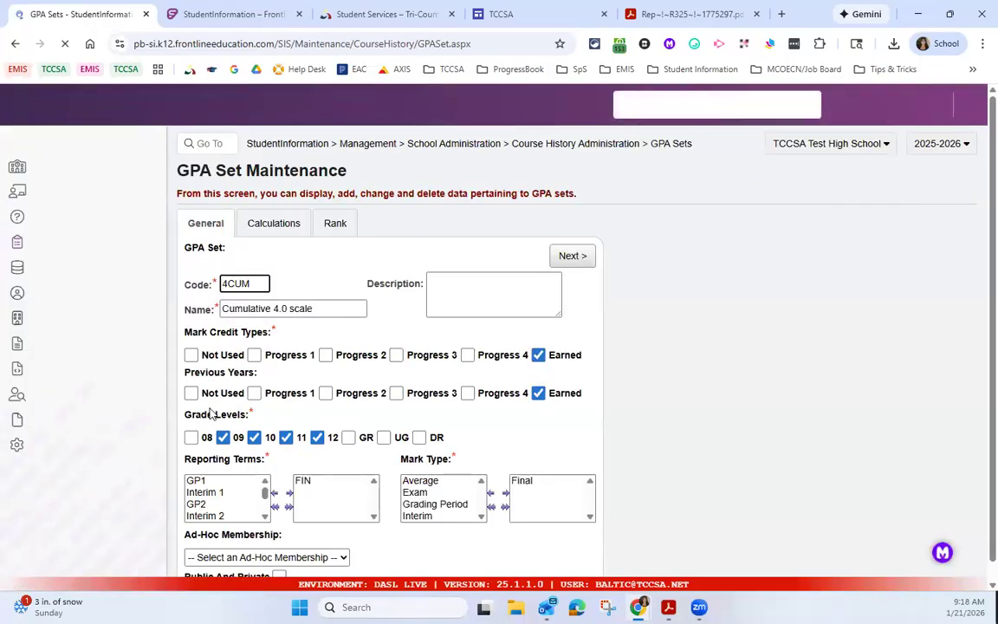
pyautogui.moveTo(187, 417); pyautogui.dragTo(251, 419)
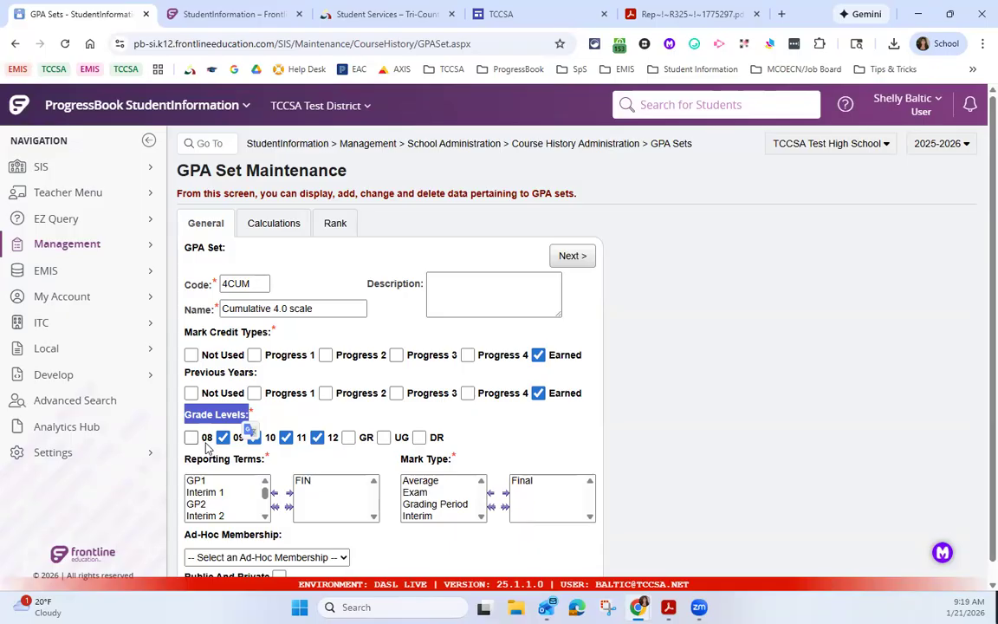
pyautogui.click(345, 422)
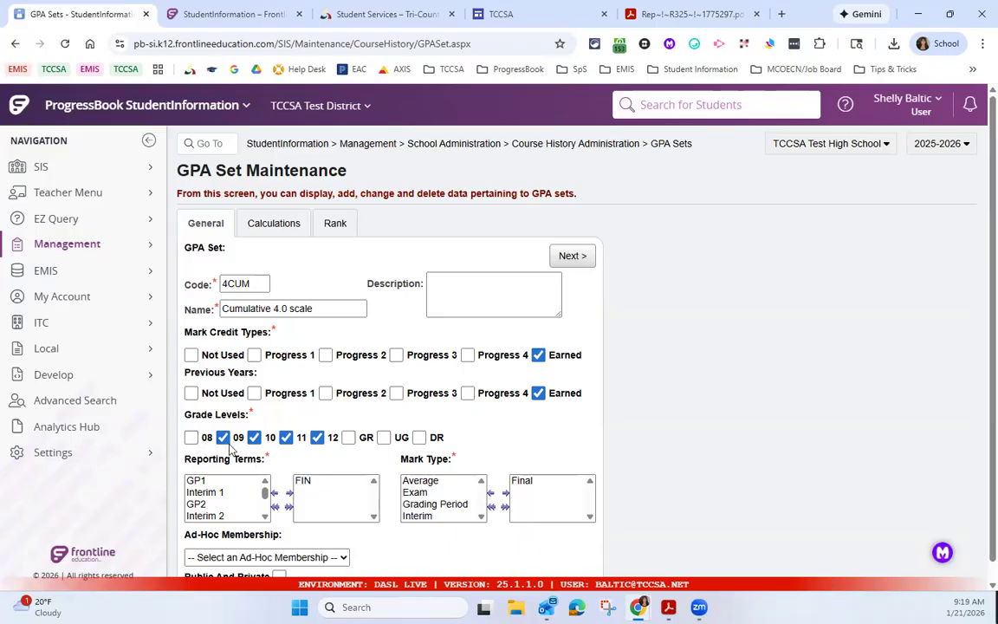
pyautogui.moveTo(192, 459); pyautogui.dragTo(259, 469)
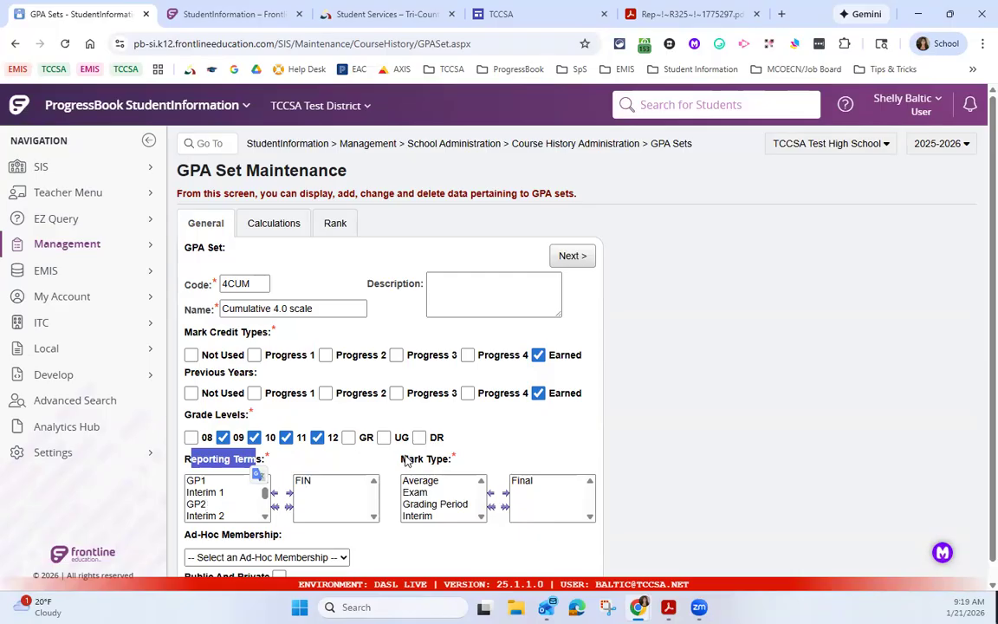
pyautogui.moveTo(401, 460); pyautogui.dragTo(534, 481)
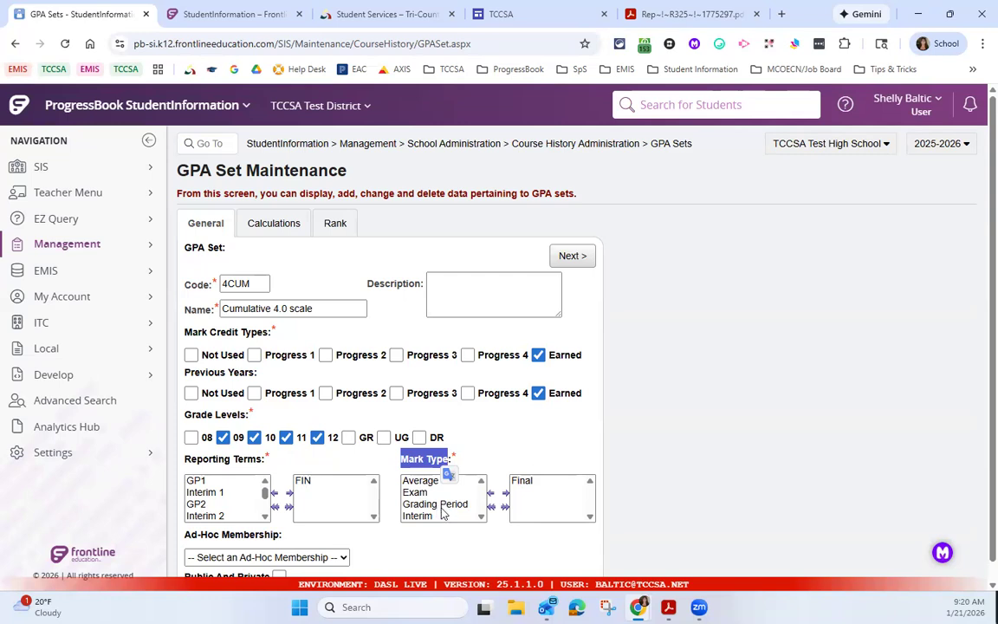
# Step: Reload the Cumulative 4.0 scale set from the GPA set list, review its general settings and advance to its calculation settings
pyautogui.click(660, 145)
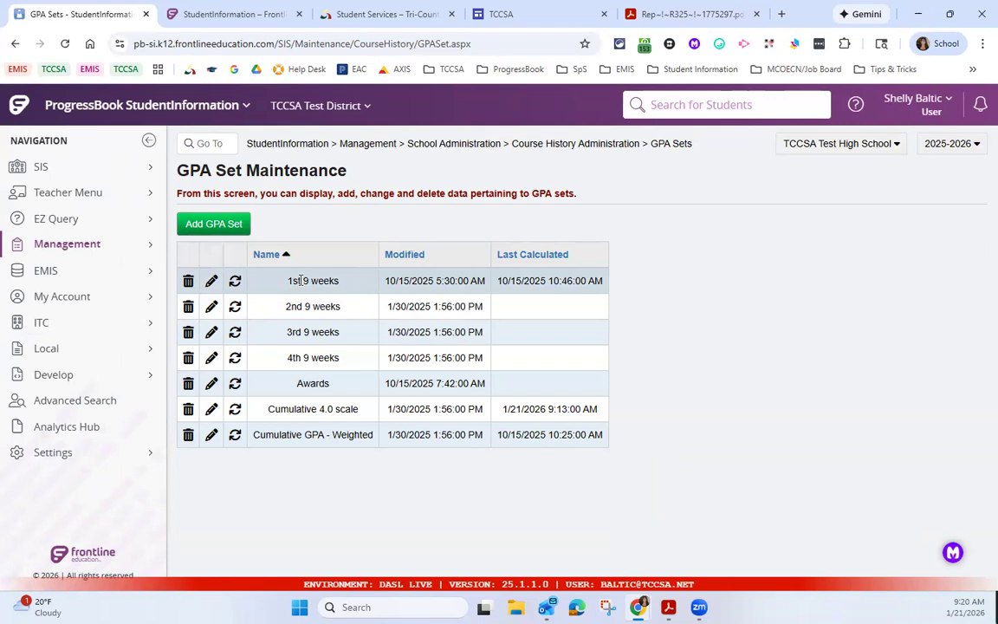
pyautogui.click(211, 410)
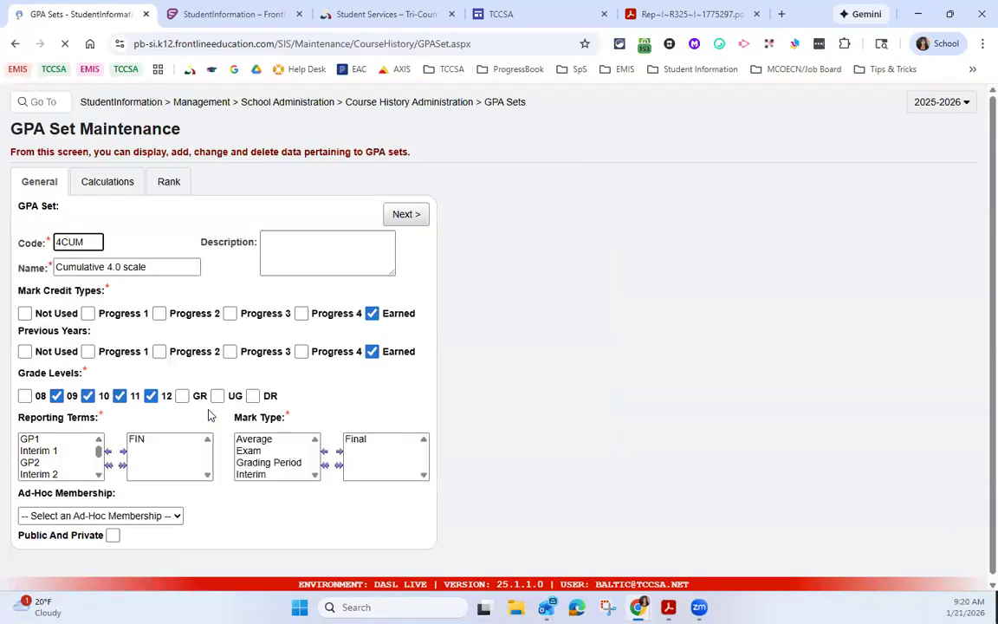
pyautogui.scroll(-1, 347, 442)
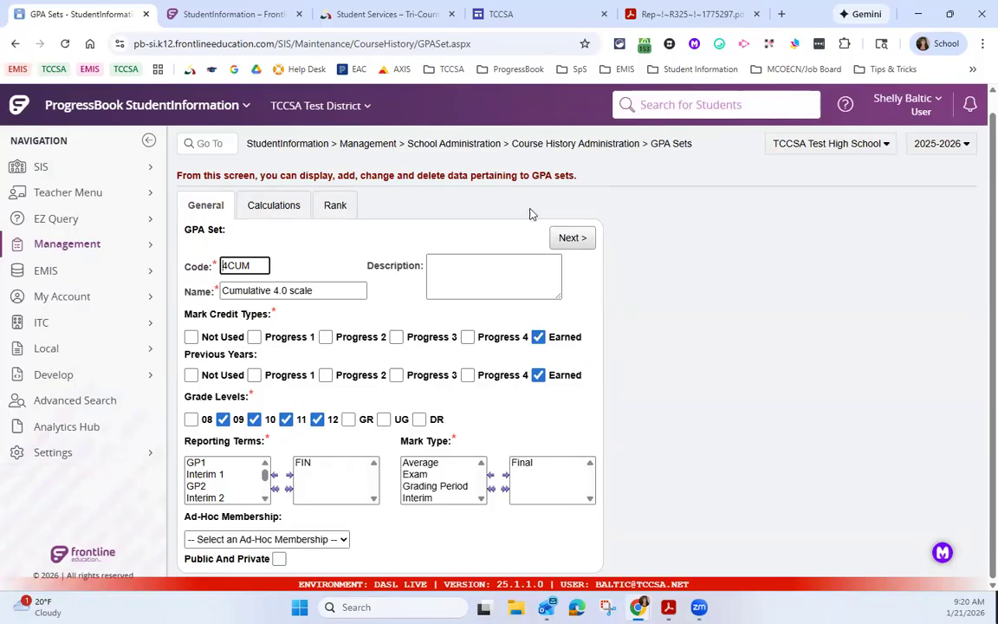
pyautogui.click(573, 237)
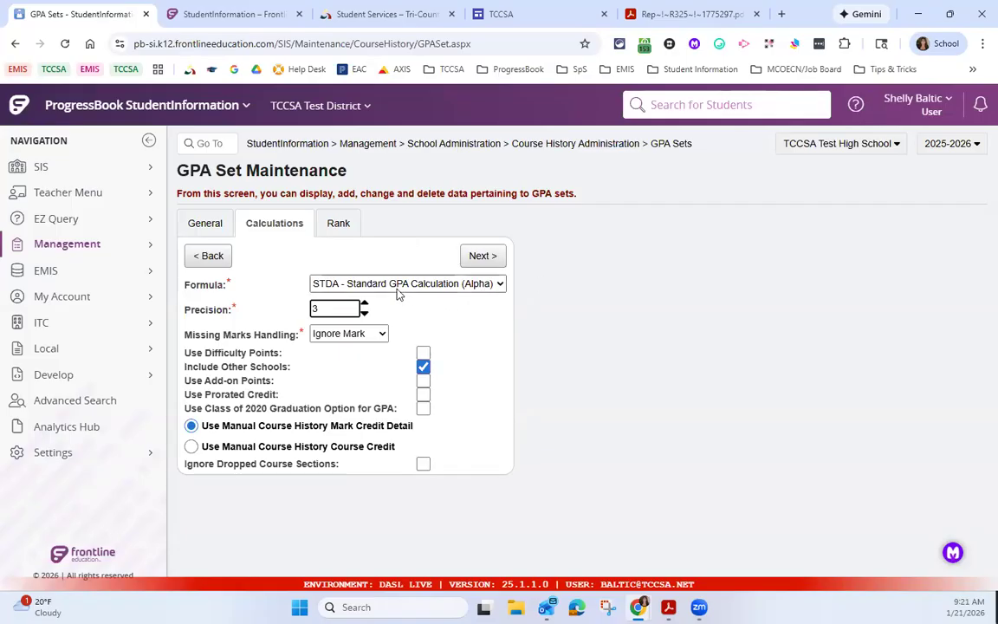
# Step: Review the set's Precision, the Missing Marks Handling choices and the Use Difficulty Points option without changing them
pyautogui.doubleClick(234, 305)
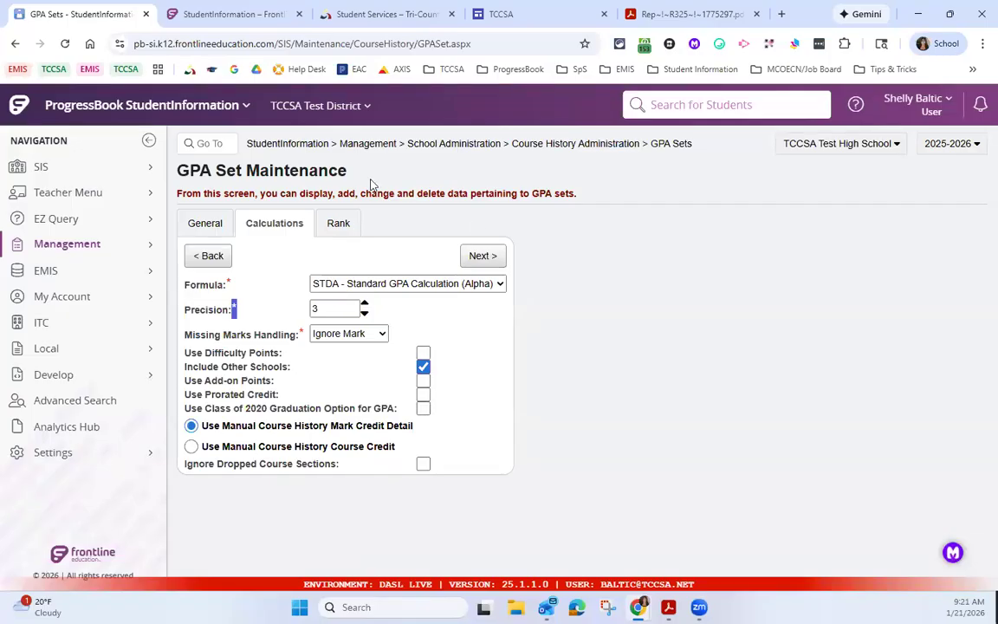
pyautogui.click(198, 334)
pyautogui.moveTo(197, 334); pyautogui.dragTo(383, 337)
pyautogui.click(383, 337)
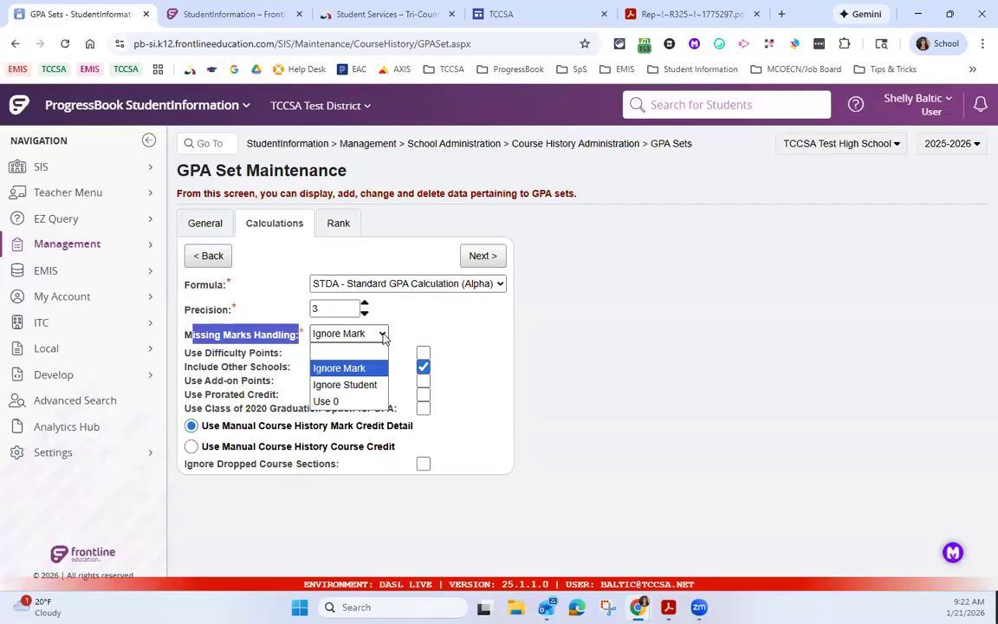
pyautogui.click(383, 336)
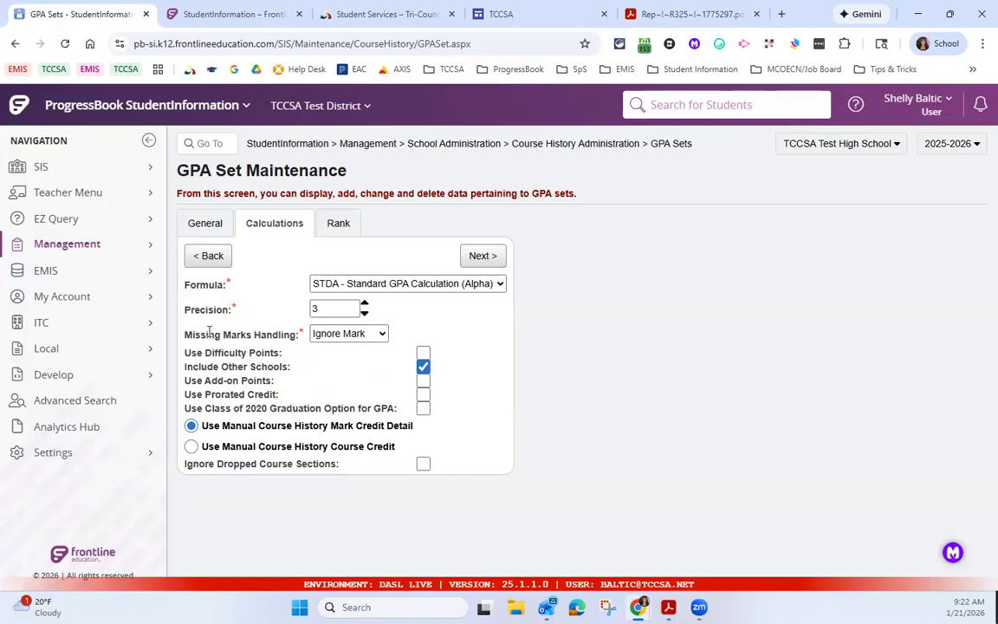
pyautogui.moveTo(182, 352); pyautogui.dragTo(284, 355)
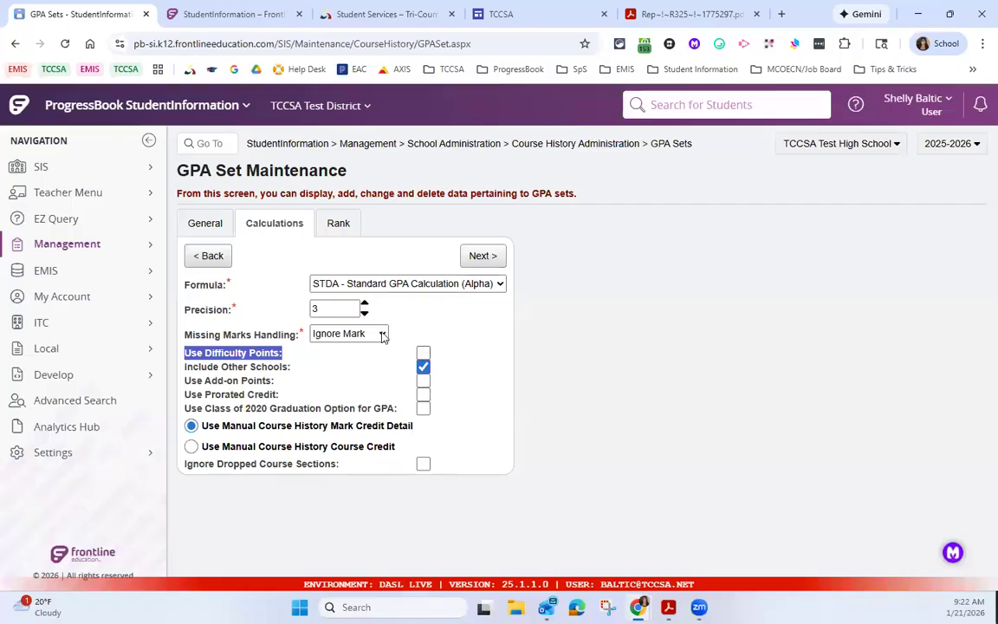
# Step: Open the Cumulative GPA - Weighted set from the GPA set list and advance to its calculation settings
pyautogui.click(662, 144)
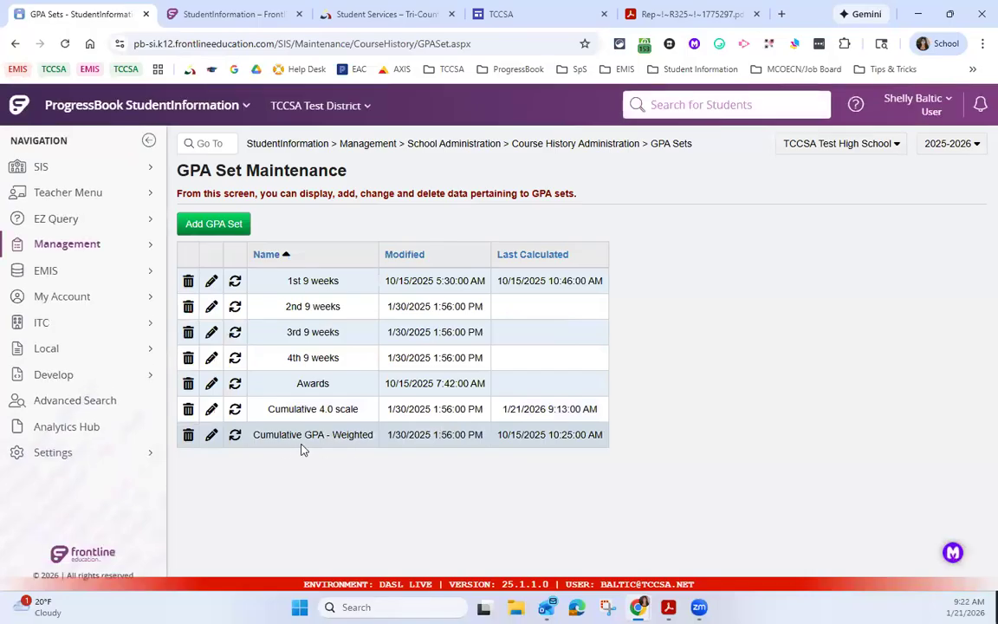
pyautogui.click(212, 436)
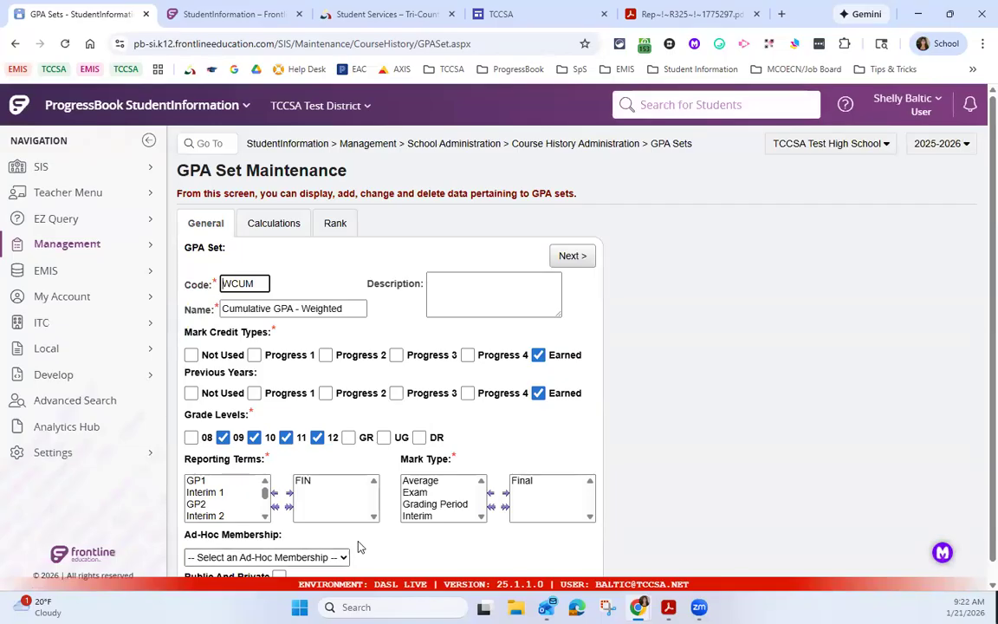
pyautogui.scroll(-1, 364, 520)
pyautogui.click(573, 238)
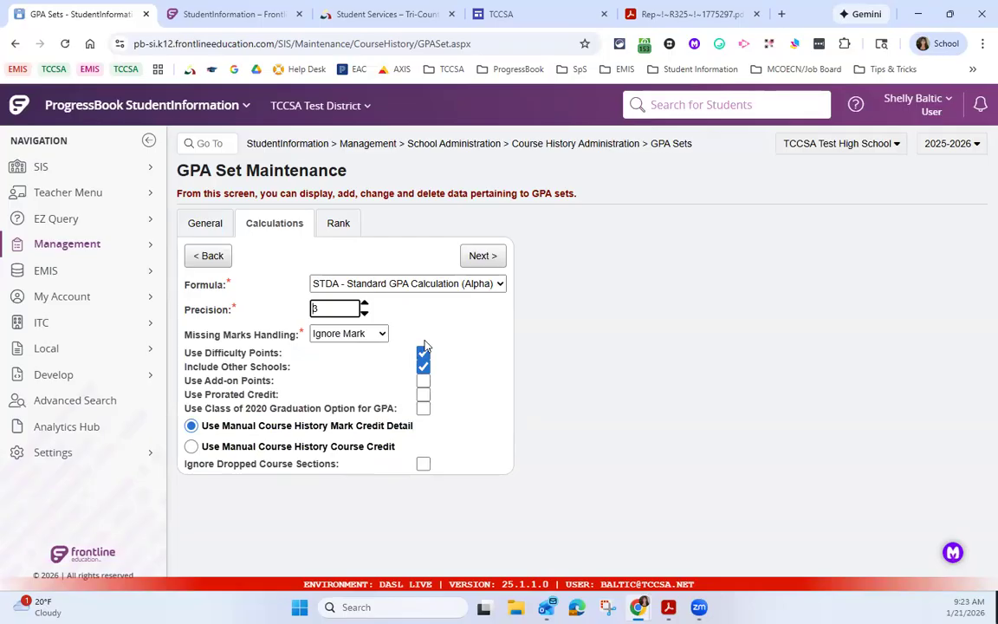
# Step: Reopen the Cumulative 4.0 scale set from the GPA set list and highlight Use Class of 2020 Graduation Option for GPA in its calculation settings
pyautogui.click(648, 143)
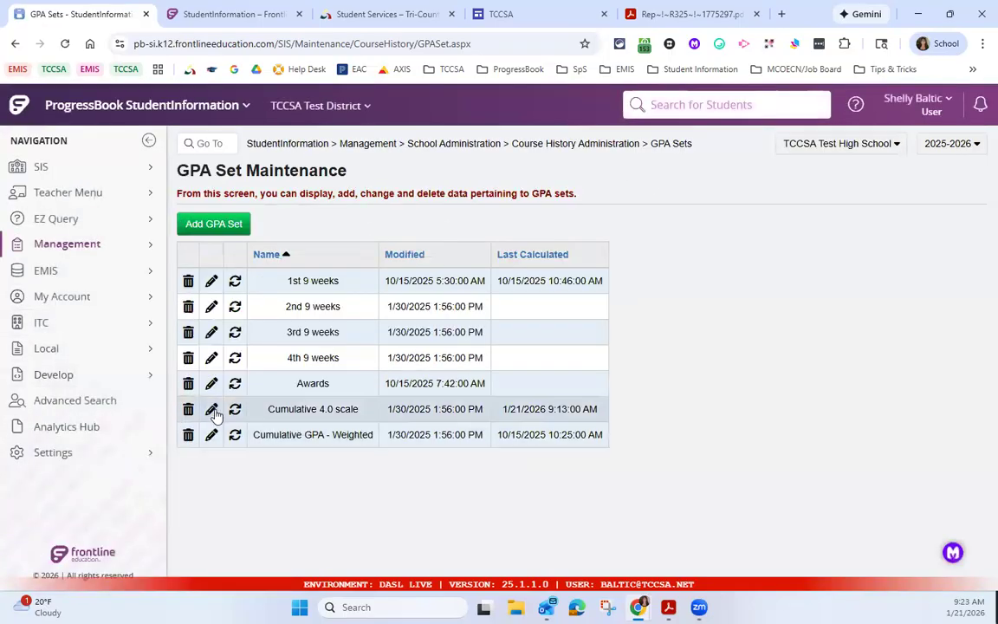
pyautogui.click(212, 411)
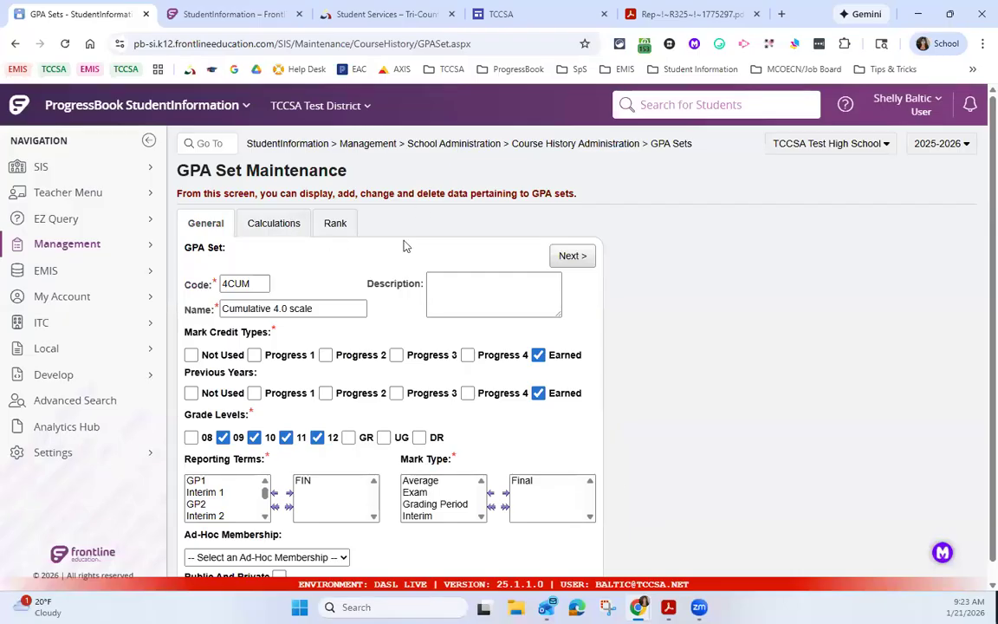
pyautogui.click(561, 258)
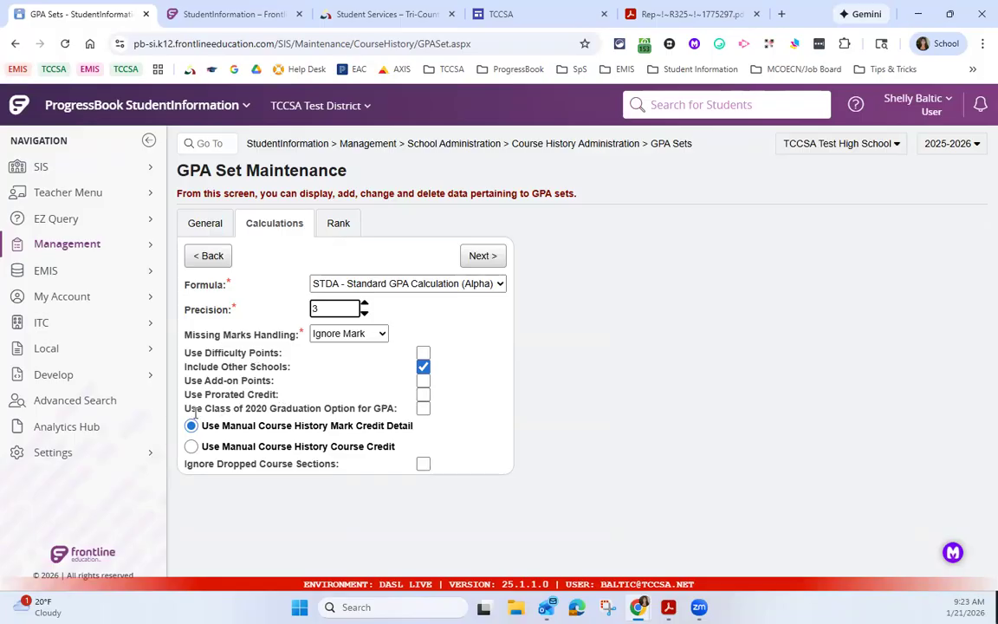
pyautogui.moveTo(191, 408); pyautogui.dragTo(285, 410)
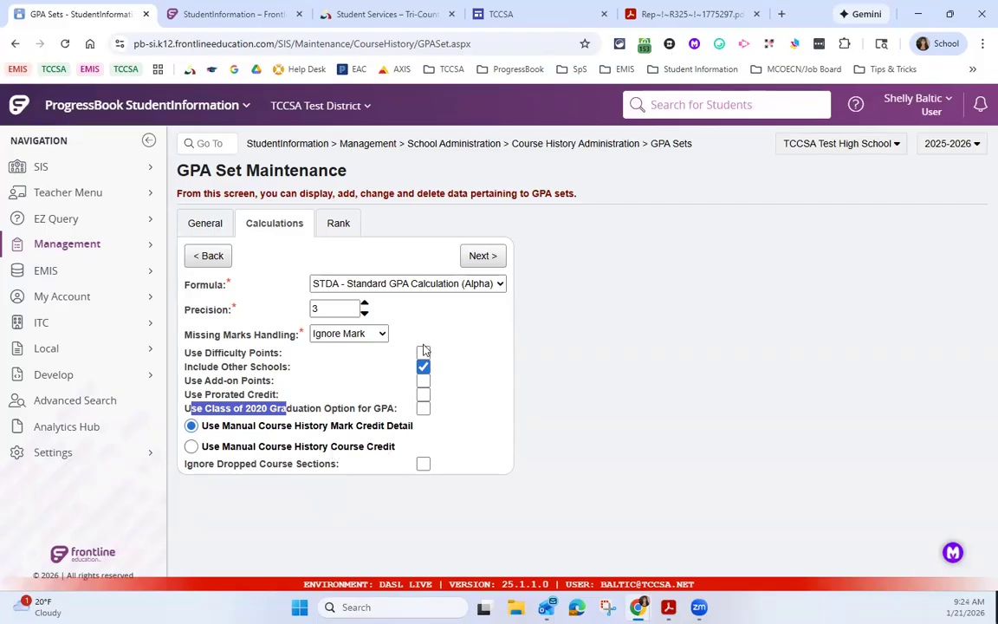
# Step: Return to the StudentInformation home page, open the selected student's course history summary and look through the listed courses
pyautogui.click(295, 147)
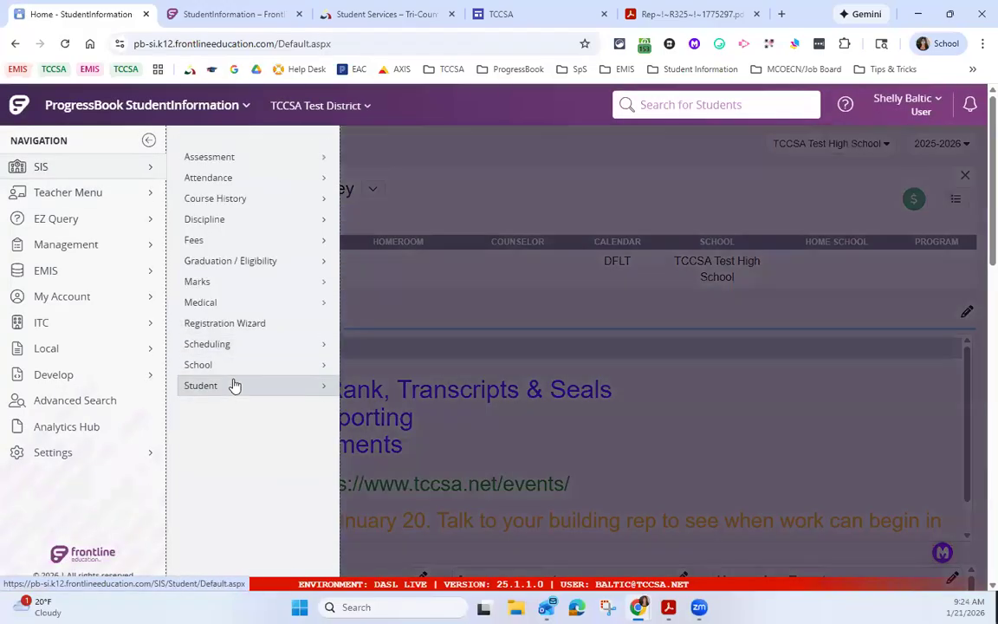
pyautogui.moveTo(234, 385)
pyautogui.click(414, 262)
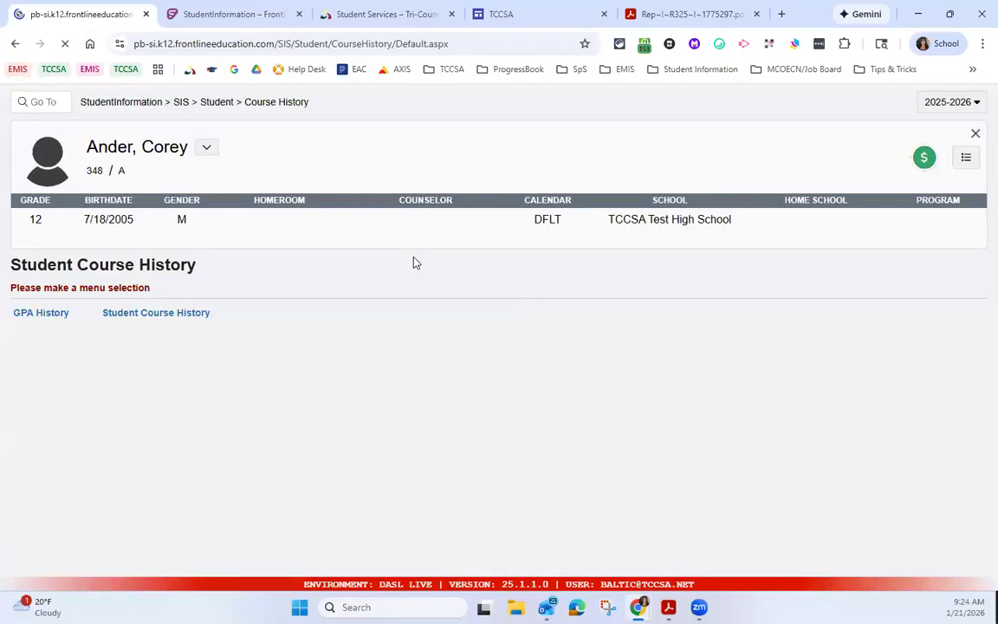
pyautogui.click(304, 357)
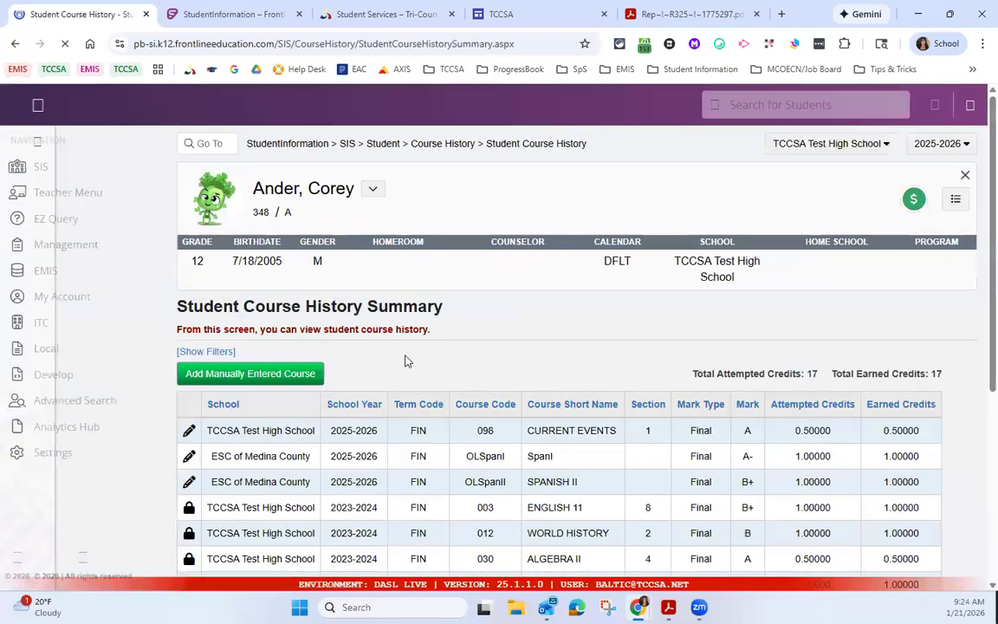
pyautogui.scroll(-3, 405, 364)
pyautogui.scroll(3, 360, 533)
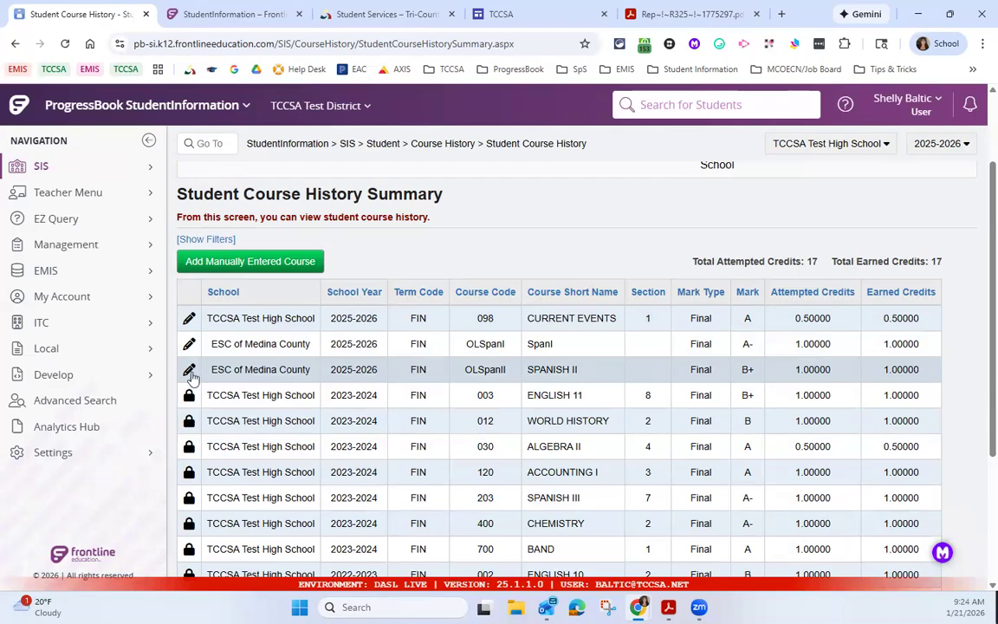
# Step: Open the manually entered SPANISH II course from the course history and highlight the Attempted Credits value in its student marks
pyautogui.click(189, 371)
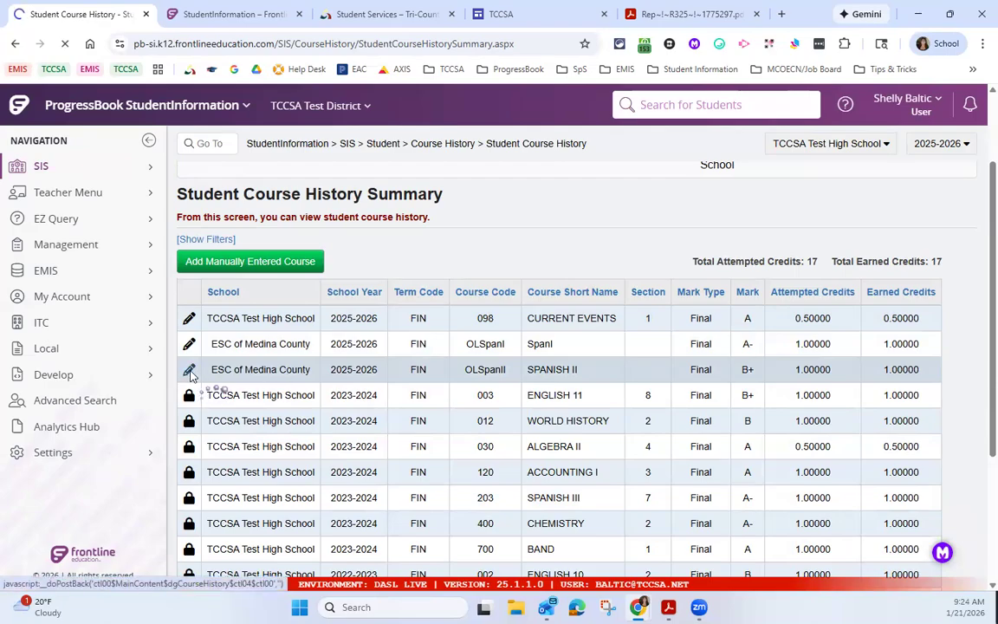
pyautogui.scroll(-2, 642, 474)
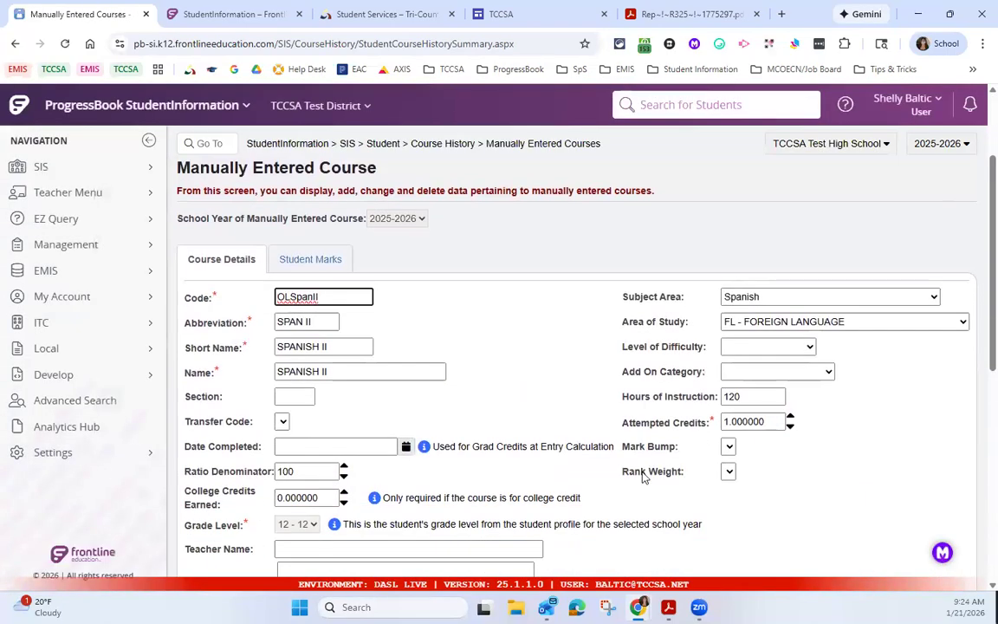
pyautogui.click(309, 261)
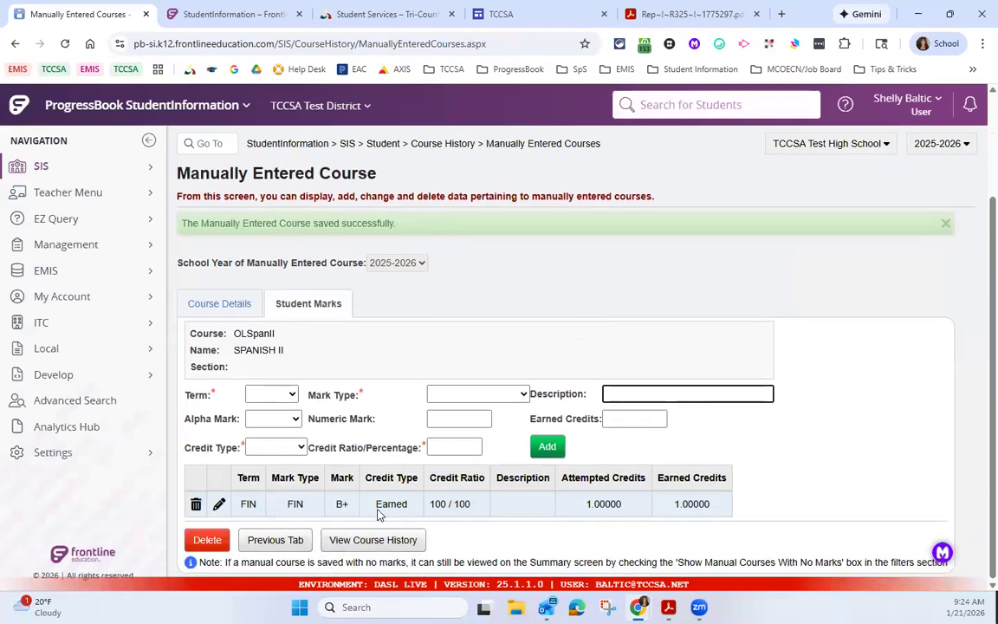
pyautogui.moveTo(582, 507); pyautogui.dragTo(638, 510)
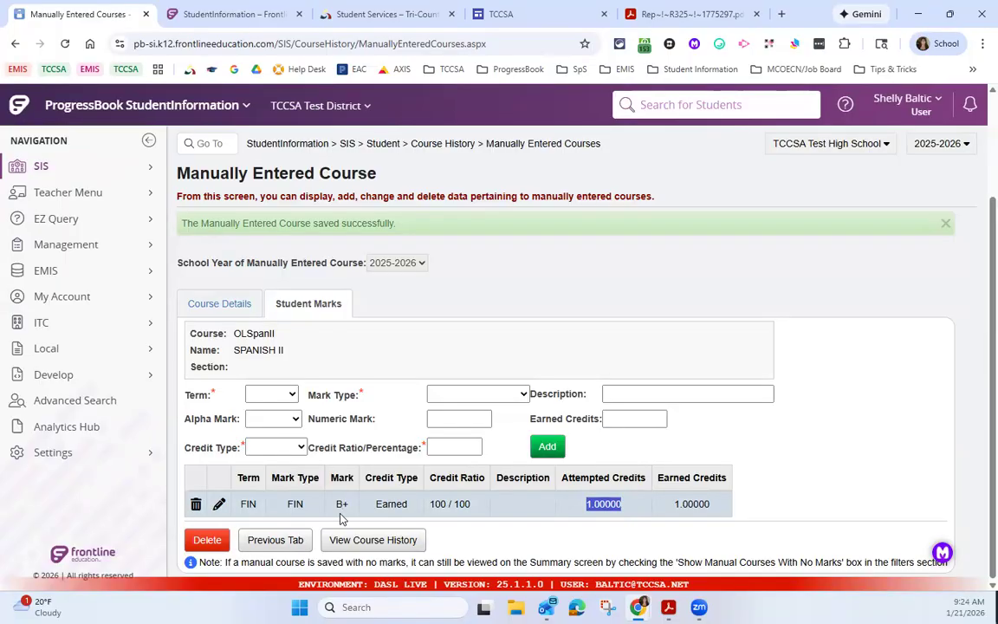
# Step: Return to the SPANISH II course details, highlight the Attempted Credits label and review the remaining course options and marks list
pyautogui.click(224, 310)
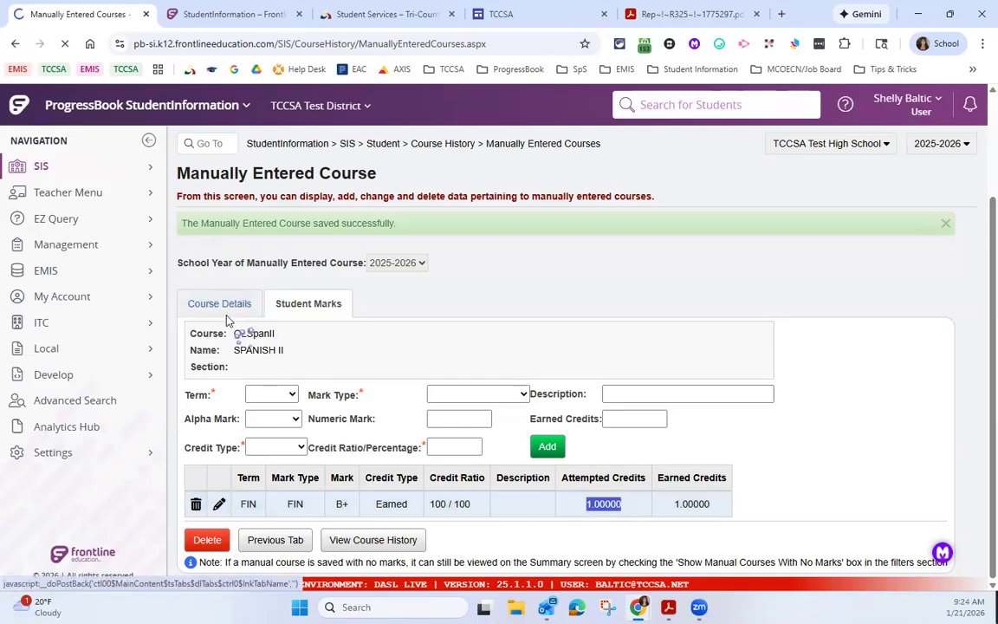
pyautogui.scroll(-3, 465, 401)
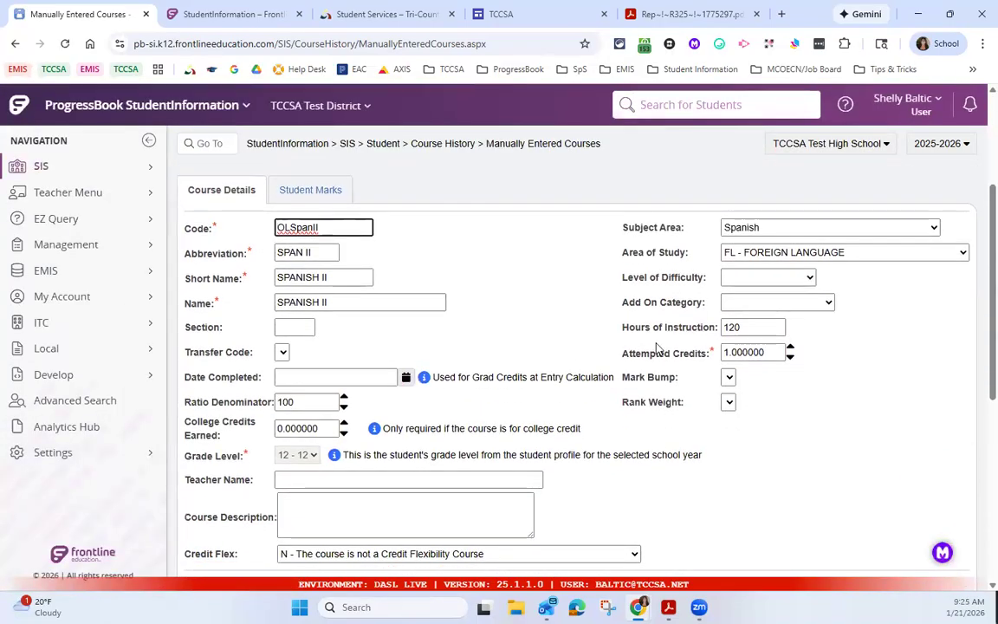
pyautogui.moveTo(625, 352); pyautogui.dragTo(697, 365)
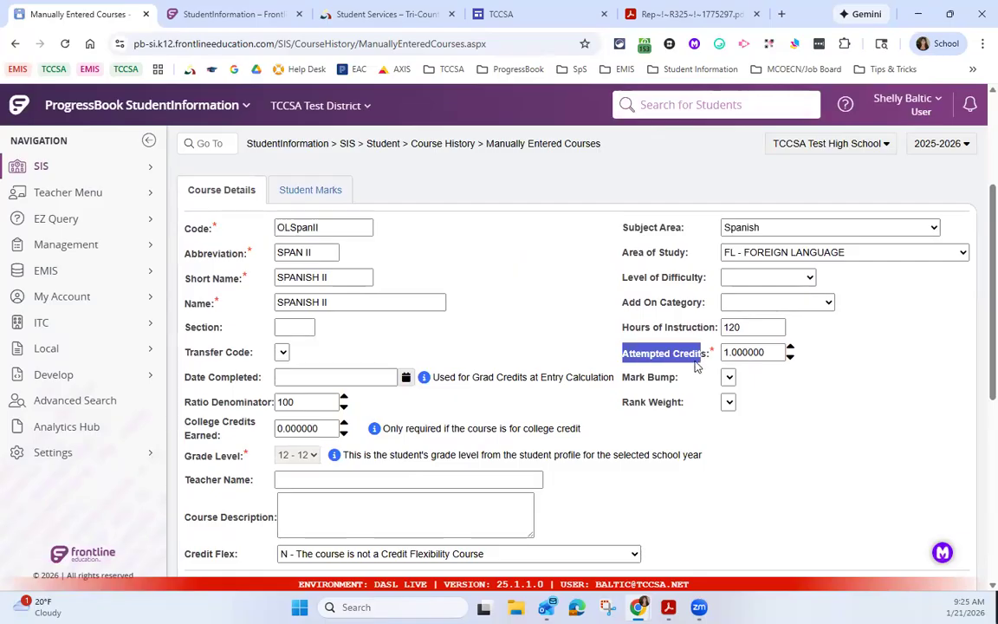
pyautogui.scroll(-4, 697, 365)
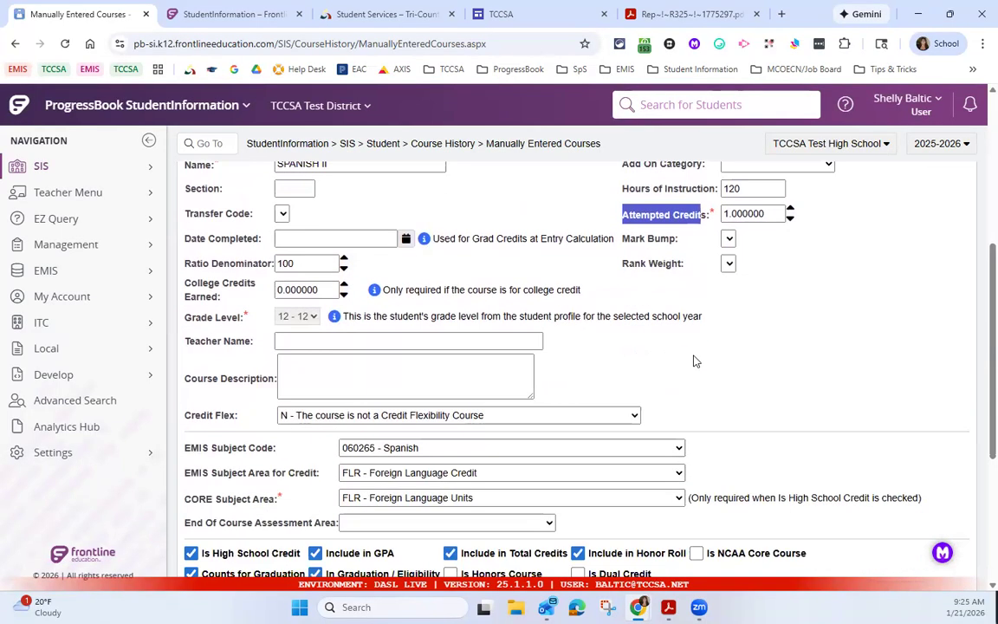
pyautogui.scroll(-1, 697, 370)
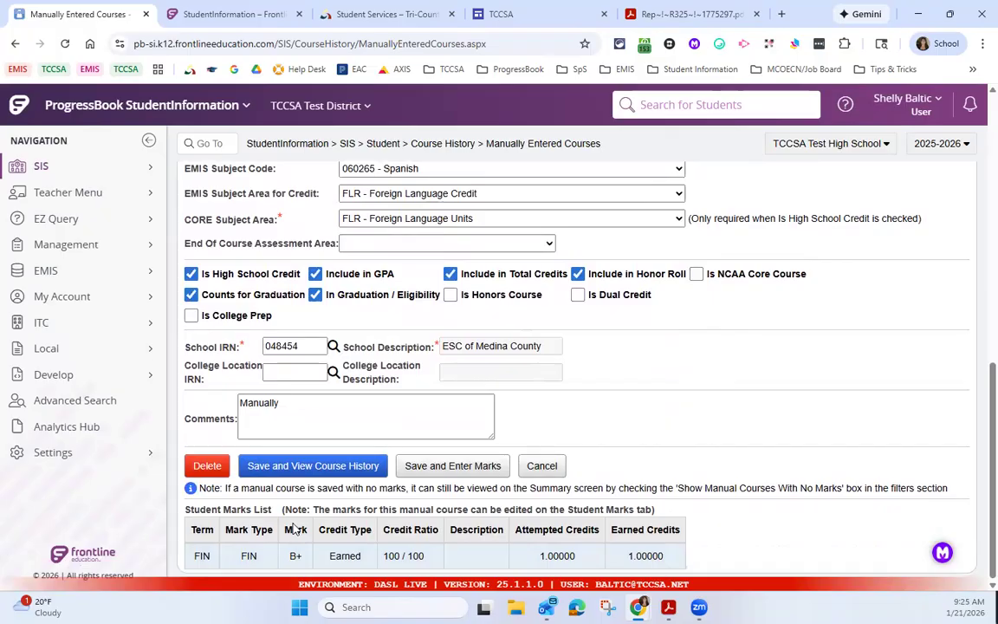
pyautogui.scroll(3, 227, 208)
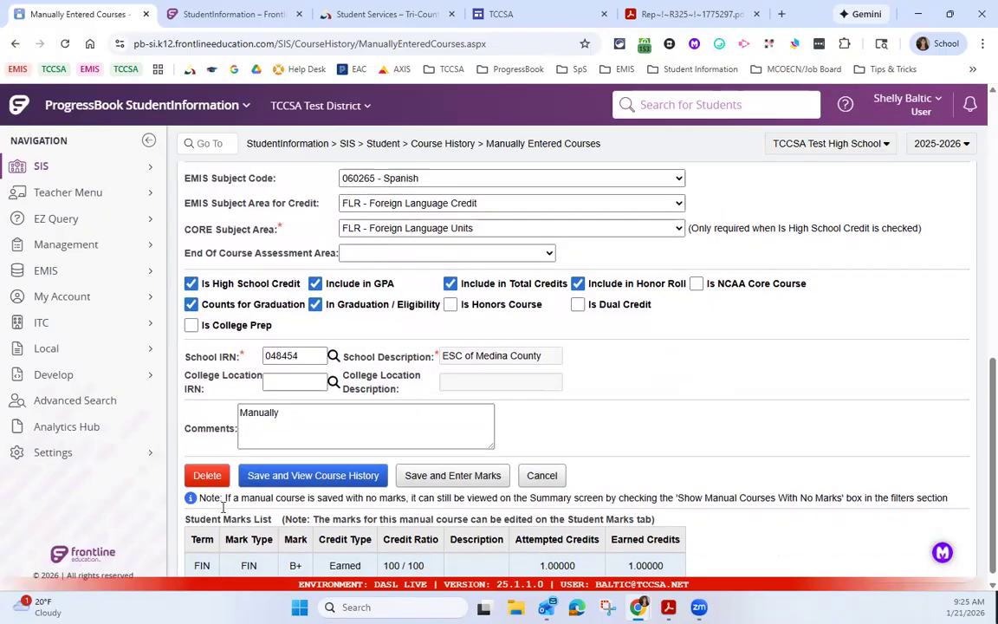
pyautogui.scroll(3, 227, 208)
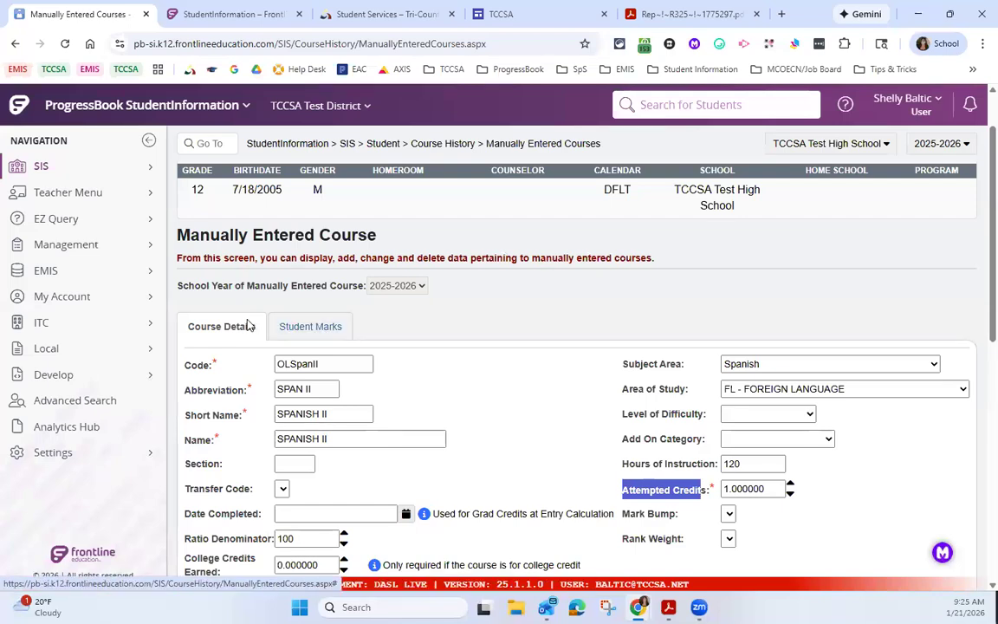
# Step: Go to the GPA sets by searching for "gpa set" and open the calculation settings of Cumulative 4.0 scale
pyautogui.click(203, 145)
pyautogui.write('gpa set')
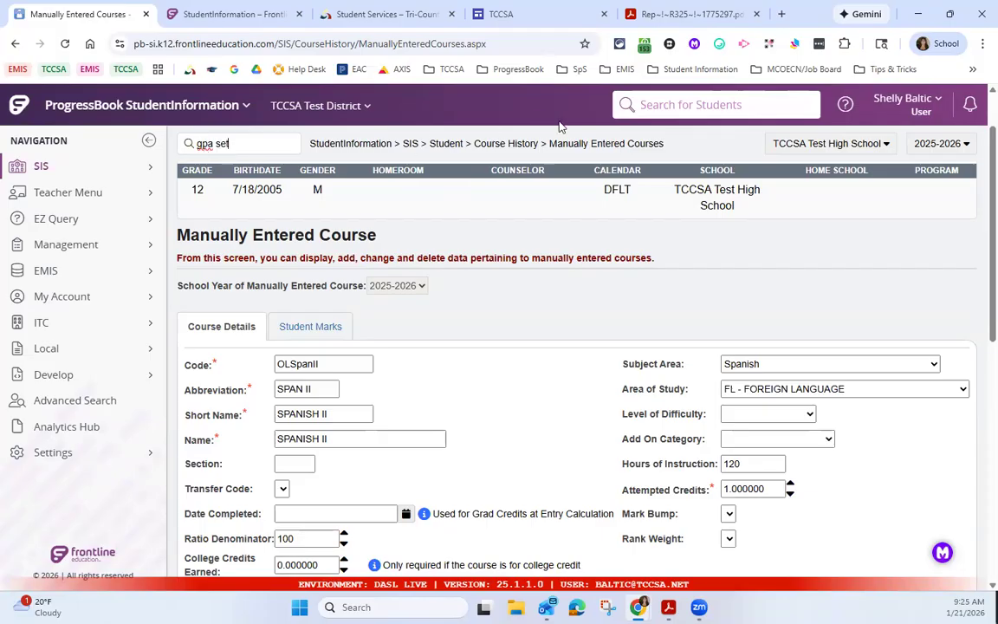
pyautogui.press('Return')
pyautogui.click(211, 412)
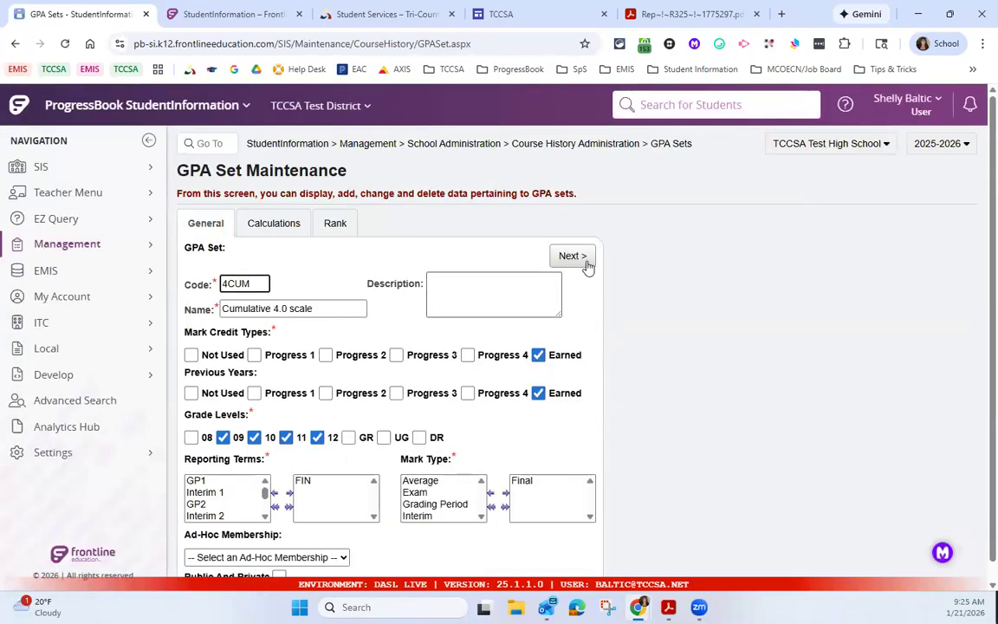
pyautogui.click(586, 262)
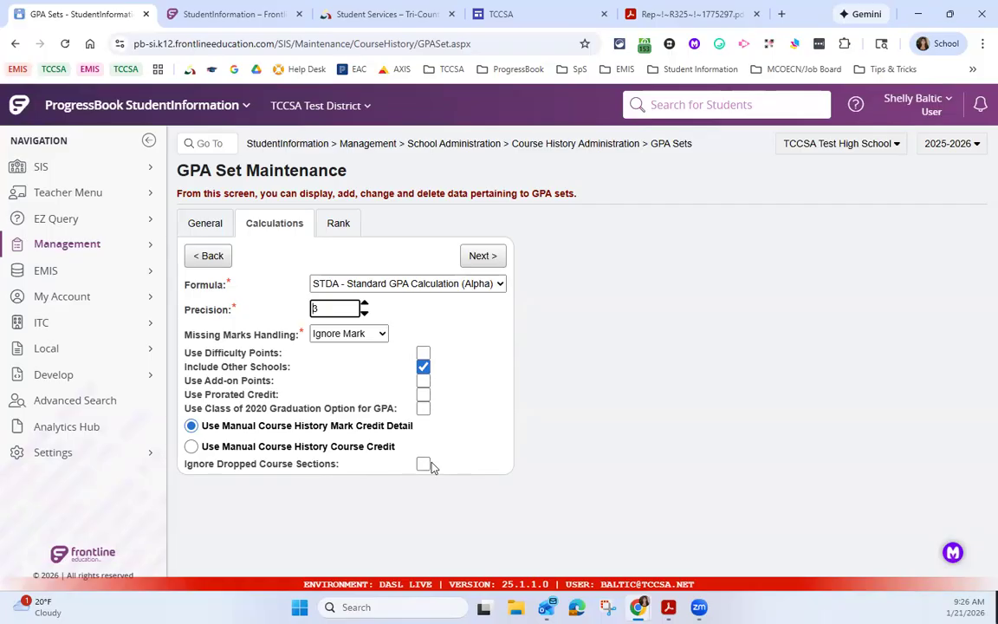
# Step: Advance to the set's rank settings and look over the Ties choices and the available school years without changing them
pyautogui.click(478, 256)
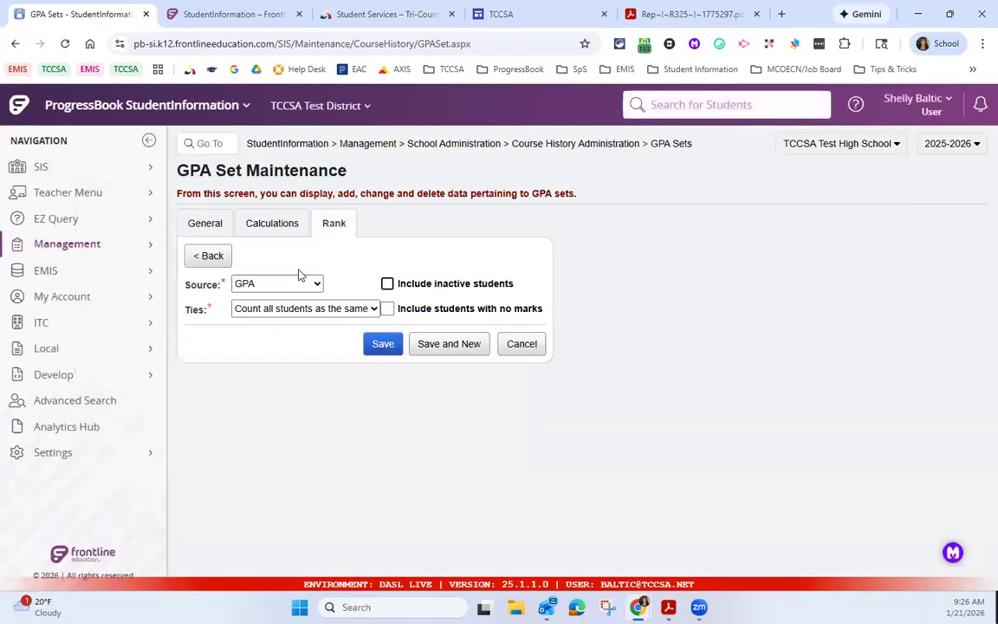
pyautogui.click(282, 310)
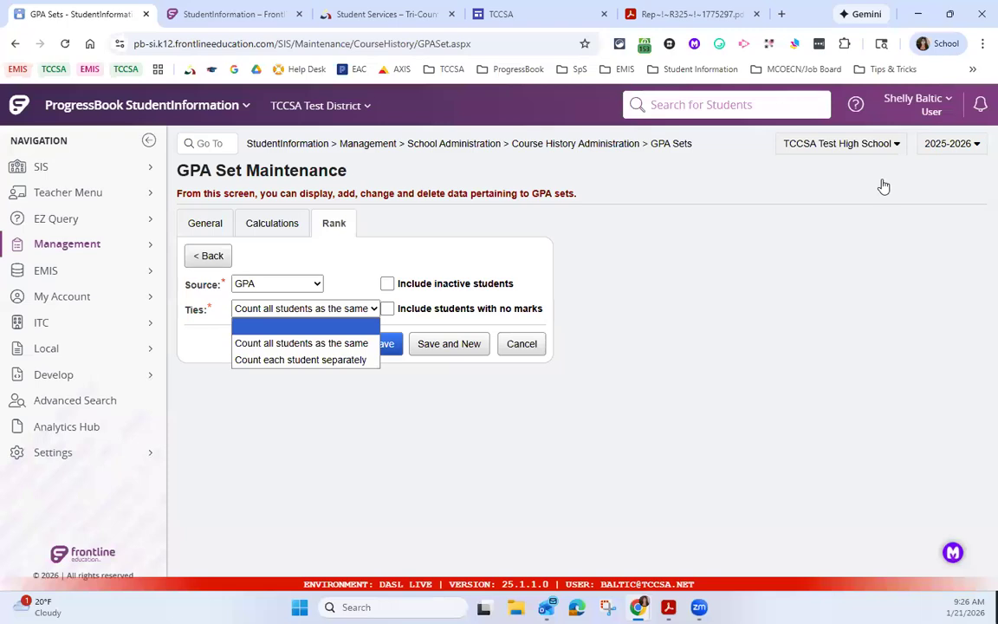
pyautogui.click(966, 145)
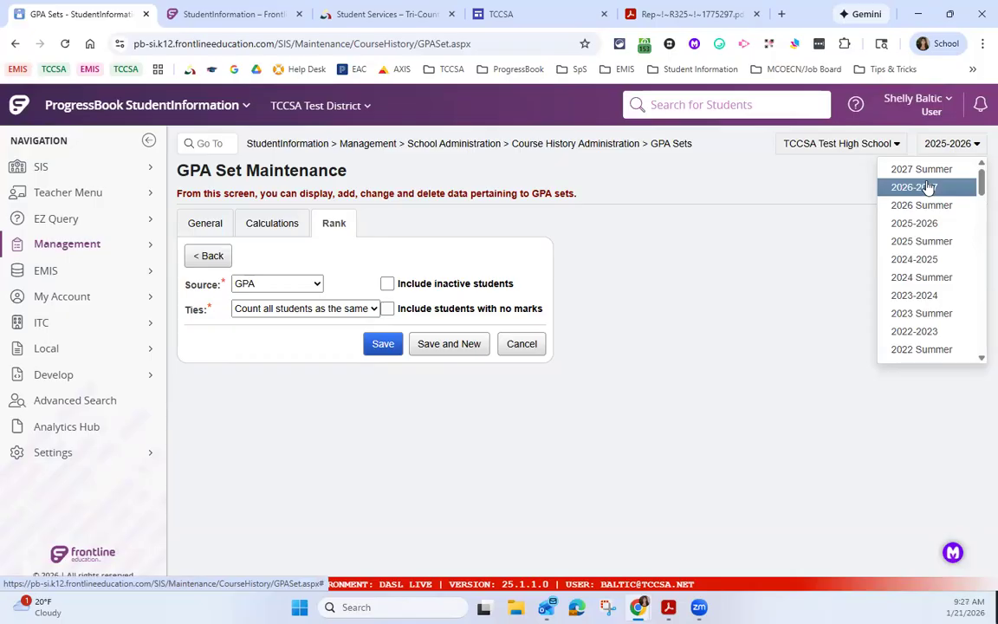
pyautogui.click(703, 230)
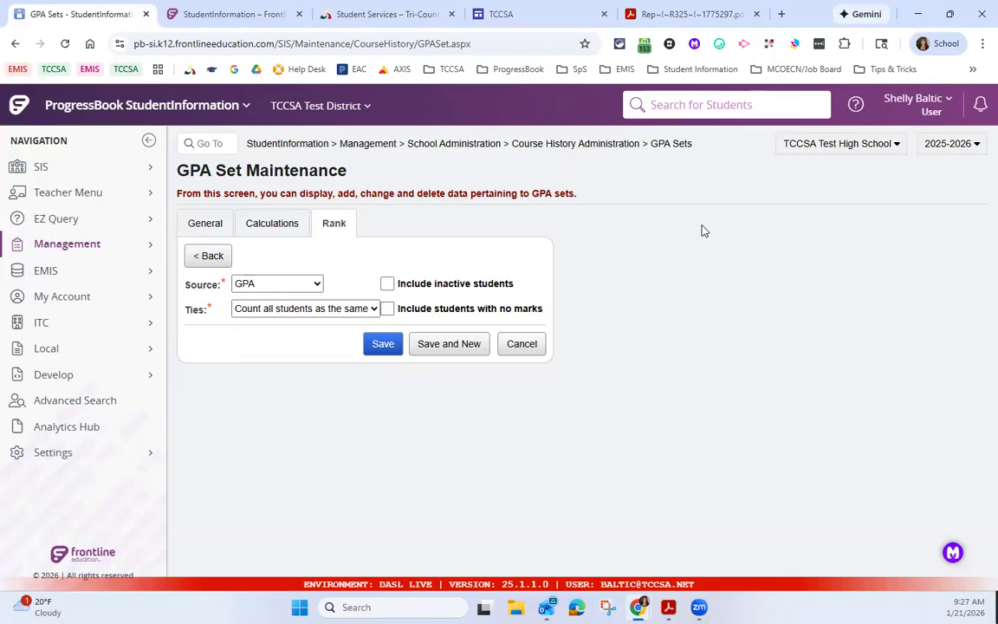
# Step: Return to the GPA set list and highlight the Last Calculated dates of the two cumulative sets
pyautogui.click(680, 146)
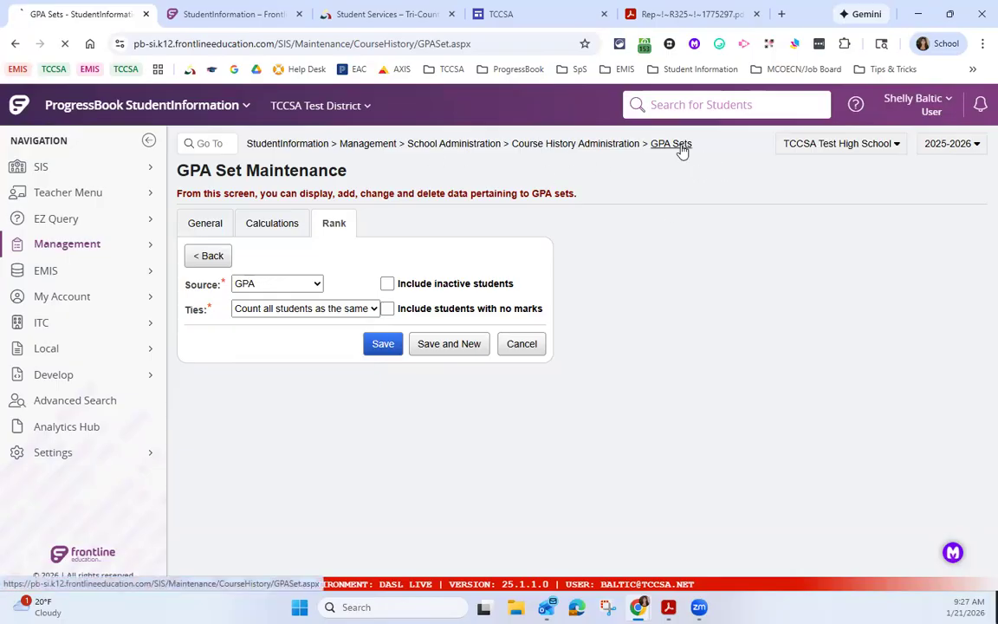
pyautogui.moveTo(505, 407); pyautogui.dragTo(607, 437)
pyautogui.click(598, 409)
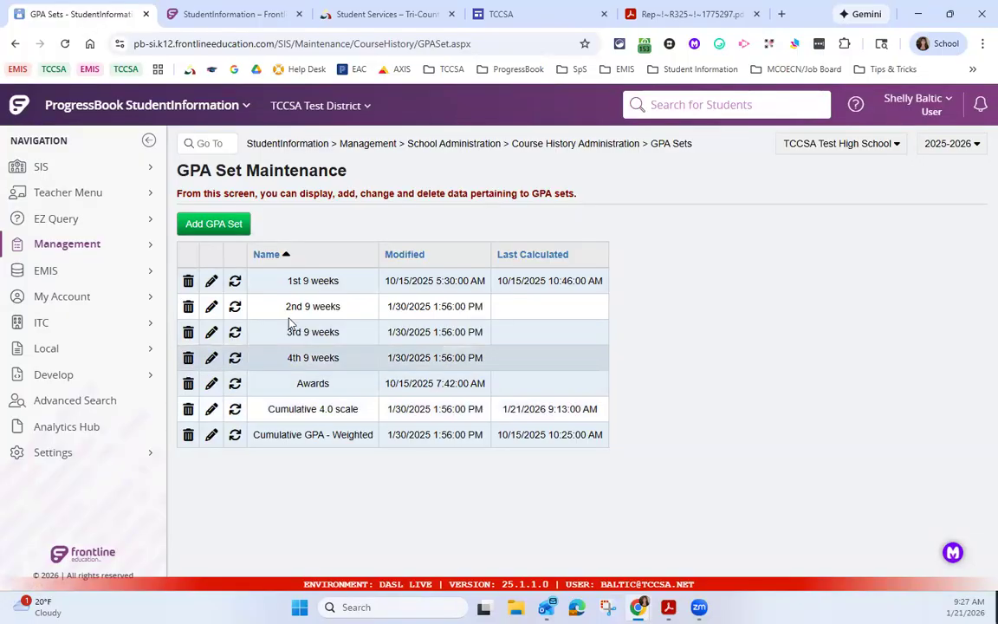
# Step: Go to the Transcript Formatter report by searching for "r702"
pyautogui.click(225, 141)
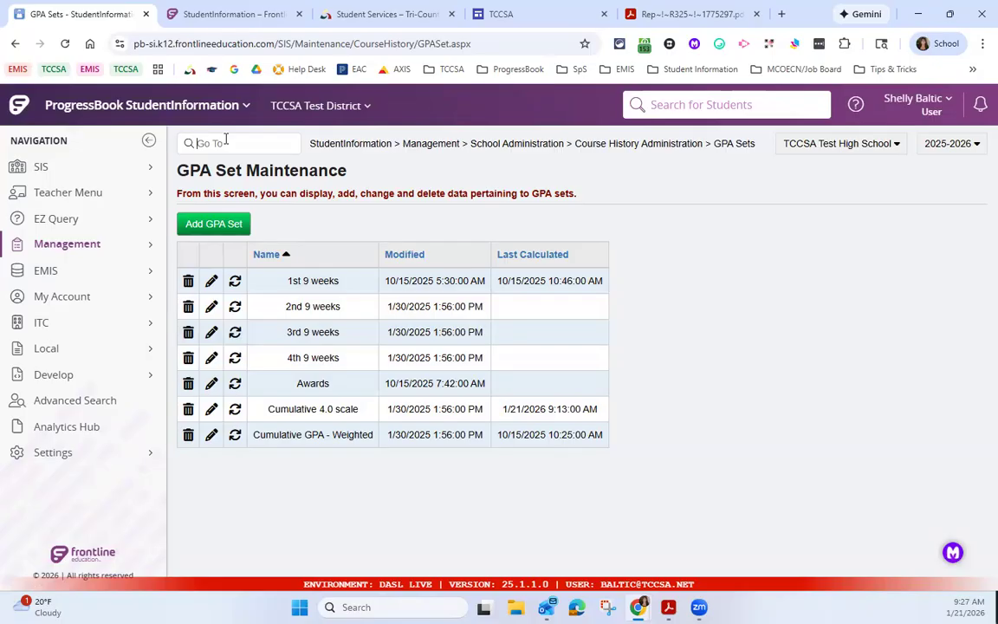
pyautogui.write('r702')
pyautogui.press('Return')
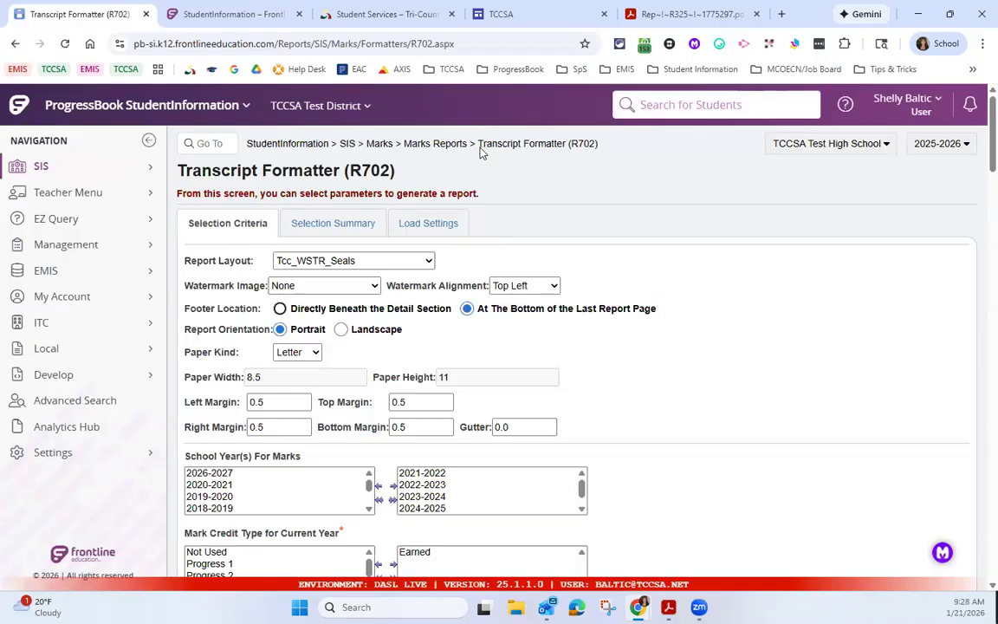
# Step: Return to the home page and show the View/Print Student Transcript formats available for the selected student
pyautogui.click(287, 145)
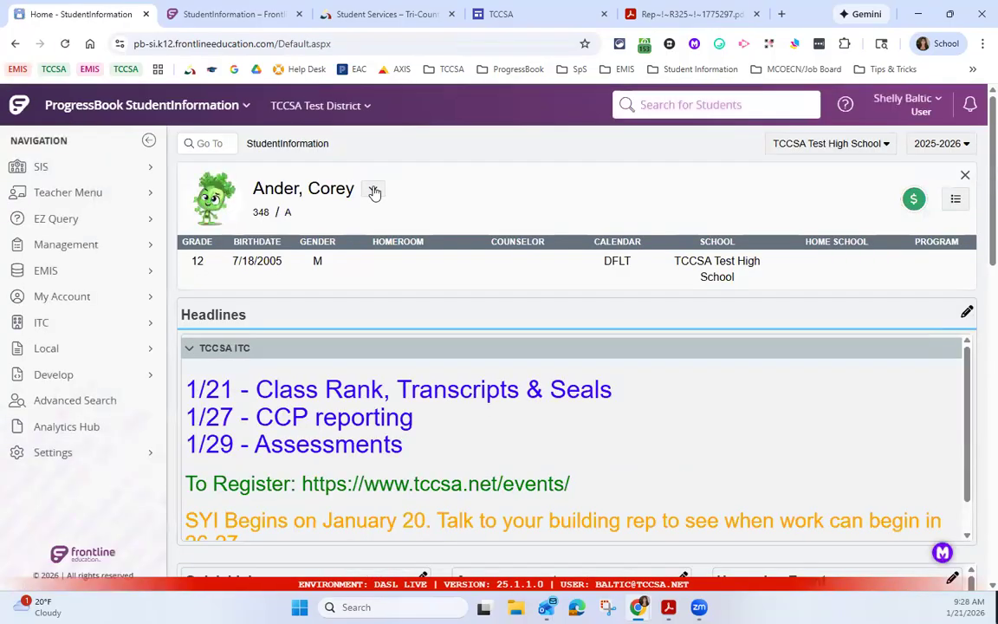
pyautogui.click(373, 191)
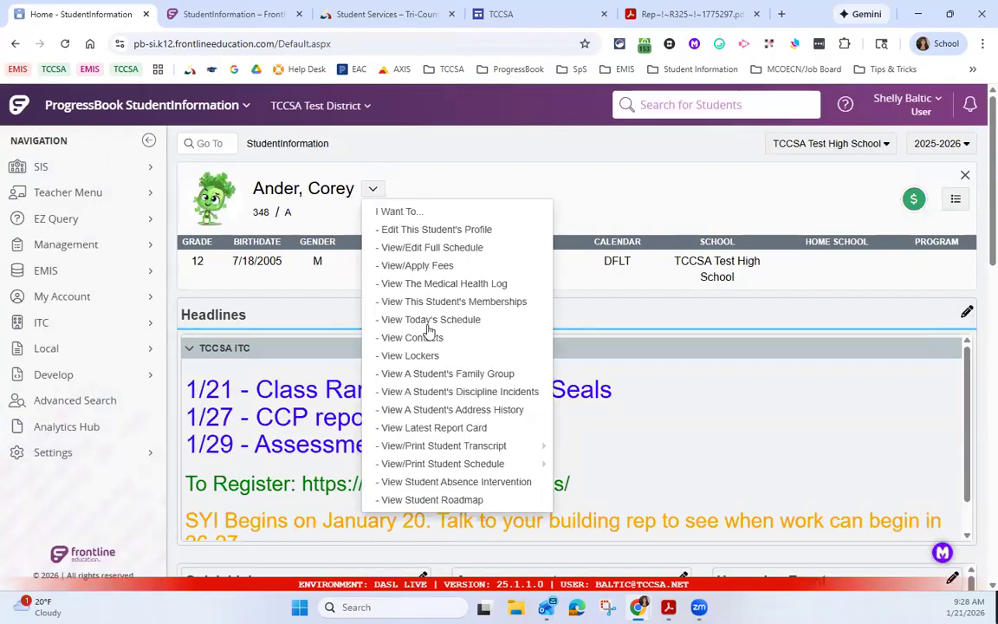
pyautogui.moveTo(432, 446)
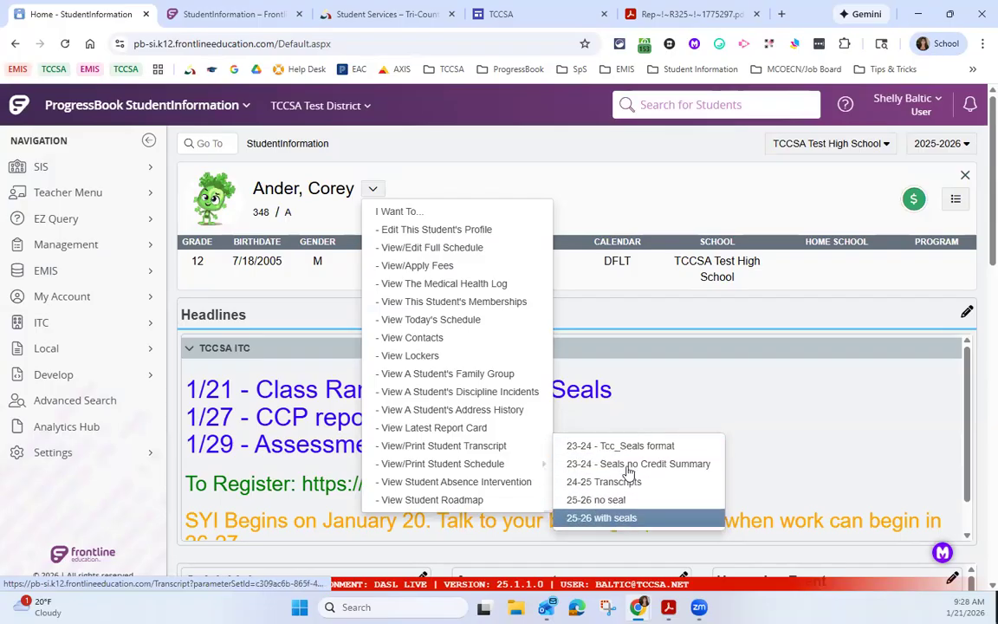
pyautogui.moveTo(537, 445)
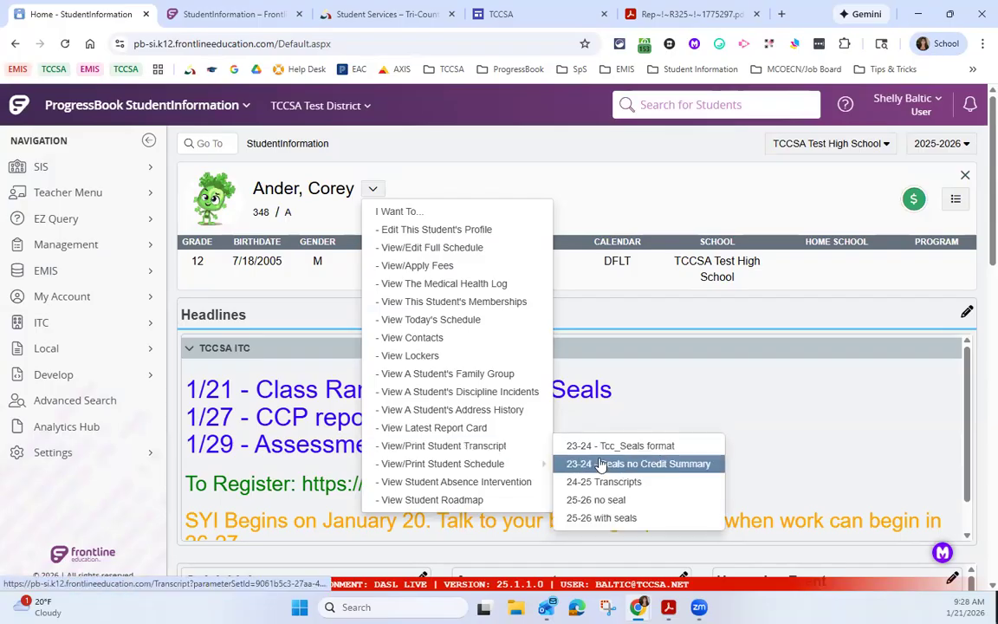
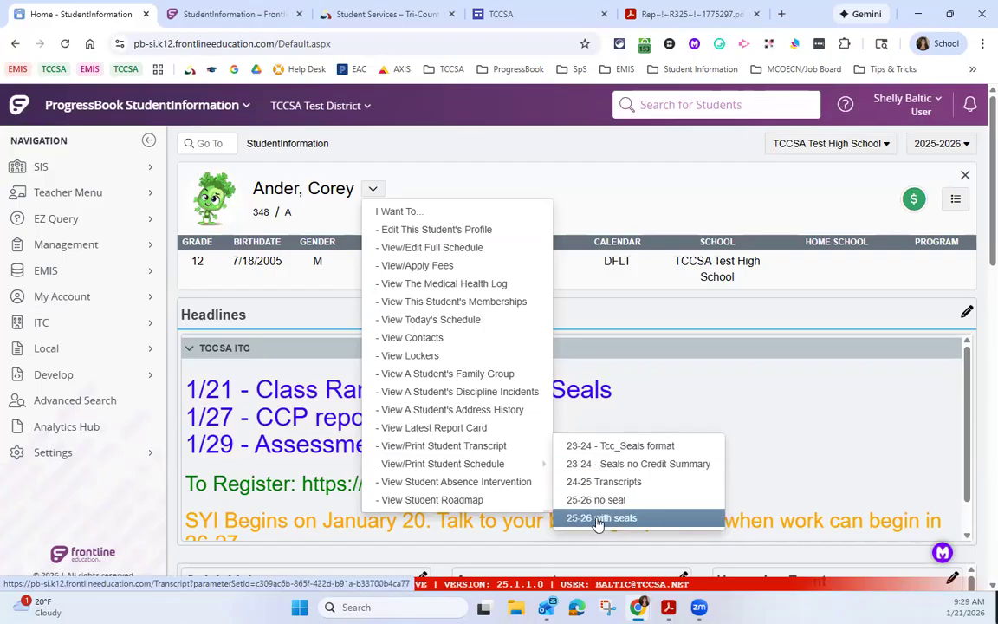
# Step: Generate the selected student's transcript in the "25-26 with seals" format and look through its marks, credits and earned seals
pyautogui.click(583, 518)
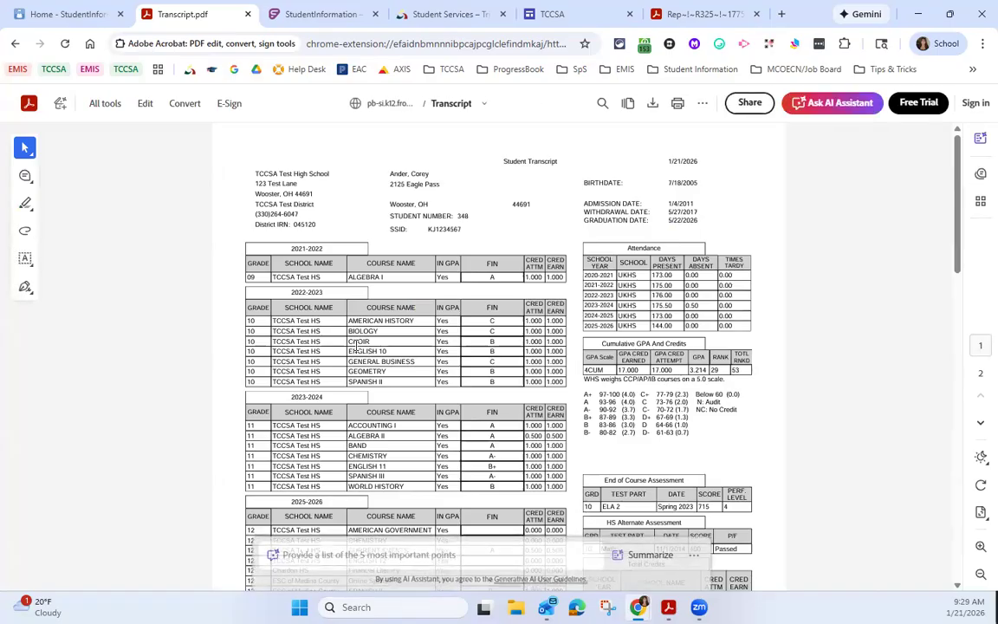
pyautogui.scroll(-1, 365, 357)
pyautogui.scroll(-1, 365, 357)
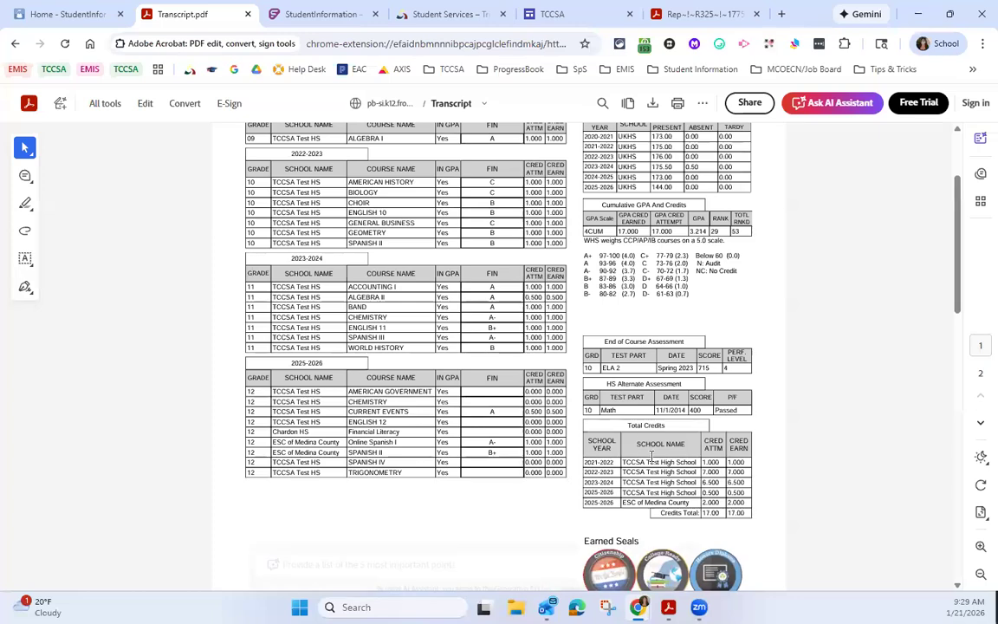
pyautogui.scroll(1, 662, 364)
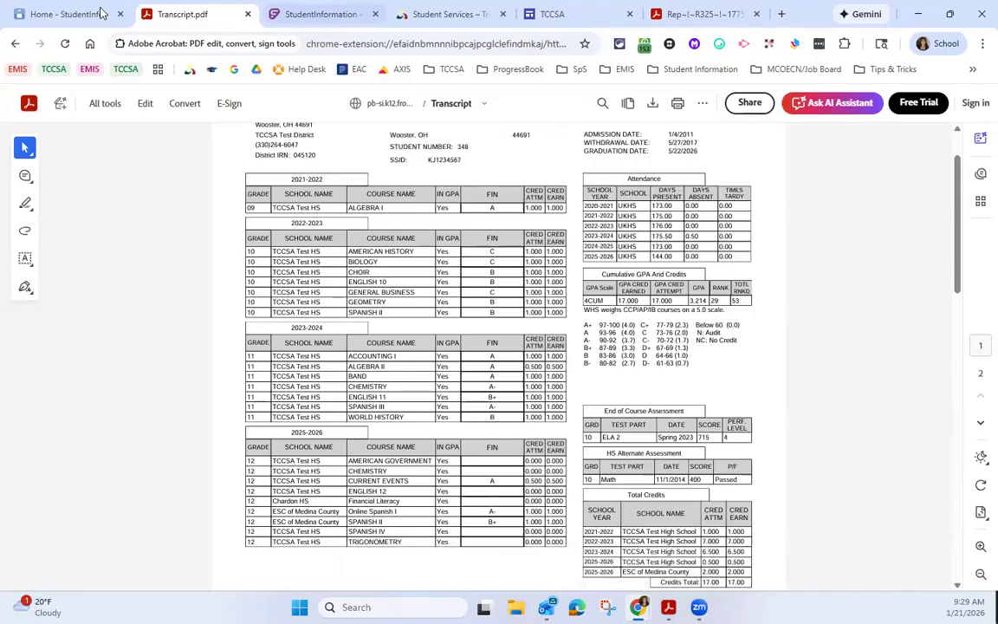
# Step: Return to StudentInformation, go to report "r702" and show the saved settings with their Available In "I Want To" Menu options
pyautogui.click(67, 14)
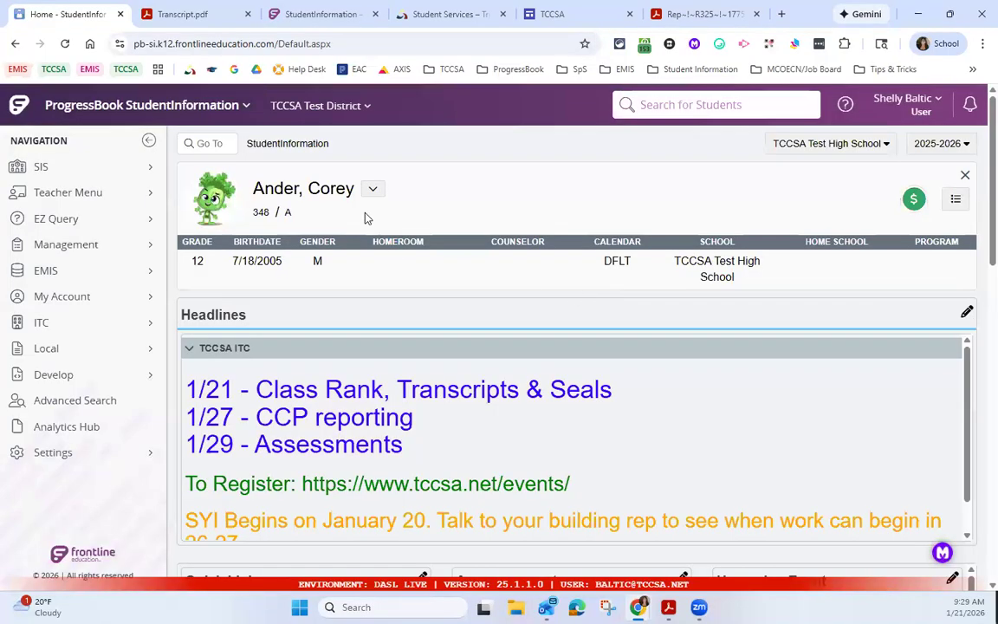
pyautogui.click(199, 143)
pyautogui.write('r702')
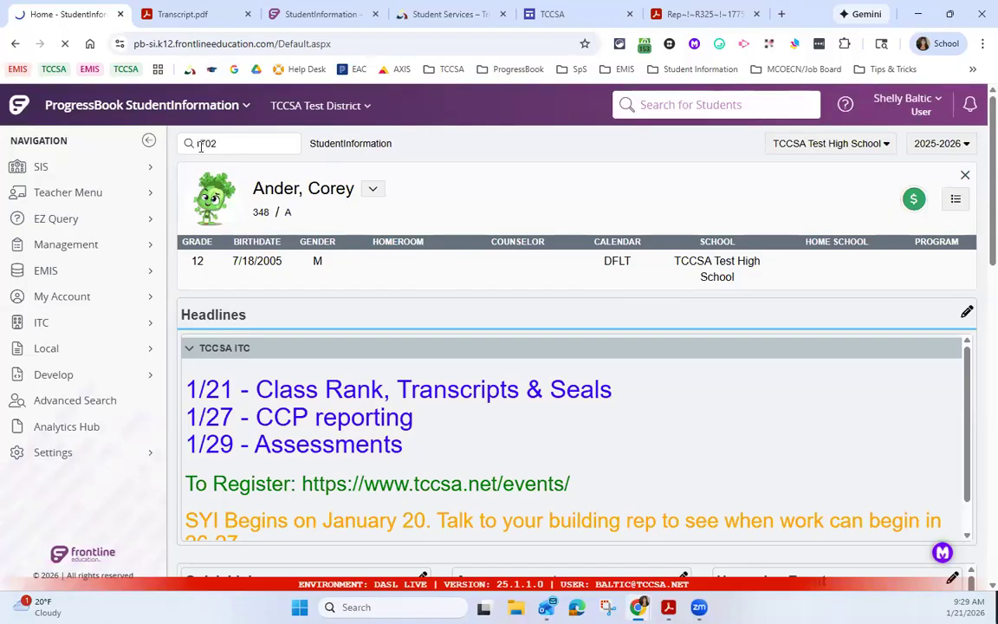
pyautogui.press('Return')
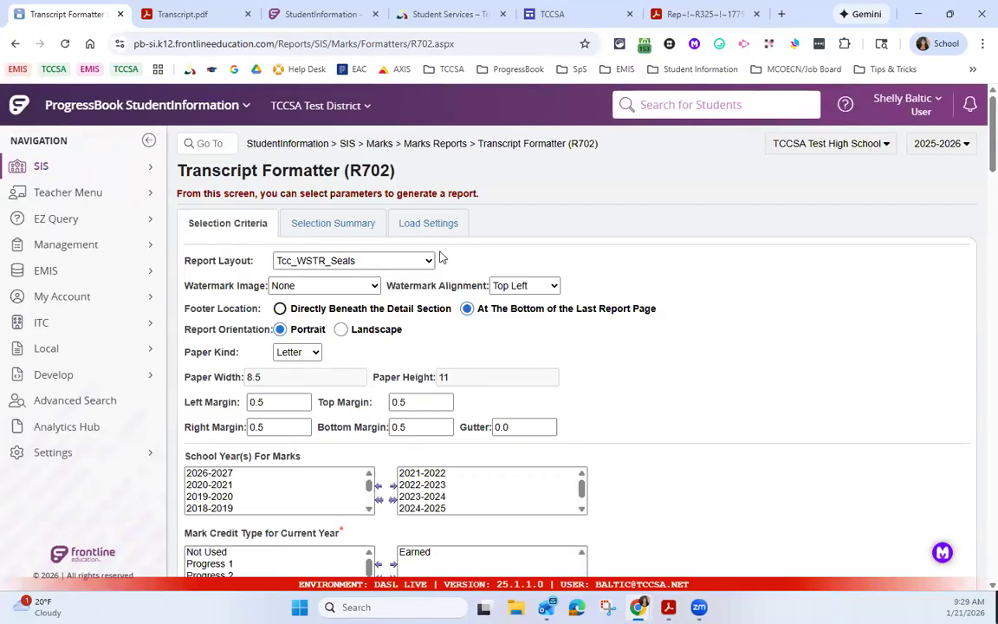
pyautogui.click(433, 233)
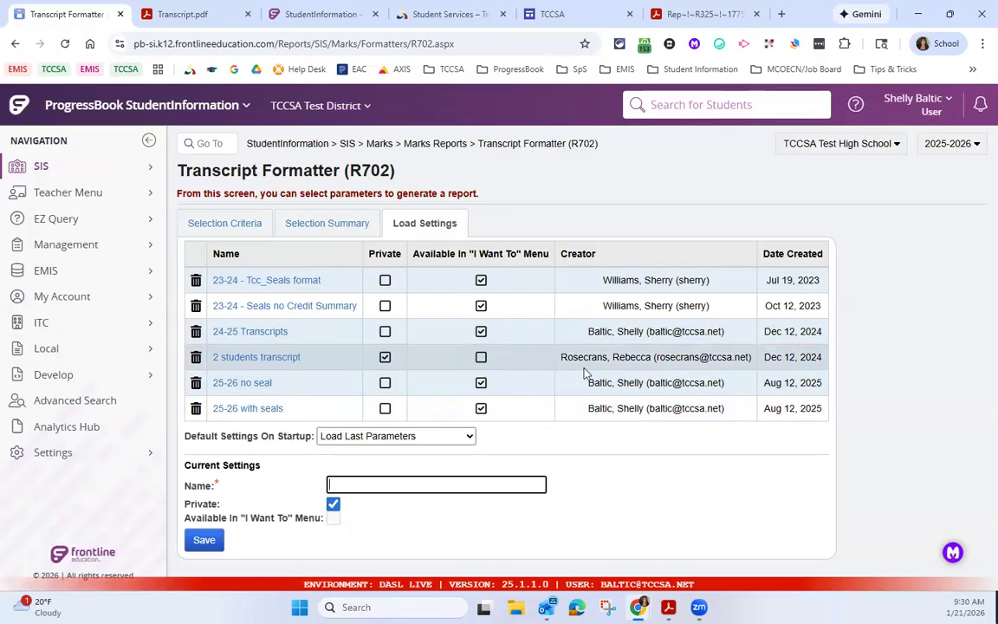
pyautogui.click(481, 383)
# Step: Go back to the home page and show the transcript formats offered for the selected student
pyautogui.click(298, 145)
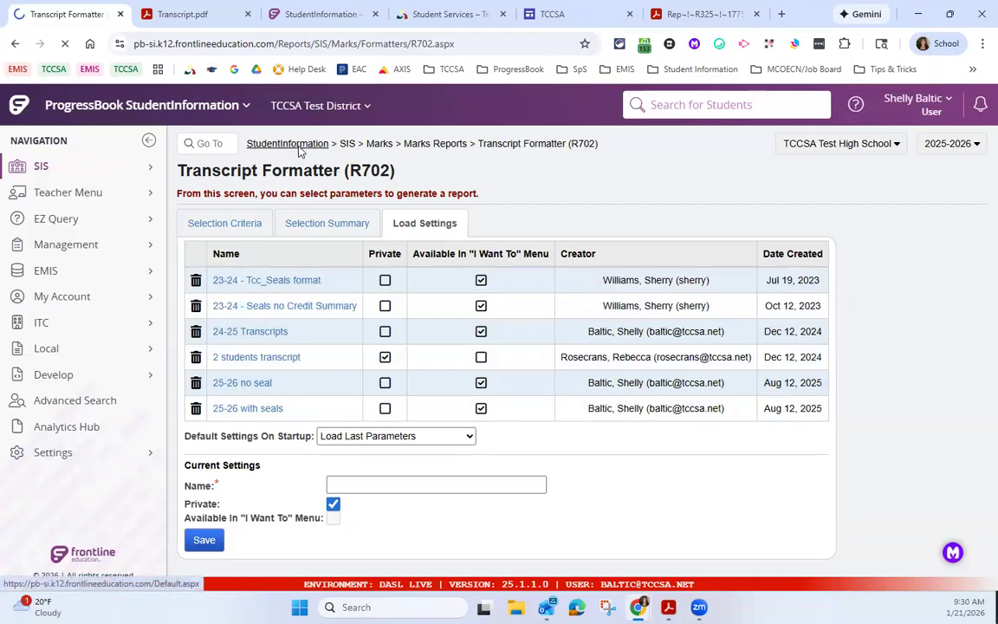
pyautogui.click(373, 189)
pyautogui.moveTo(469, 472)
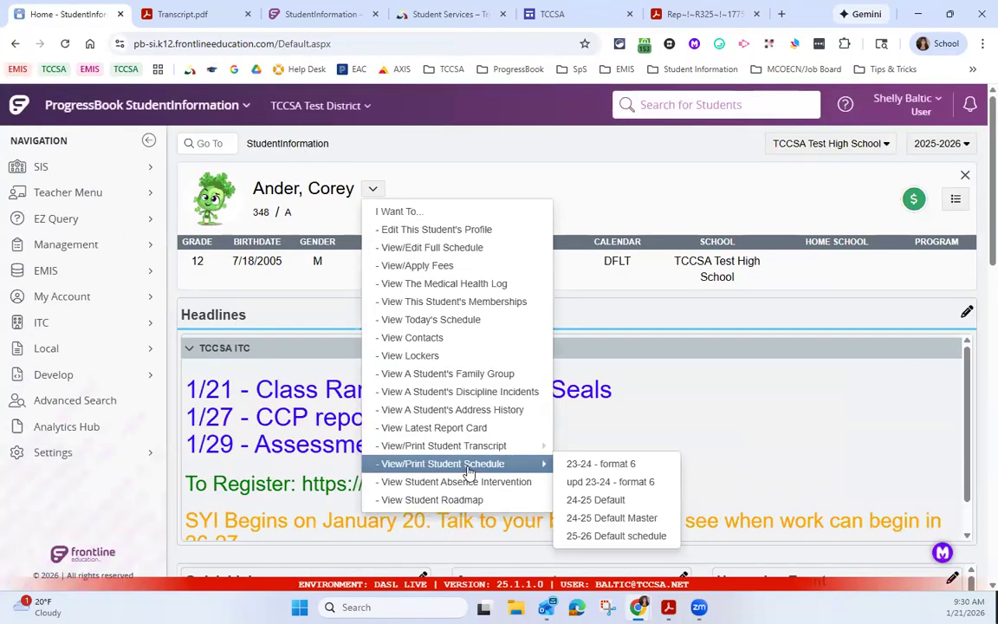
pyautogui.moveTo(475, 450)
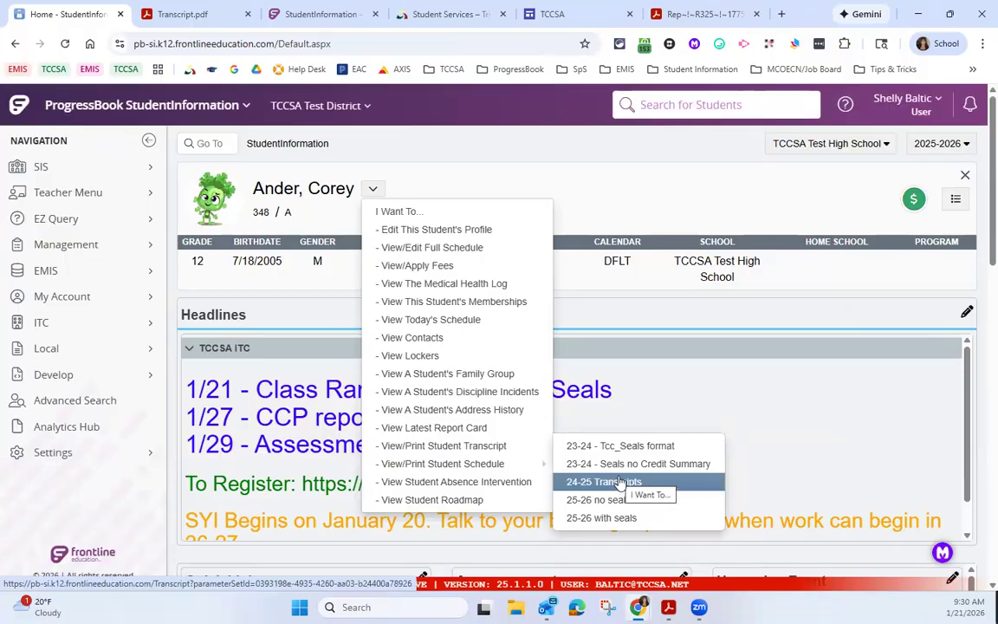
# Step: Go to the Transcript Formatter report via "r702" and load the saved "24-25 Transcripts" settings
pyautogui.click(223, 147)
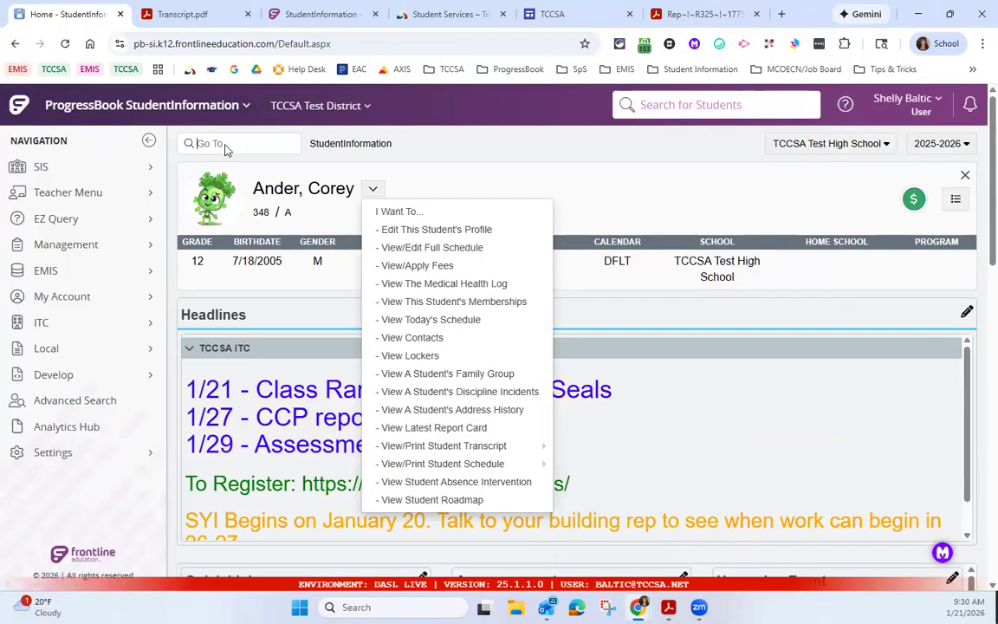
pyautogui.write('r702')
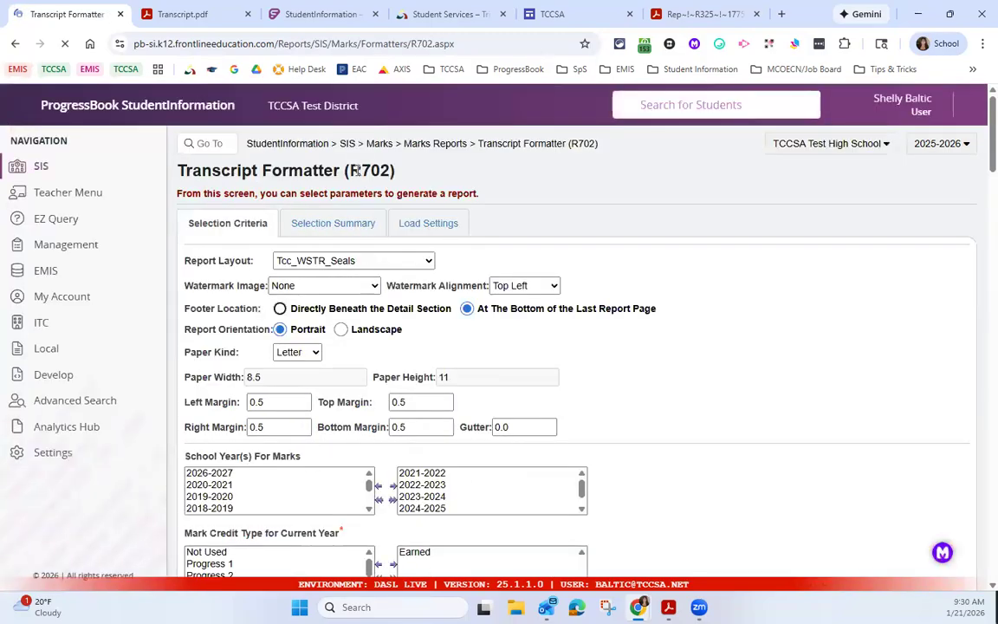
pyautogui.click(448, 227)
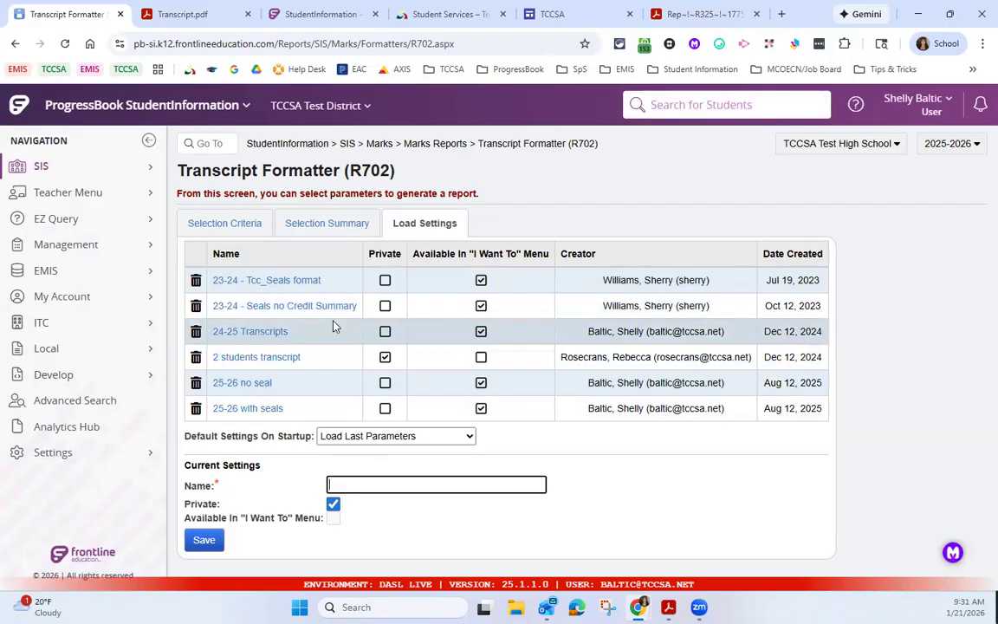
pyautogui.click(249, 335)
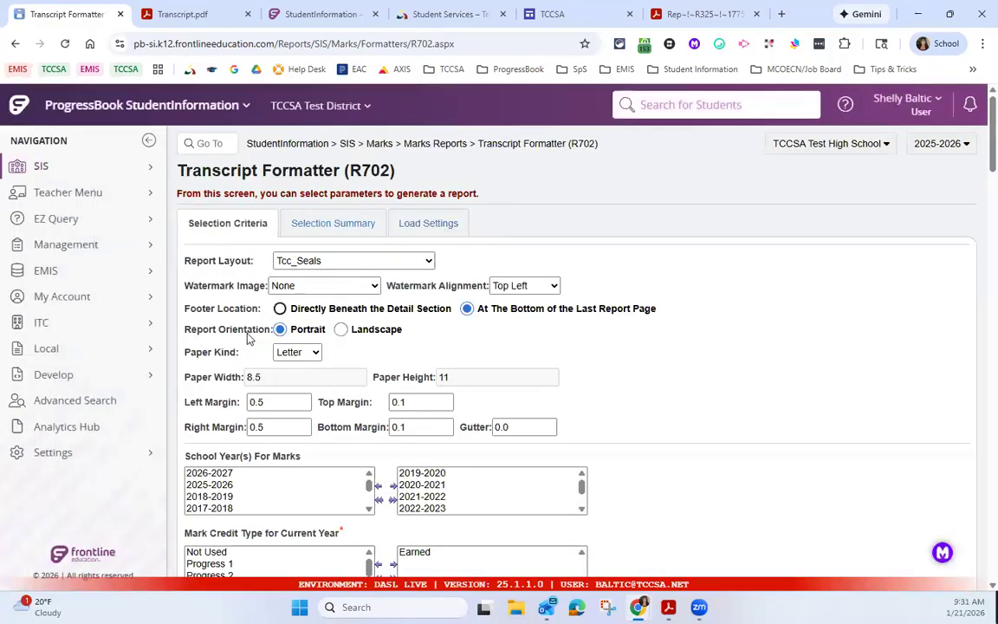
# Step: Look over the available Report Layout choices, from the Tcc layouts to the FixedN and Format ones, keeping Tcc_Seals selected
pyautogui.moveTo(195, 261); pyautogui.dragTo(256, 261)
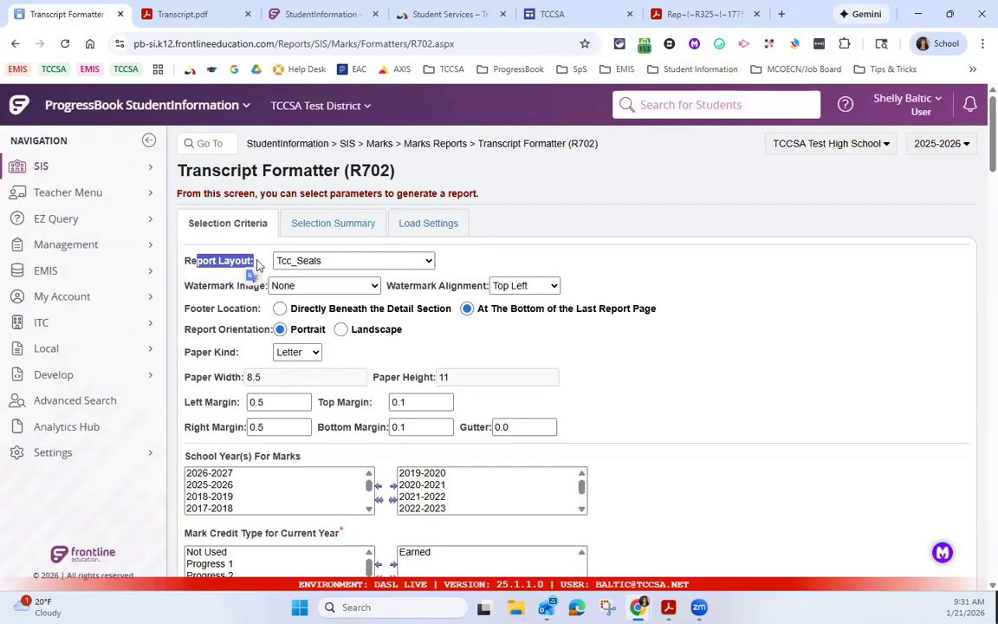
pyautogui.click(328, 267)
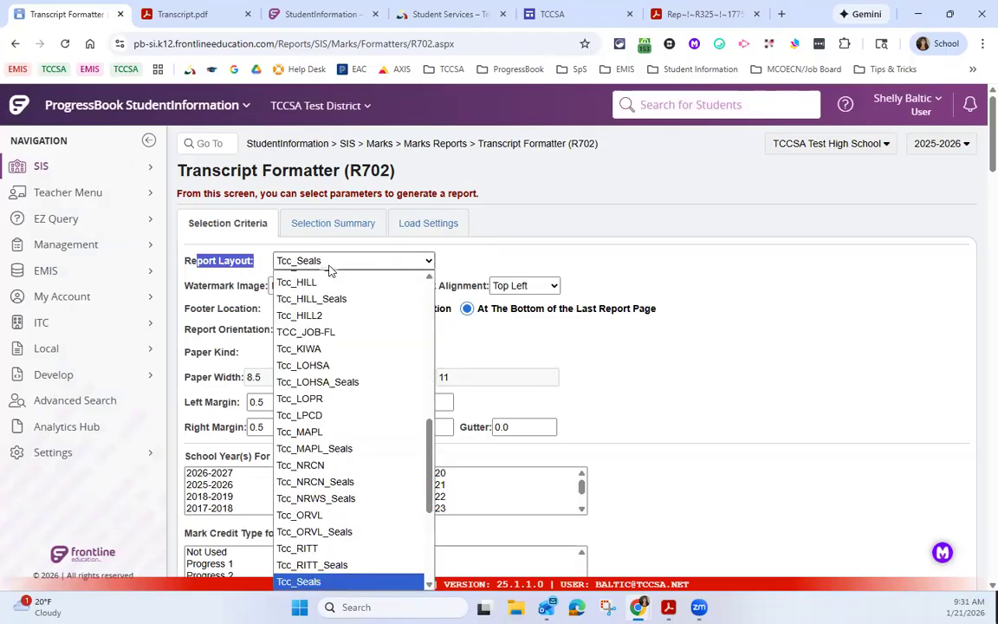
pyautogui.scroll(1, 361, 314)
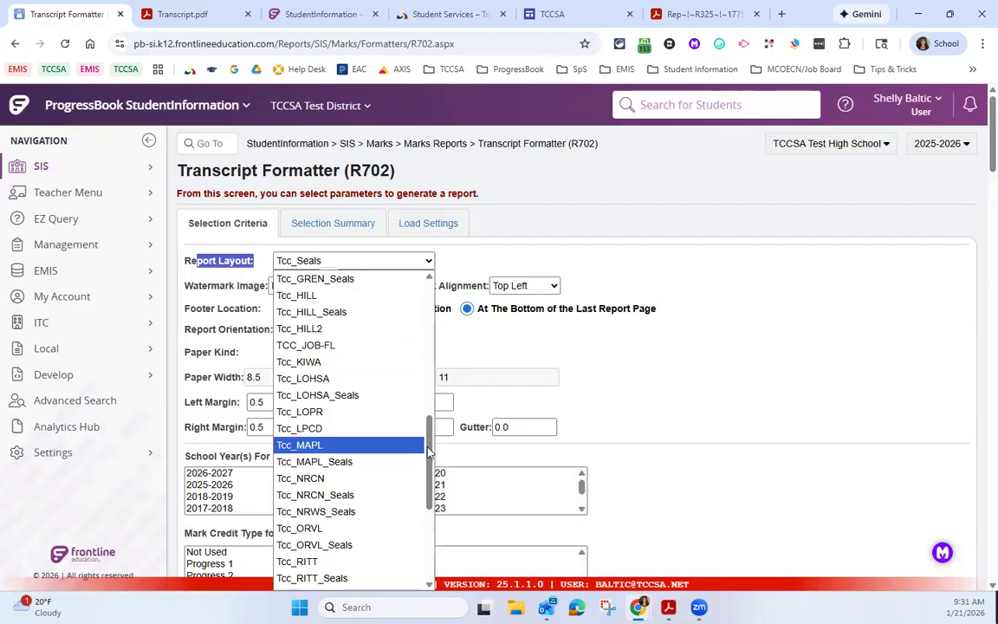
pyautogui.moveTo(428, 450); pyautogui.dragTo(435, 371)
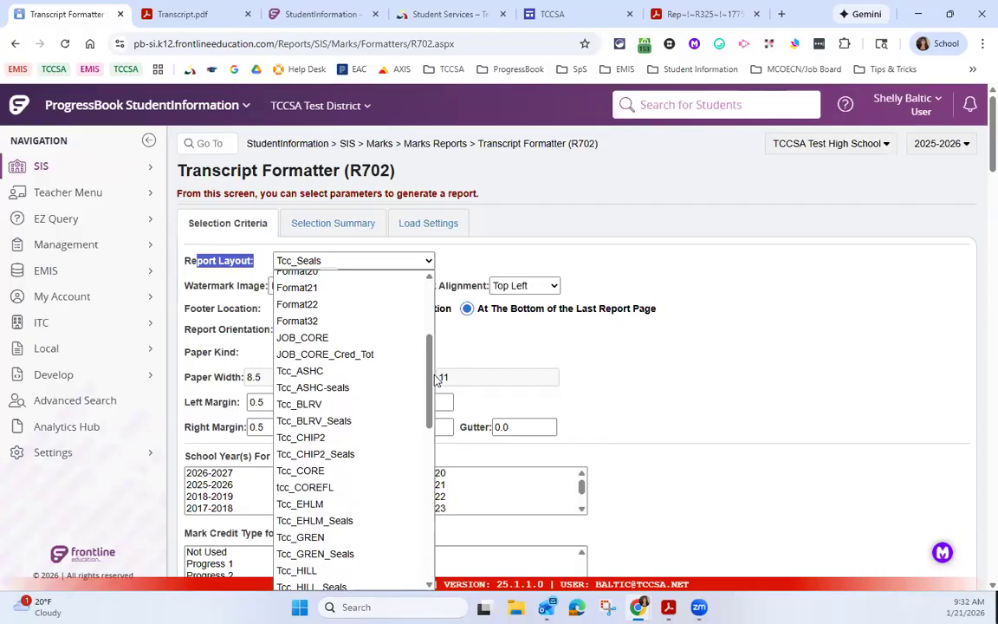
pyautogui.click(590, 256)
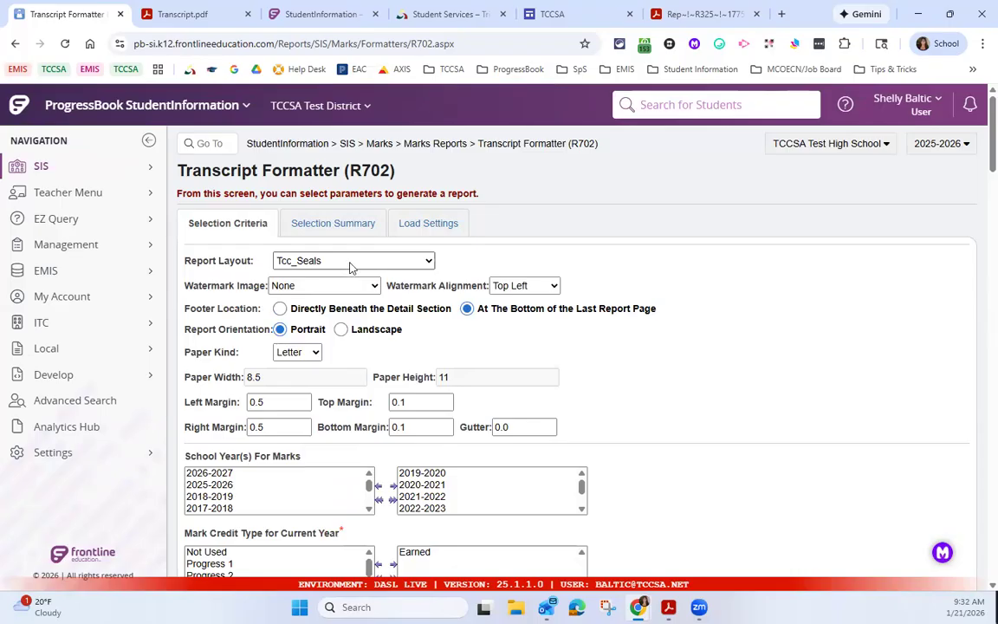
pyautogui.scroll(-1, 350, 266)
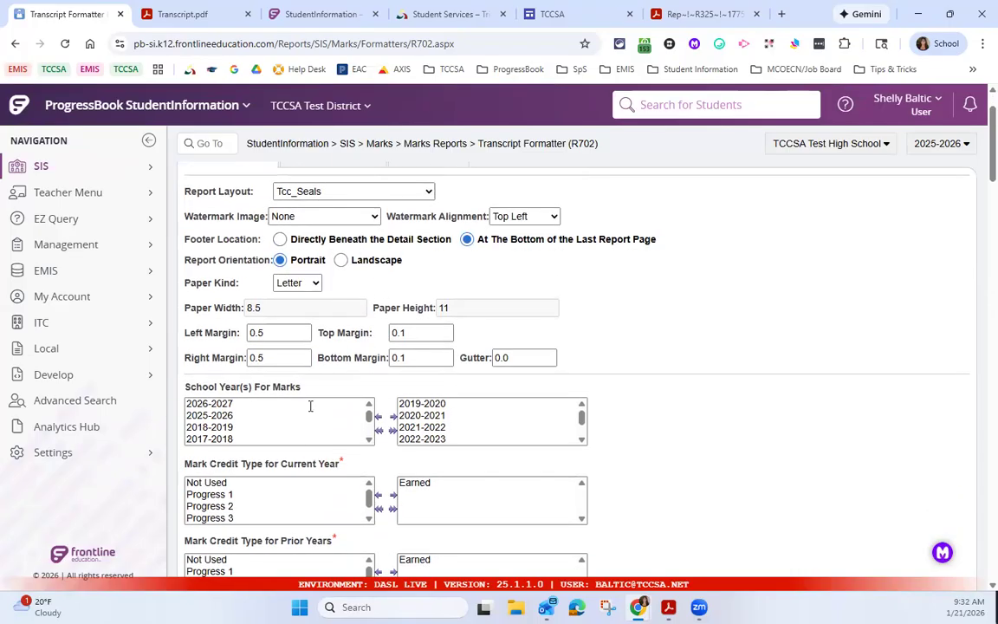
pyautogui.scroll(1, 310, 406)
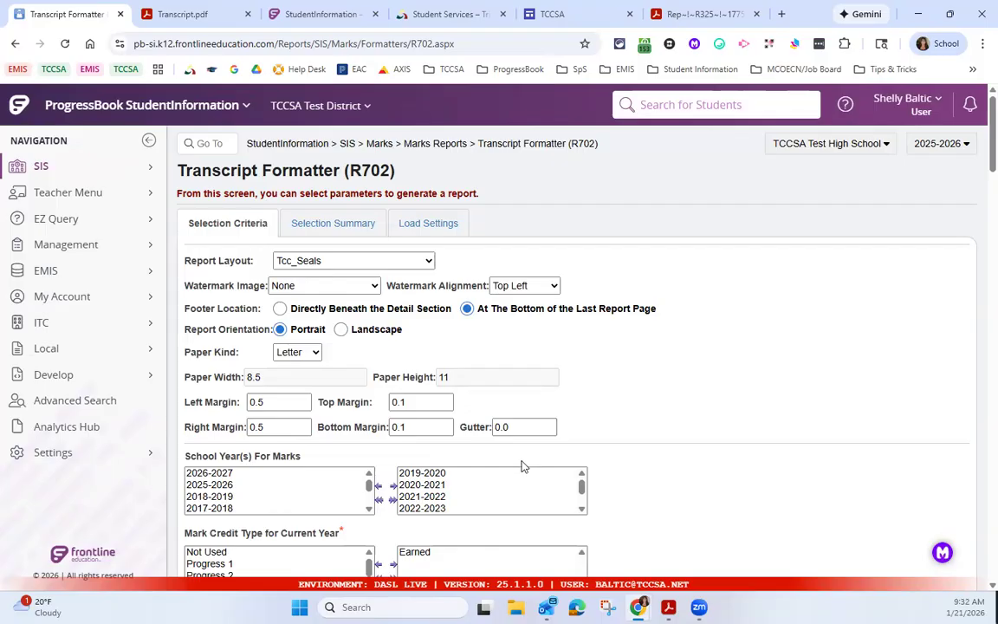
pyautogui.click(305, 263)
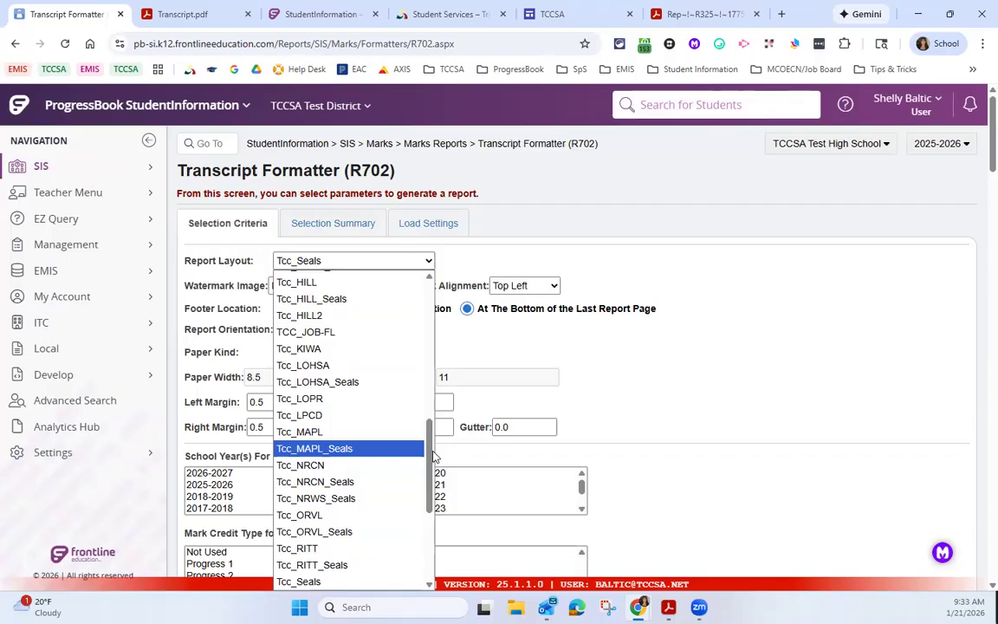
pyautogui.moveTo(428, 459); pyautogui.dragTo(450, 326)
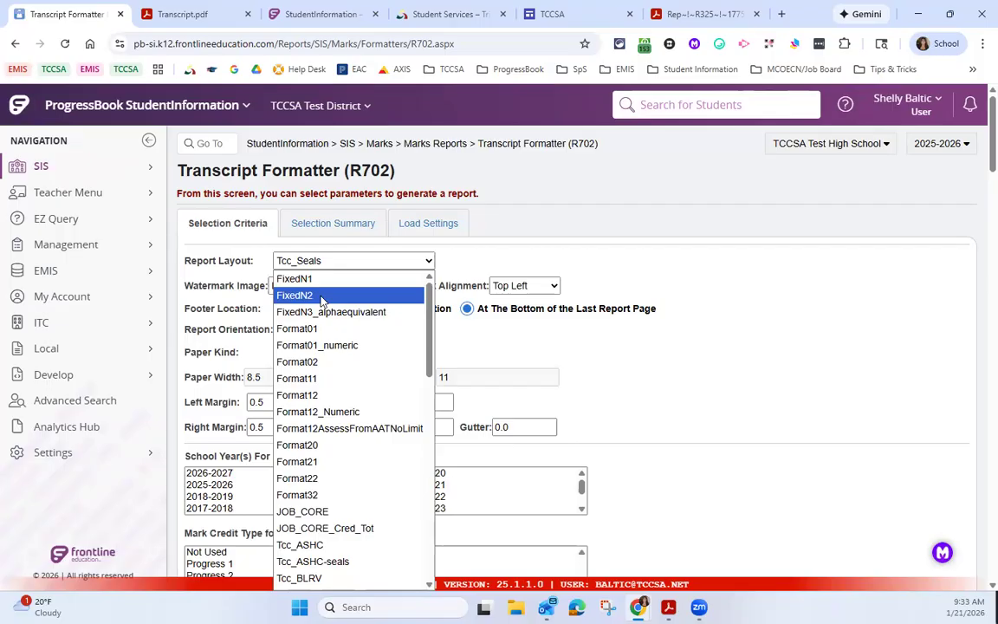
pyautogui.click(431, 260)
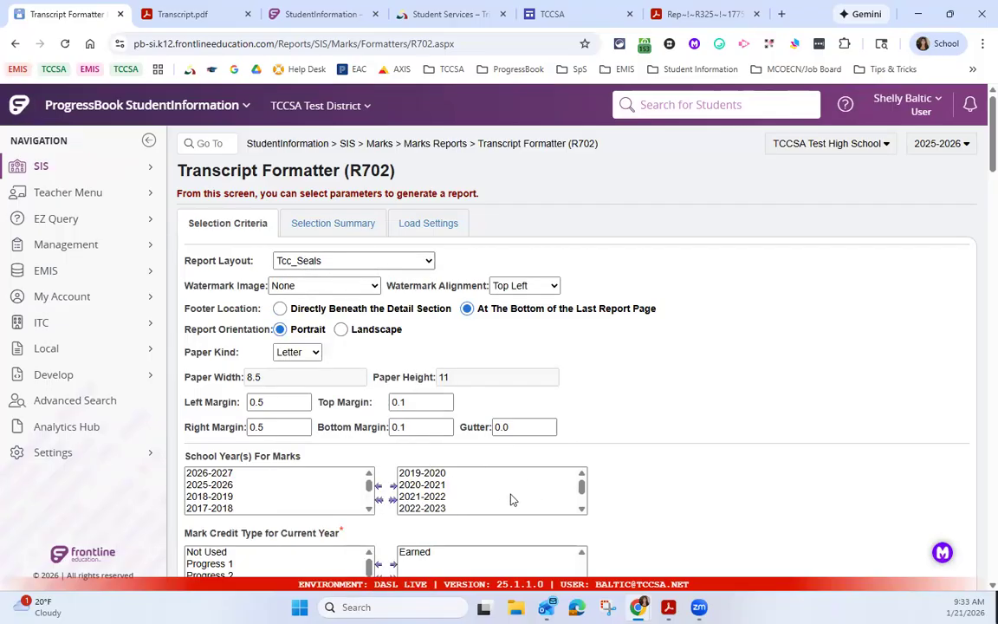
# Step: In the school years for marks, remove 2019-2020 from the selected years and add 2025-2026
pyautogui.scroll(-2, 601, 495)
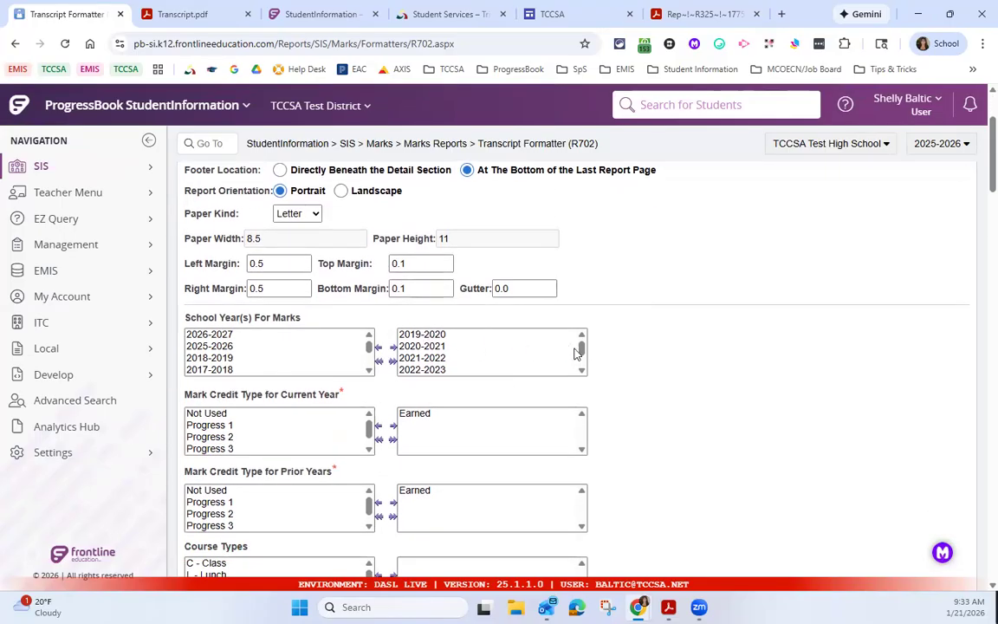
pyautogui.click(440, 336)
pyautogui.doubleClick(440, 336)
pyautogui.moveTo(369, 355); pyautogui.dragTo(370, 331)
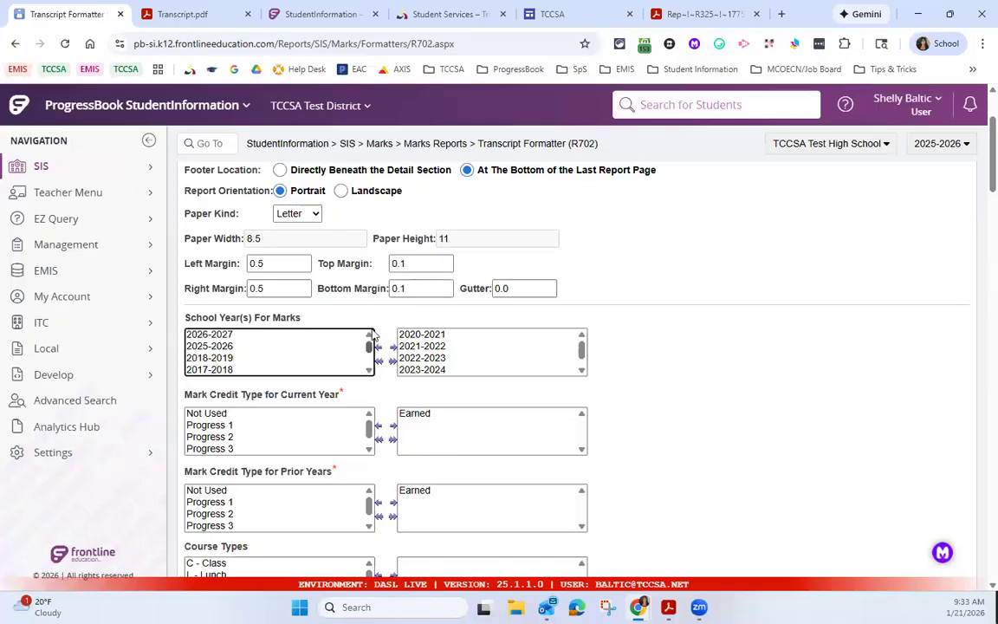
pyautogui.doubleClick(227, 345)
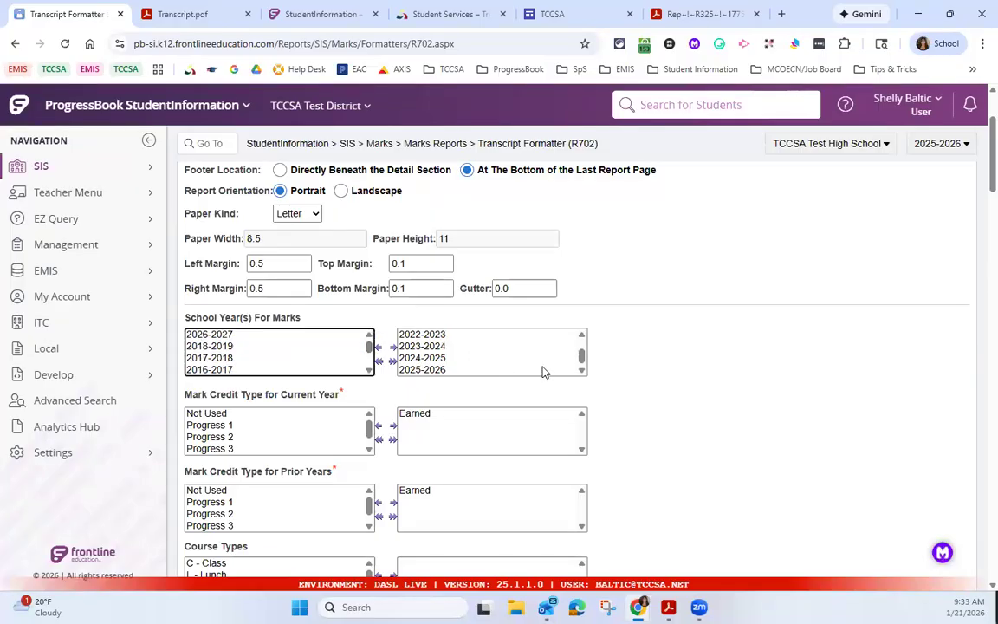
pyautogui.moveTo(582, 356); pyautogui.dragTo(582, 347)
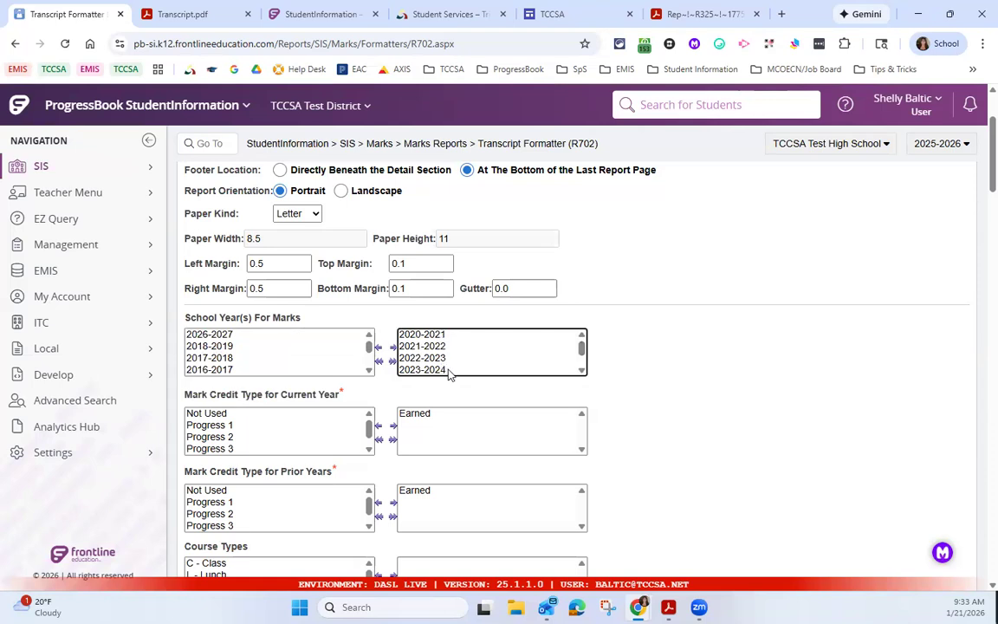
pyautogui.scroll(-1, 449, 374)
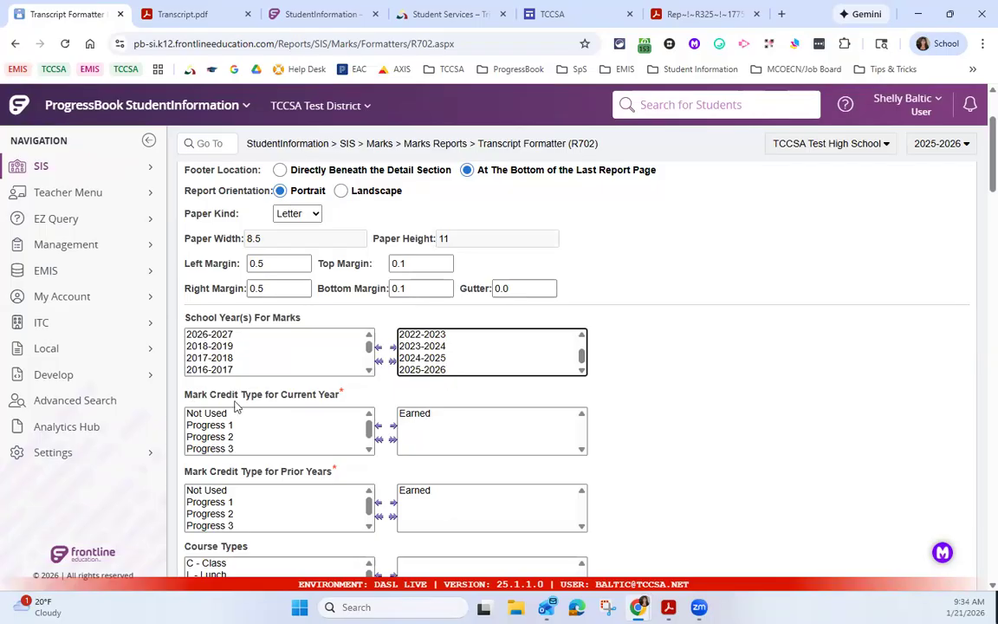
# Step: Highlight the mark credit type settings for current and prior years, and look through the available course types
pyautogui.moveTo(281, 395); pyautogui.dragTo(337, 396)
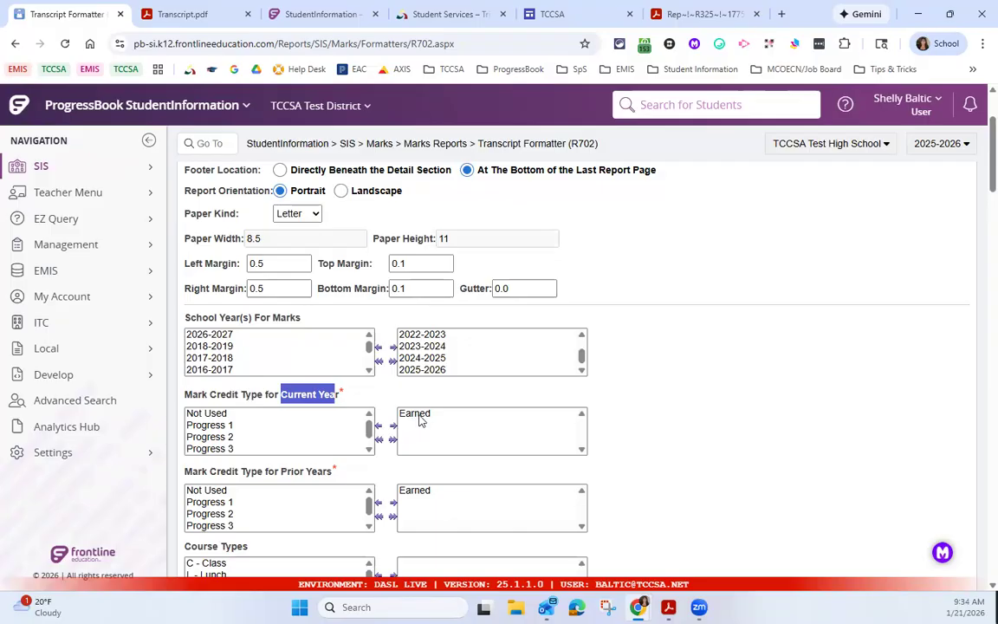
pyautogui.scroll(-2, 315, 364)
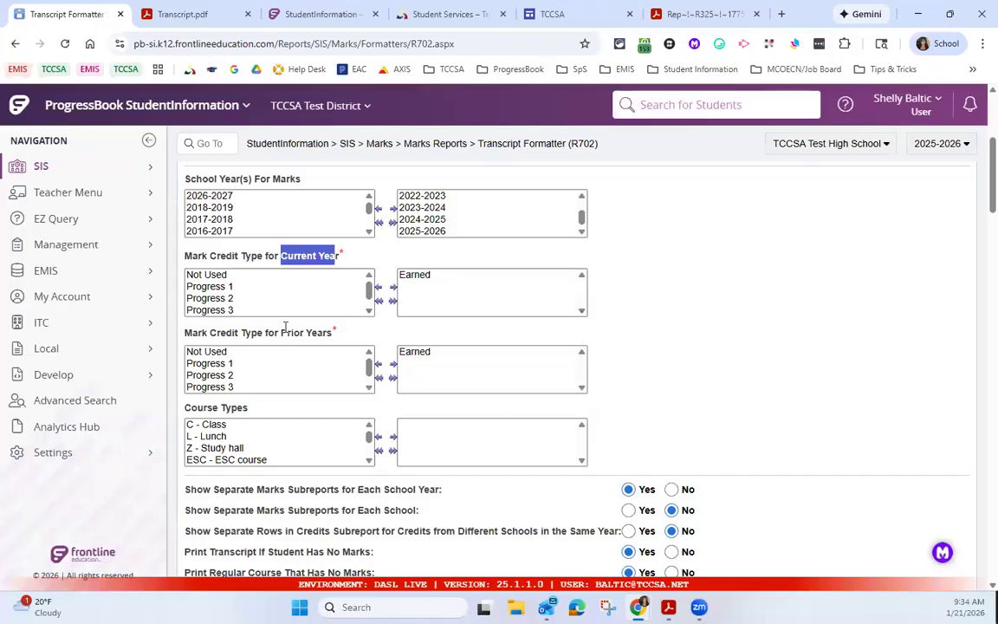
pyautogui.moveTo(282, 332); pyautogui.dragTo(340, 348)
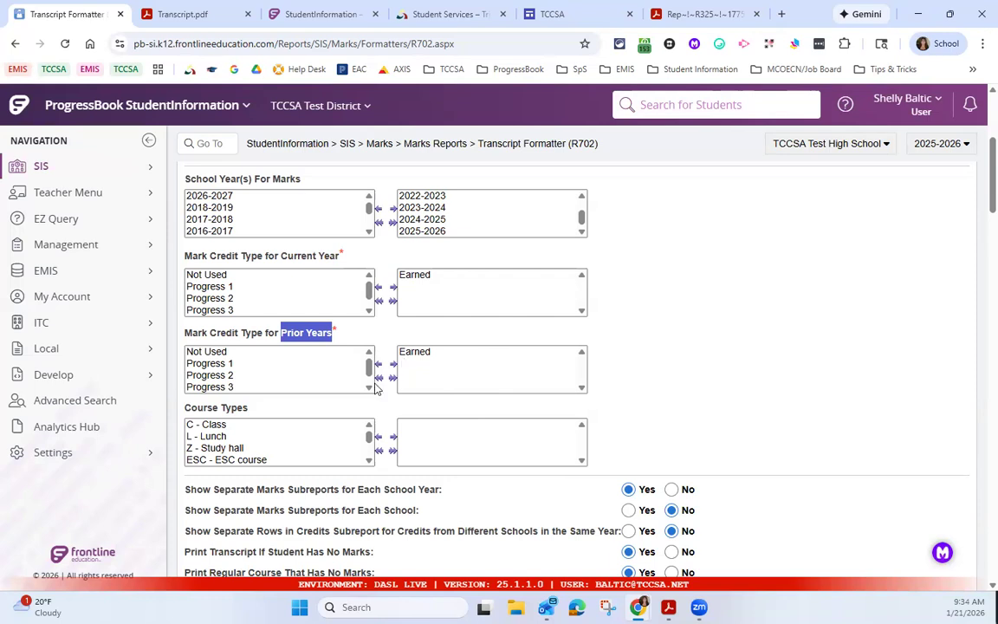
pyautogui.moveTo(187, 406); pyautogui.dragTo(245, 409)
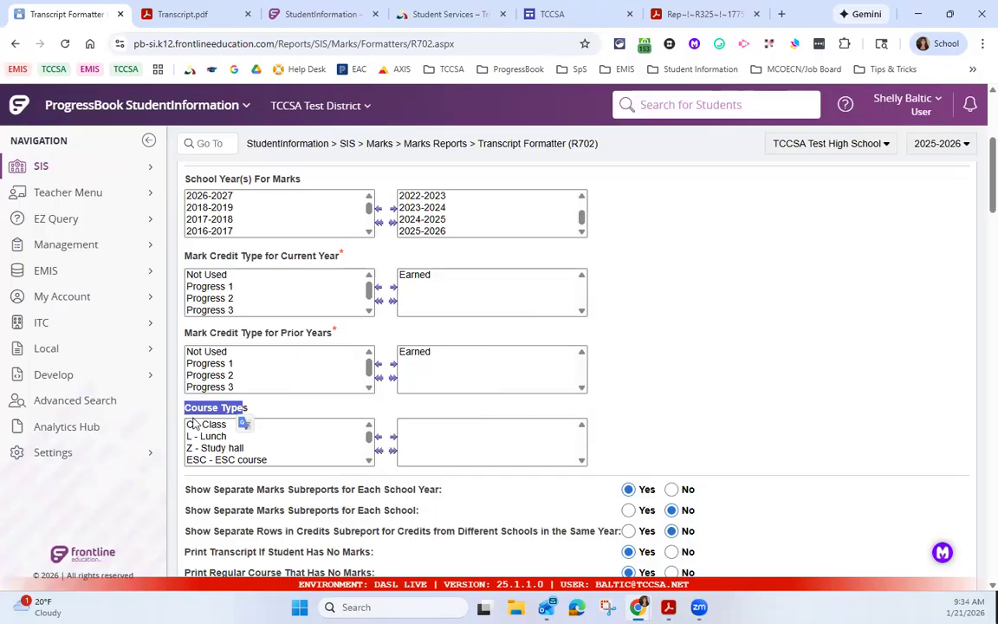
pyautogui.click(369, 462)
pyautogui.click(369, 461)
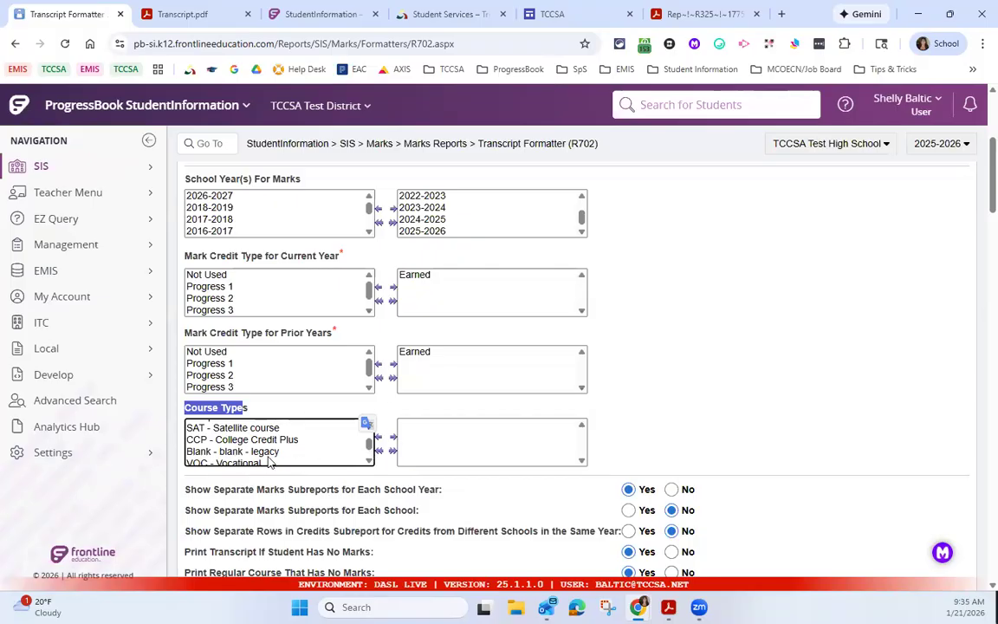
# Step: Open the Transcript Formatter (R702) report added at 6:47:13 AM from the batch/report management list
pyautogui.scroll(-2, 445, 432)
pyautogui.scroll(-1, 459, 431)
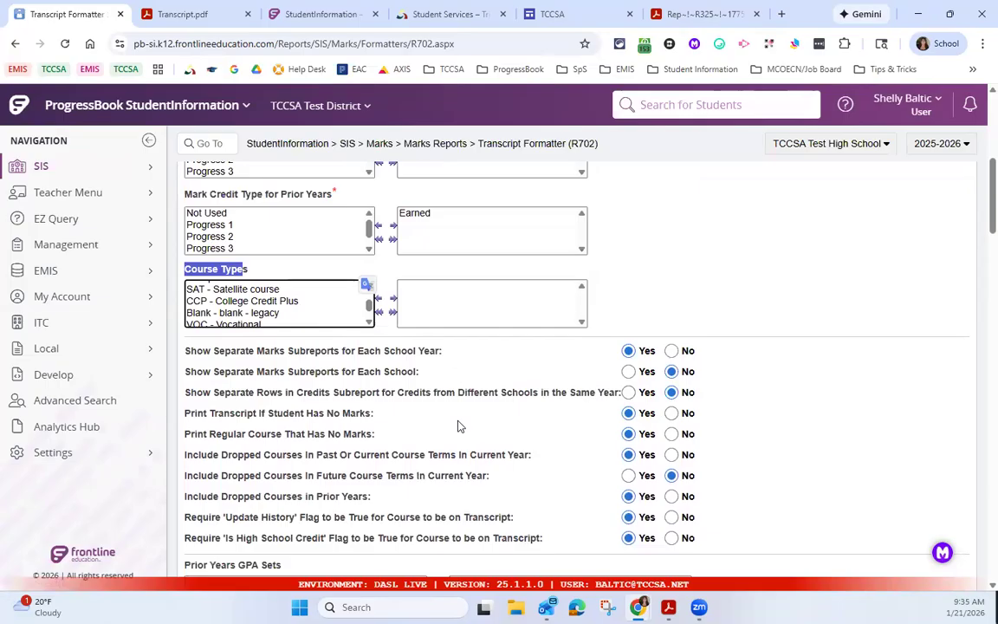
pyautogui.scroll(-1, 449, 418)
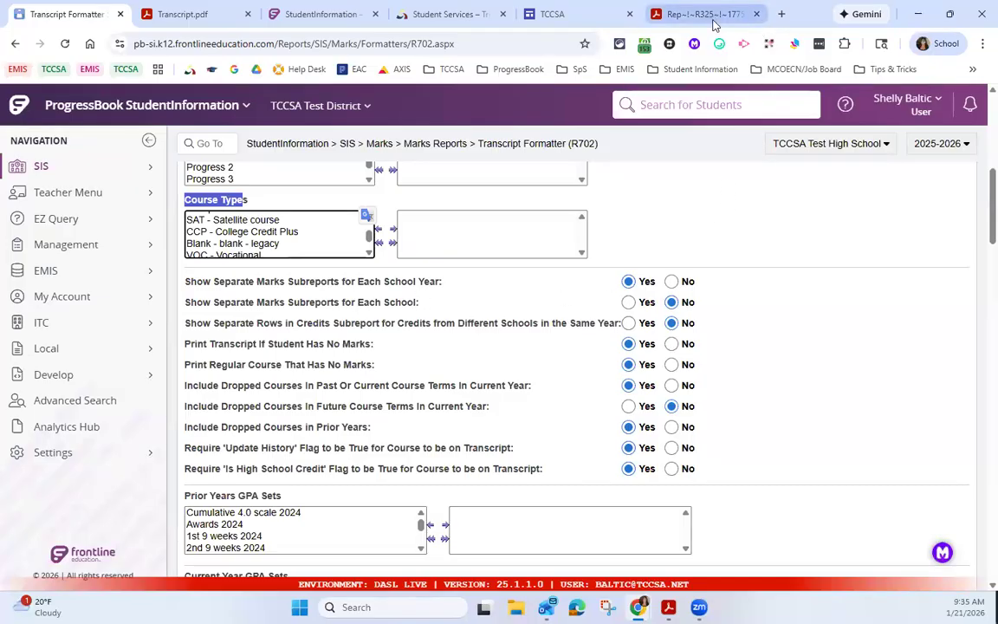
pyautogui.click(684, 14)
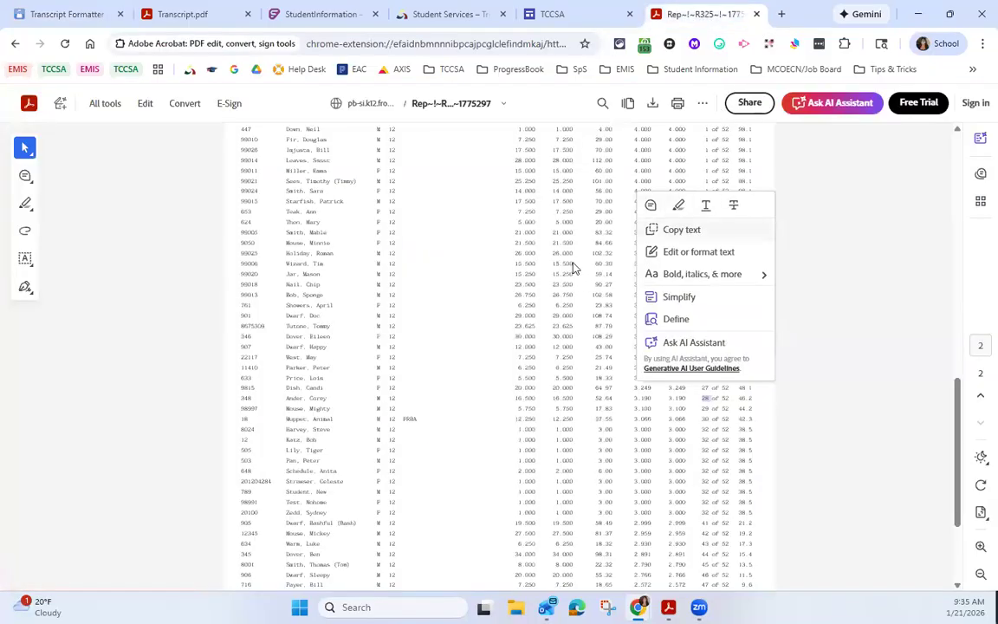
pyautogui.click(86, 15)
pyautogui.click(104, 454)
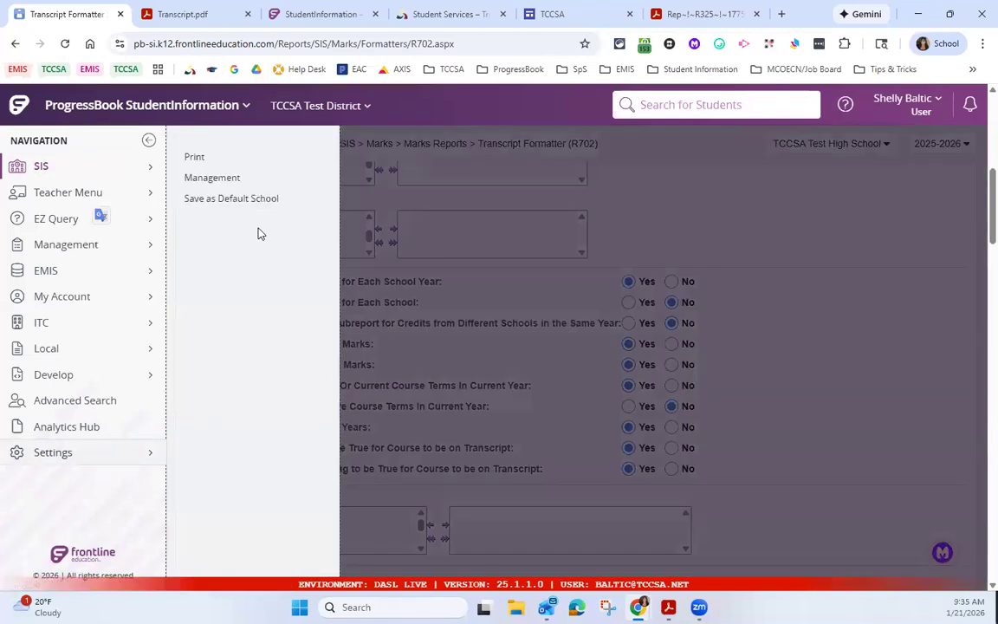
pyautogui.click(232, 187)
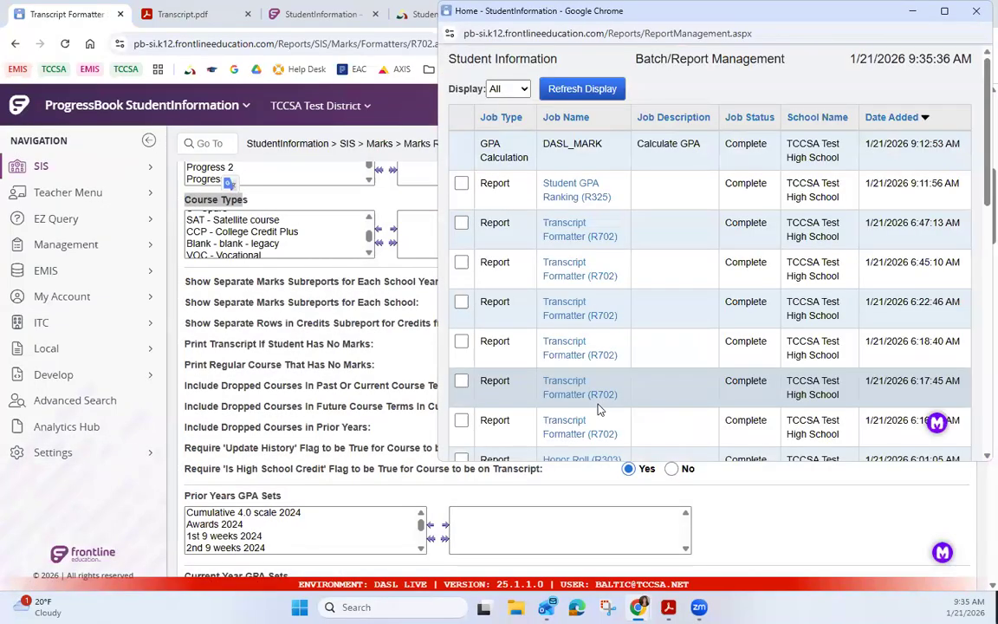
pyautogui.click(569, 240)
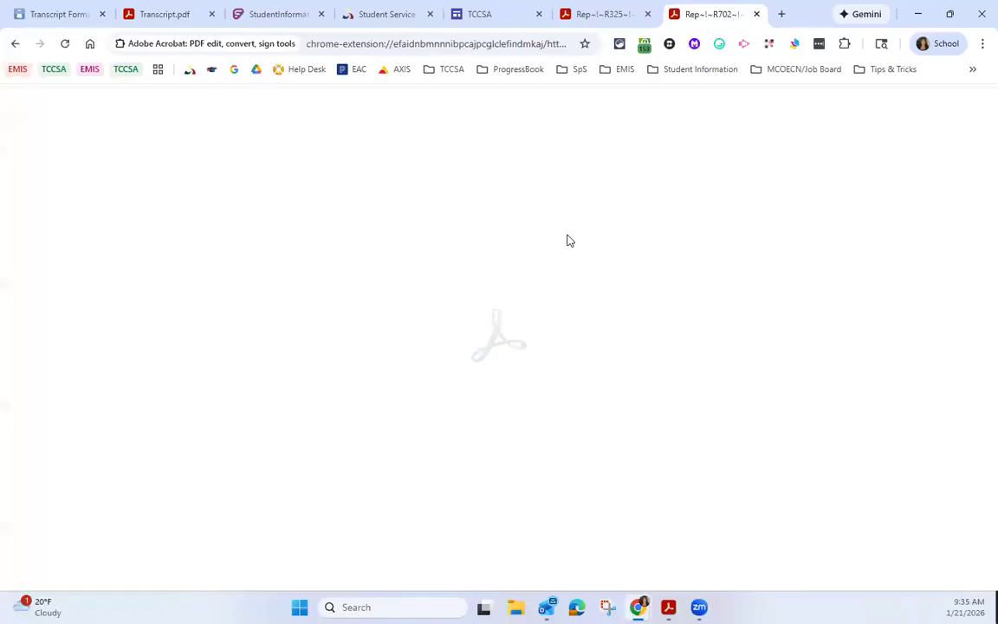
# Step: Go past the report criteria pages to the student transcript and examine its marks for each school year
pyautogui.scroll(-5, 580, 288)
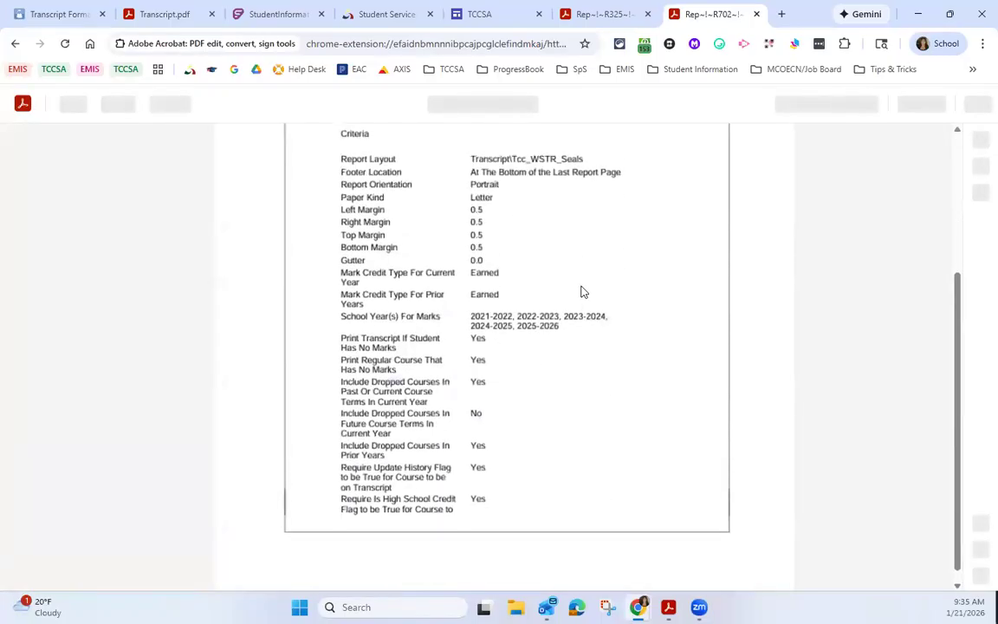
pyautogui.scroll(-10, 589, 339)
pyautogui.scroll(-10, 592, 339)
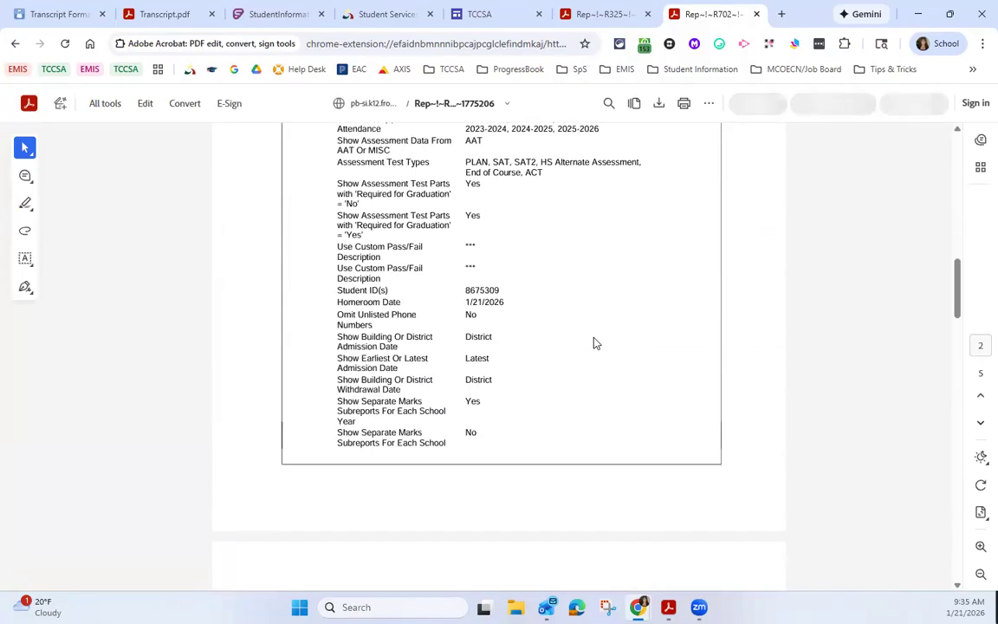
pyautogui.scroll(-10, 595, 342)
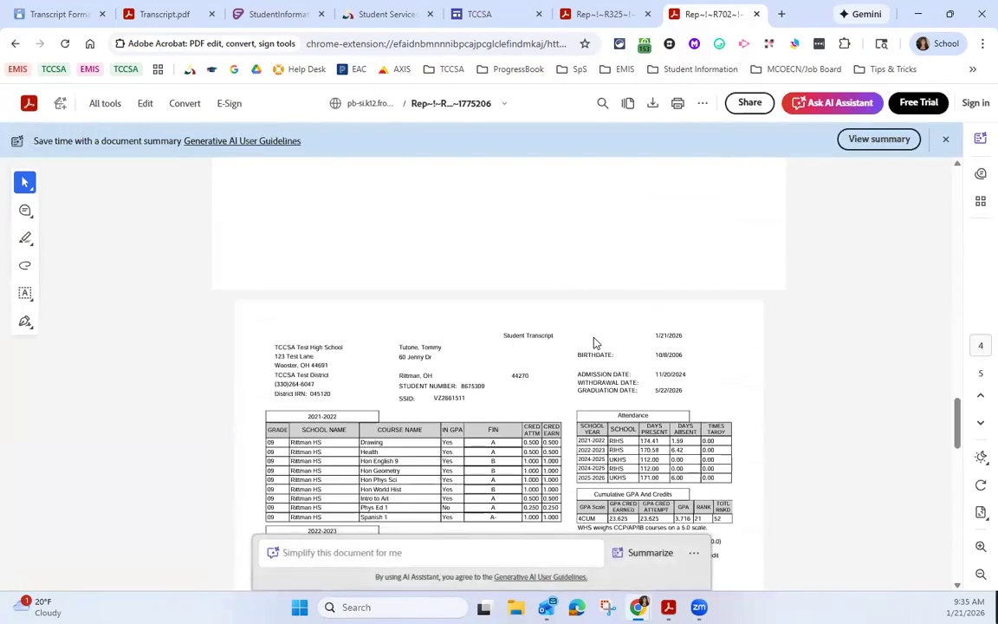
pyautogui.scroll(1, 604, 350)
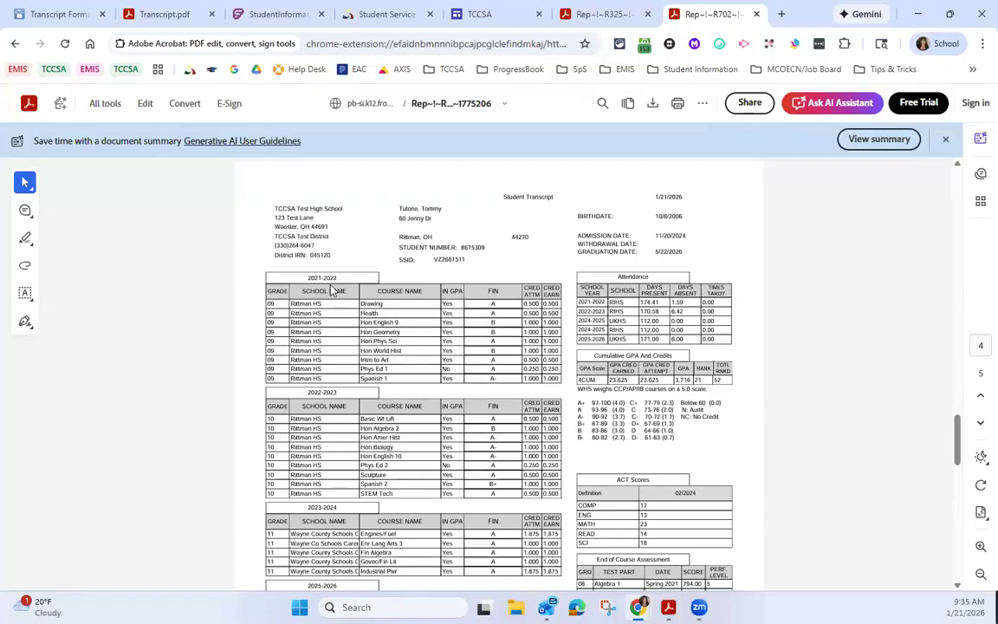
pyautogui.scroll(-2, 333, 425)
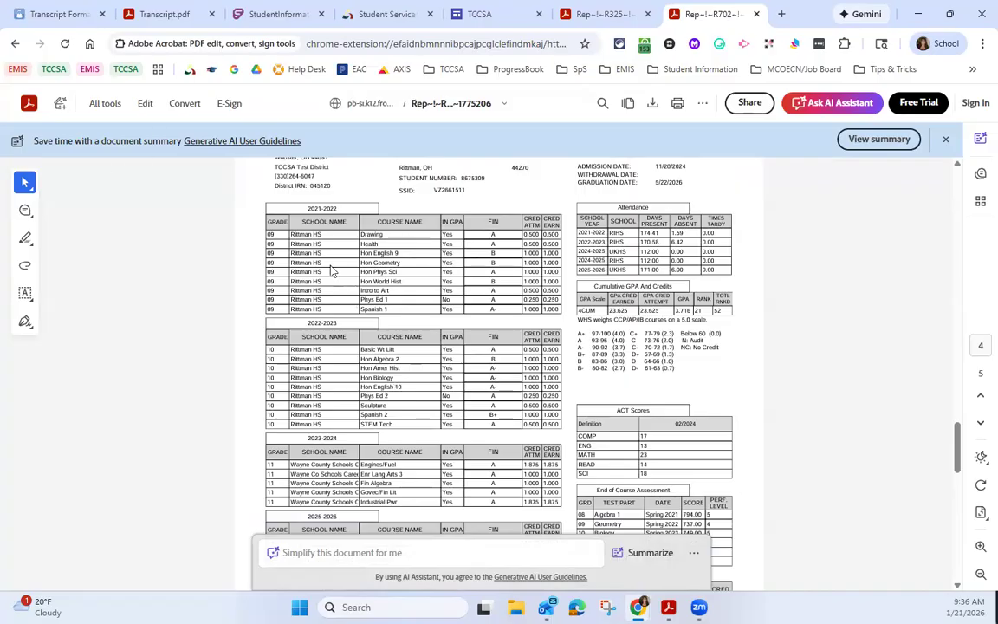
pyautogui.scroll(-2, 334, 433)
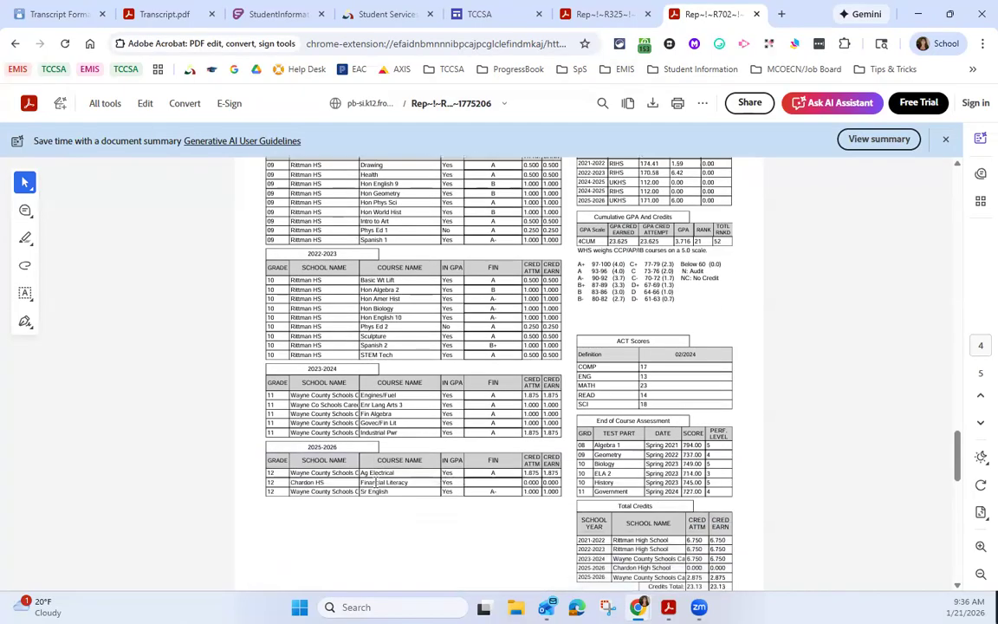
# Step: Compare the transcript's 2025-2026 marks with the formatter settings and highlight the option for separate credit rows from different schools
pyautogui.click(66, 15)
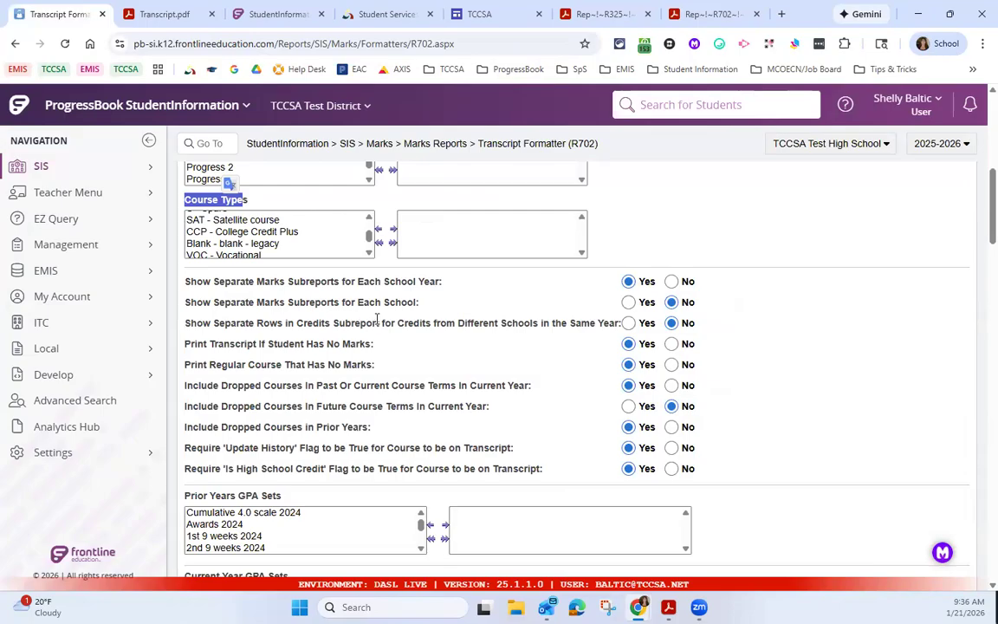
pyautogui.click(710, 14)
pyautogui.scroll(-2, 404, 382)
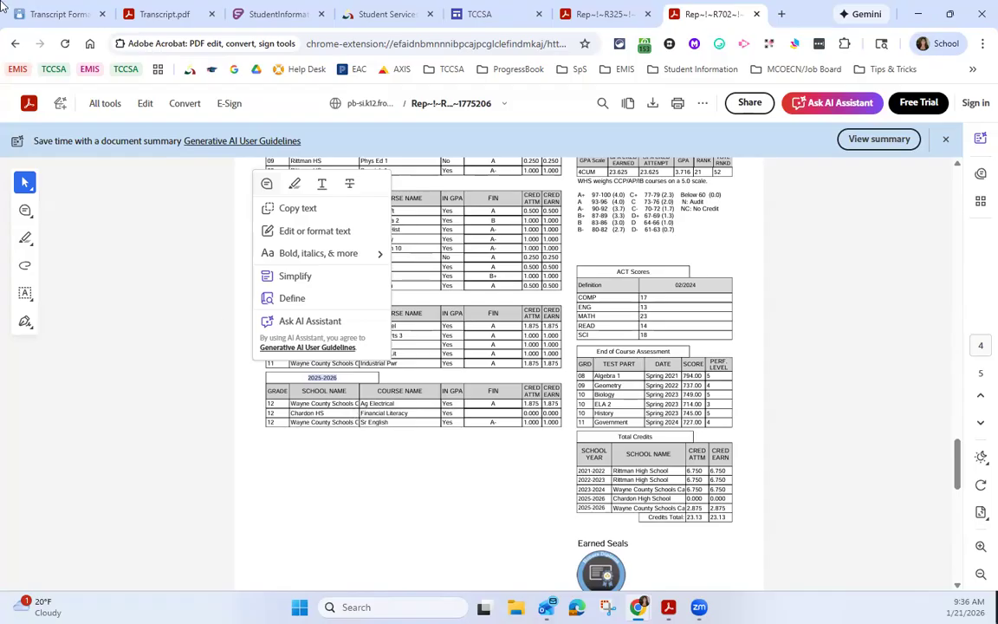
pyautogui.click(61, 14)
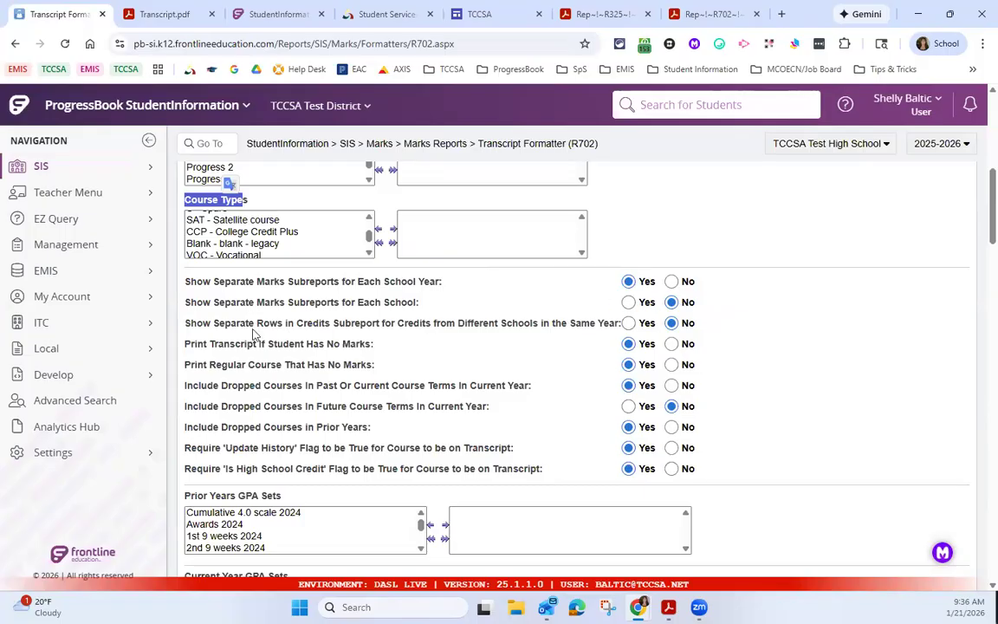
pyautogui.moveTo(269, 322); pyautogui.dragTo(625, 336)
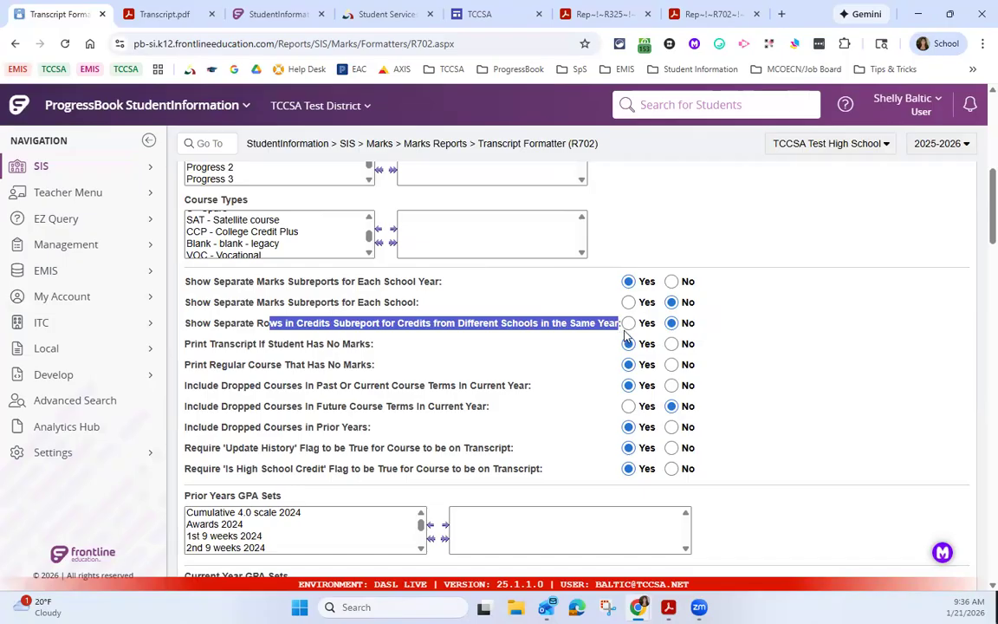
# Step: Highlight the transcript's Total Credits heading and the Chardon High School and Wayne County Schools entries for 2025-2026
pyautogui.click(706, 14)
pyautogui.scroll(-2, 746, 390)
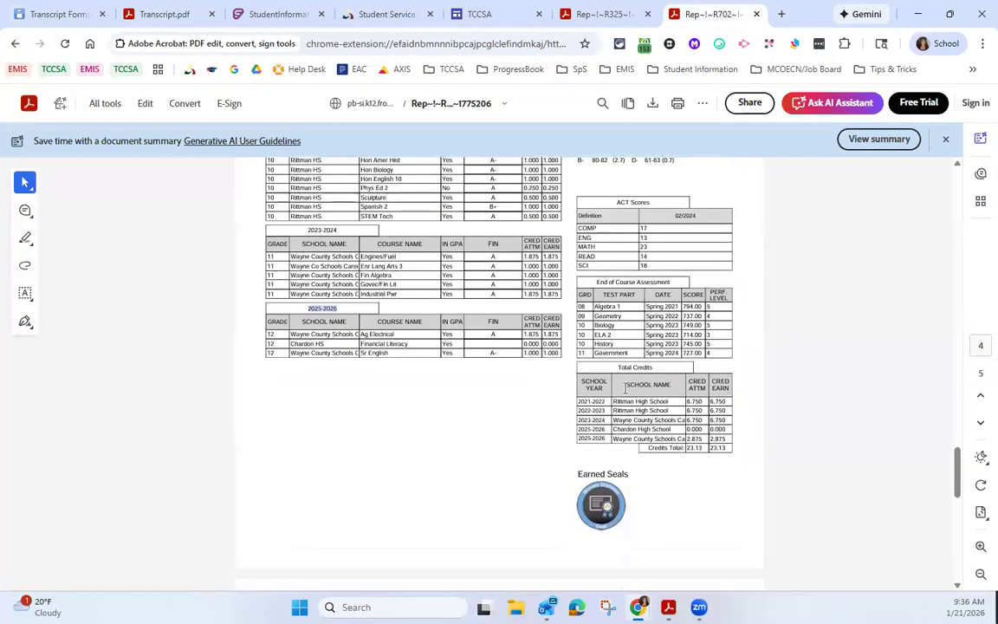
pyautogui.moveTo(619, 368); pyautogui.dragTo(667, 372)
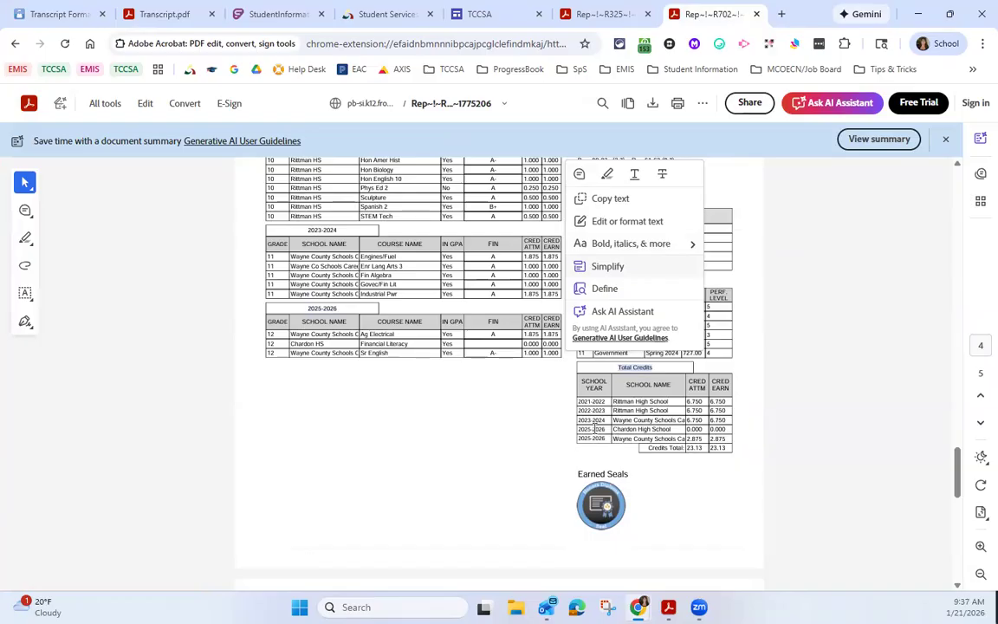
pyautogui.moveTo(613, 431); pyautogui.dragTo(671, 431)
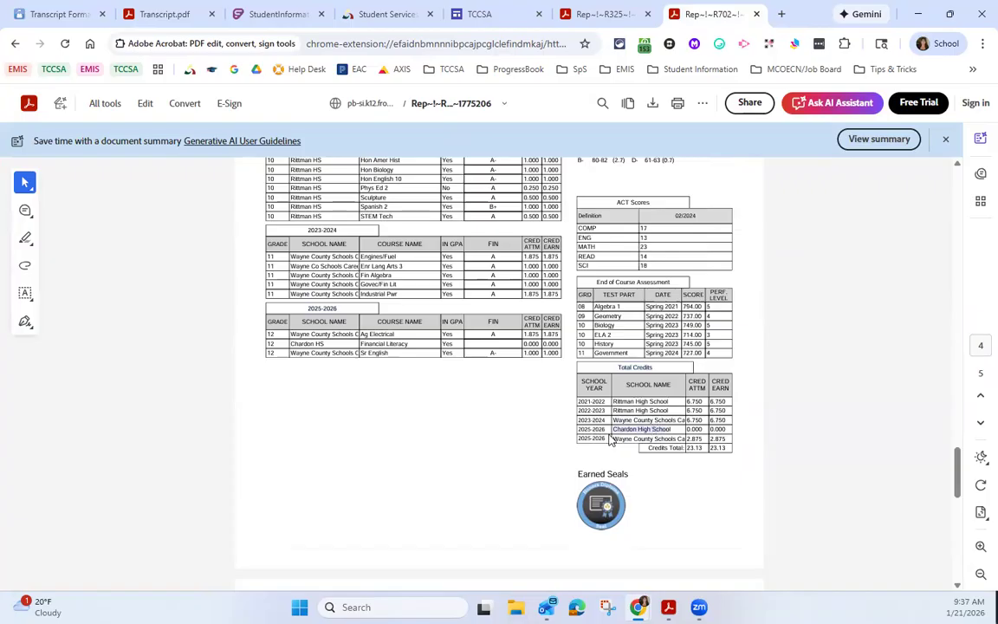
pyautogui.moveTo(612, 439); pyautogui.dragTo(675, 438)
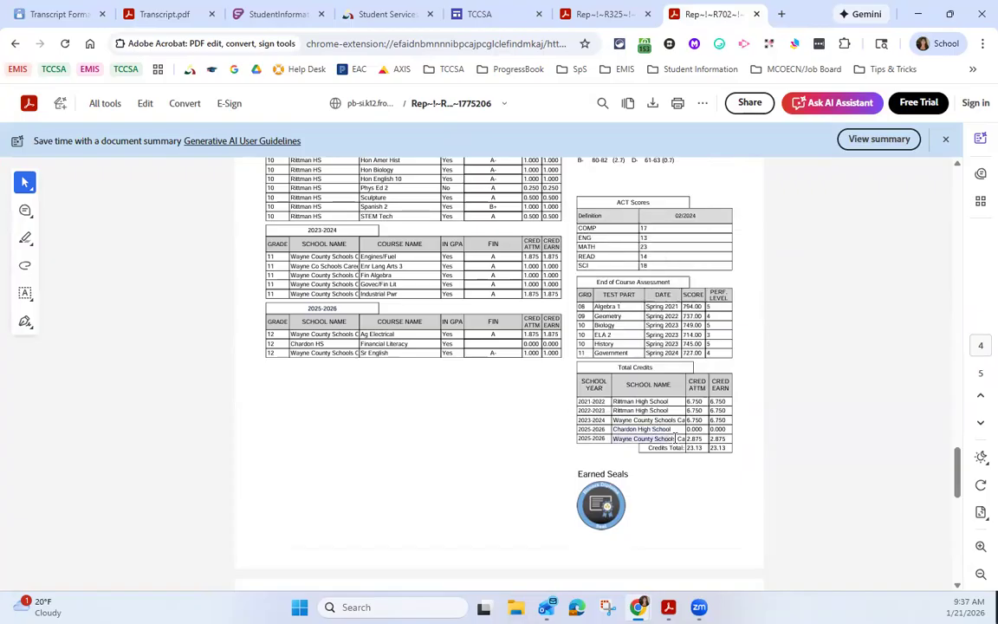
pyautogui.click(730, 468)
# Step: Keep separate credit rows for different schools set to No in the formatter, and open the R702 report added at 6:45:10 AM
pyautogui.click(63, 23)
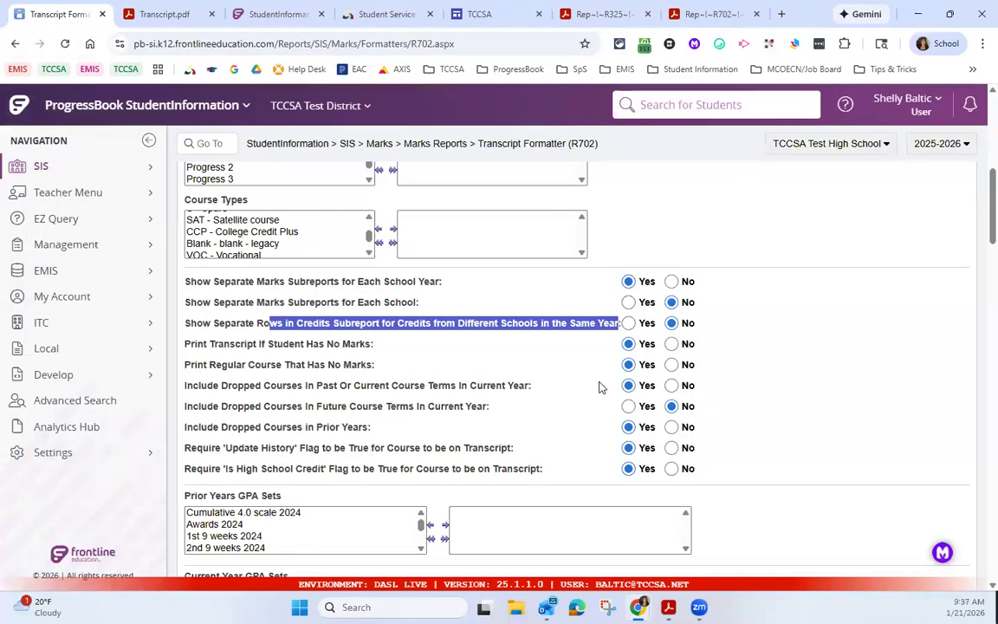
pyautogui.click(672, 323)
pyautogui.click(101, 454)
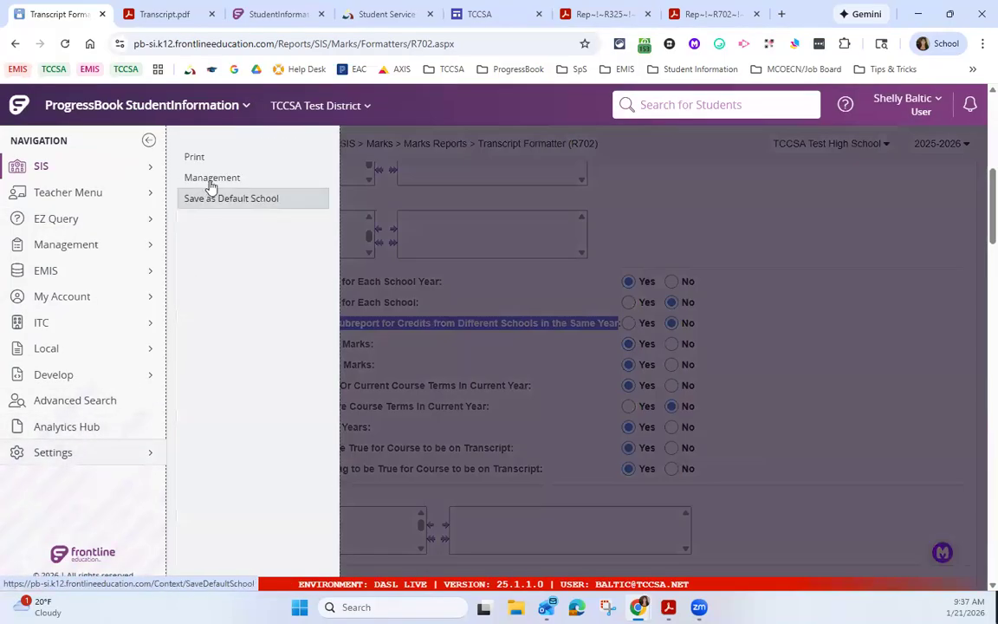
pyautogui.click(208, 179)
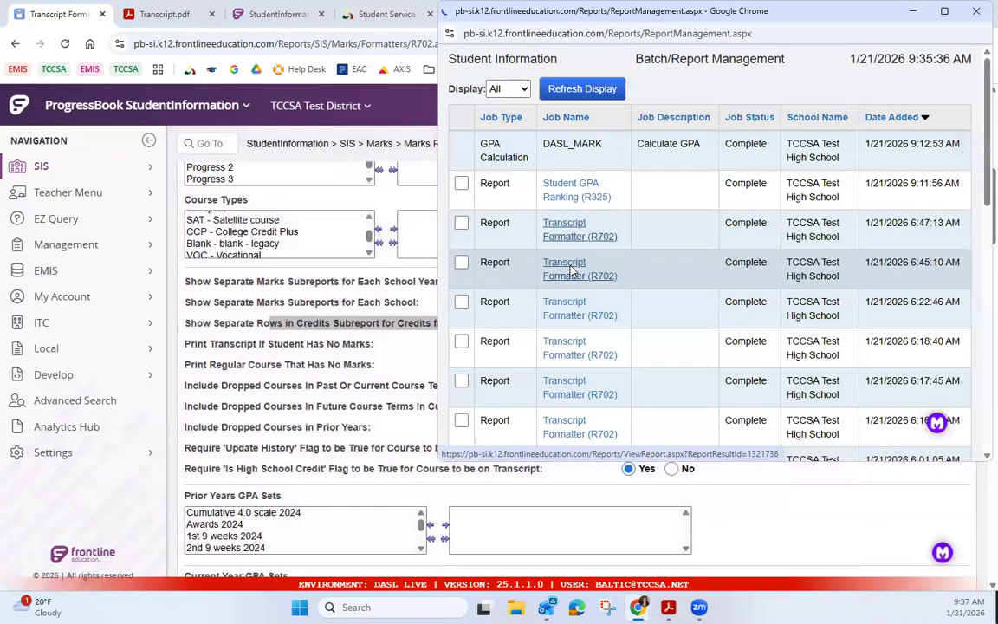
pyautogui.click(572, 277)
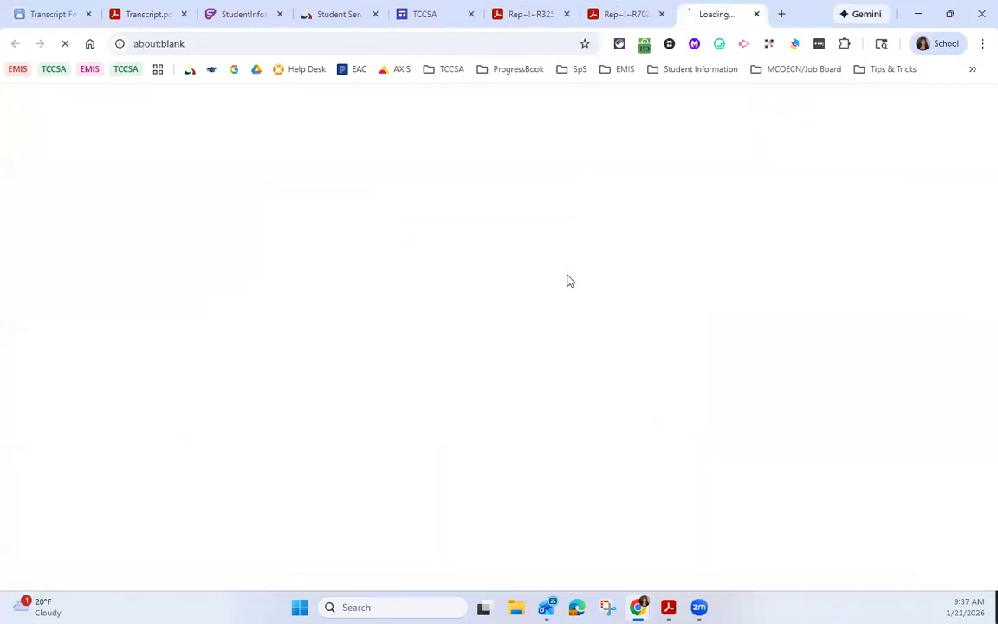
# Step: Examine the second R702 report's criteria and the transcript's credit totals, and close that report
pyautogui.scroll(-3, 643, 391)
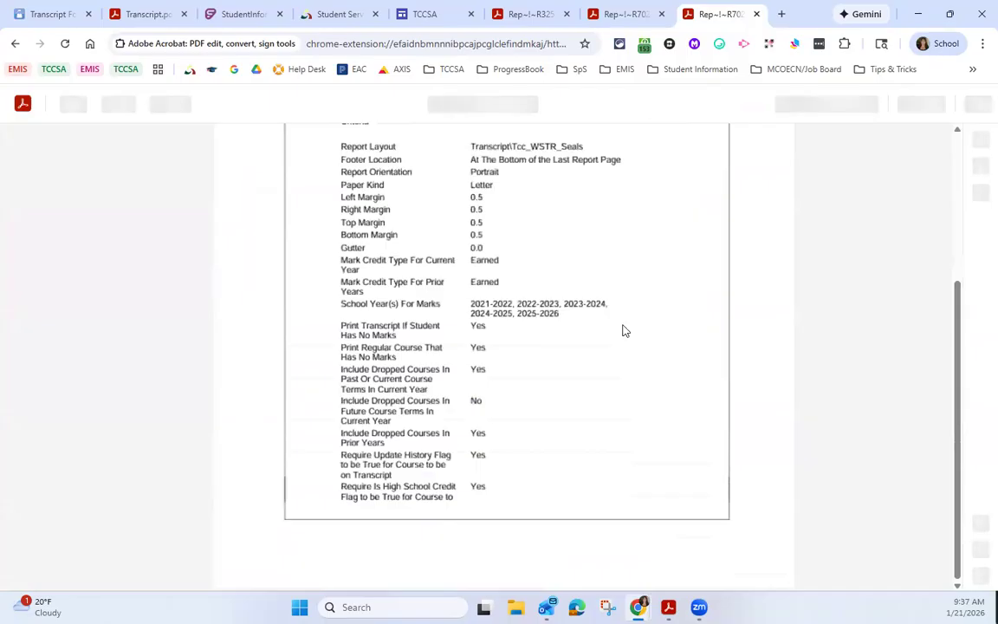
pyautogui.scroll(-10, 628, 336)
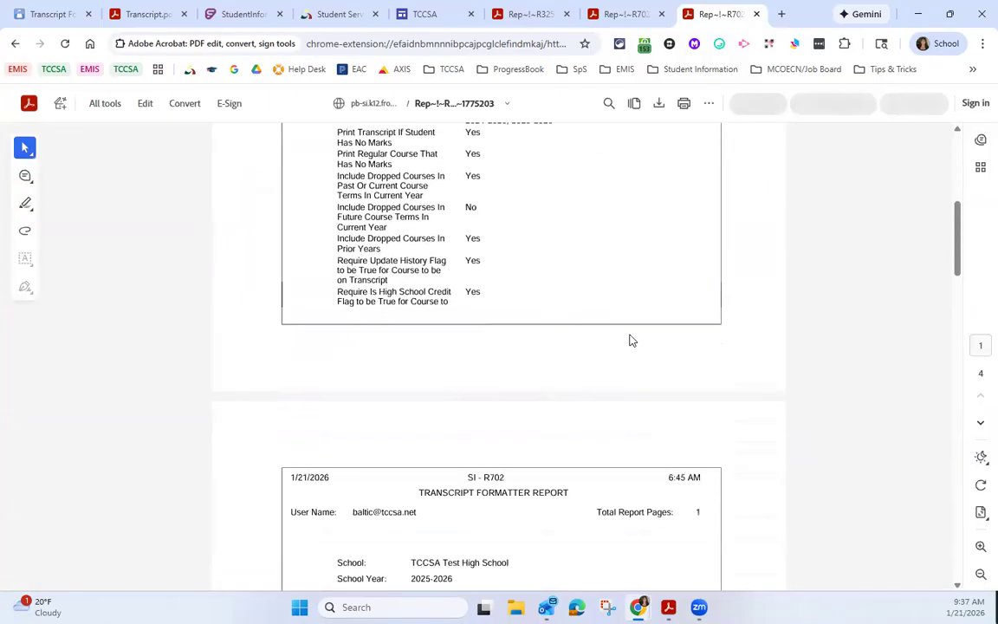
pyautogui.scroll(-8, 631, 340)
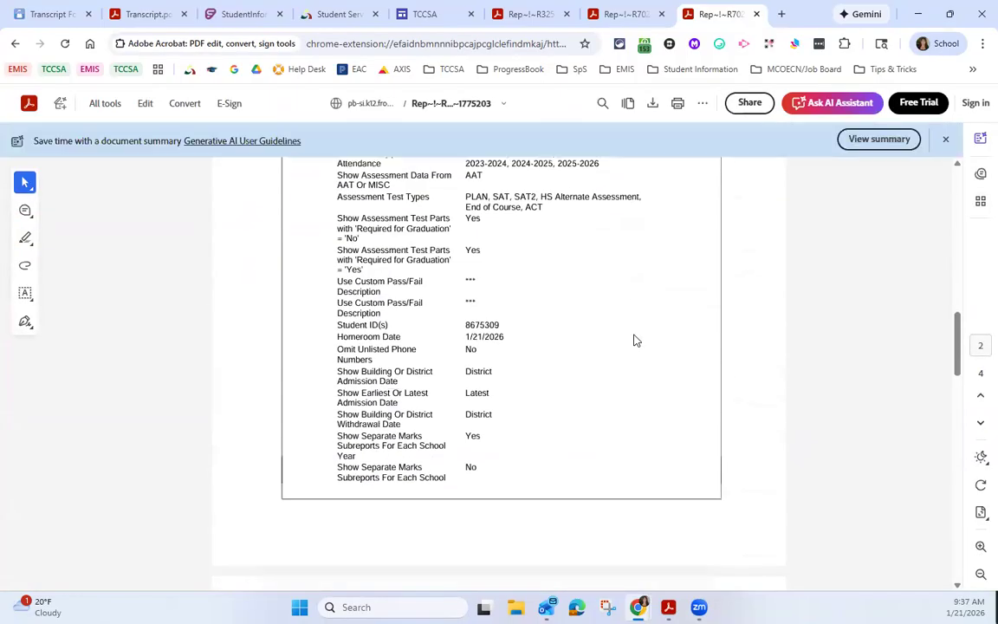
pyautogui.scroll(-8, 634, 340)
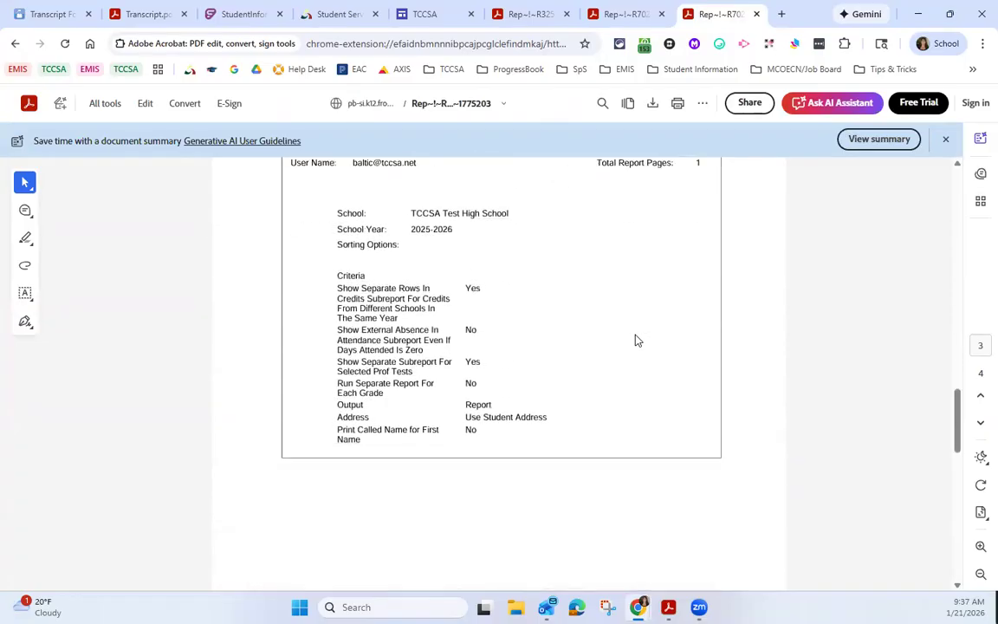
pyautogui.scroll(-8, 635, 340)
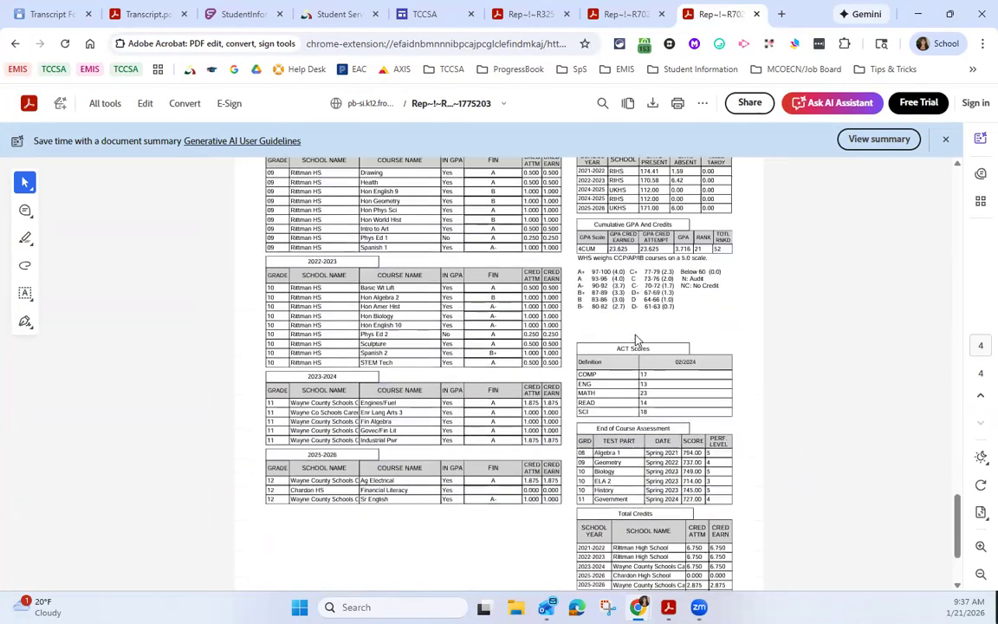
pyautogui.click(756, 14)
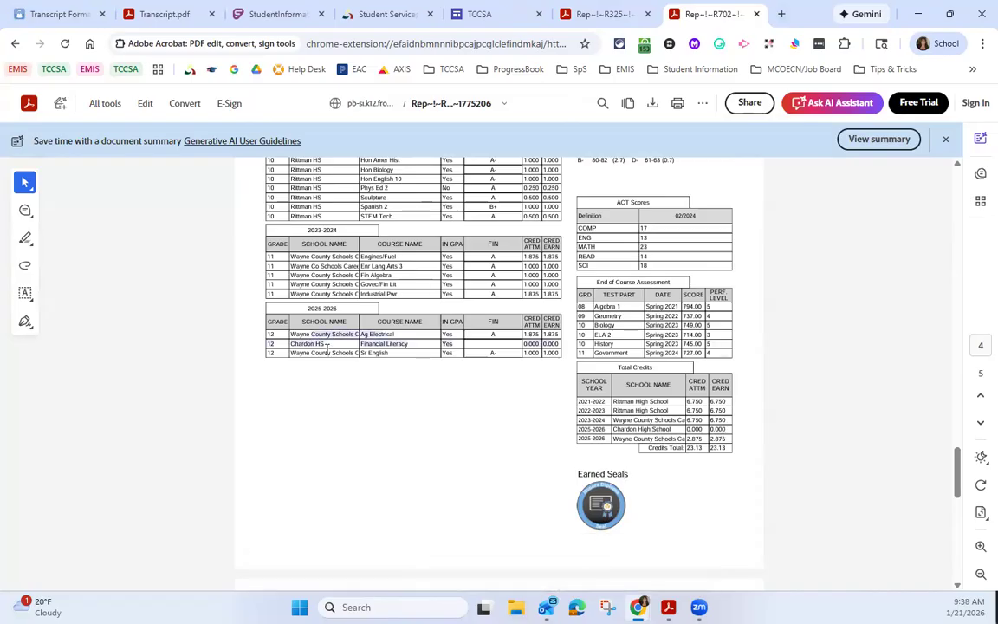
# Step: Highlight the 2025-2026 course rows on the remaining transcript and compare them with the formatter's options for printing without marks
pyautogui.moveTo(327, 346); pyautogui.dragTo(560, 353)
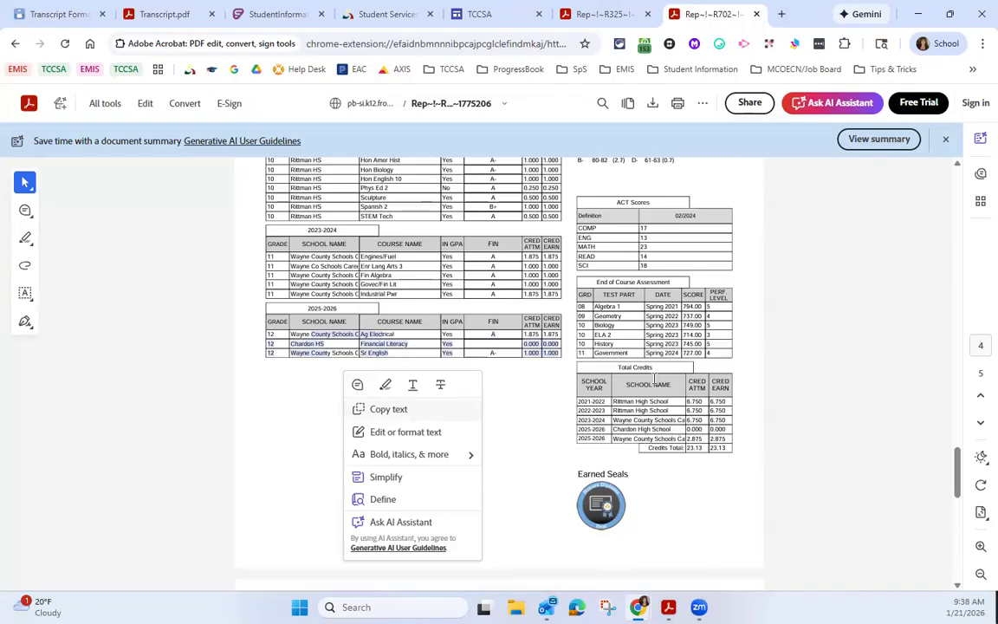
pyautogui.click(57, 23)
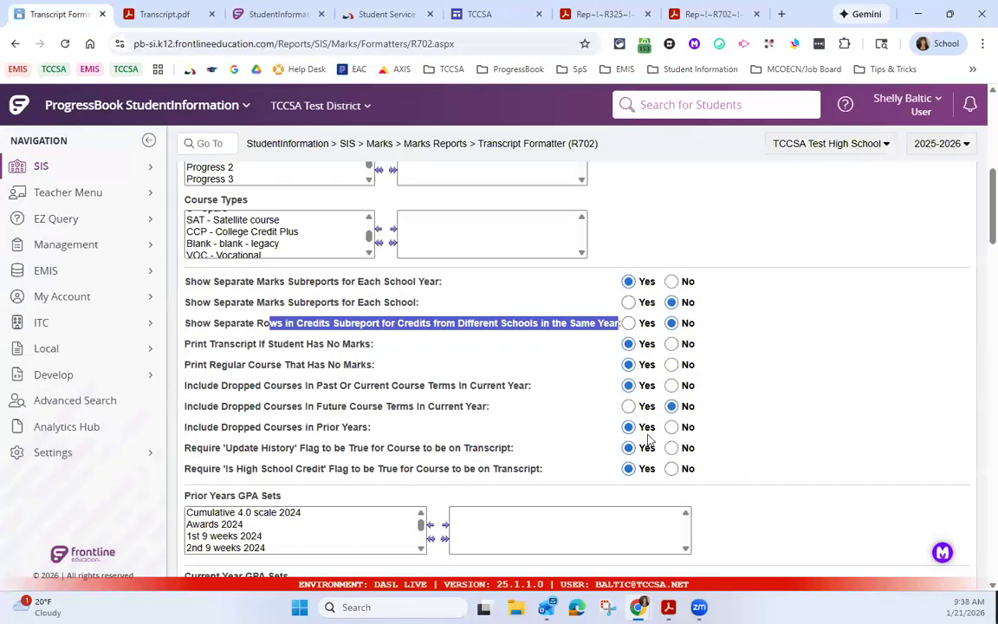
pyautogui.click(639, 333)
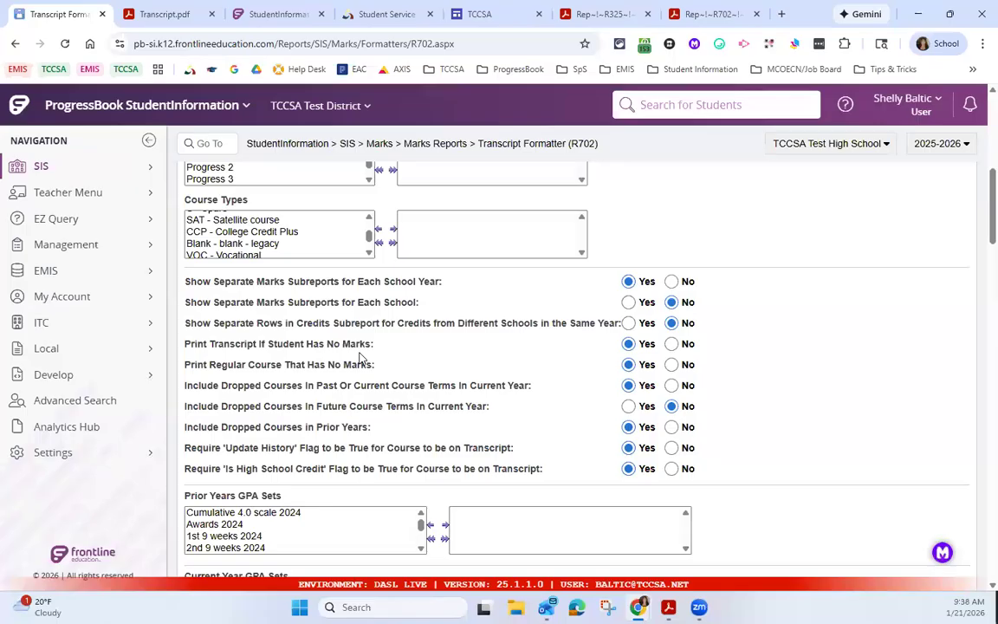
pyautogui.click(706, 14)
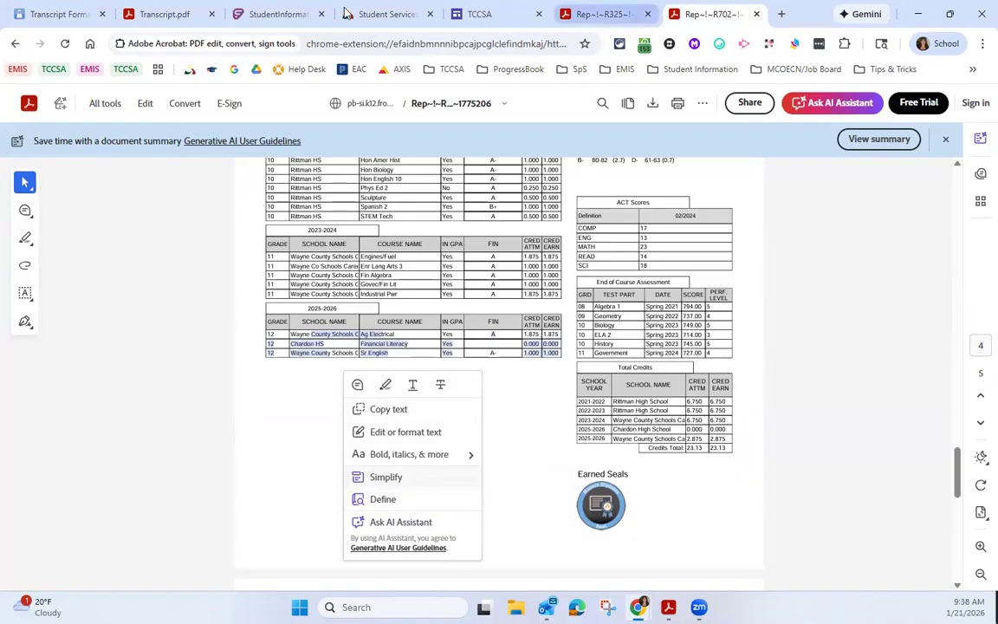
# Step: Highlight the formatter's Print Regular Course That Has No Marks option and compare it with the 2025-2026 course rows on the transcript
pyautogui.click(57, 15)
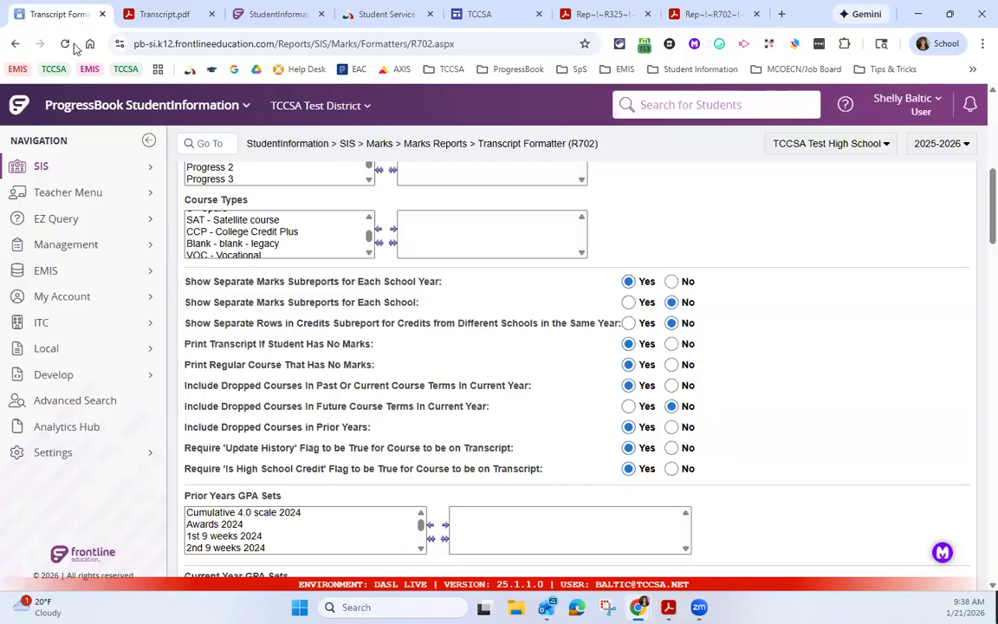
pyautogui.moveTo(222, 364); pyautogui.dragTo(367, 365)
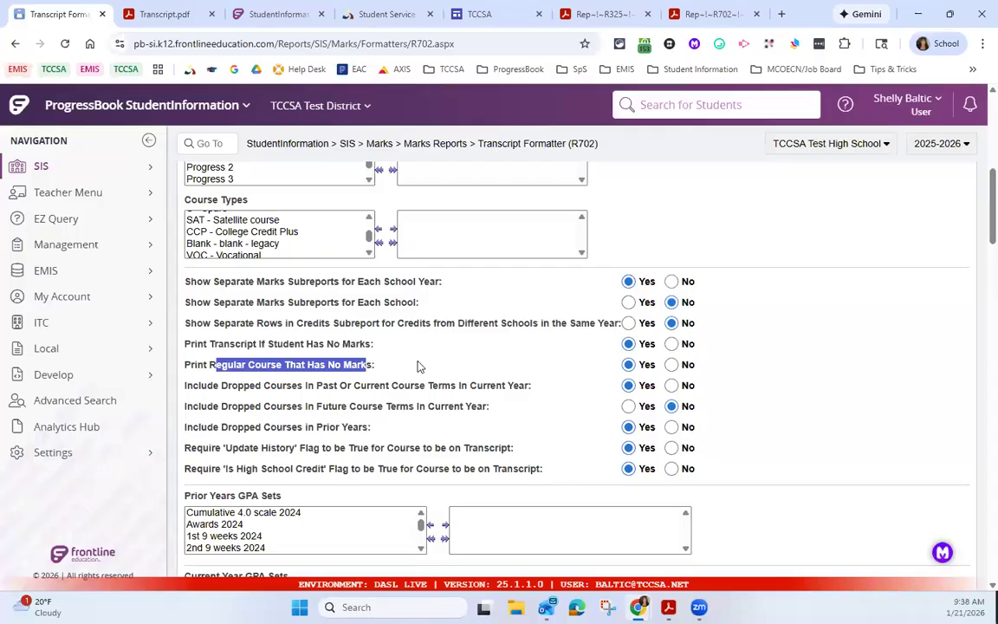
pyautogui.click(697, 14)
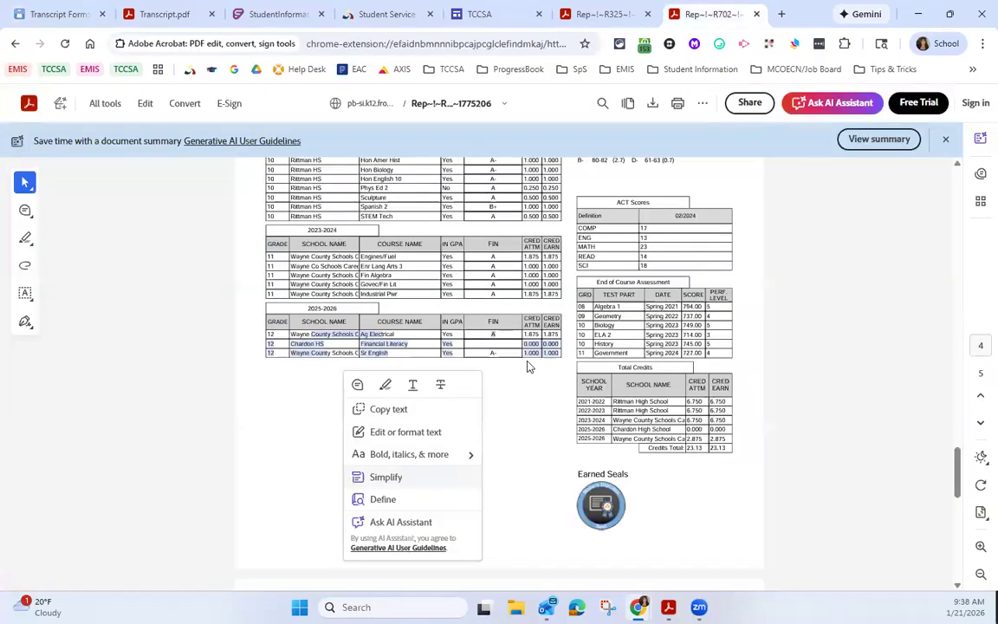
pyautogui.click(476, 360)
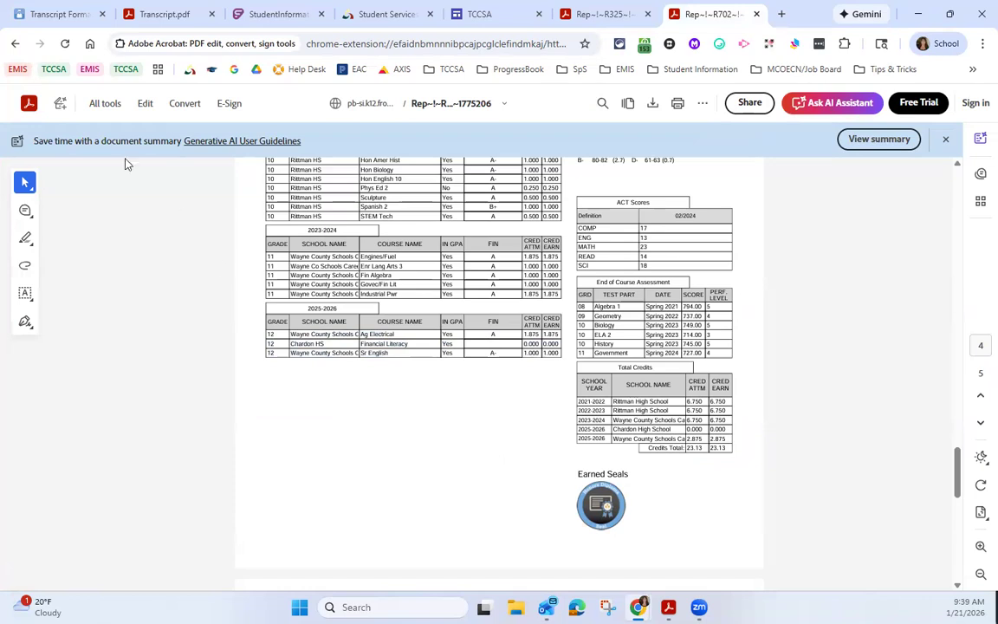
# Step: In the formatter, highlight the option for dropped courses in future terms and the 'Update History' and 'Is High School Credit' flag requirements
pyautogui.click(67, 15)
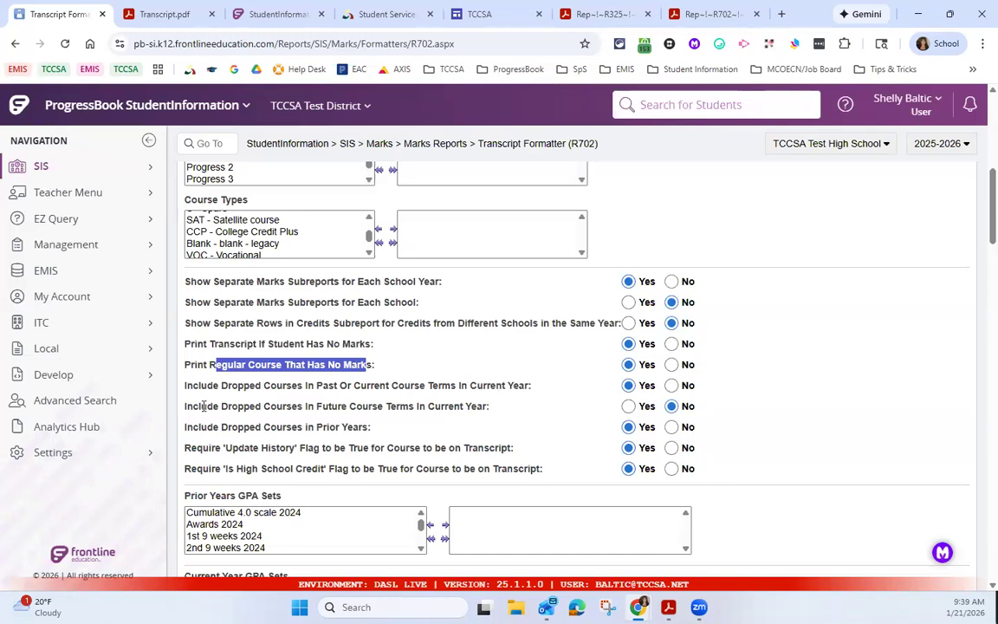
pyautogui.moveTo(188, 406); pyautogui.dragTo(232, 406)
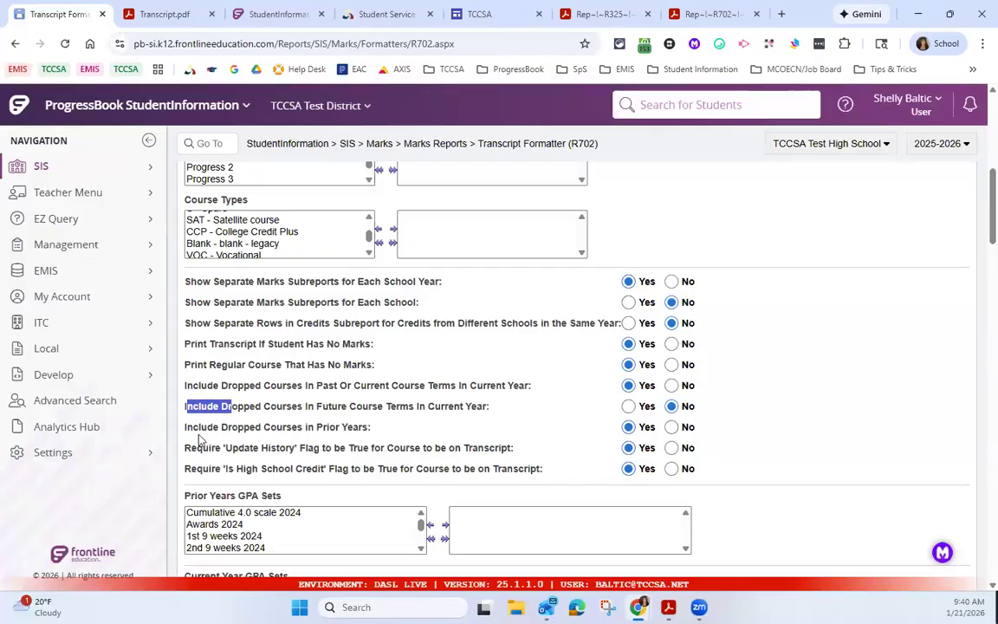
pyautogui.moveTo(192, 447); pyautogui.dragTo(342, 488)
pyautogui.click(342, 487)
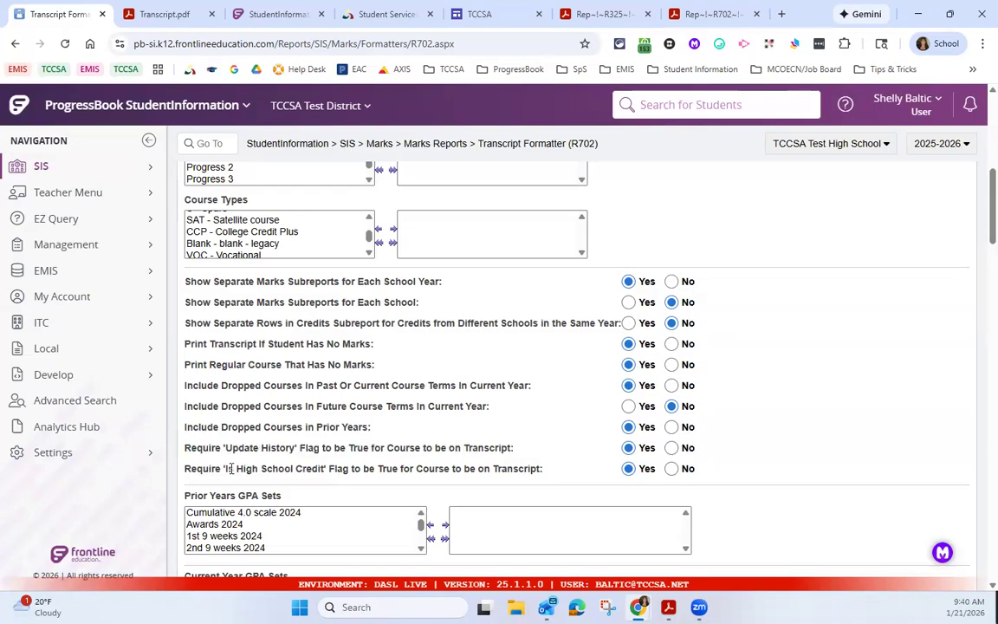
pyautogui.moveTo(227, 467); pyautogui.dragTo(331, 465)
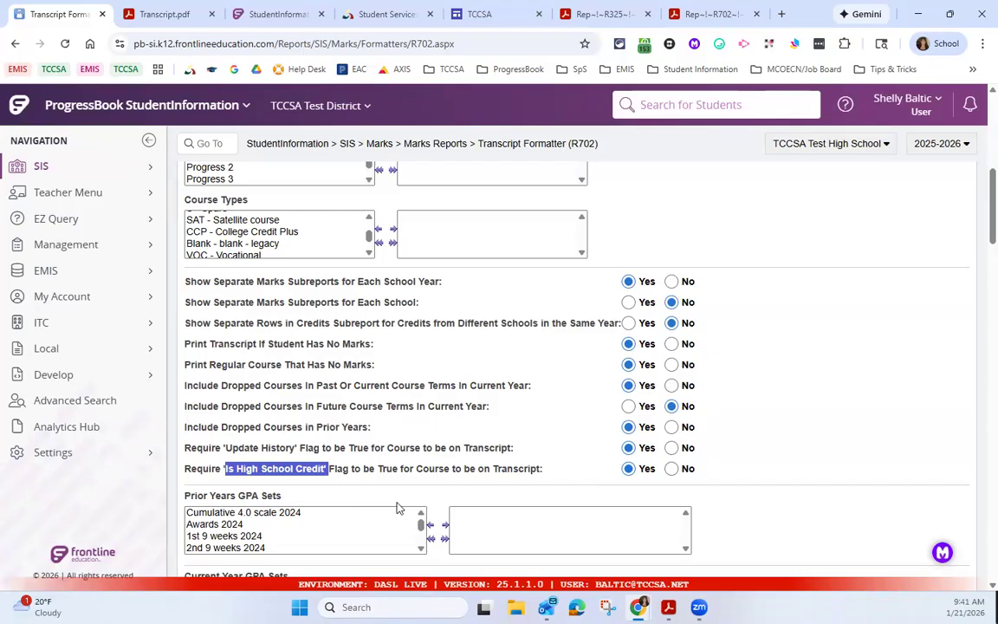
pyautogui.moveTo(225, 448); pyautogui.dragTo(330, 459)
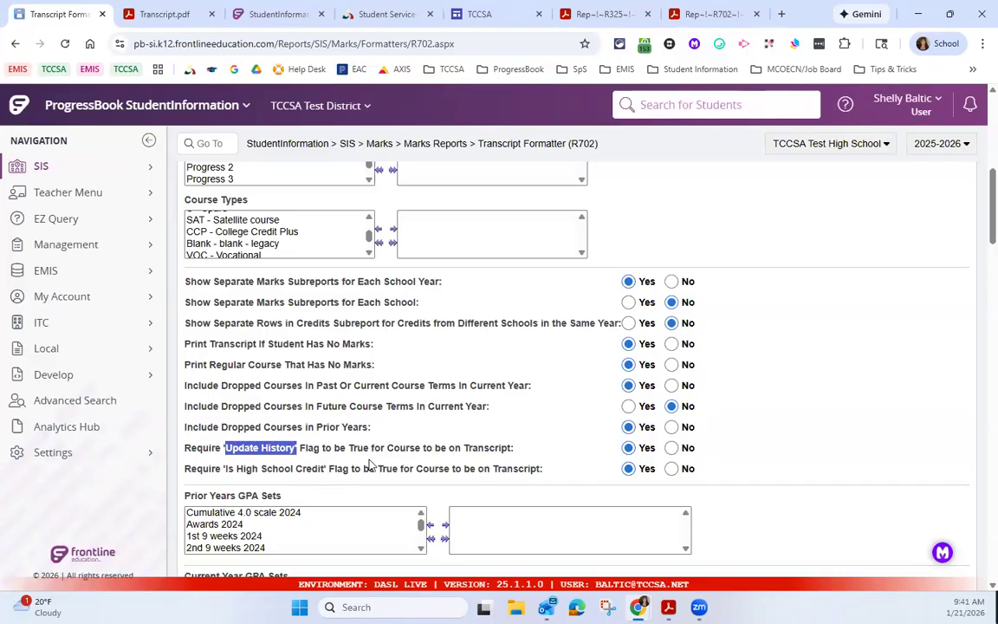
# Step: Add Cumulative 4.0 scale 2025 to the selected Current Year GPA Sets and look through the available Prior Years GPA Sets
pyautogui.scroll(-1, 369, 465)
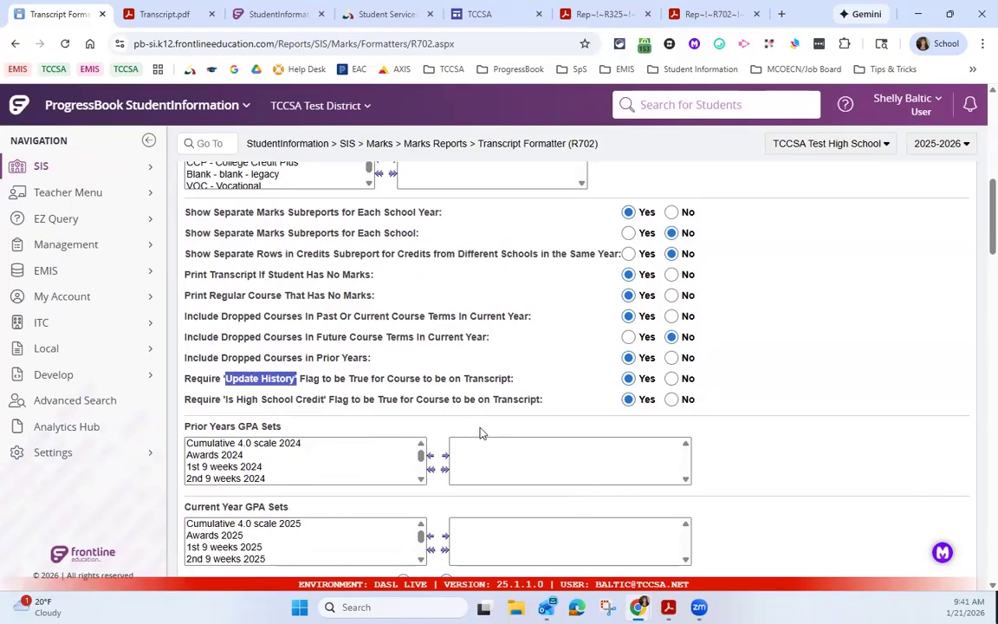
pyautogui.scroll(-1, 483, 433)
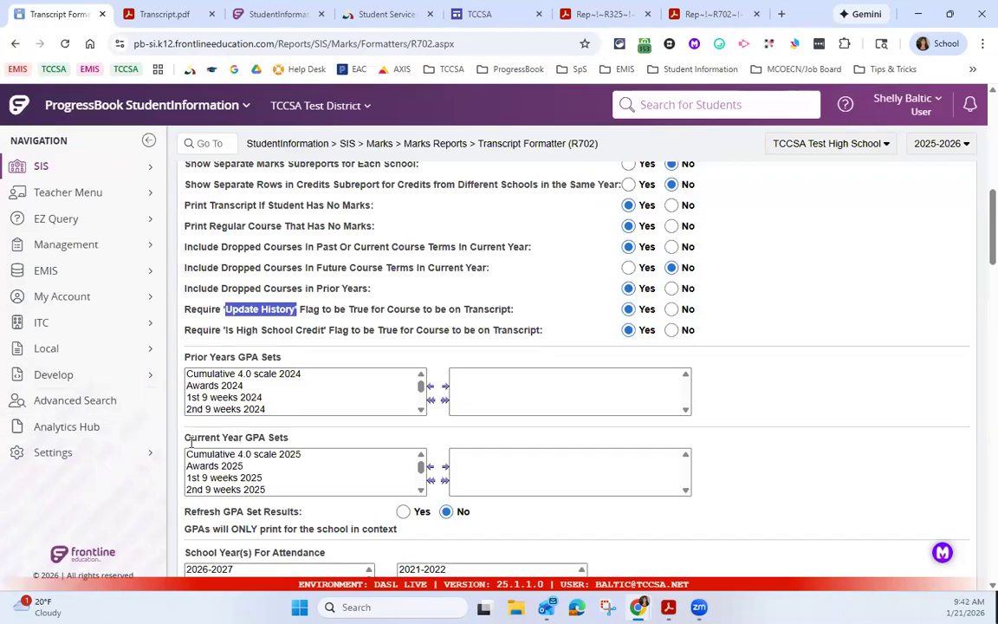
pyautogui.doubleClick(213, 457)
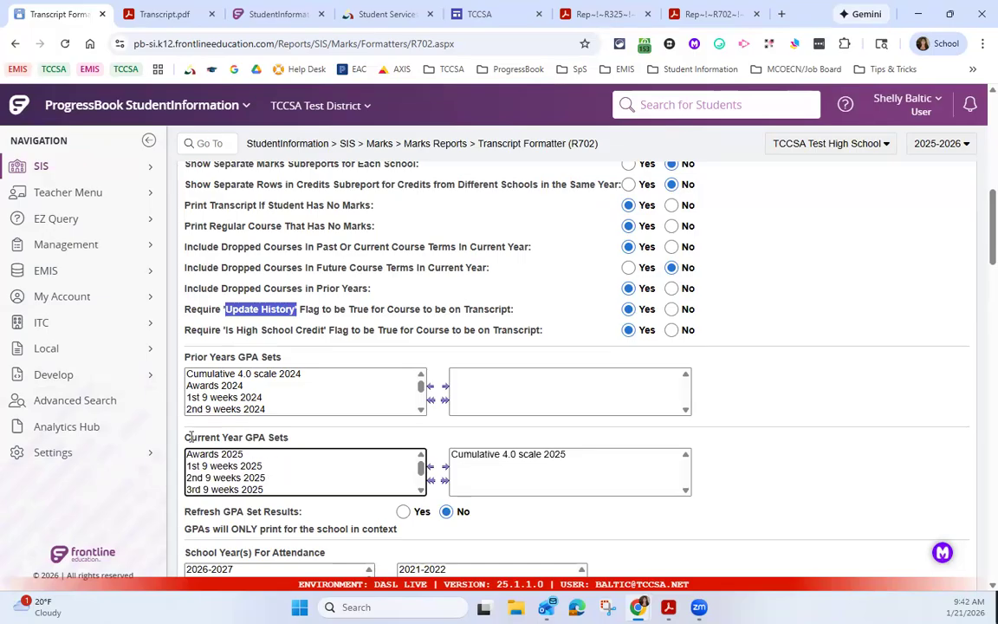
pyautogui.moveTo(189, 438); pyautogui.dragTo(279, 437)
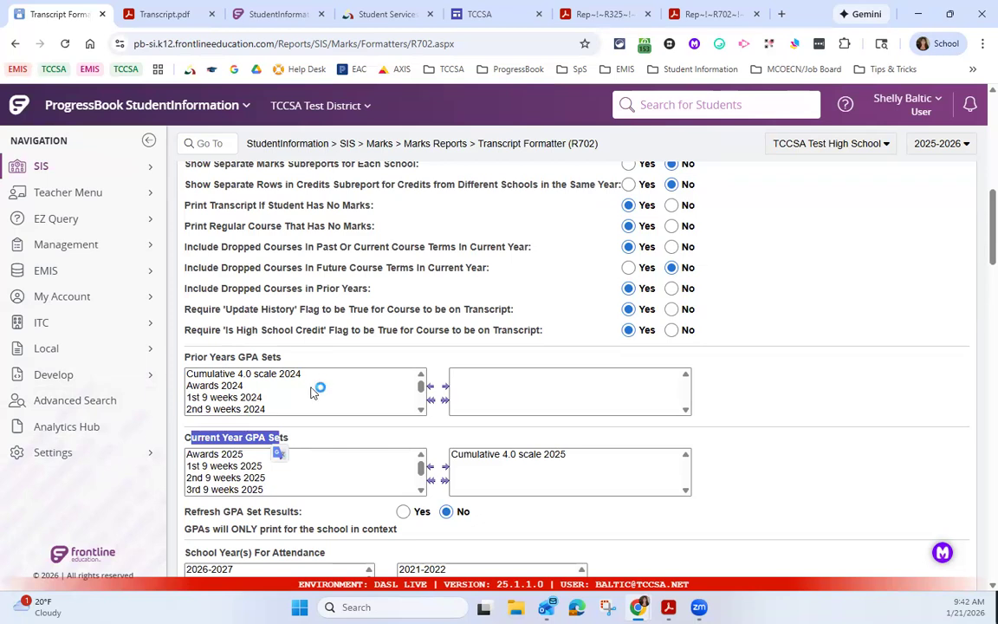
pyautogui.scroll(-2, 313, 413)
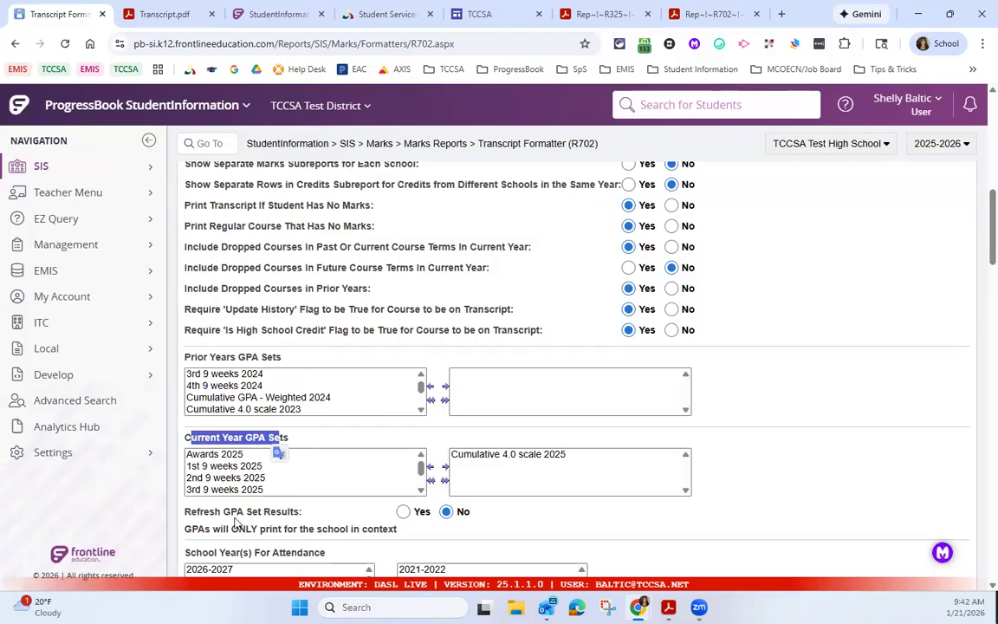
# Step: Set Refresh GPA Set Results to Yes
pyautogui.moveTo(186, 512); pyautogui.dragTo(302, 514)
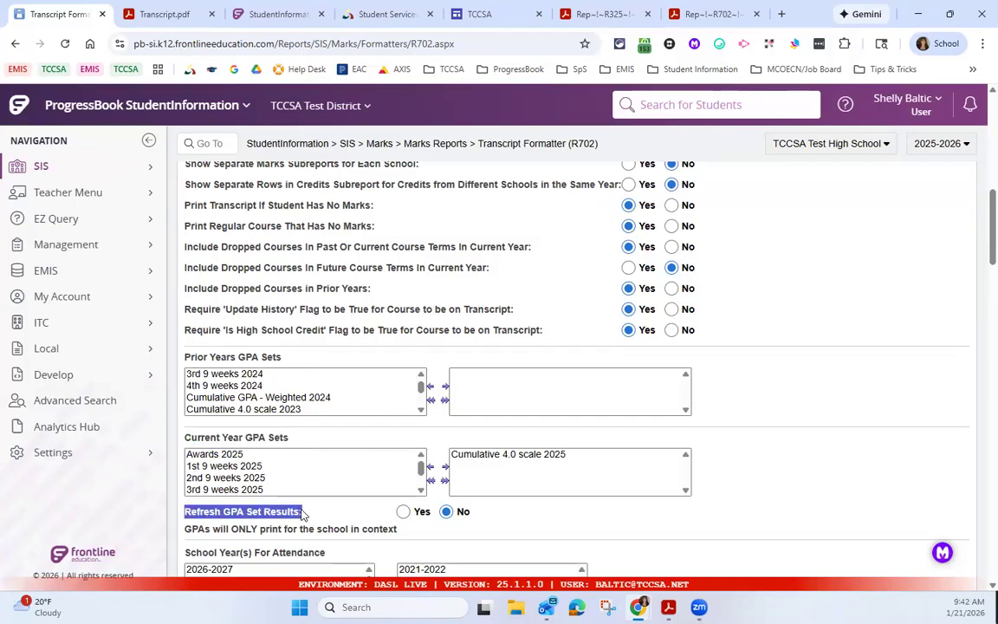
pyautogui.click(402, 511)
pyautogui.scroll(-2, 287, 450)
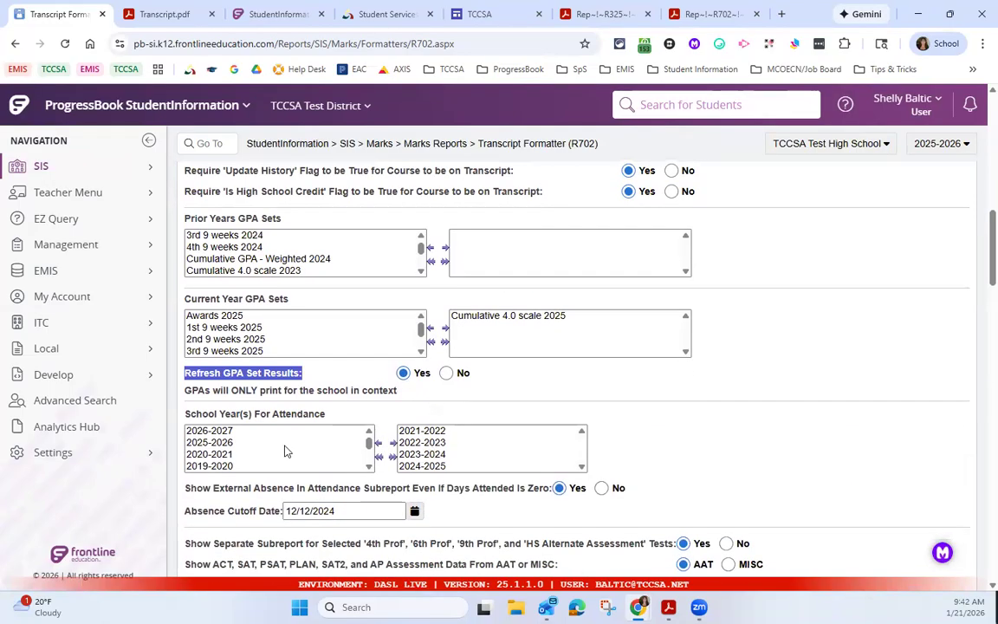
pyautogui.click(173, 373)
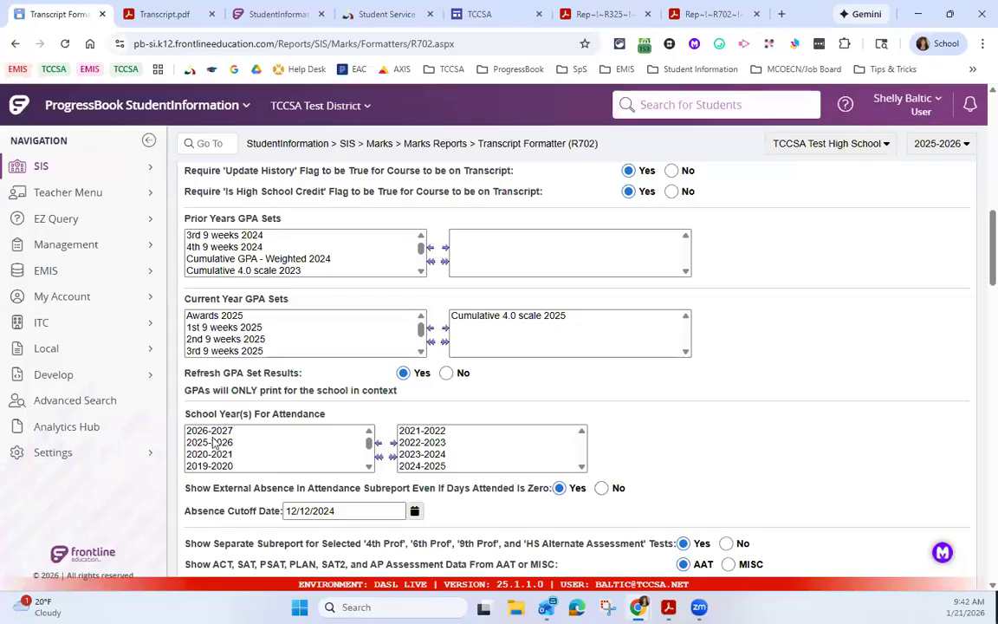
# Step: Add 2025-2026 to the selected school years for attendance and remove 2021-2022 from them
pyautogui.doubleClick(219, 443)
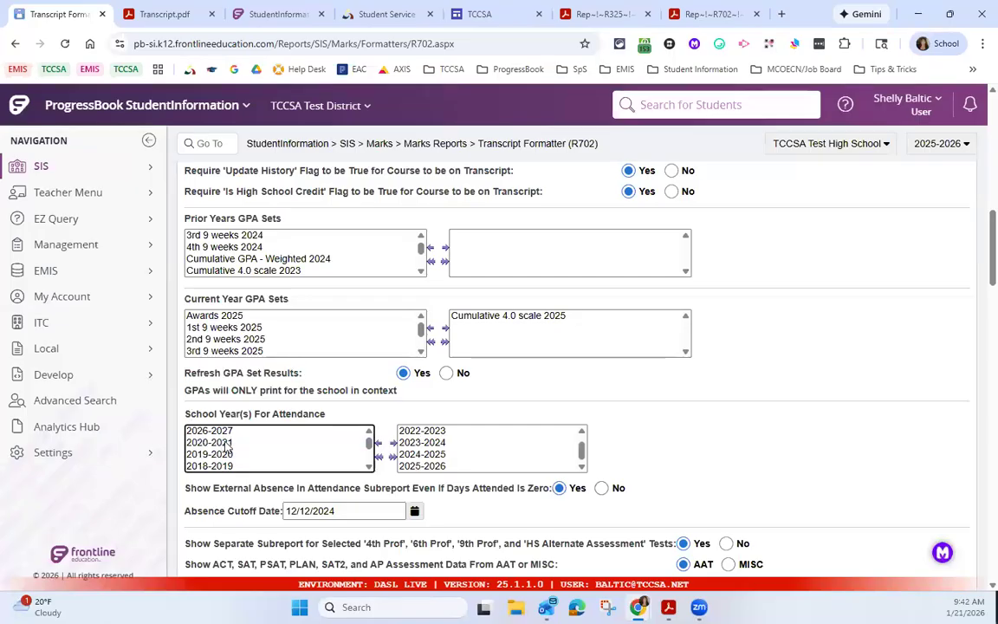
pyautogui.click(448, 443)
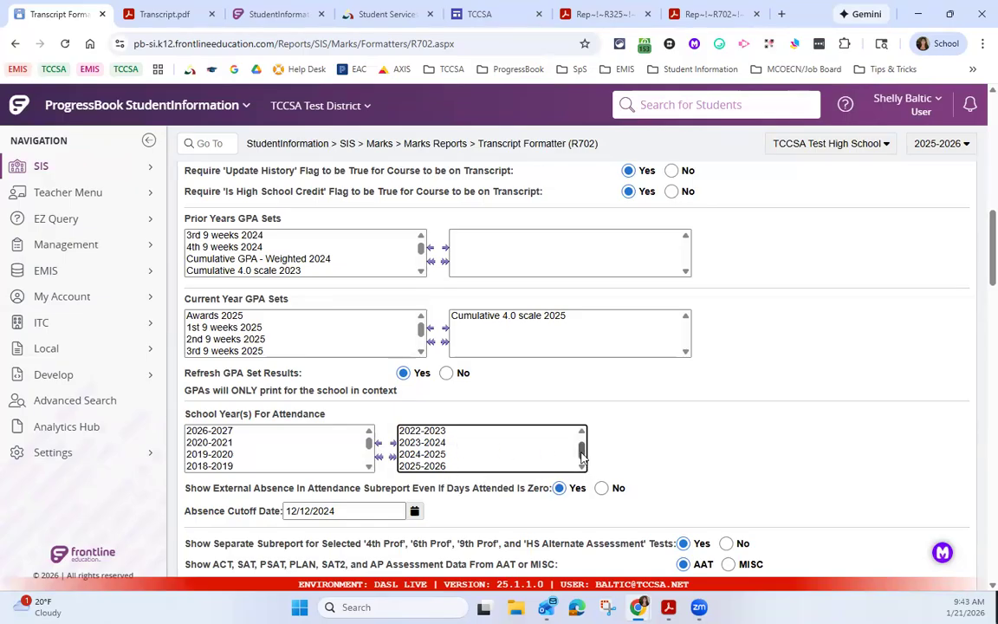
pyautogui.scroll(1, 582, 445)
pyautogui.doubleClick(485, 432)
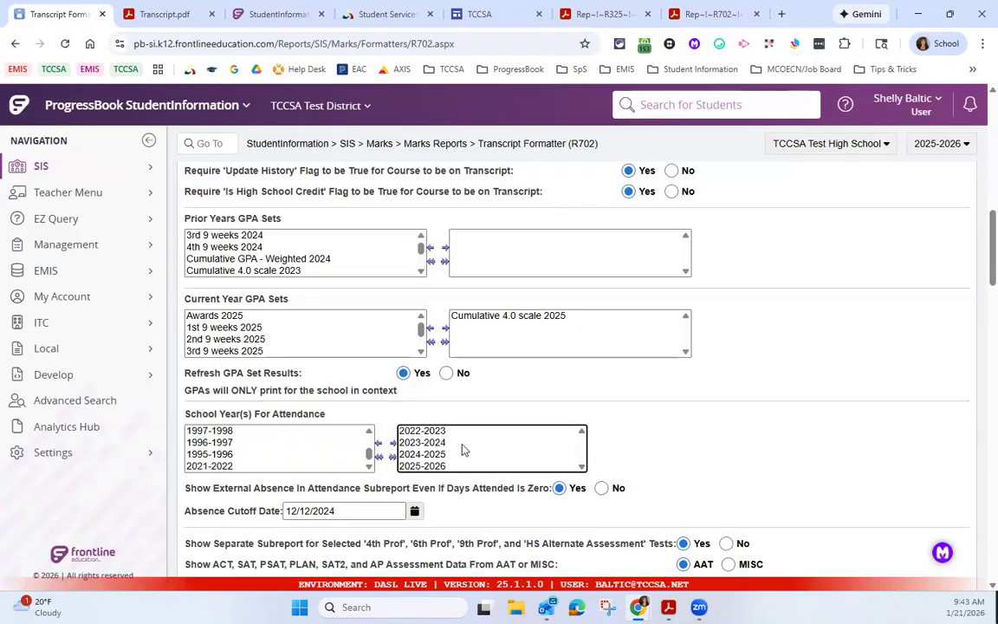
# Step: Set the Absence Cutoff Date to 01/16/2026
pyautogui.scroll(-1, 344, 460)
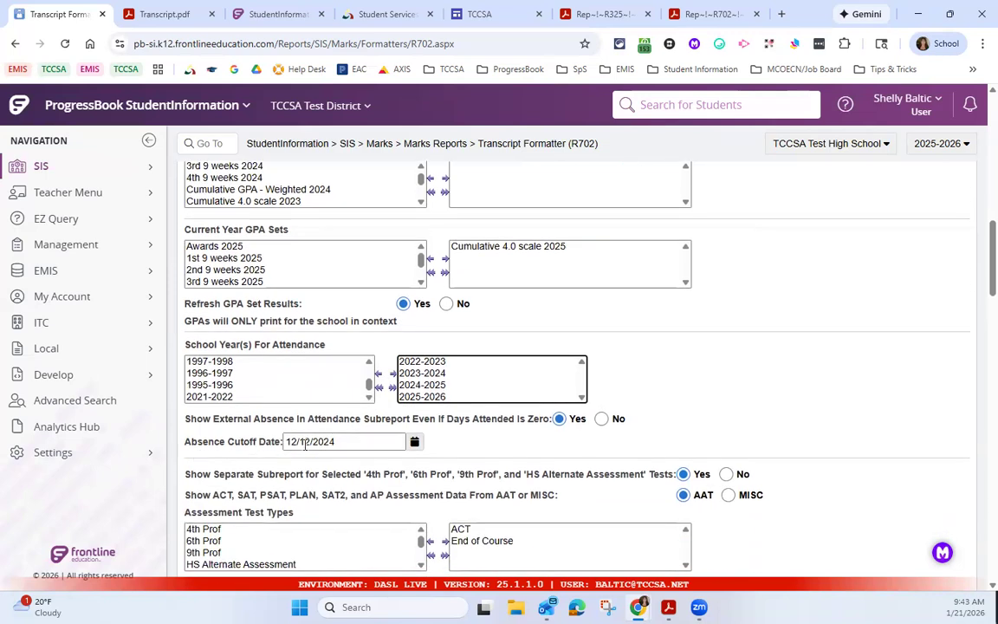
pyautogui.click(414, 442)
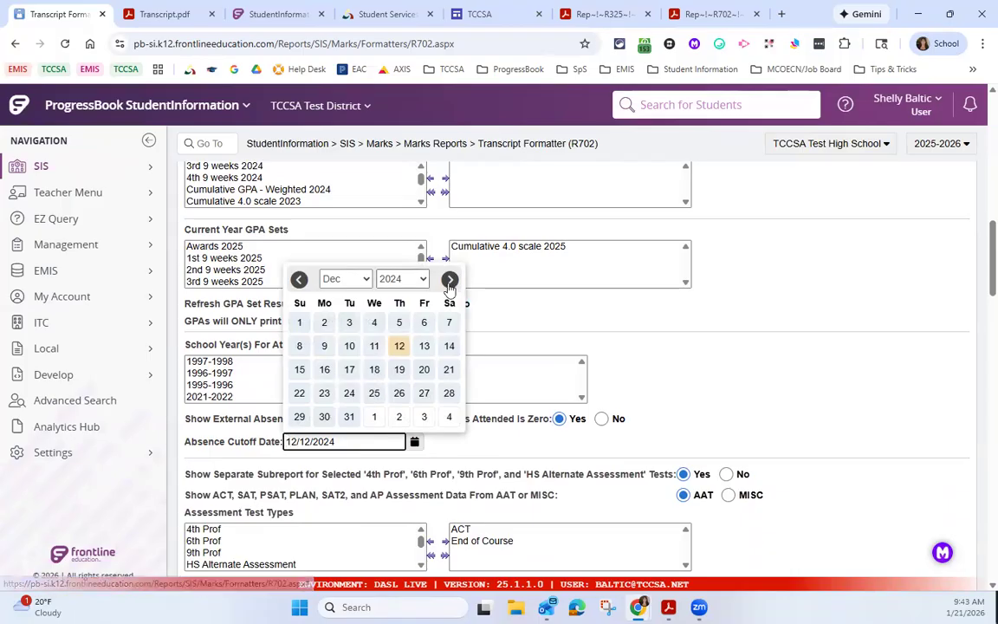
pyautogui.click(416, 281)
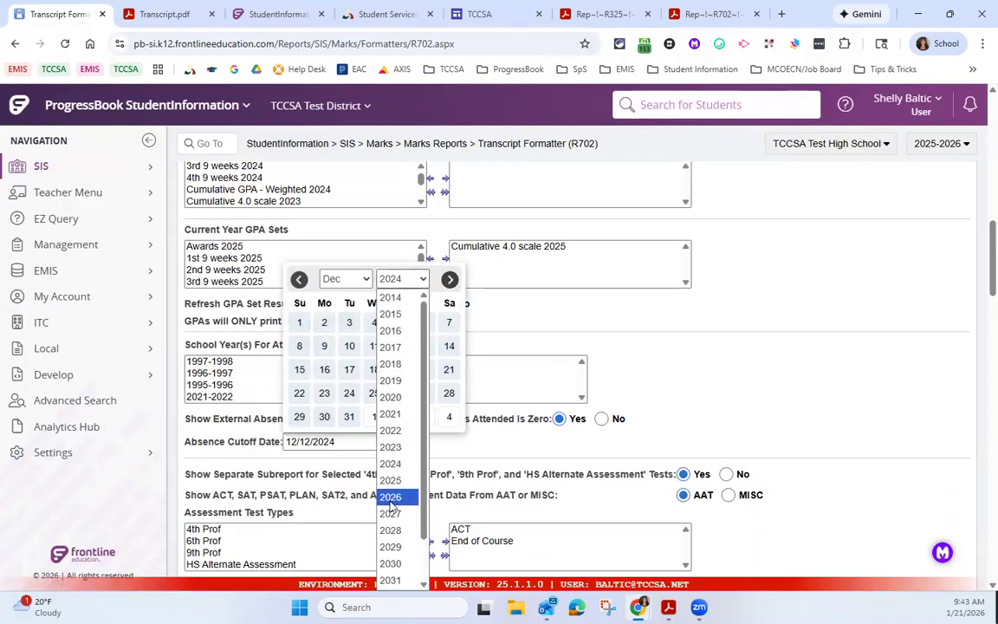
pyautogui.click(390, 496)
pyautogui.click(344, 278)
pyautogui.click(329, 296)
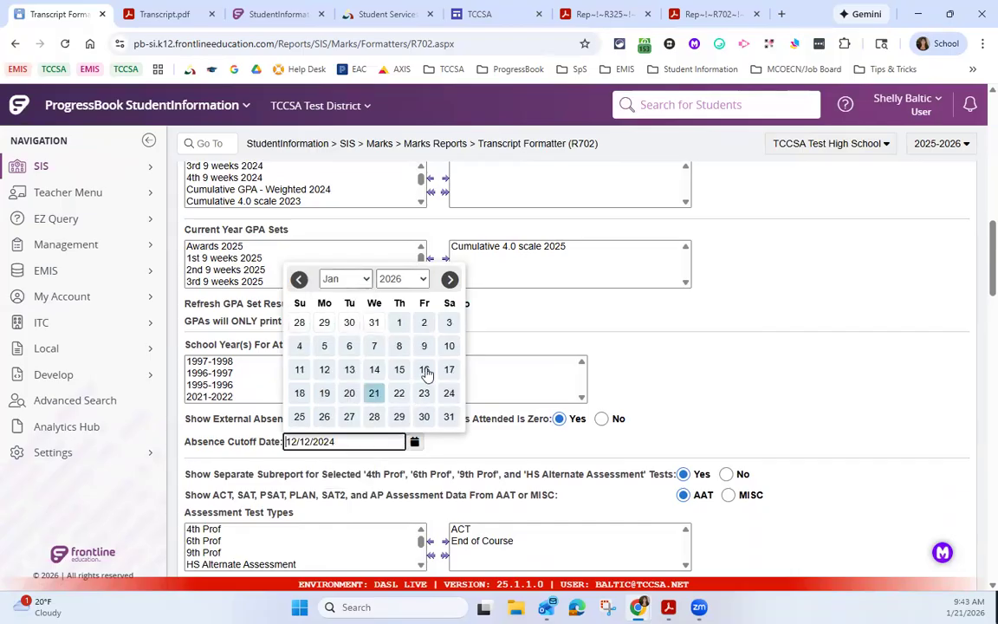
pyautogui.click(424, 370)
pyautogui.click(477, 391)
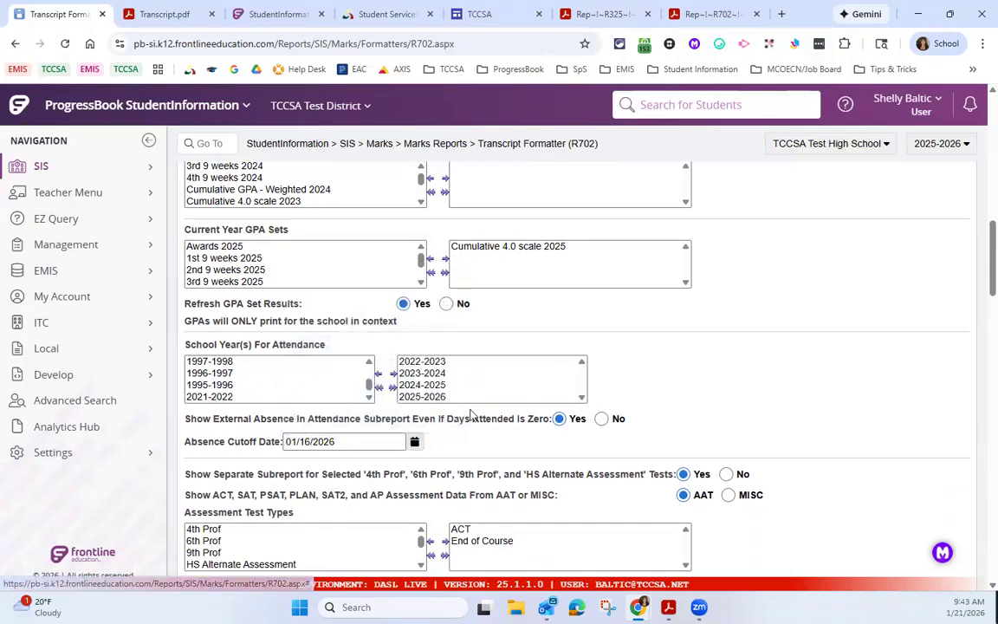
# Step: Highlight the Show External Absence option for the attendance subreport when days attended is zero
pyautogui.scroll(-3, 637, 412)
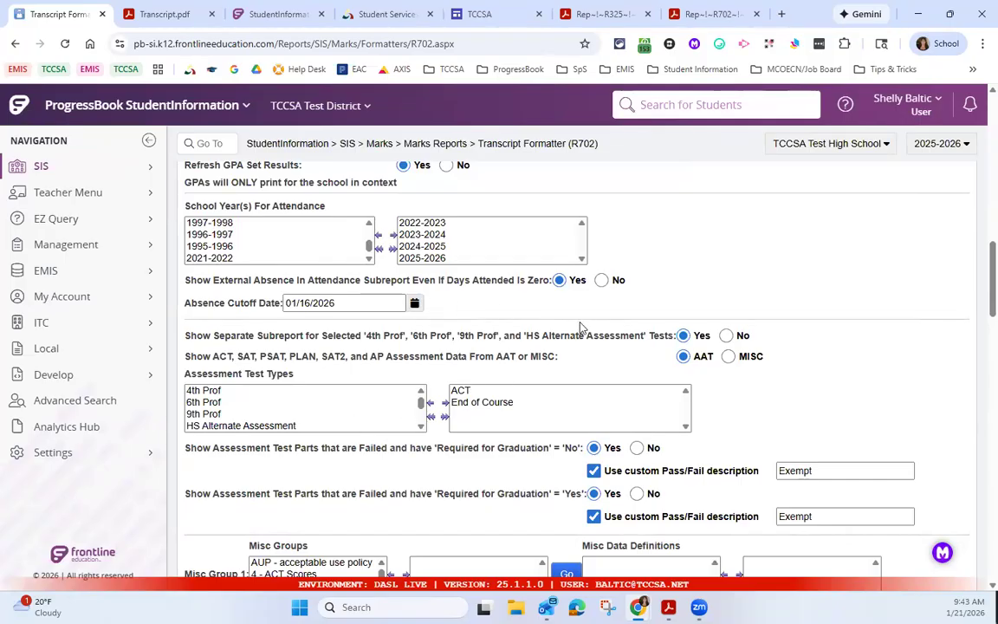
pyautogui.scroll(1, 518, 324)
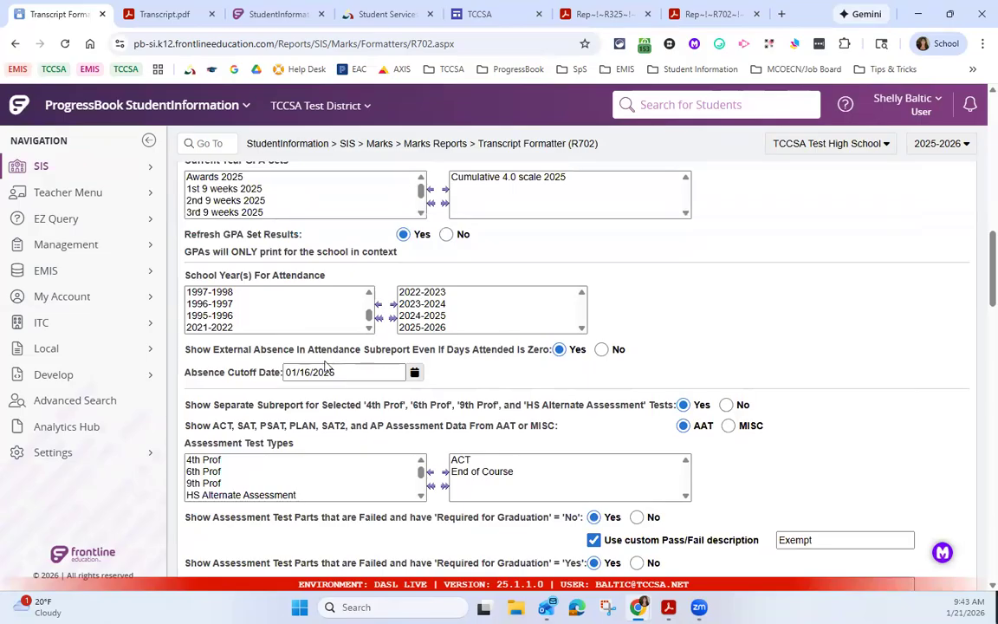
pyautogui.moveTo(194, 349); pyautogui.dragTo(295, 350)
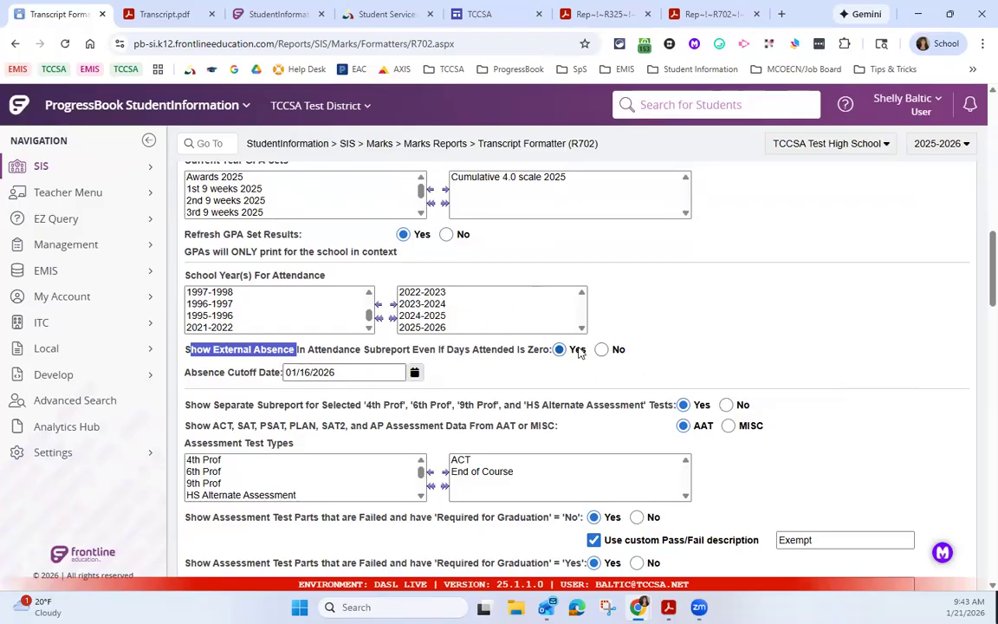
# Step: Highlight the assessment subreport options, mark ACT and End of Course in turn among the selected test types, and look through the available types
pyautogui.scroll(-1, 579, 348)
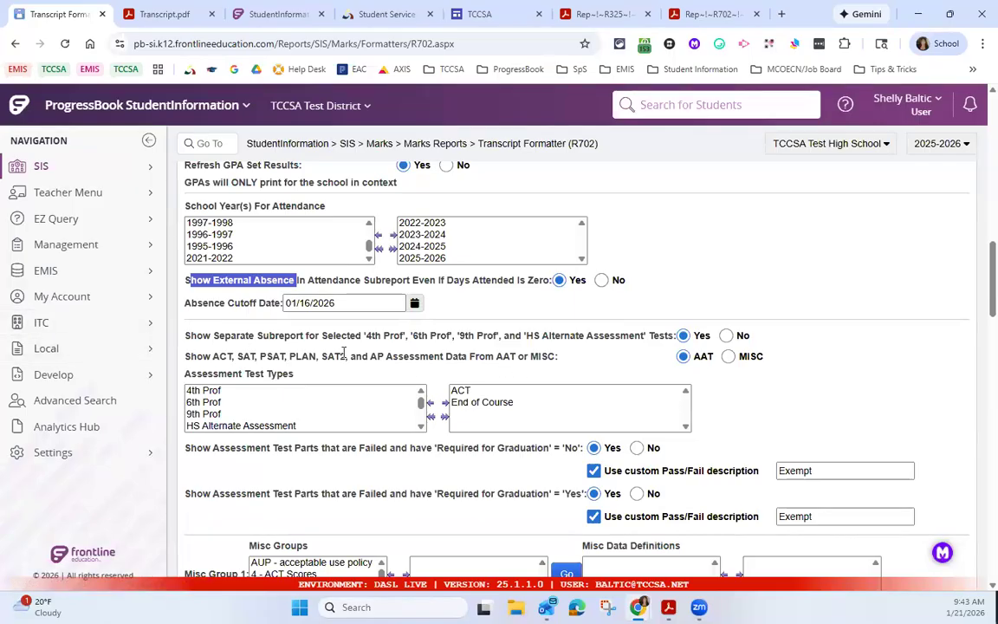
pyautogui.moveTo(300, 336)
pyautogui.mouseDown()
pyautogui.moveTo(292, 356)
pyautogui.moveTo(299, 344)
pyautogui.mouseUp()
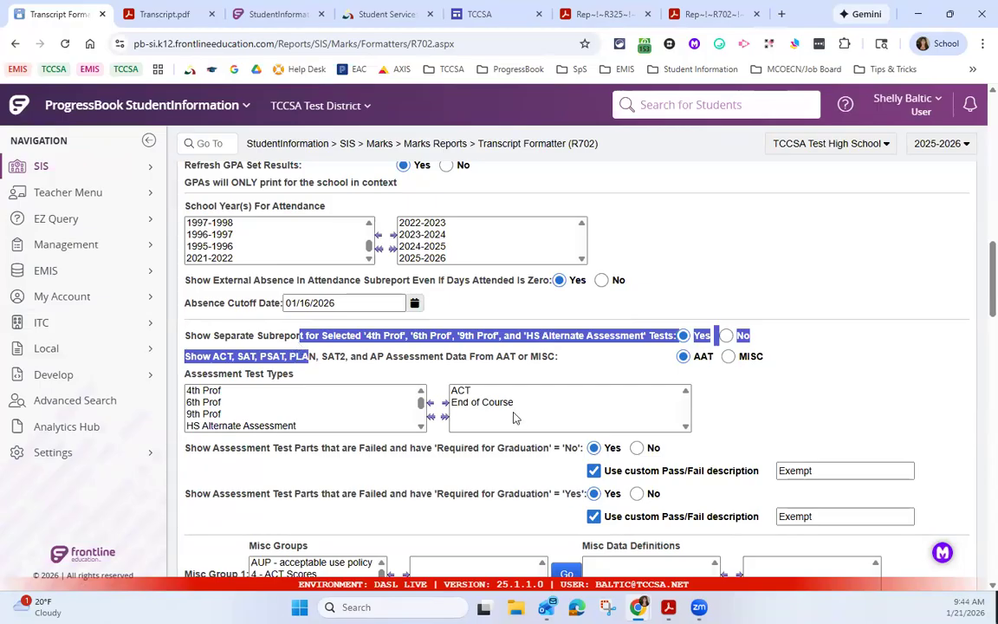
pyautogui.click(293, 386)
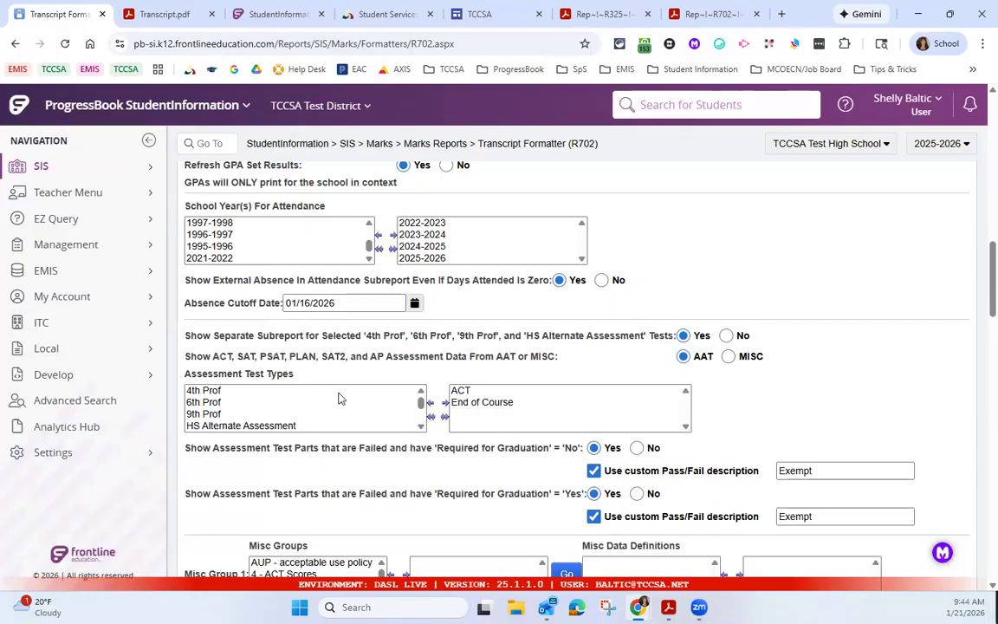
pyautogui.click(462, 393)
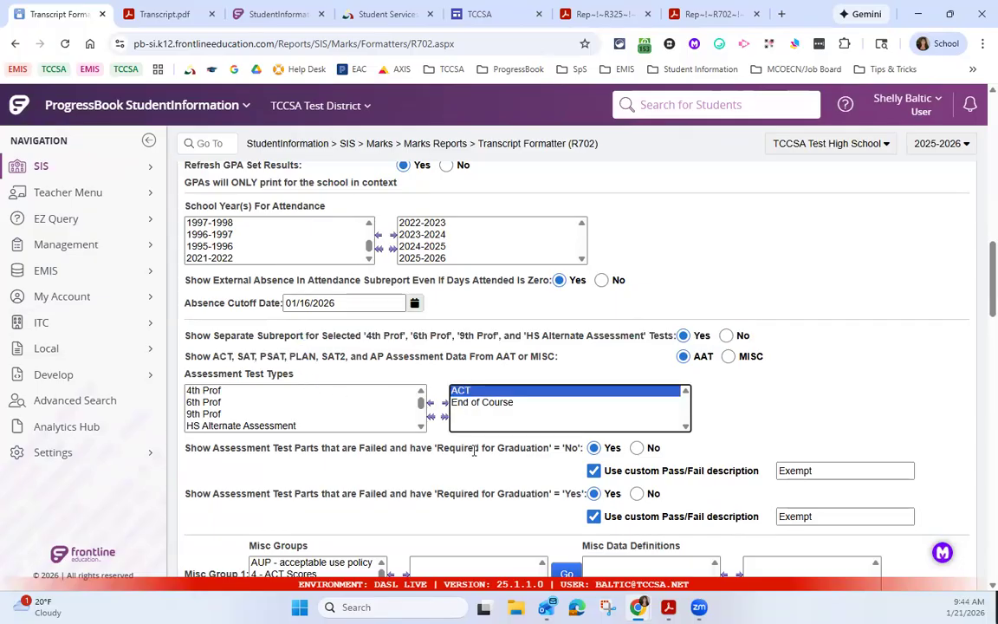
pyautogui.click(469, 404)
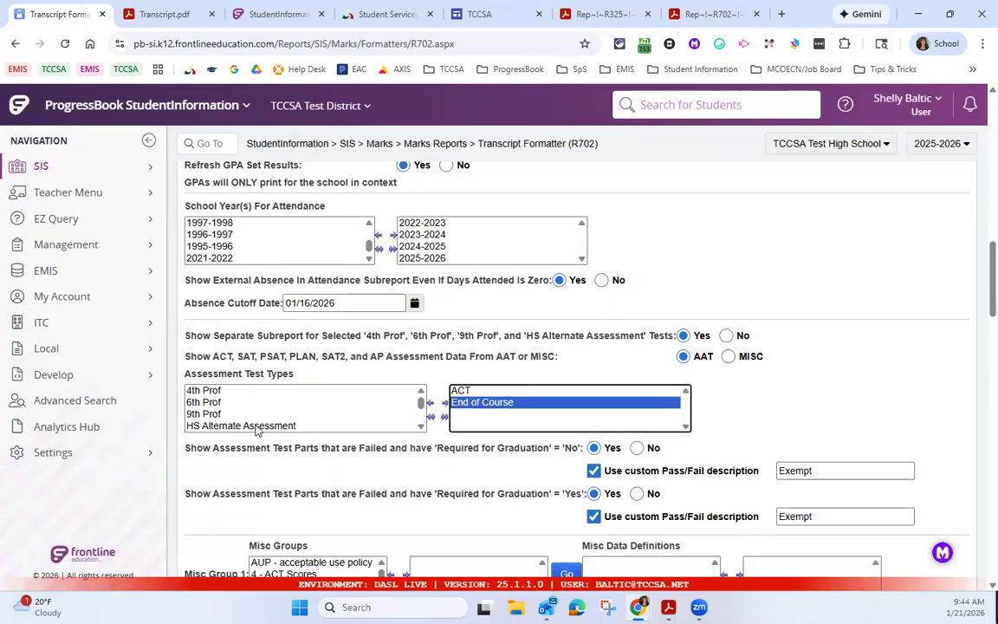
pyautogui.scroll(-2, 269, 417)
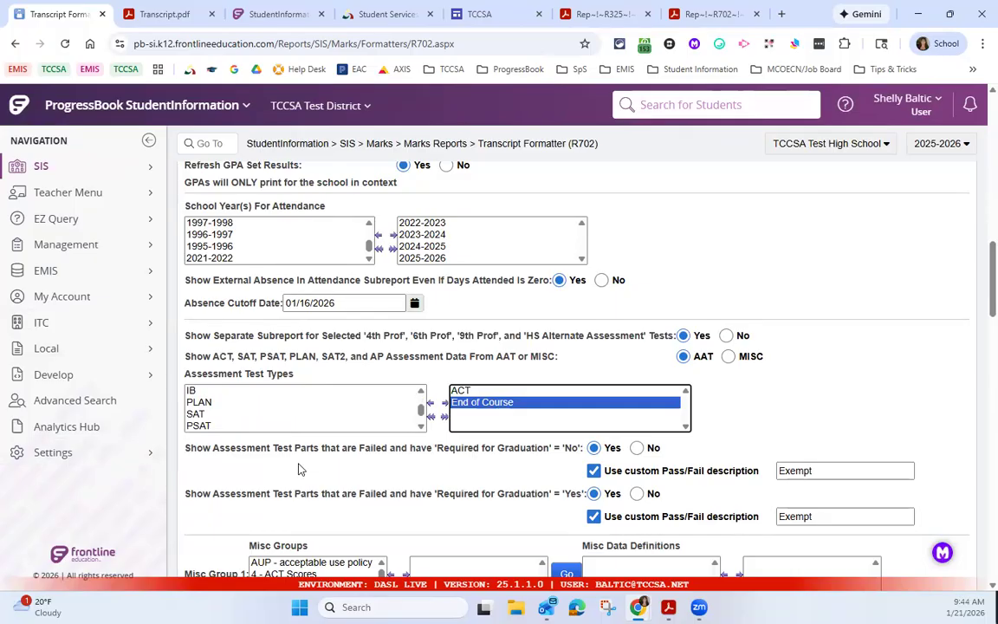
# Step: Look through the four Misc Group selections and highlight the Choose Graduation Eligibility Rule option
pyautogui.scroll(-1, 299, 468)
pyautogui.scroll(-1, 298, 469)
pyautogui.scroll(-4, 316, 442)
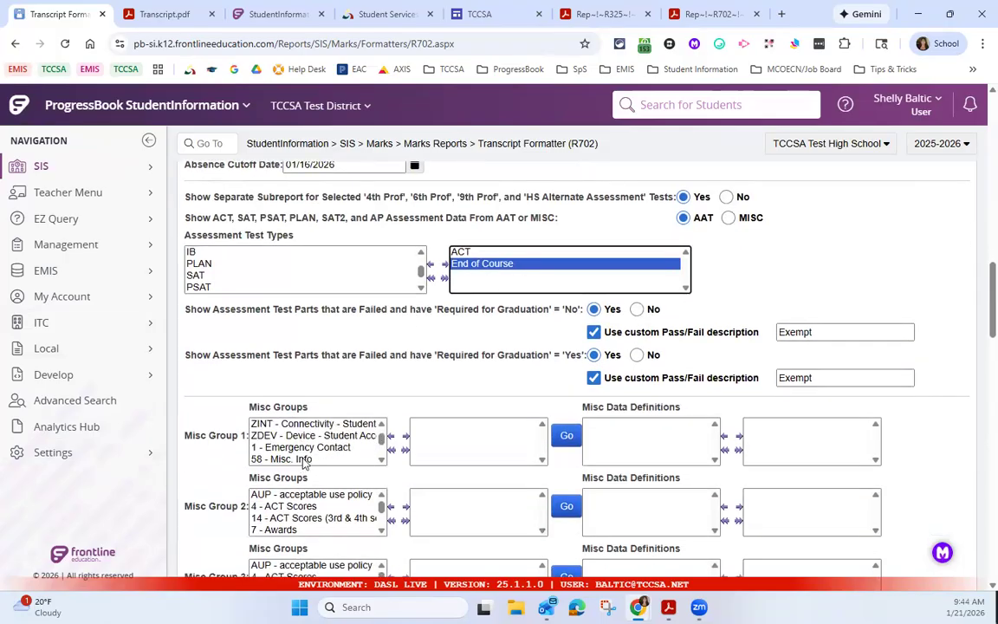
pyautogui.scroll(-1, 457, 314)
pyautogui.scroll(-1, 472, 319)
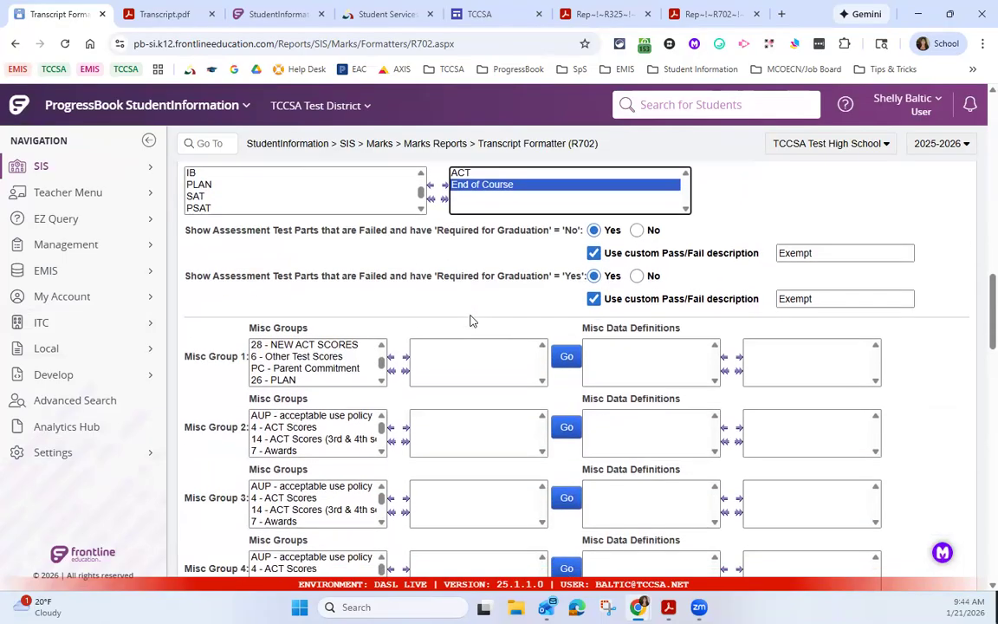
pyautogui.scroll(-2, 470, 322)
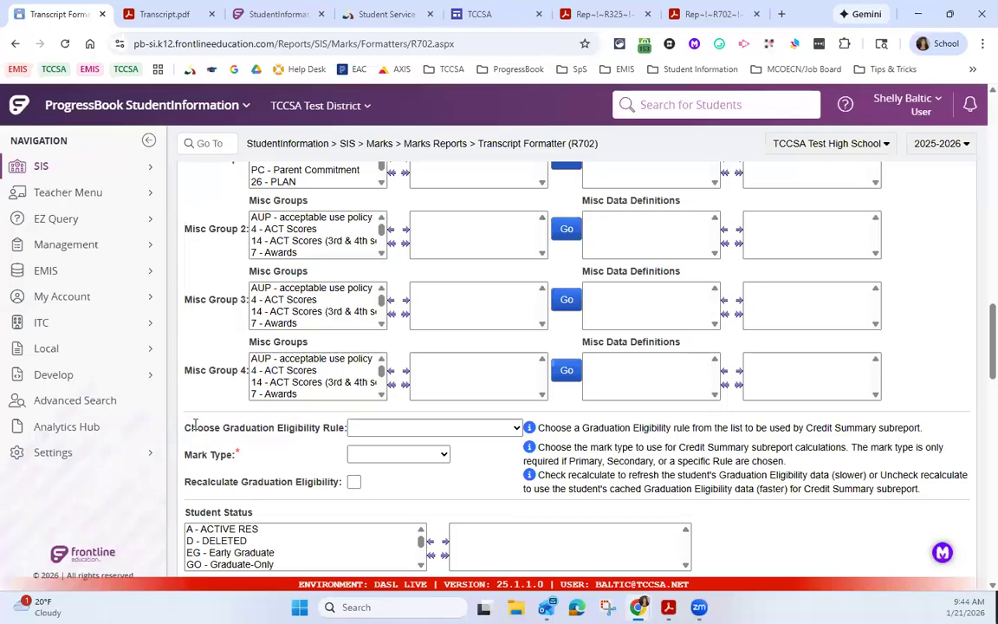
pyautogui.moveTo(225, 433); pyautogui.dragTo(240, 433)
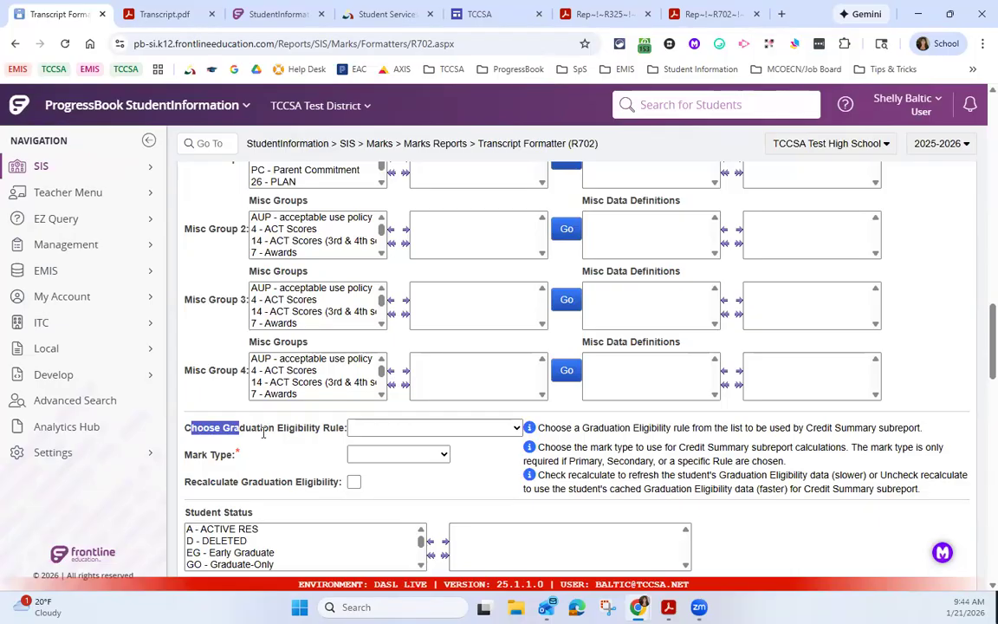
# Step: Examine the student filter lists, from Student Status and Administrative Homeroom through Counselor to Membership Group
pyautogui.scroll(-3, 259, 433)
pyautogui.scroll(-3, 303, 415)
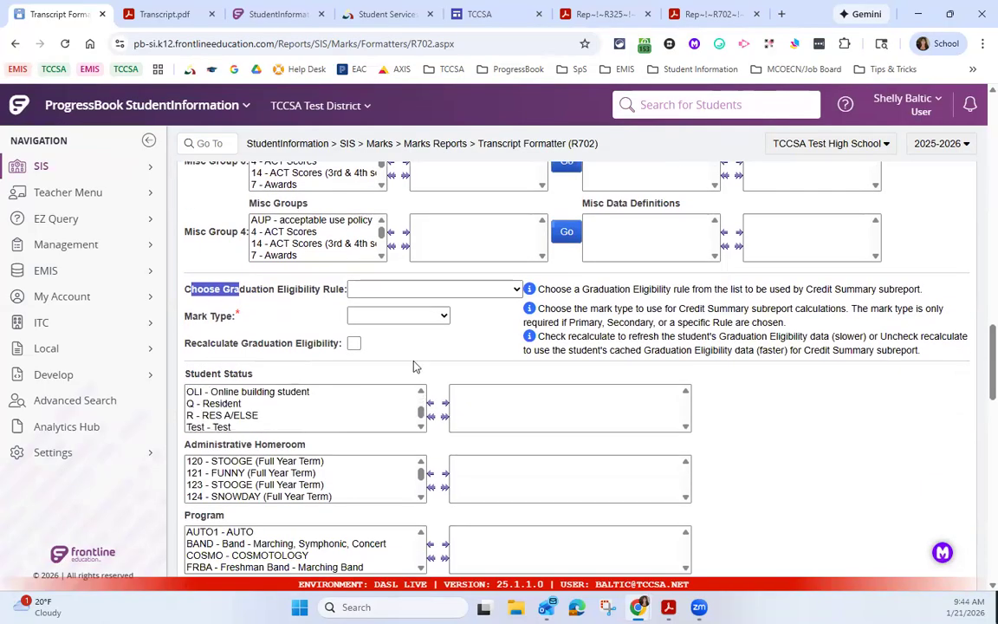
pyautogui.click(421, 392)
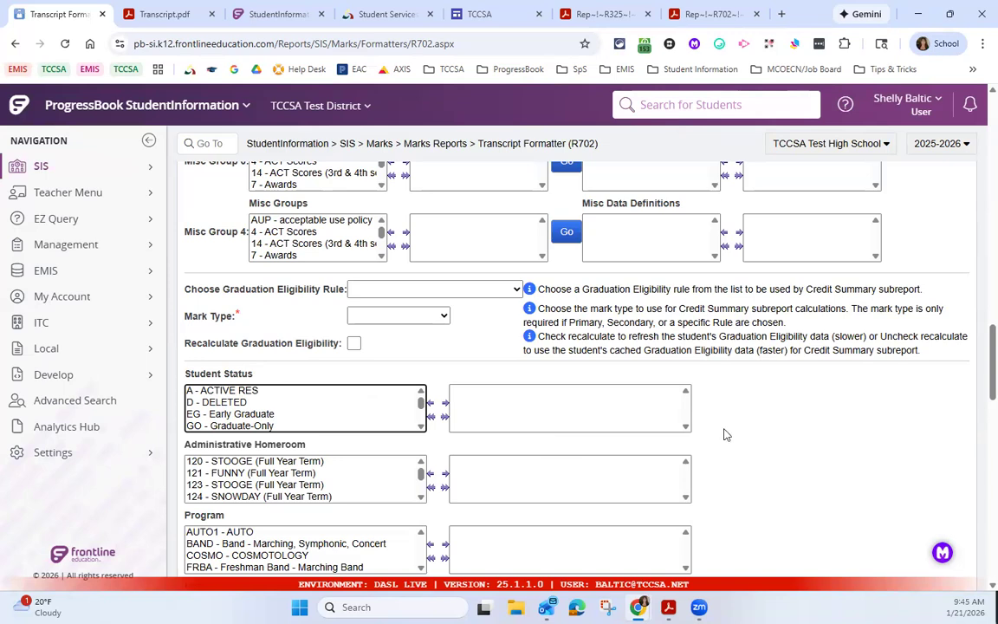
pyautogui.scroll(-3, 726, 434)
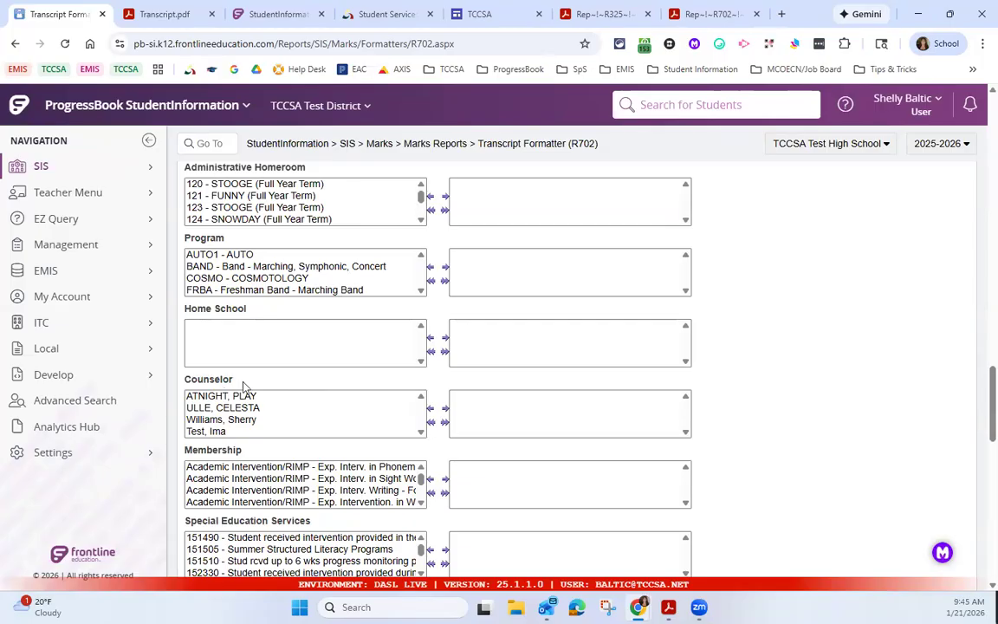
pyautogui.scroll(-3, 242, 374)
pyautogui.scroll(-3, 260, 355)
pyautogui.scroll(-3, 269, 415)
pyautogui.scroll(-1, 277, 391)
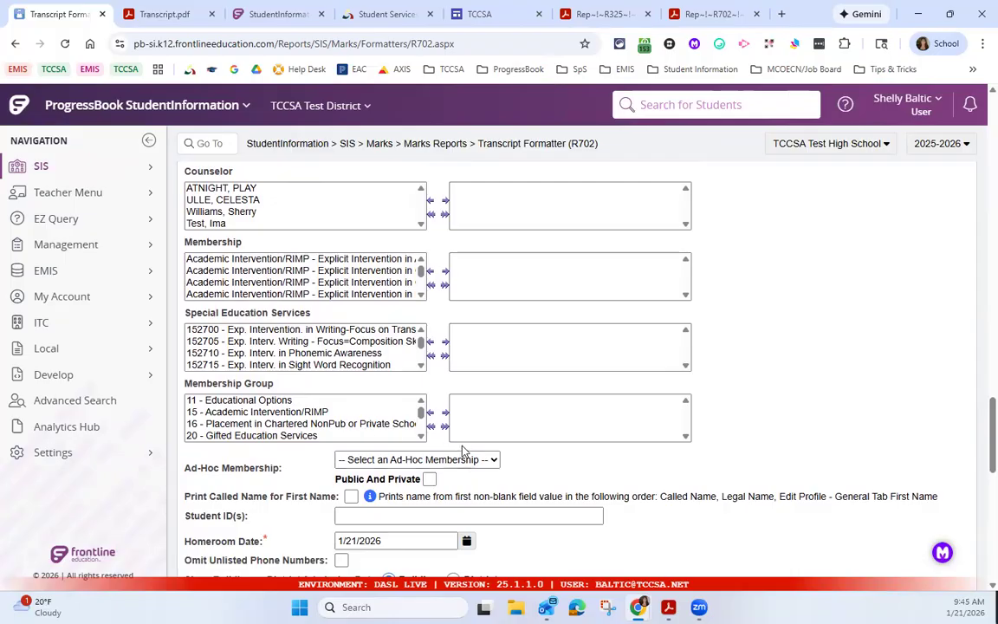
# Step: Highlight the Print Called Name for First Name option and the Homeroom Date field
pyautogui.moveTo(178, 496); pyautogui.dragTo(338, 509)
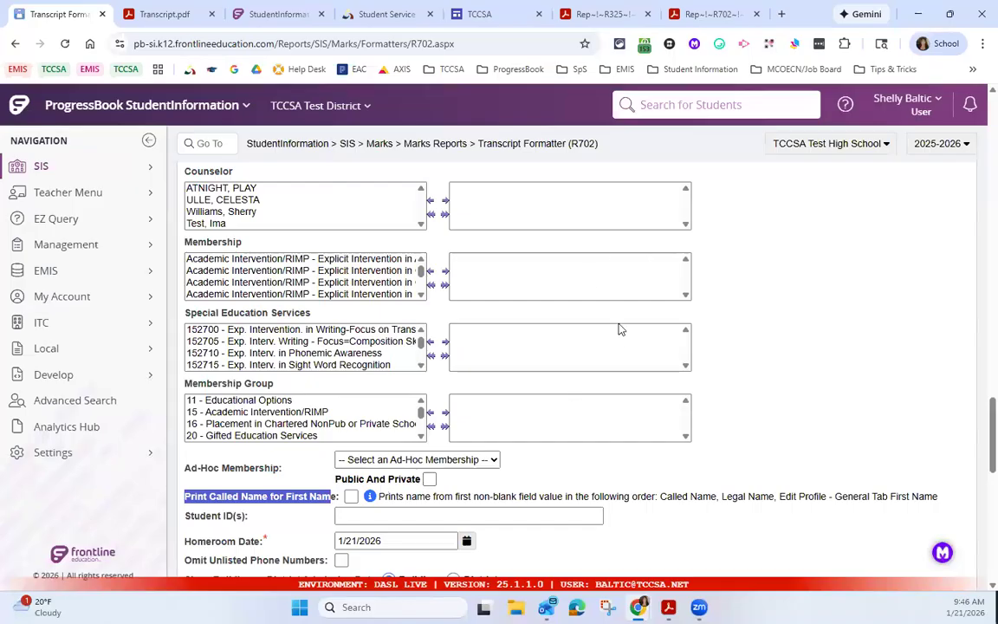
pyautogui.scroll(-1, 218, 564)
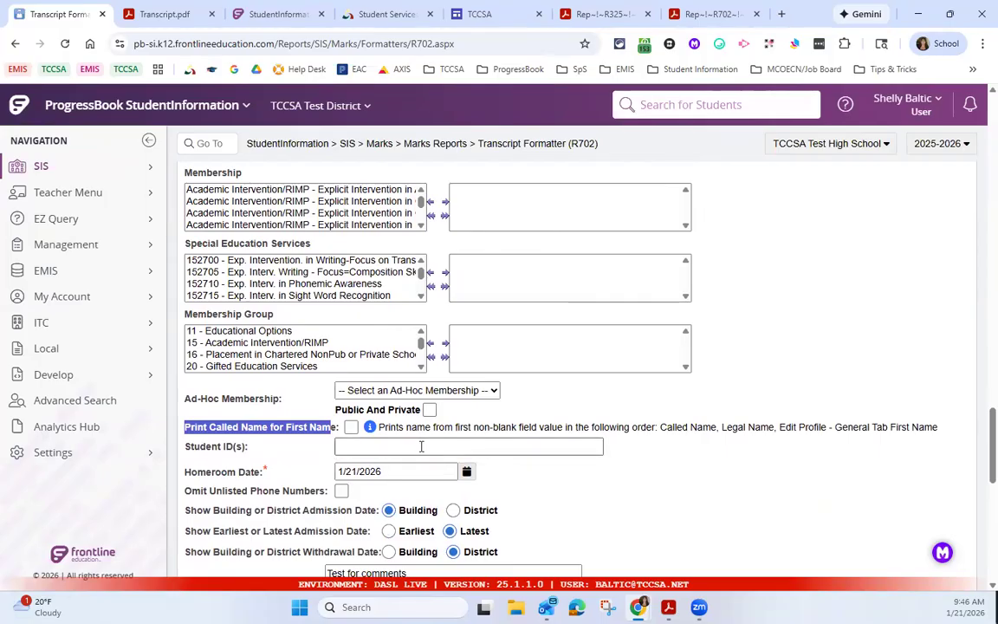
pyautogui.moveTo(183, 472); pyautogui.dragTo(329, 494)
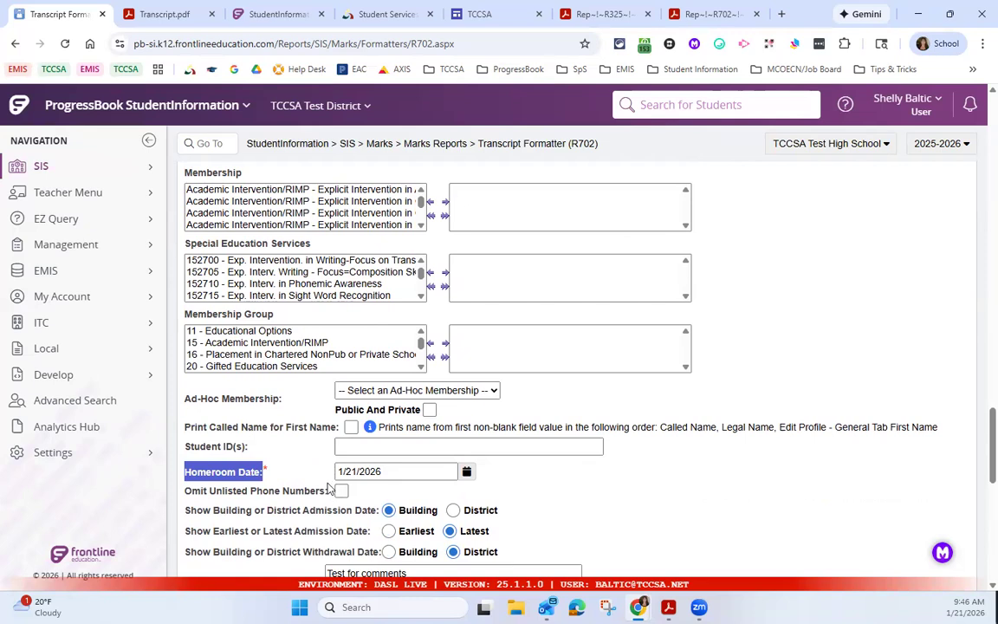
# Step: Set the admission date option to District, and highlight the Common Text For Transcripts and Grading Scale fields
pyautogui.scroll(-1, 337, 494)
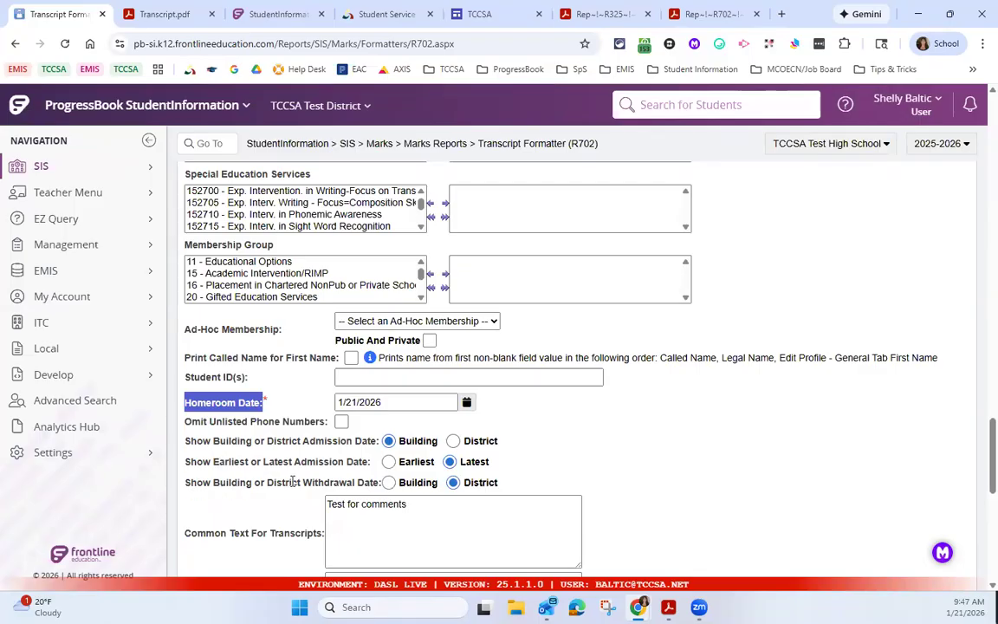
pyautogui.click(453, 440)
pyautogui.scroll(-2, 493, 461)
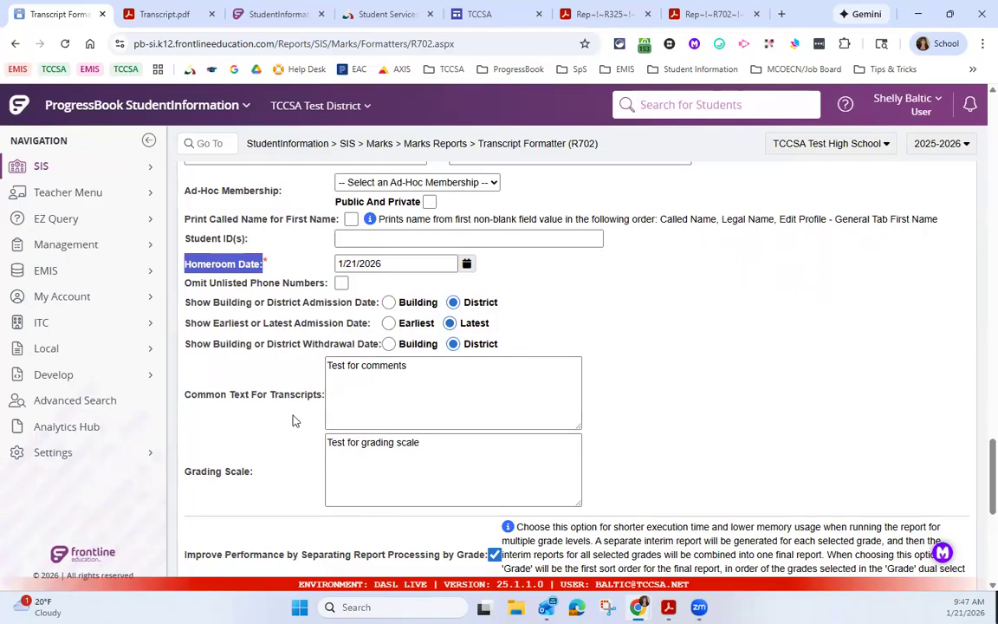
pyautogui.moveTo(187, 392); pyautogui.dragTo(224, 395)
pyautogui.moveTo(201, 471); pyautogui.dragTo(261, 474)
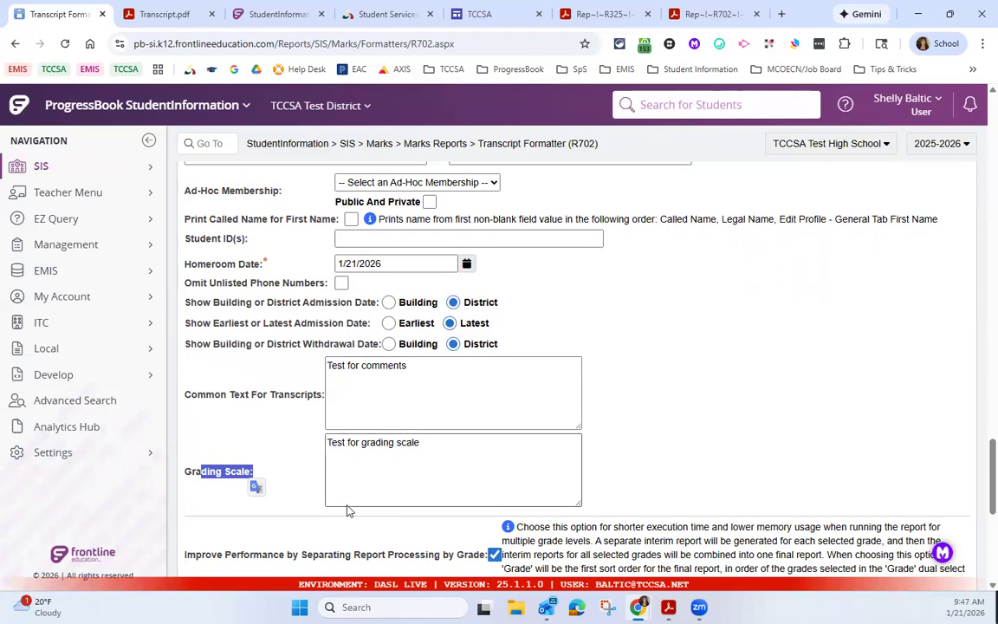
# Step: Turn off Improve Performance by Separating Report Processing by Grade
pyautogui.scroll(-3, 407, 503)
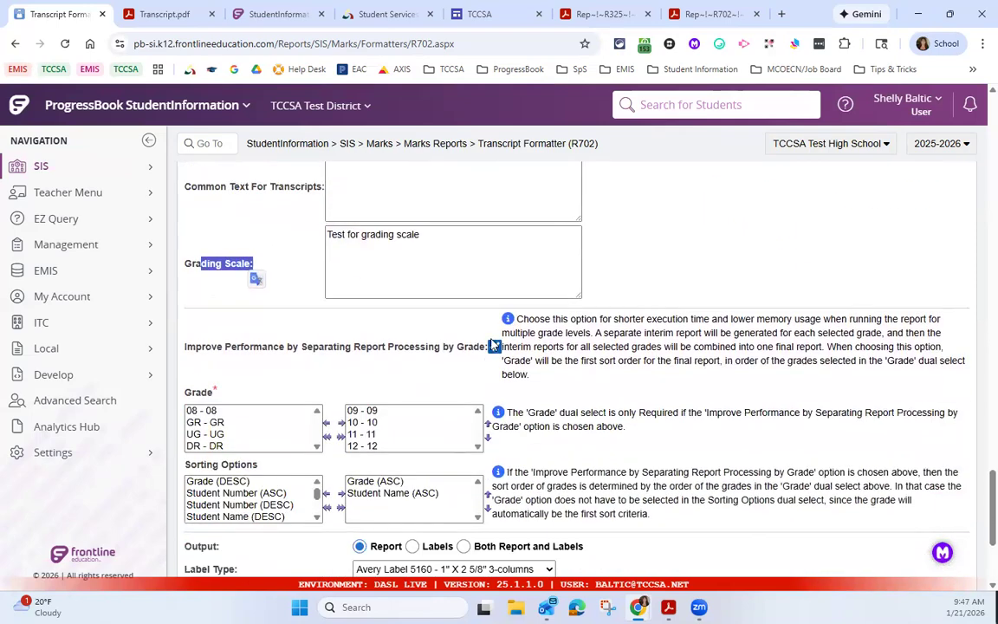
pyautogui.click(493, 347)
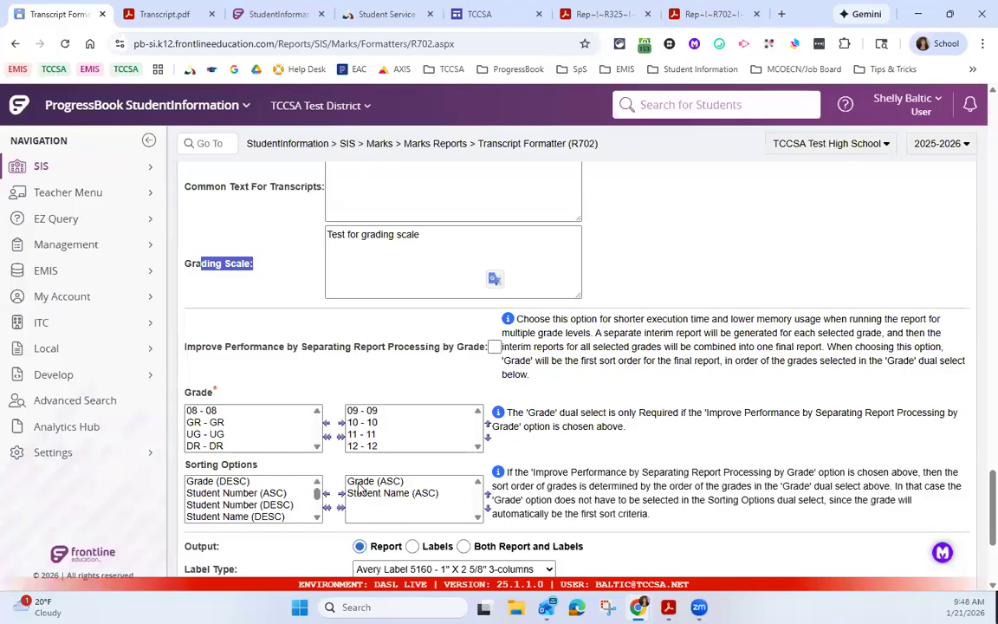
# Step: Move Student Name (ASC) above Grade (ASC) in the selected sorting options, and put Grade (ASC) back first
pyautogui.moveTo(185, 465); pyautogui.dragTo(265, 472)
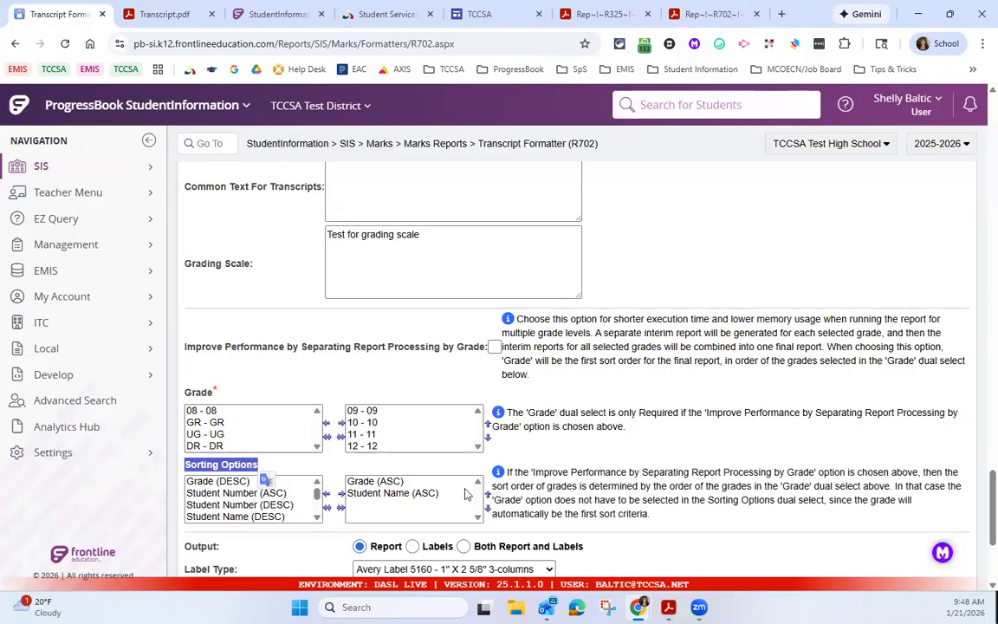
pyautogui.click(438, 493)
pyautogui.click(487, 495)
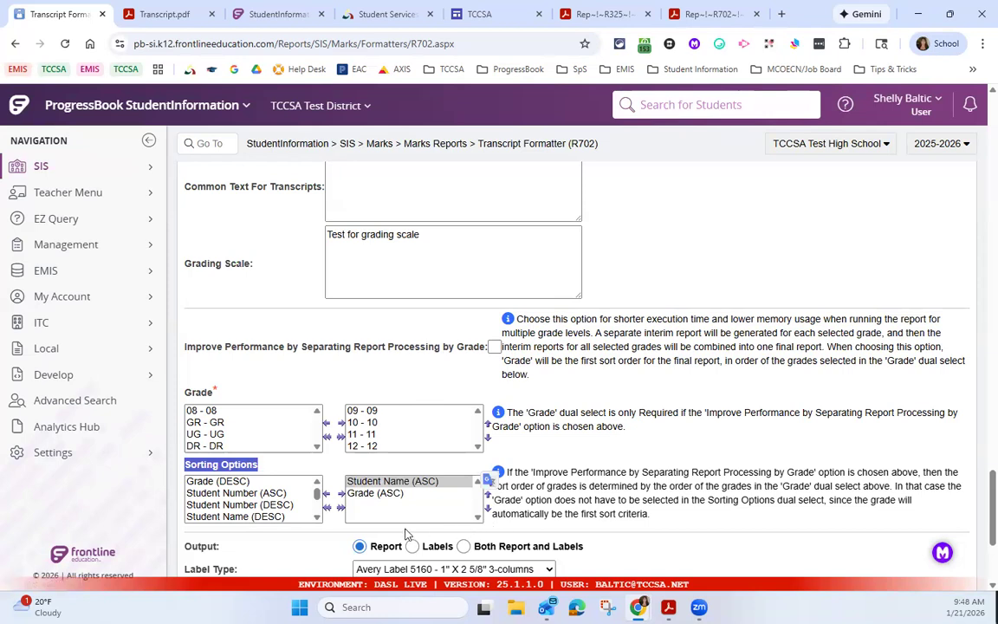
pyautogui.click(376, 493)
pyautogui.click(488, 490)
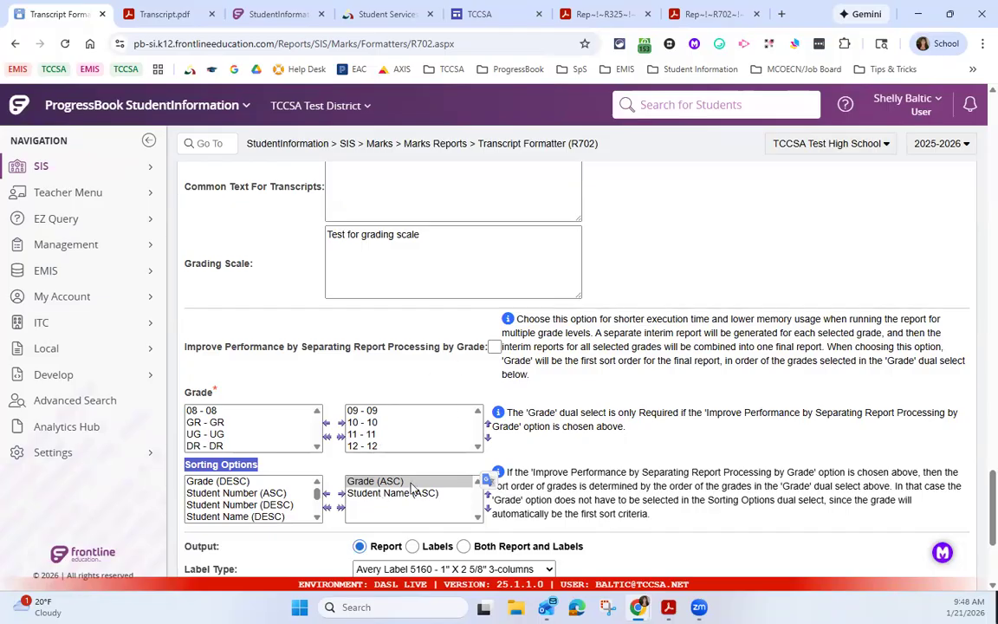
# Step: Review the output and delivery options, and open the formatter's saved settings
pyautogui.scroll(-3, 424, 381)
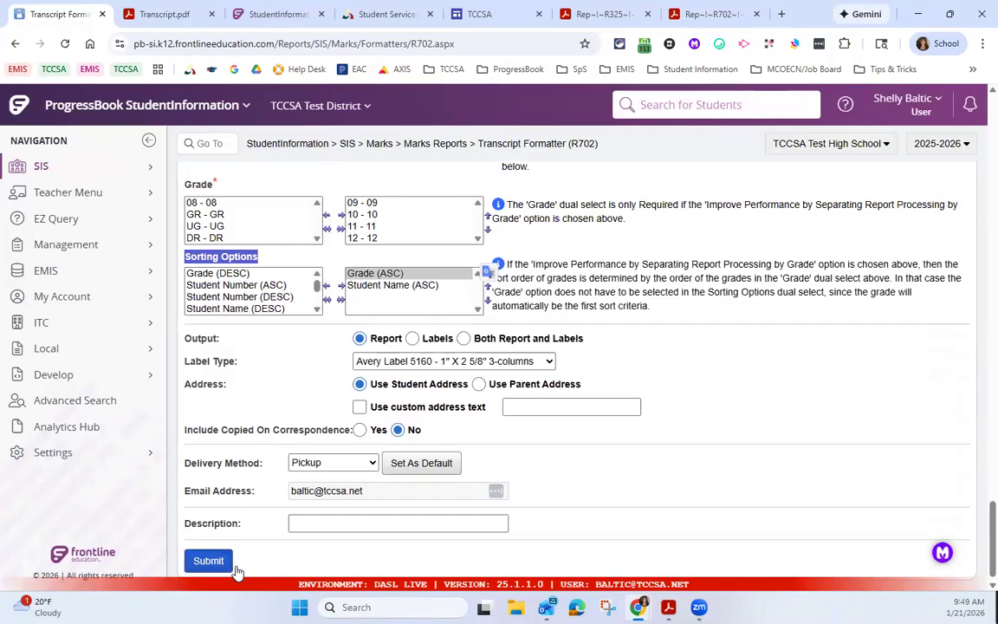
pyautogui.scroll(10, 616, 452)
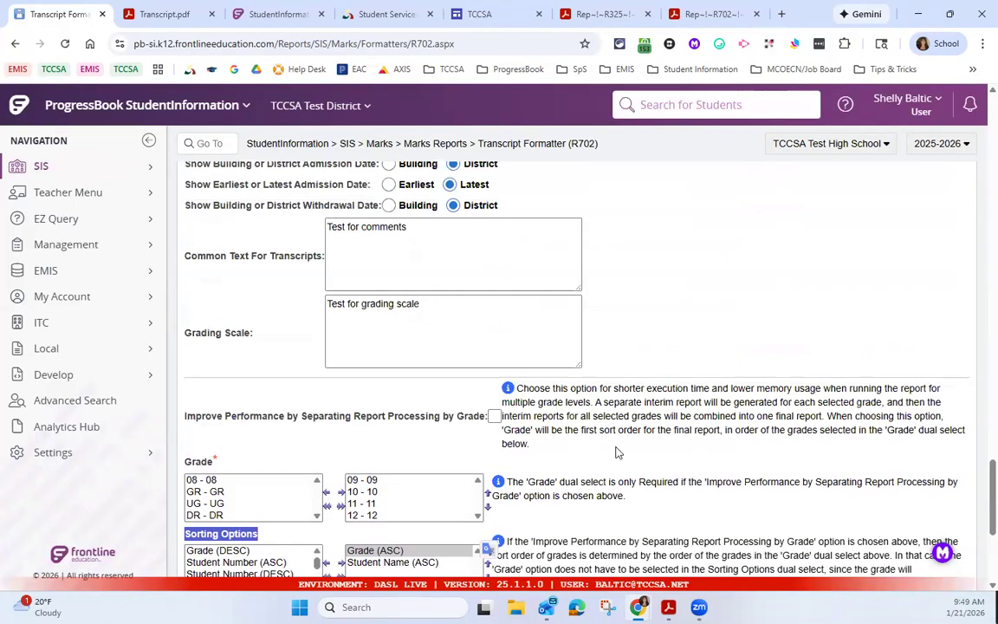
pyautogui.moveTo(975, 431); pyautogui.dragTo(977, 150)
pyautogui.click(428, 198)
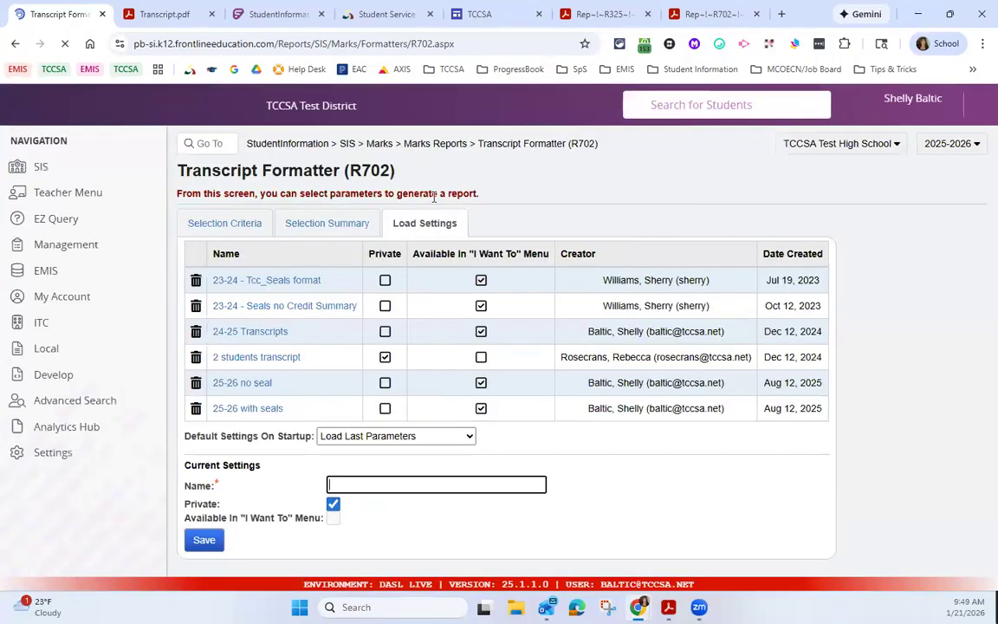
# Step: Save the current settings as "25/26 Seals", not private and available in the "I Want To" menu
pyautogui.click(338, 485)
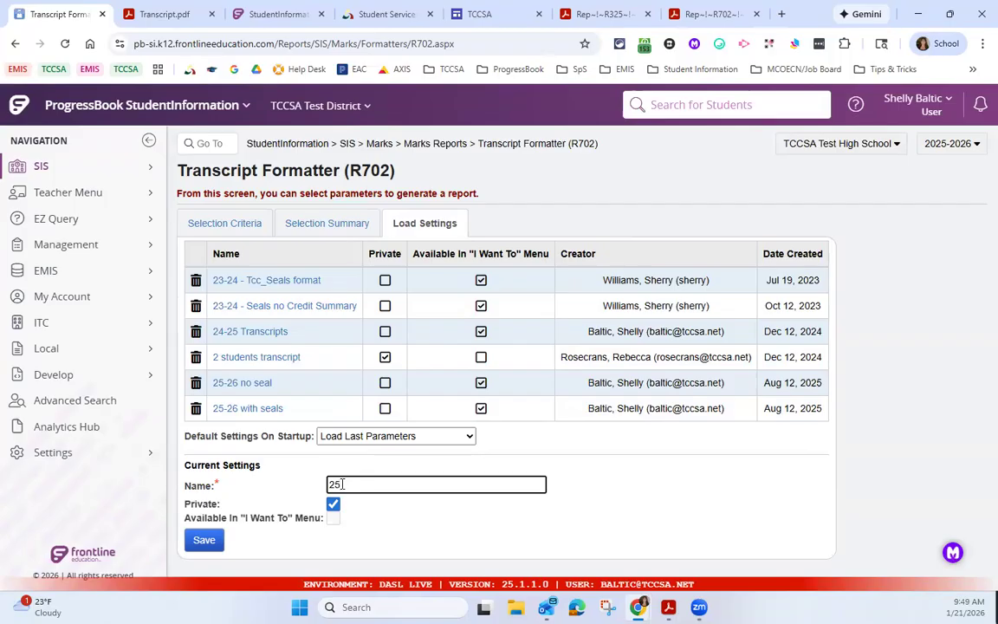
pyautogui.write('25-26 Seals')
pyautogui.moveTo(184, 517); pyautogui.dragTo(319, 519)
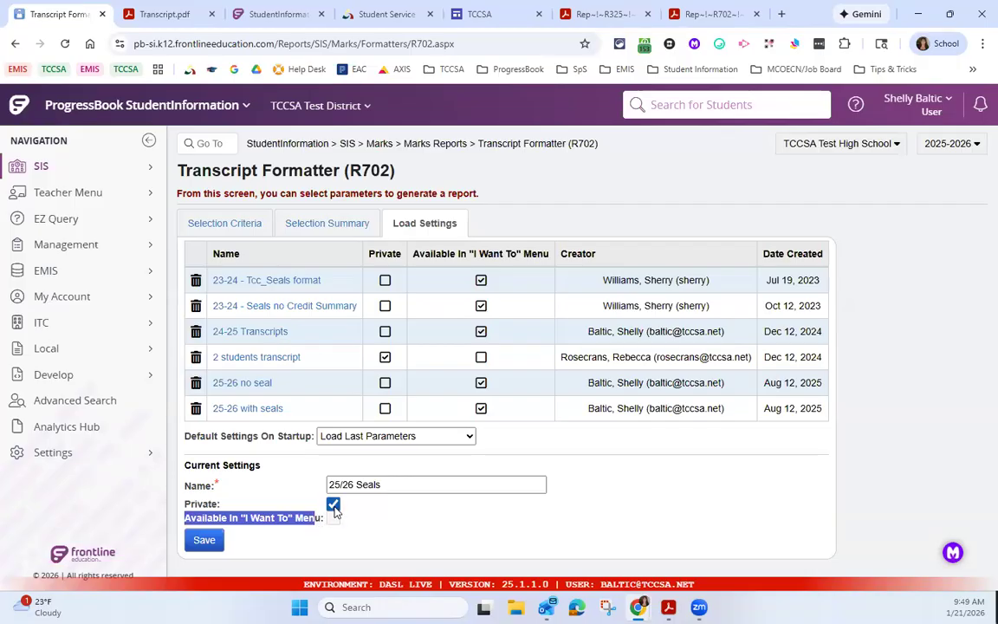
pyautogui.click(335, 510)
pyautogui.click(334, 520)
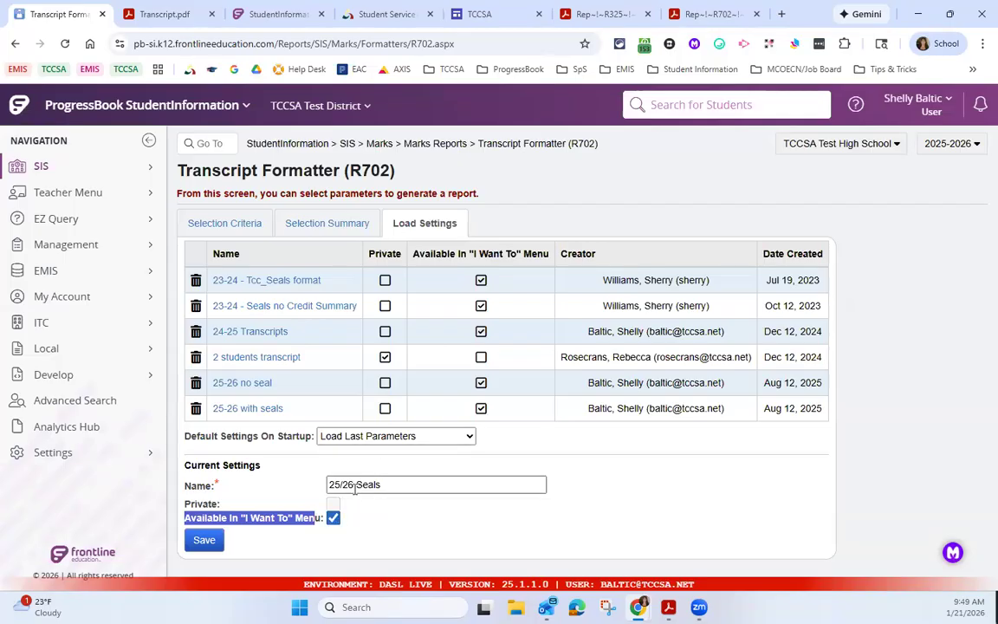
pyautogui.click(206, 541)
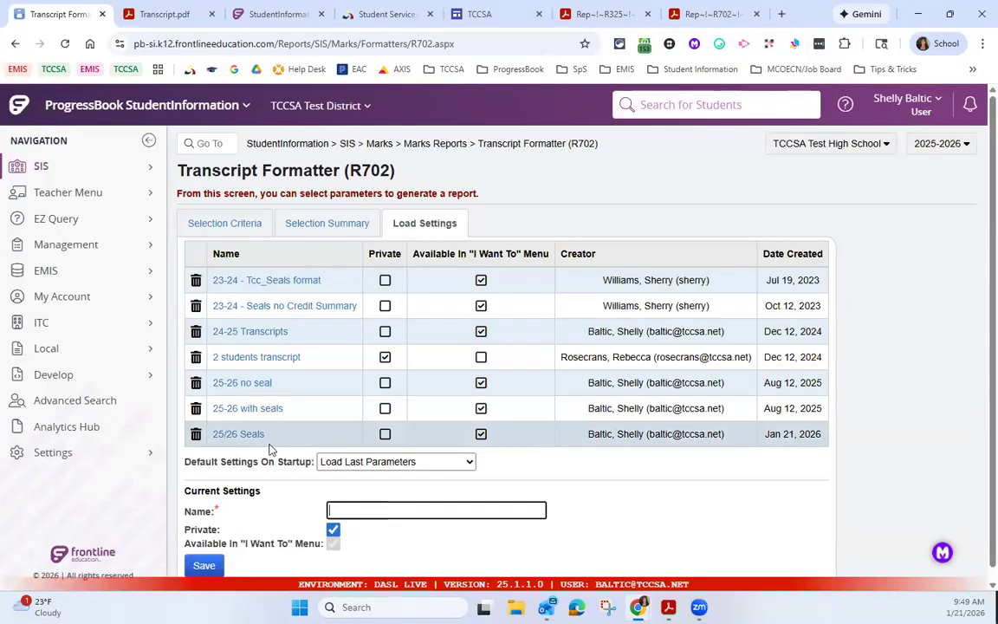
# Step: Generate the selected student's transcript from the home page with the 25/26 Seals settings, and bring up the resulting document
pyautogui.click(276, 146)
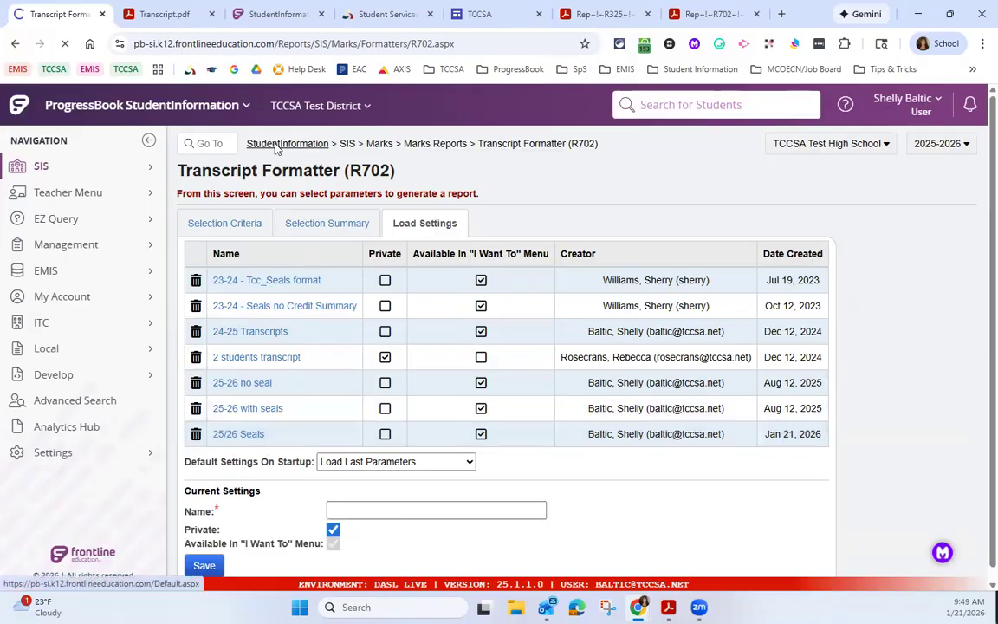
pyautogui.click(373, 192)
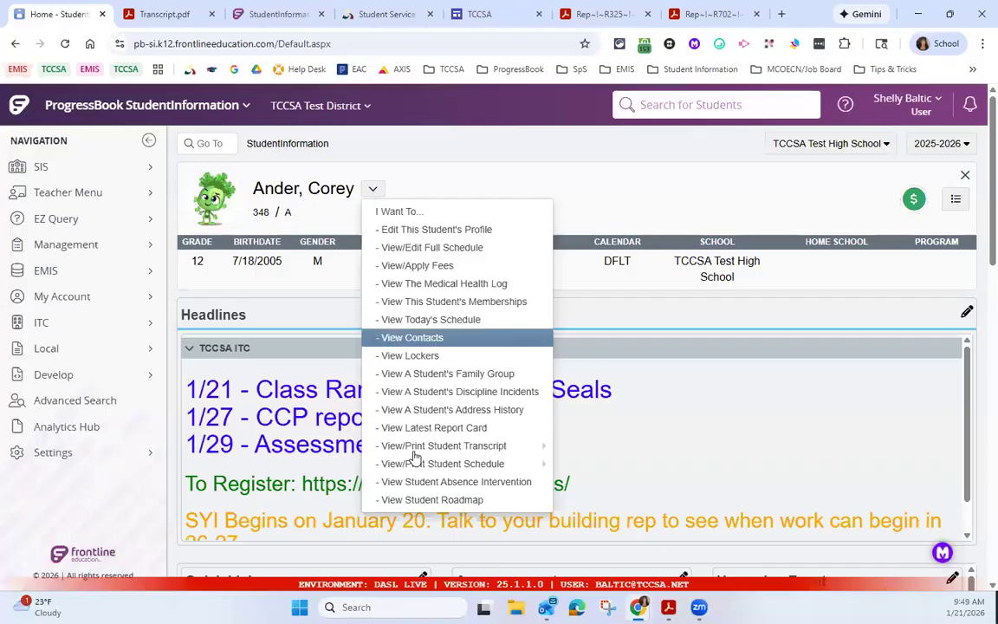
pyautogui.moveTo(405, 453)
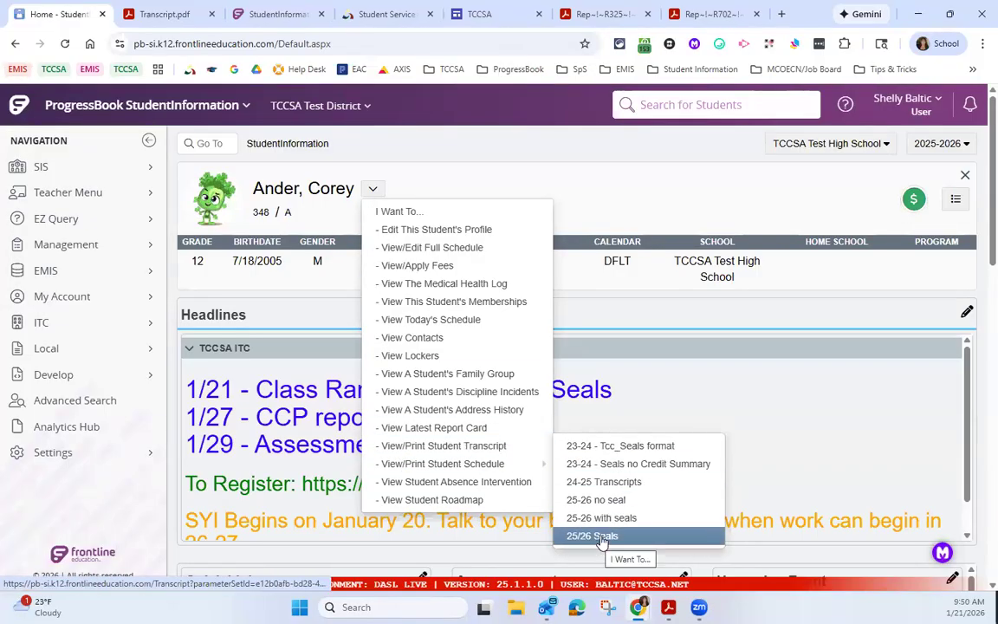
pyautogui.click(593, 535)
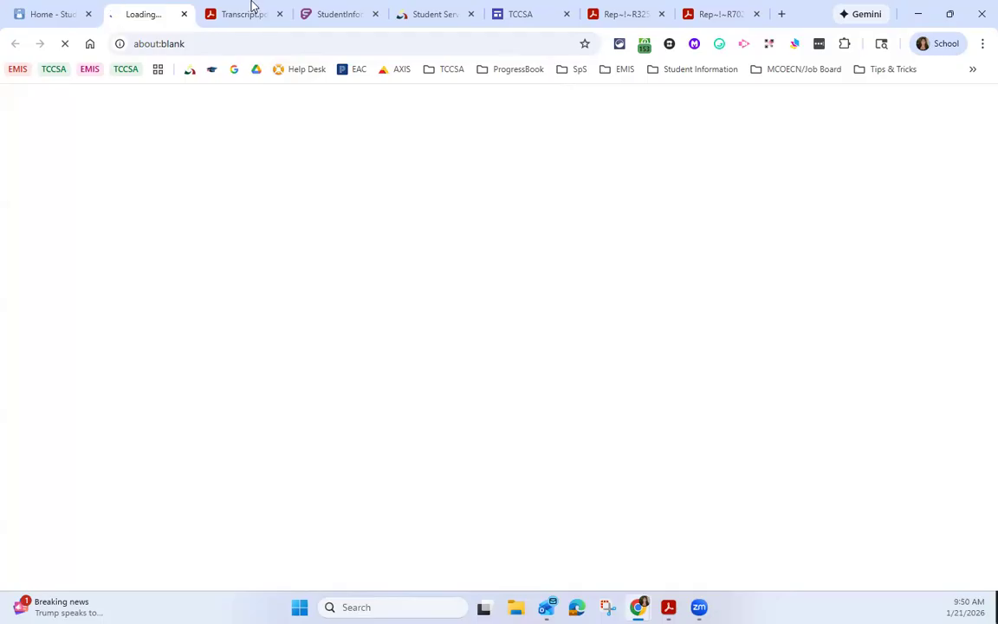
pyautogui.click(46, 15)
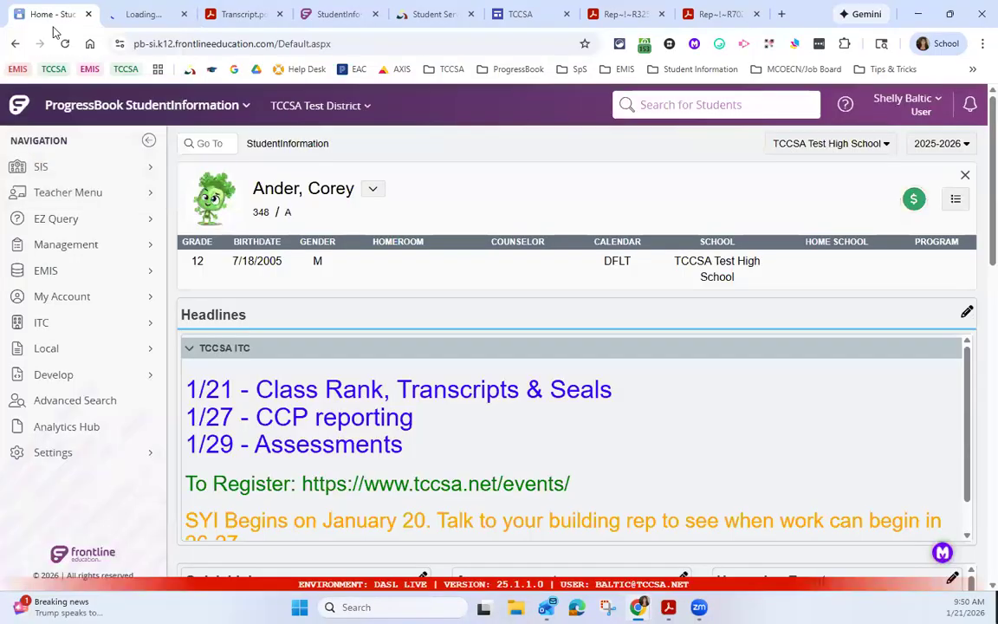
pyautogui.click(147, 14)
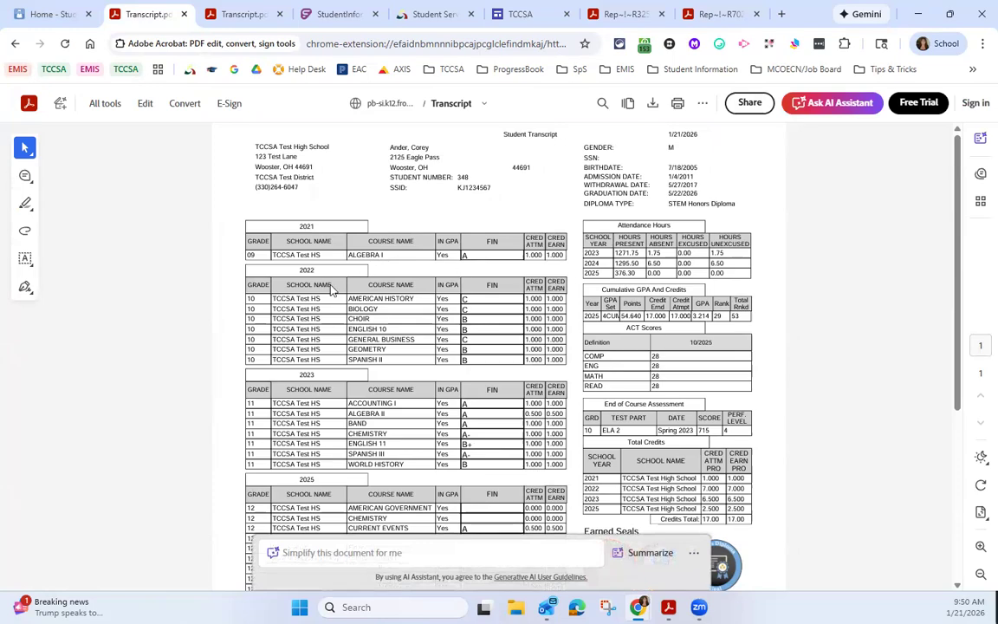
# Step: Look through the student's transcript down to the earned seals, and highlight the 2025 row of Total Credits
pyautogui.scroll(-2, 287, 219)
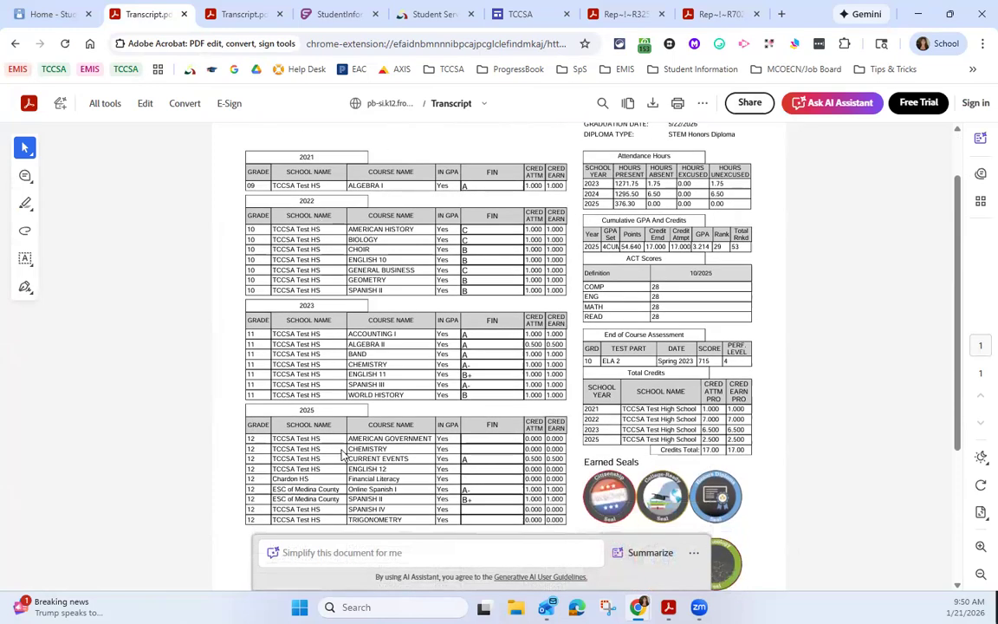
pyautogui.scroll(-2, 309, 410)
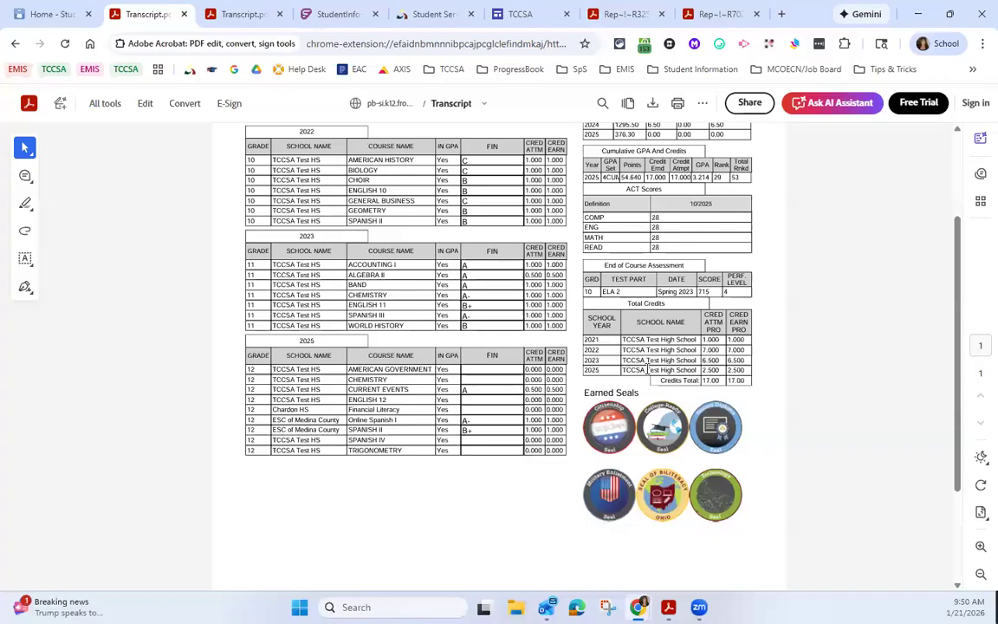
pyautogui.moveTo(667, 370); pyautogui.dragTo(745, 374)
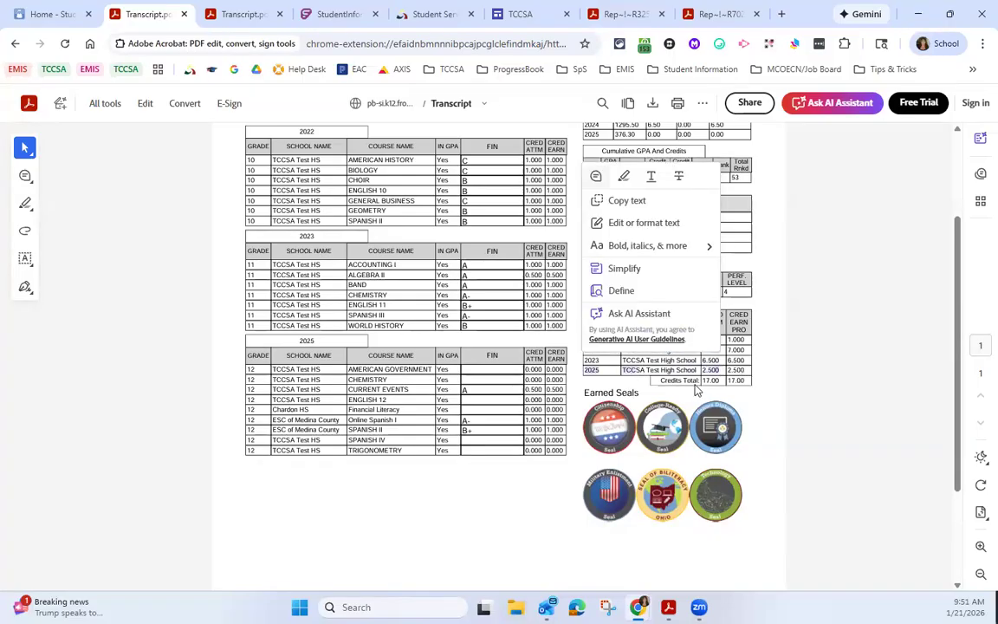
# Step: Compare the 2025 ESC of Medina County courses with the 2025 row of Total Credits by highlighting both
pyautogui.click(303, 424)
pyautogui.moveTo(297, 408)
pyautogui.mouseDown()
pyautogui.moveTo(309, 432)
pyautogui.moveTo(290, 389)
pyautogui.mouseUp()
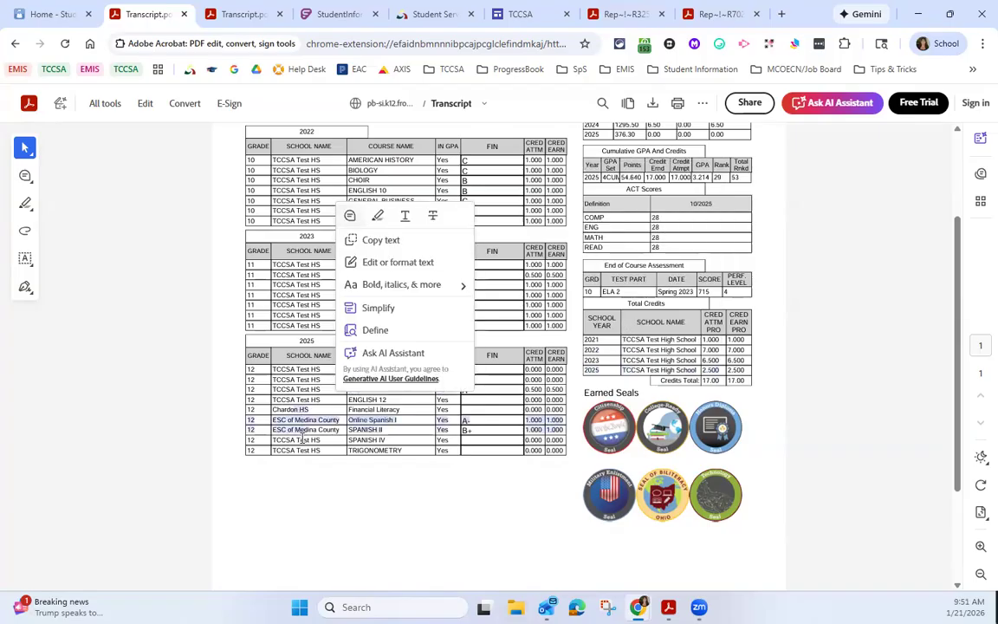
pyautogui.moveTo(633, 371); pyautogui.dragTo(708, 393)
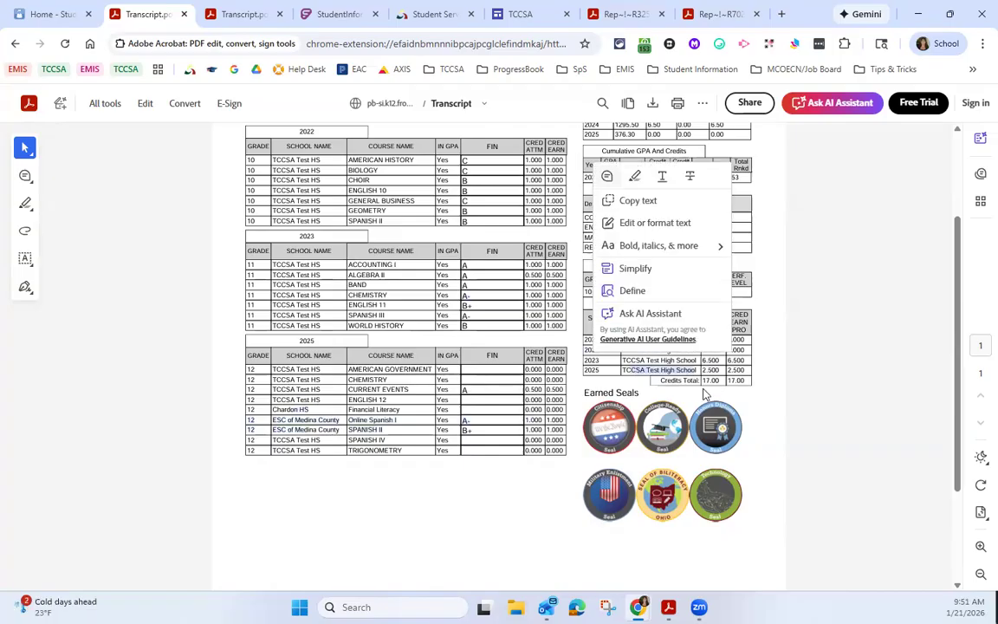
pyautogui.scroll(1, 737, 397)
pyautogui.scroll(1, 762, 347)
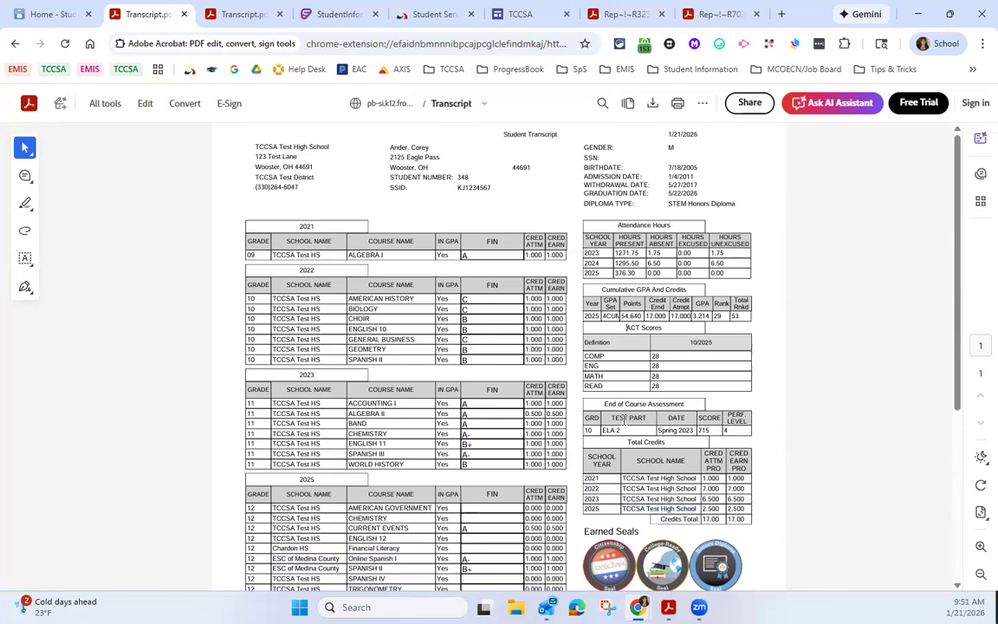
# Step: Examine the transcript's header dates, highlighting the admission date label, and look over the sections below
pyautogui.moveTo(606, 176); pyautogui.dragTo(639, 180)
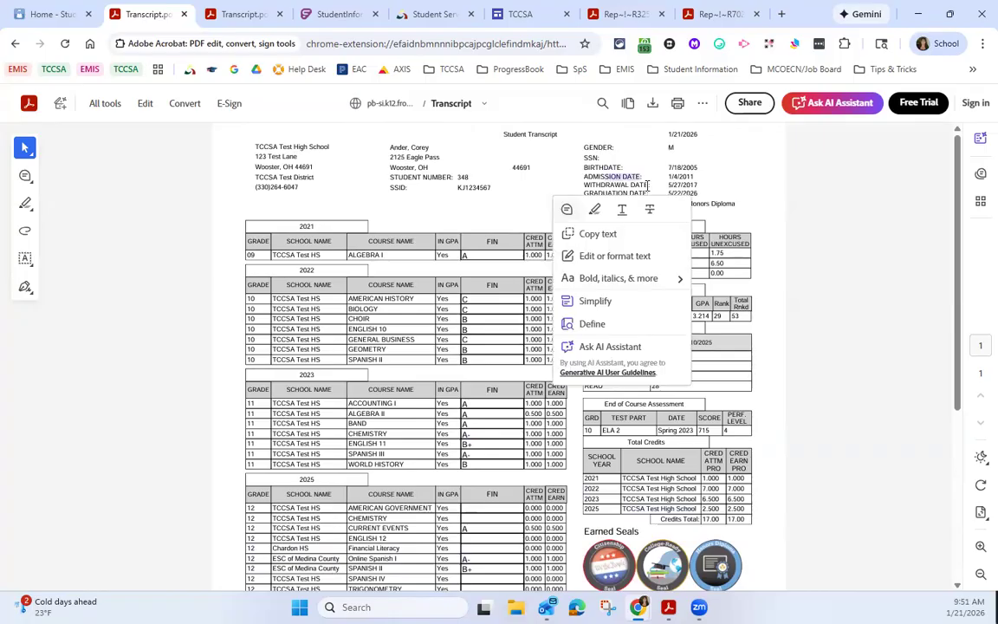
pyautogui.scroll(-3, 646, 185)
pyautogui.scroll(3, 646, 185)
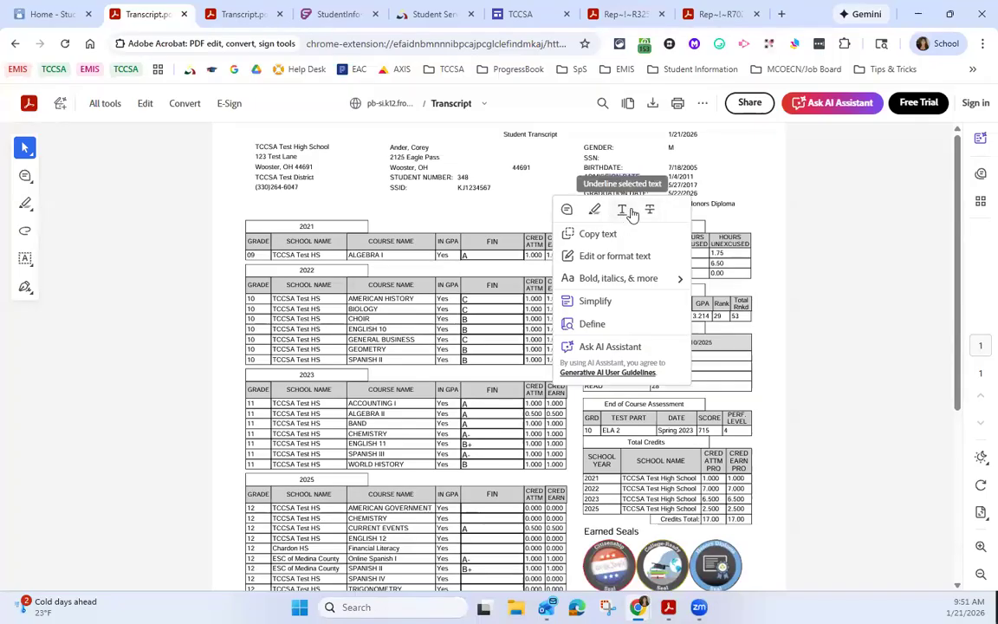
pyautogui.click(730, 163)
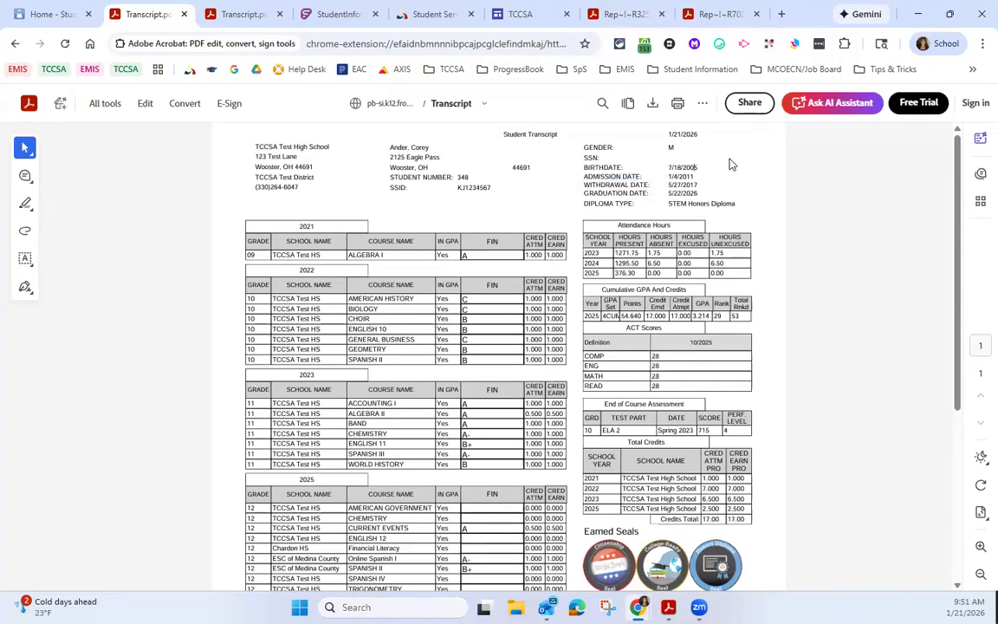
pyautogui.scroll(-2, 572, 346)
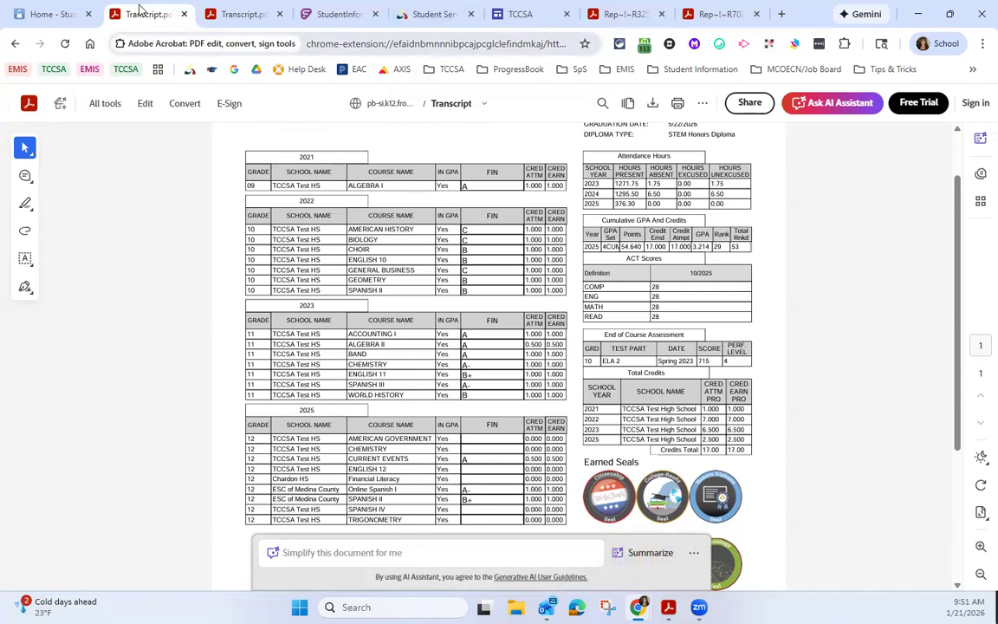
# Step: Return to StudentInformation, go to the Transcript Formatter (R702), and open its list of saved settings
pyautogui.click(61, 14)
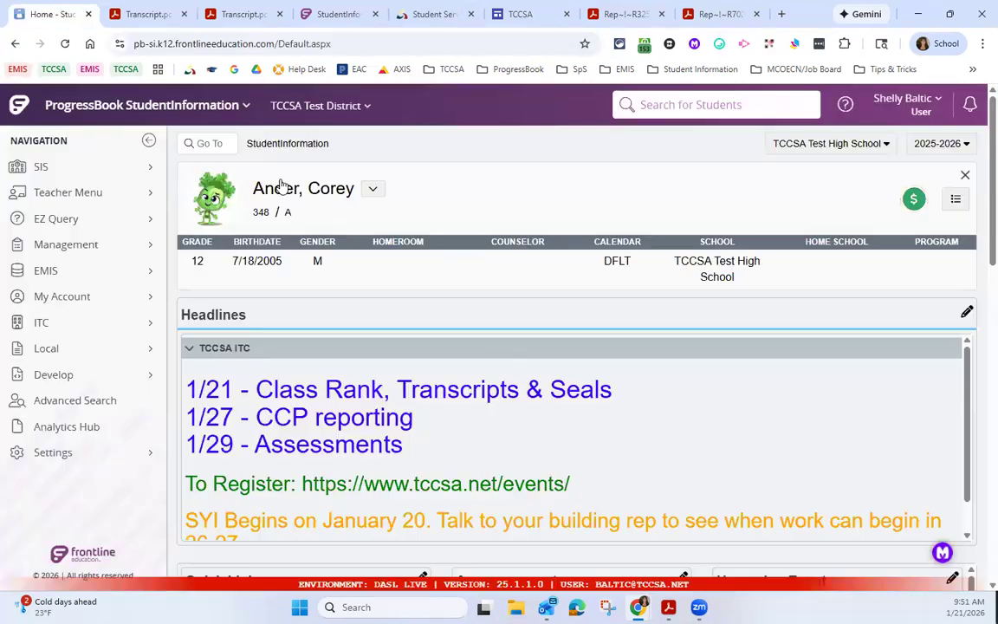
pyautogui.click(215, 146)
pyautogui.write('t702')
pyautogui.press('Return')
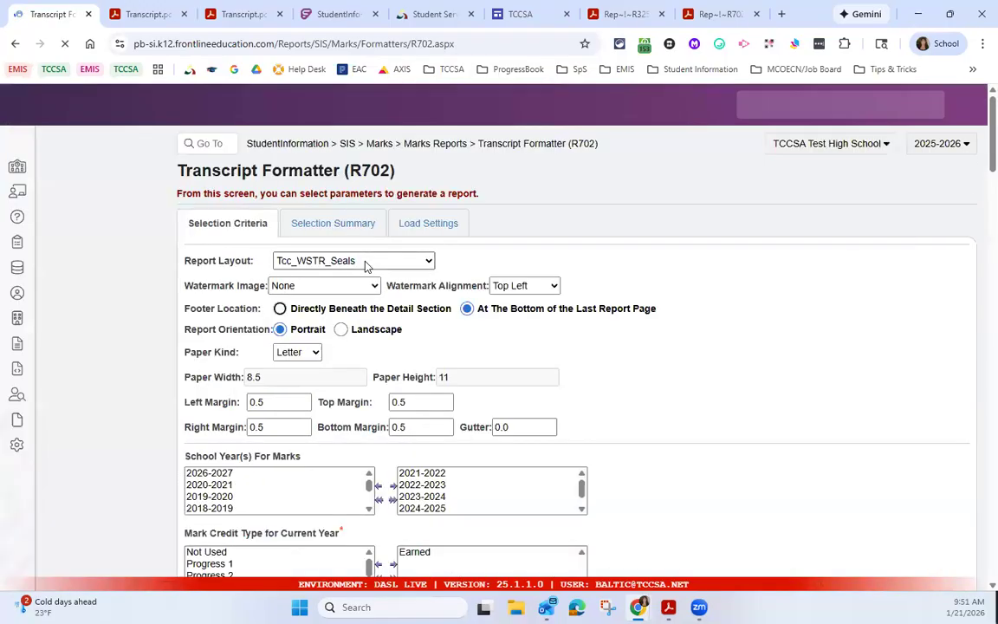
pyautogui.click(425, 225)
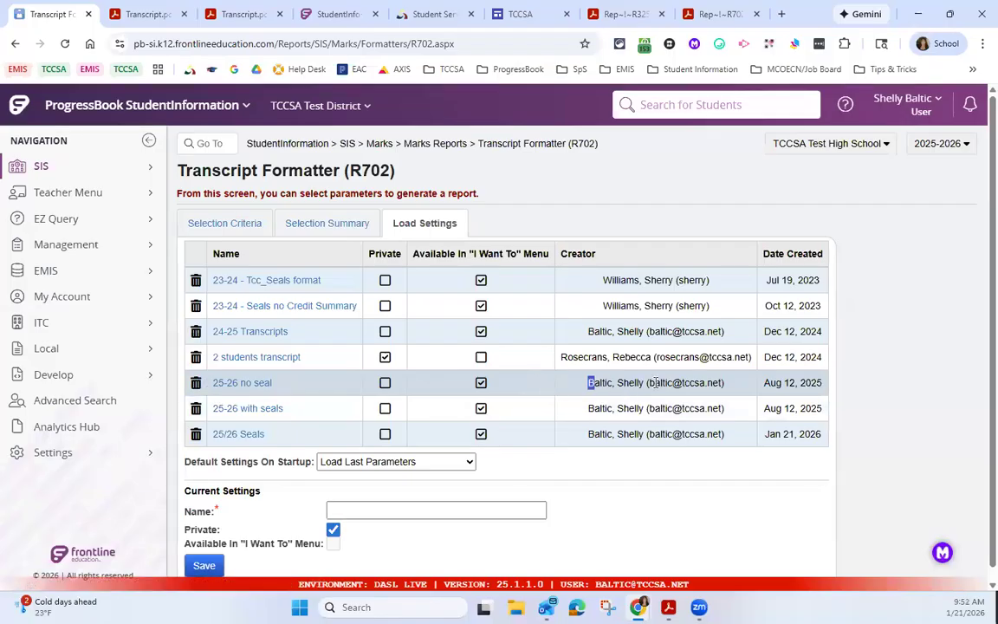
# Step: Check who created the older 25-26 saved settings, and delete "25-26 with seals" and "25-26 no seal"
pyautogui.moveTo(590, 384); pyautogui.dragTo(663, 383)
pyautogui.moveTo(598, 407); pyautogui.dragTo(674, 409)
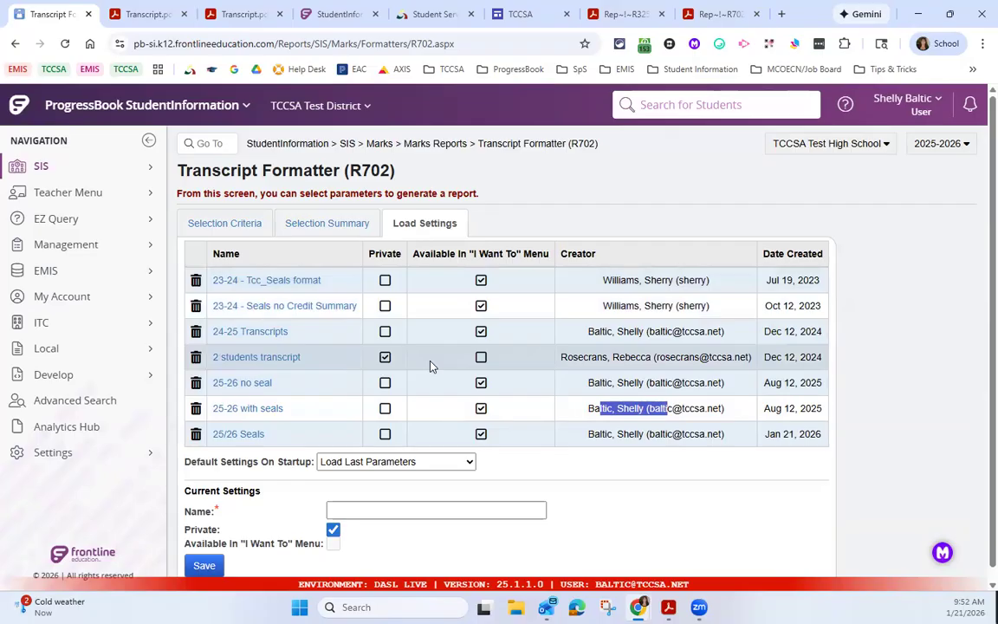
pyautogui.click(196, 409)
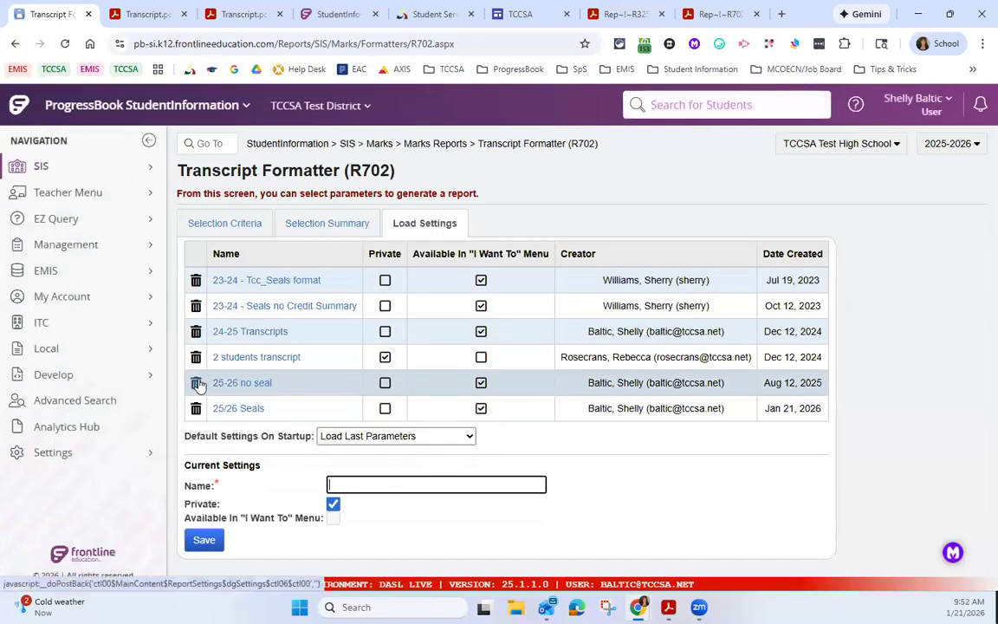
pyautogui.click(259, 411)
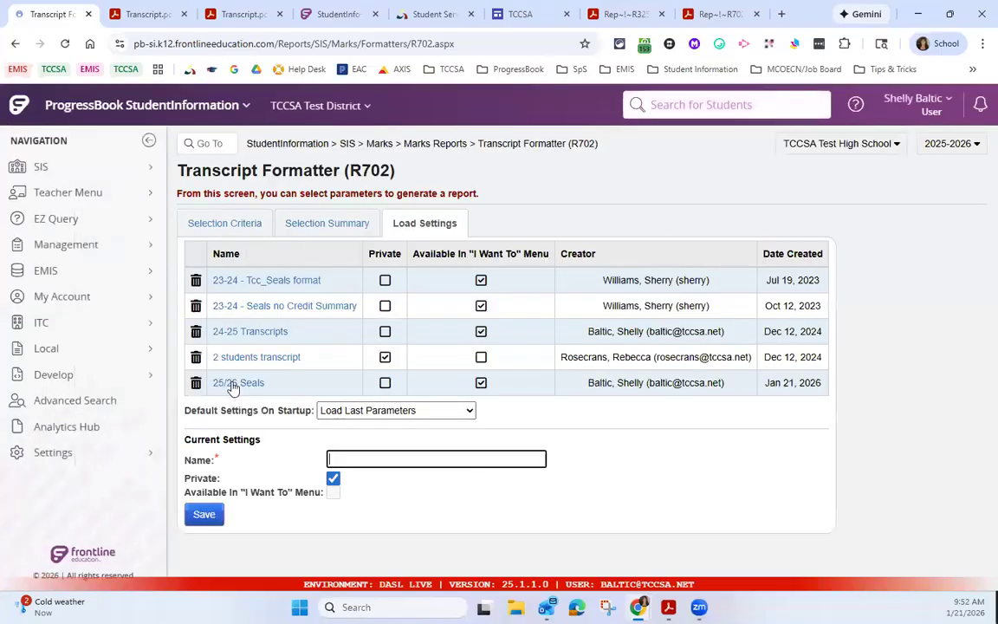
# Step: Load the "25/26 Seals" settings and show separate rows in the credits subreport for credits from different schools in the same year
pyautogui.click(250, 392)
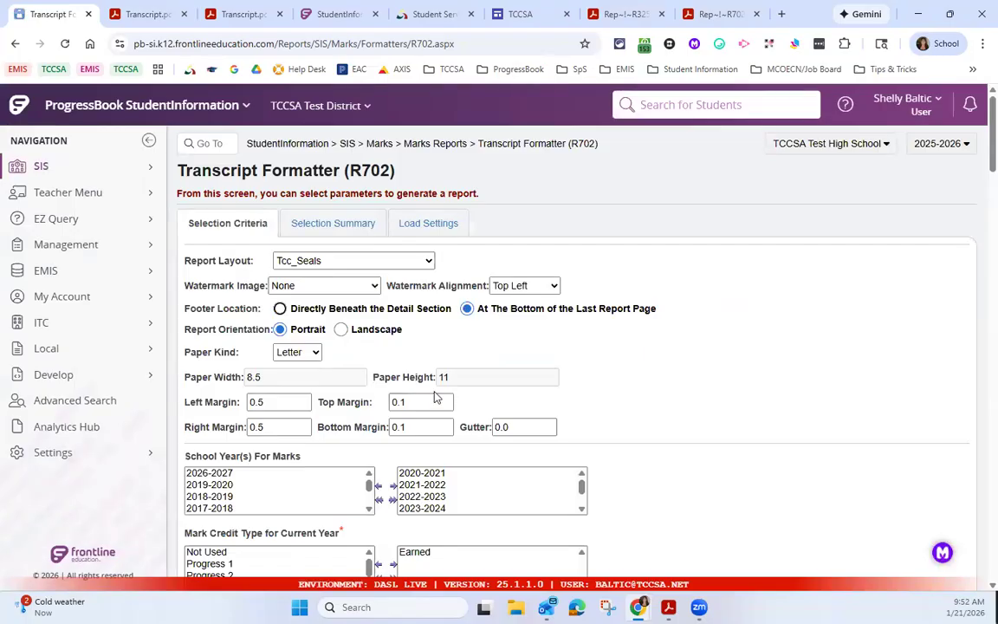
pyautogui.scroll(-4, 407, 433)
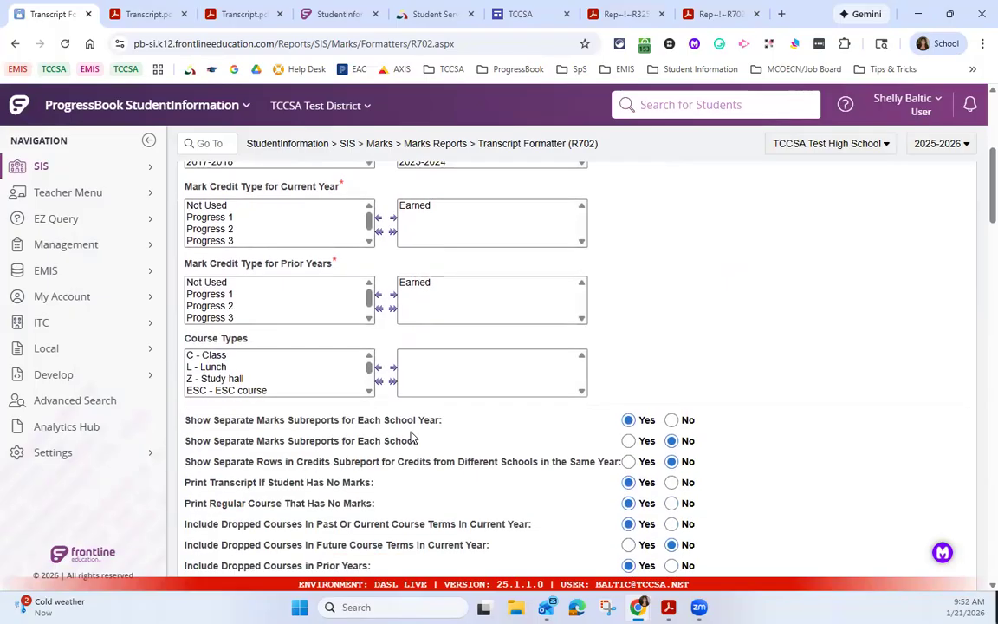
pyautogui.scroll(-1, 373, 424)
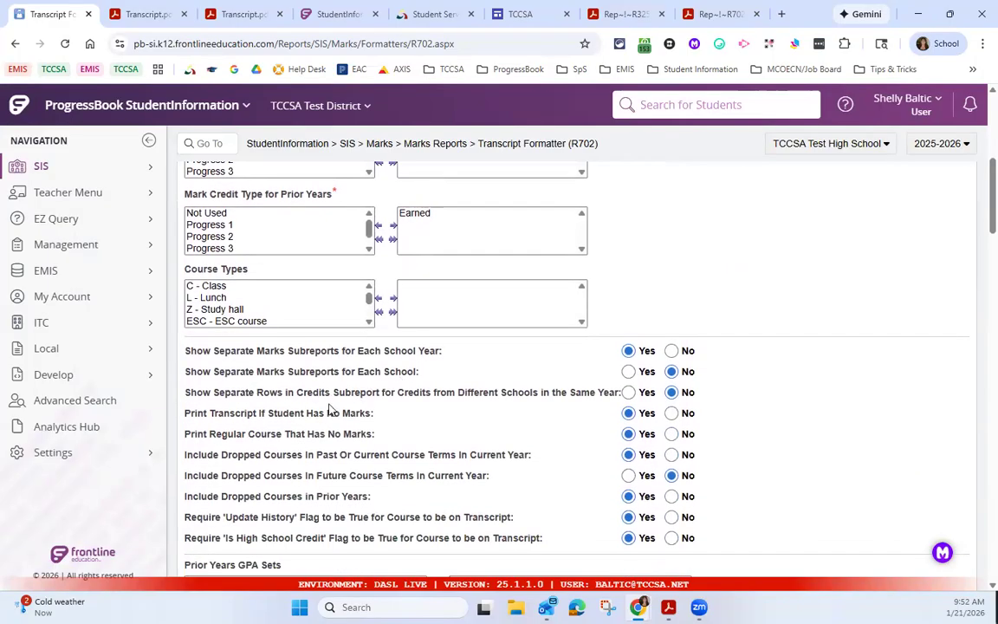
pyautogui.click(629, 392)
# Step: Add Cumulative GPA - Weighted 2025 to the current year GPA sets and set Refresh GPA Set Results to No
pyautogui.scroll(-4, 353, 409)
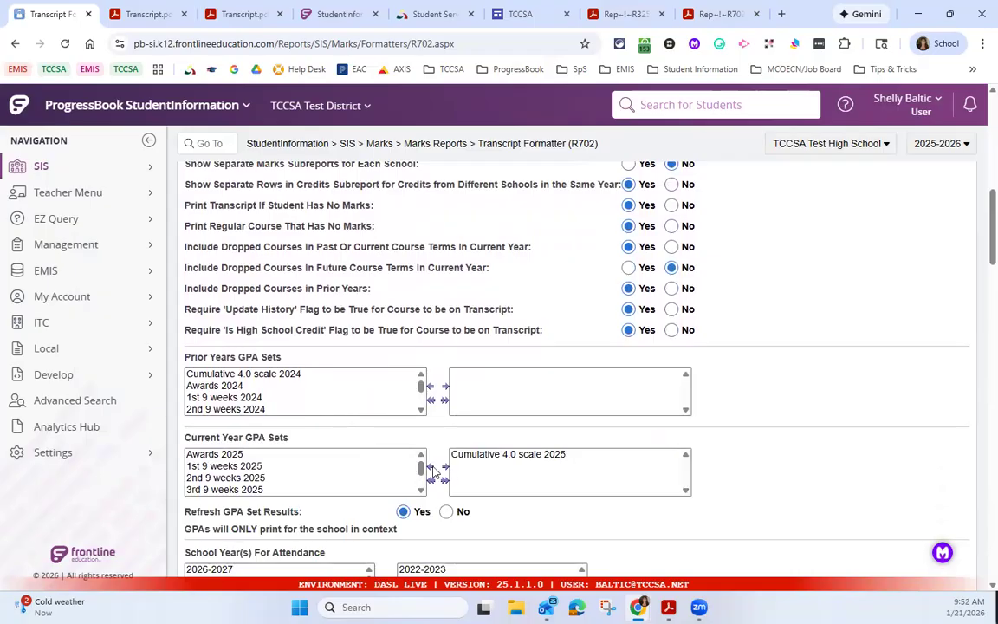
pyautogui.moveTo(422, 467); pyautogui.dragTo(422, 482)
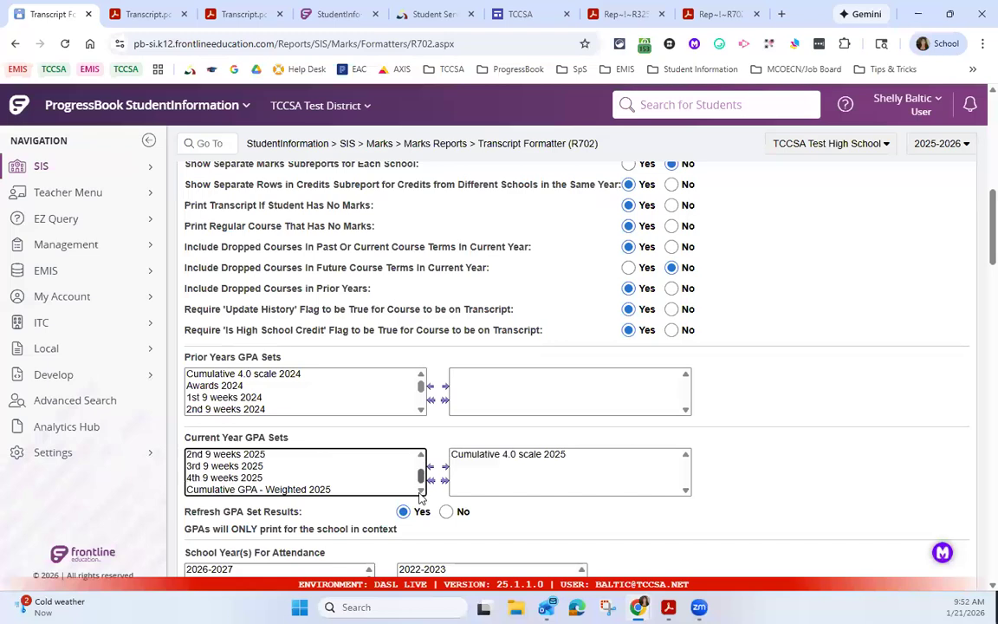
pyautogui.doubleClick(335, 488)
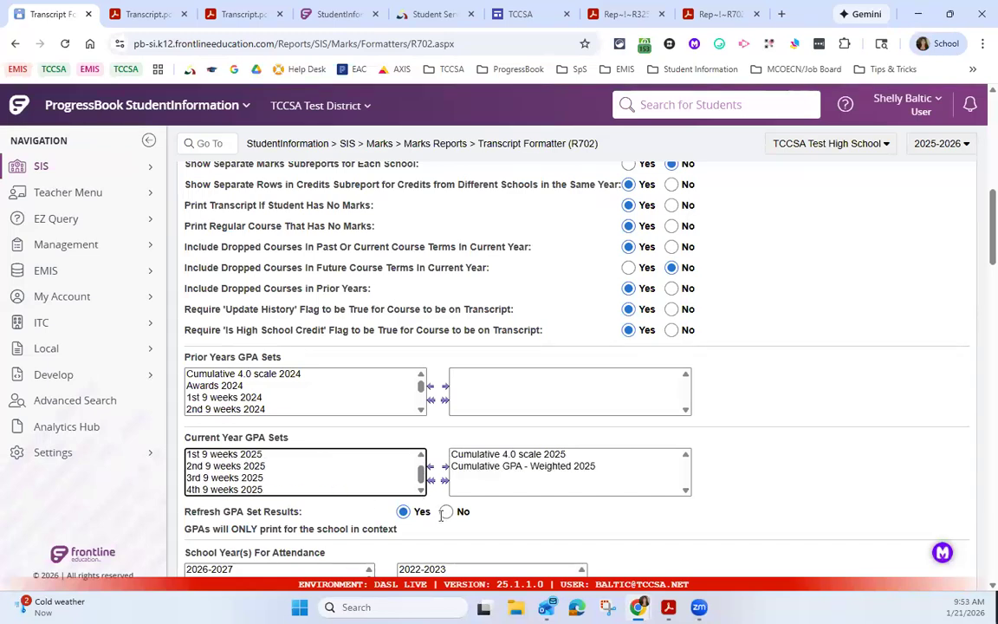
pyautogui.scroll(-1, 473, 504)
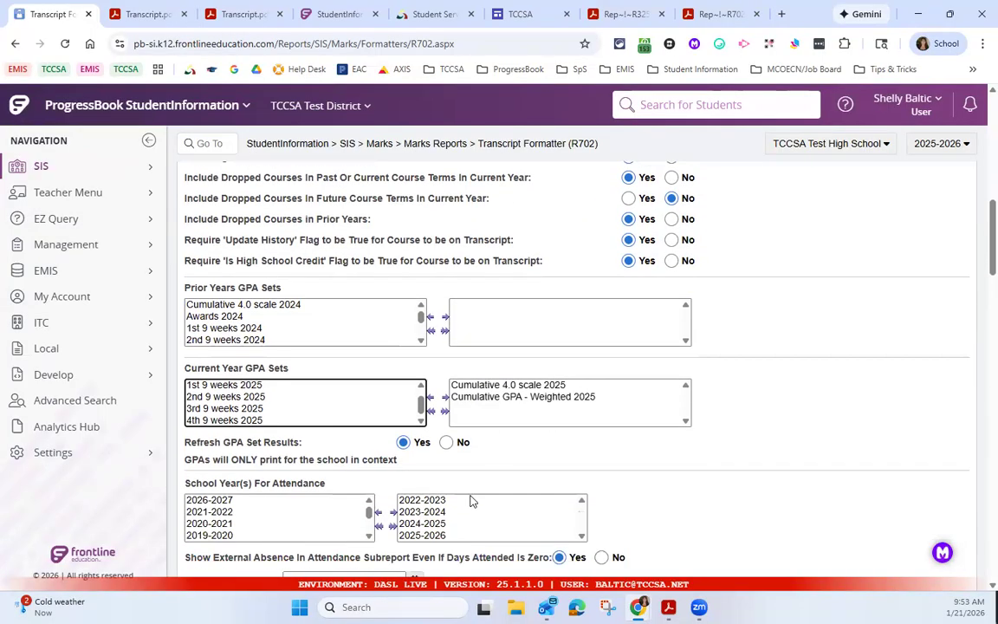
pyautogui.click(446, 443)
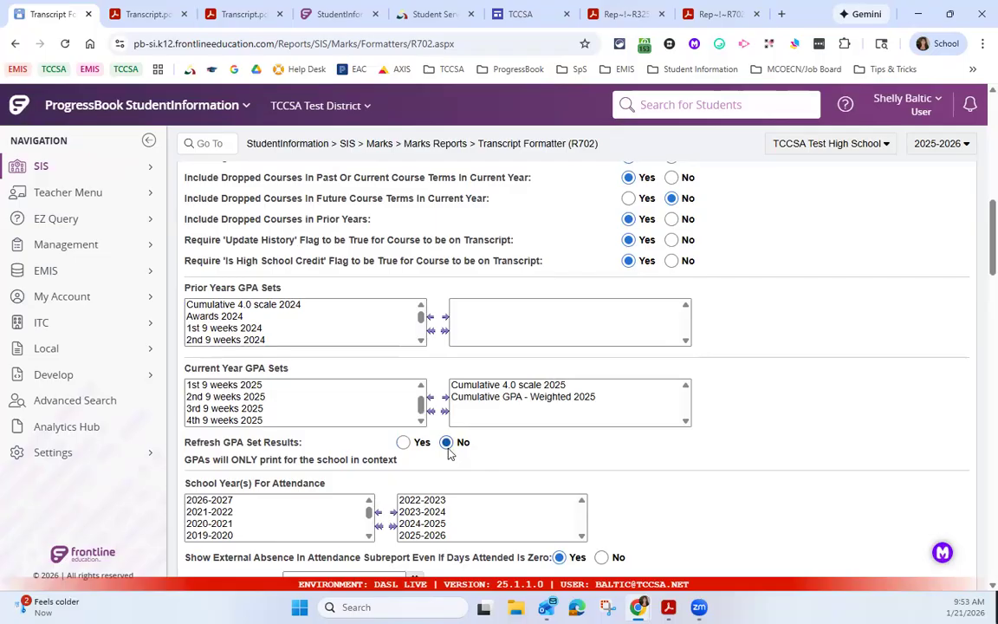
# Step: Enter the two students' ID numbers as the report's student selection and submit the transcript report
pyautogui.scroll(-1, 550, 459)
pyautogui.scroll(-4, 549, 459)
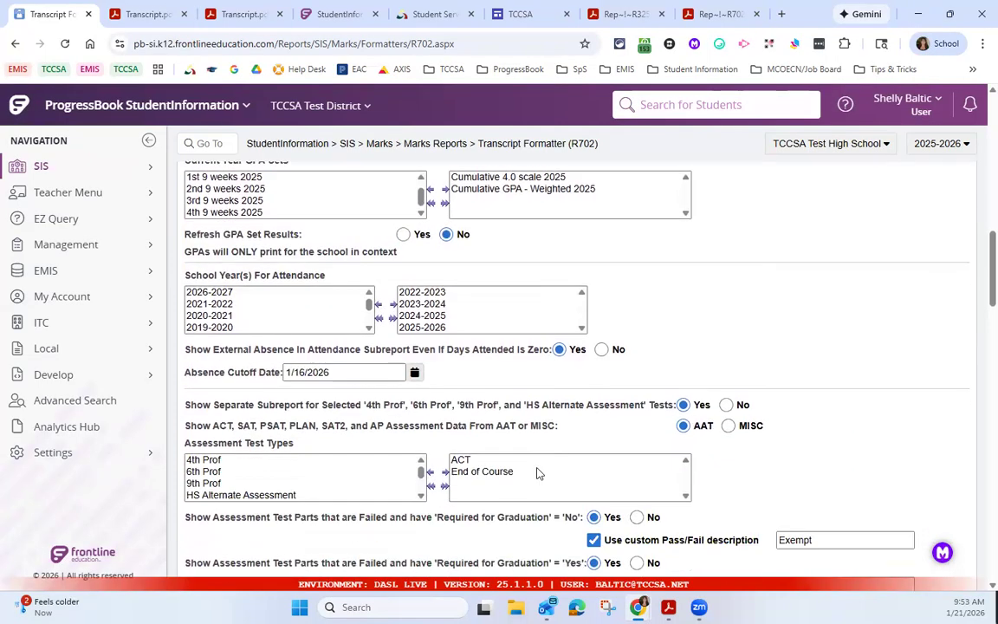
pyautogui.scroll(-3, 460, 472)
pyautogui.scroll(-3, 463, 502)
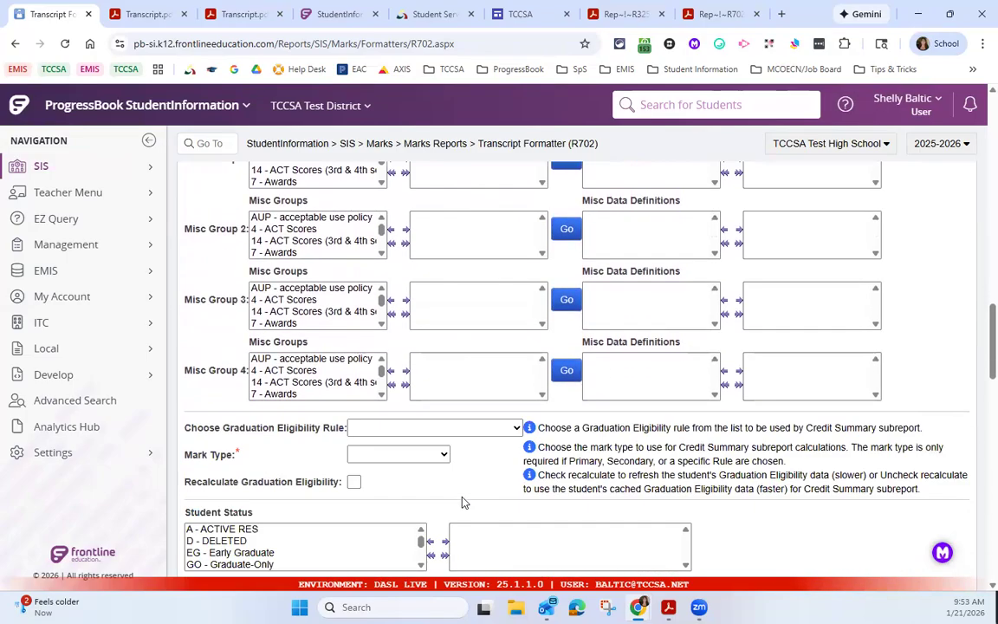
pyautogui.scroll(-4, 364, 386)
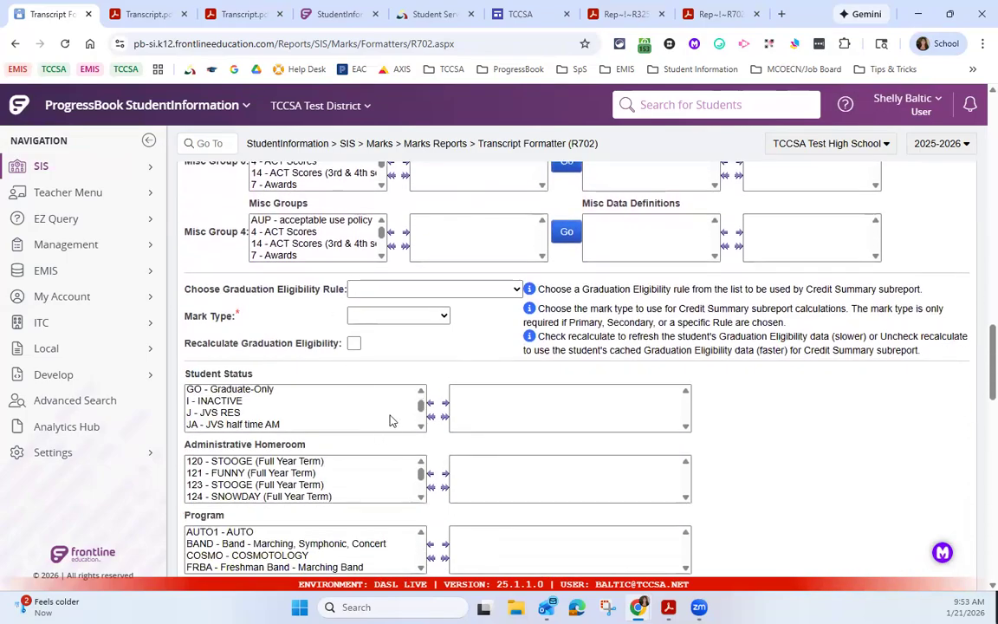
pyautogui.scroll(-2, 563, 472)
pyautogui.scroll(-7, 563, 472)
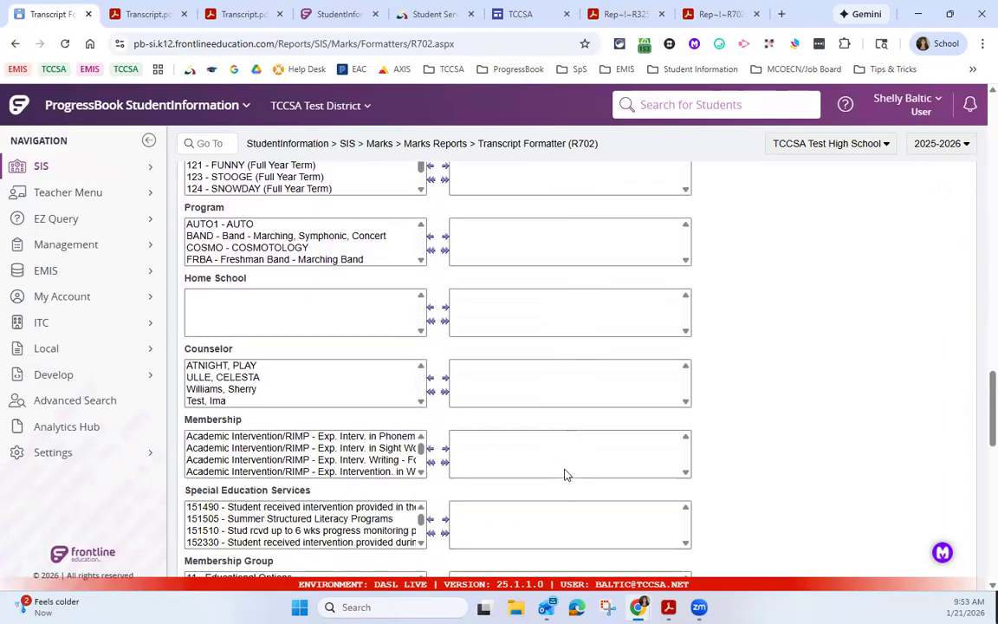
pyautogui.click(352, 307)
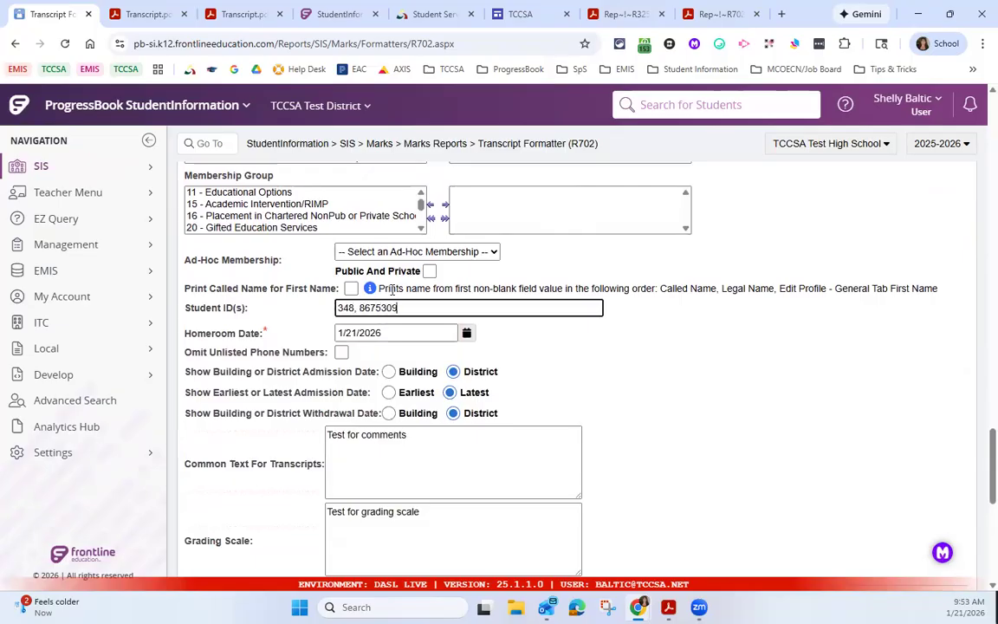
pyautogui.scroll(-3, 422, 474)
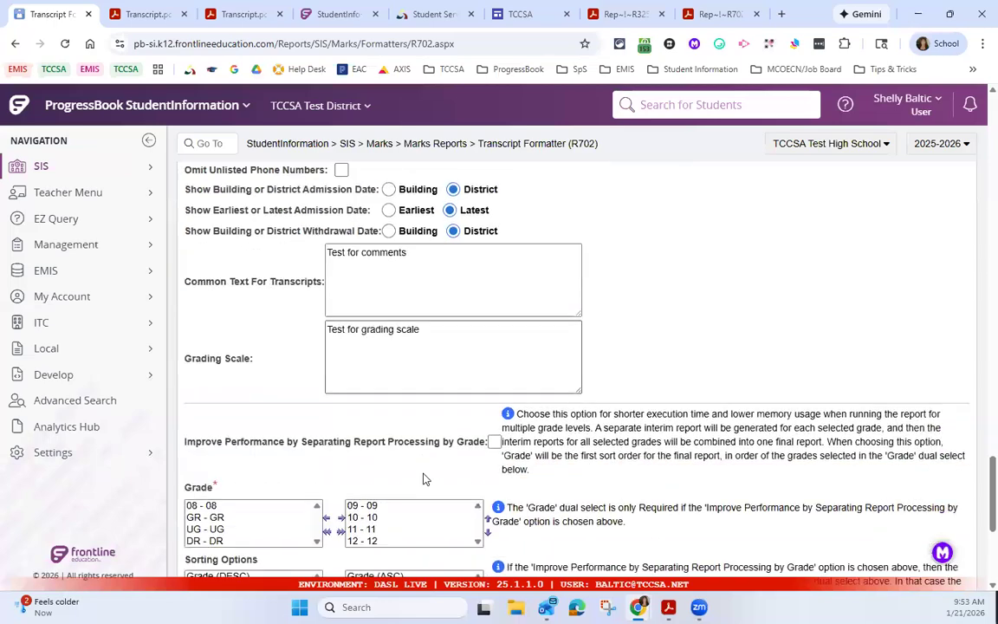
pyautogui.scroll(-4, 412, 513)
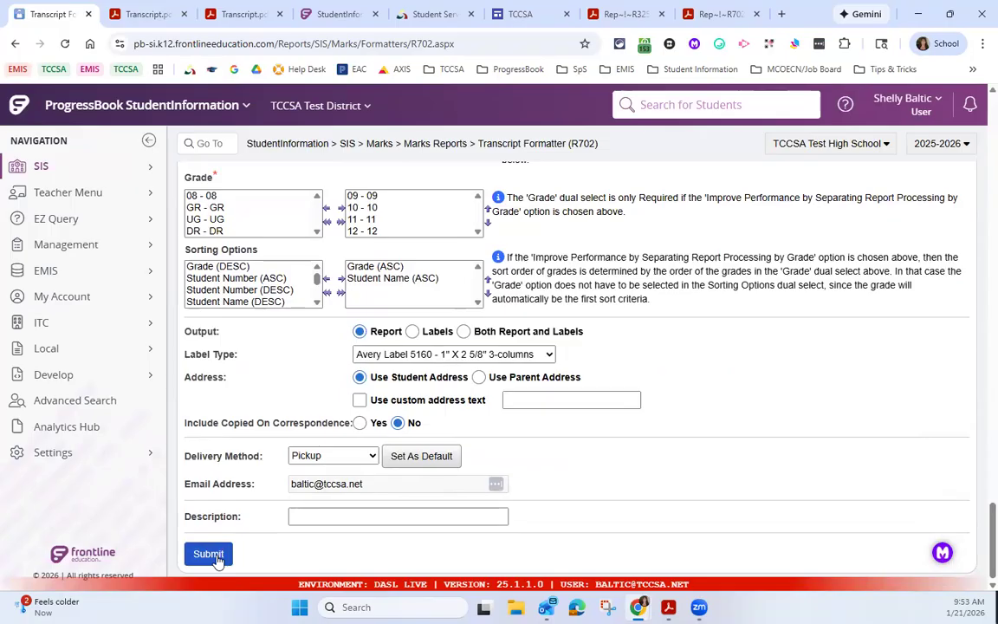
pyautogui.click(209, 554)
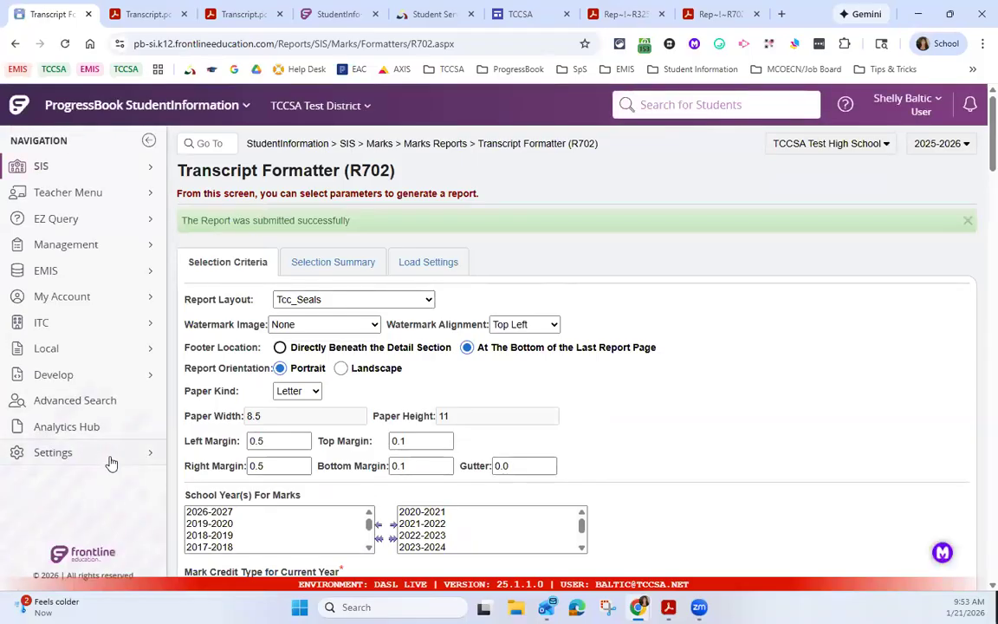
# Step: Open the batch/report management list, refresh it until the new Transcript Formatter job is complete, and open the resulting report
pyautogui.click(104, 454)
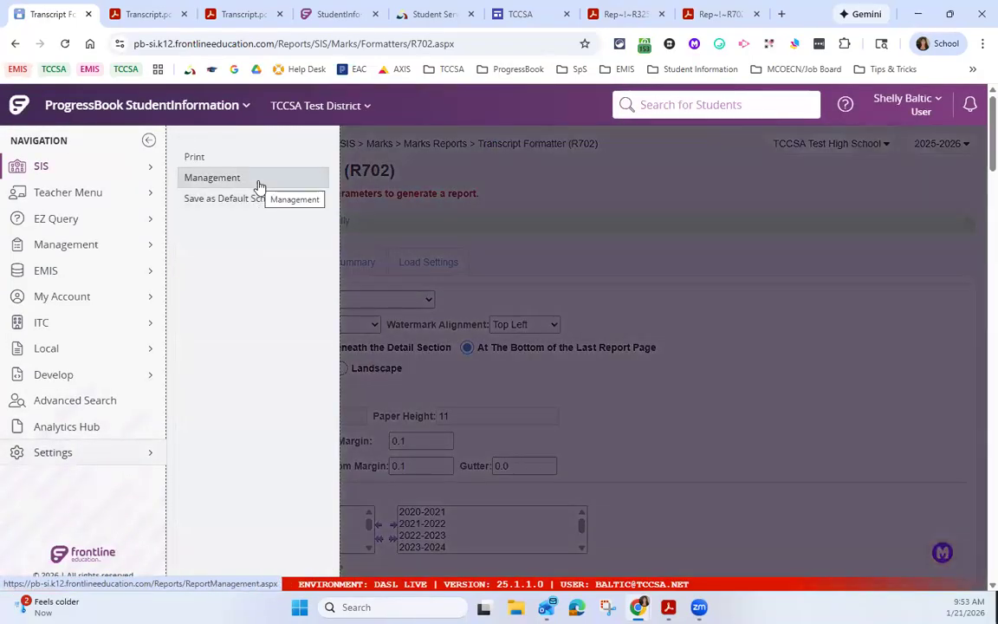
pyautogui.click(258, 185)
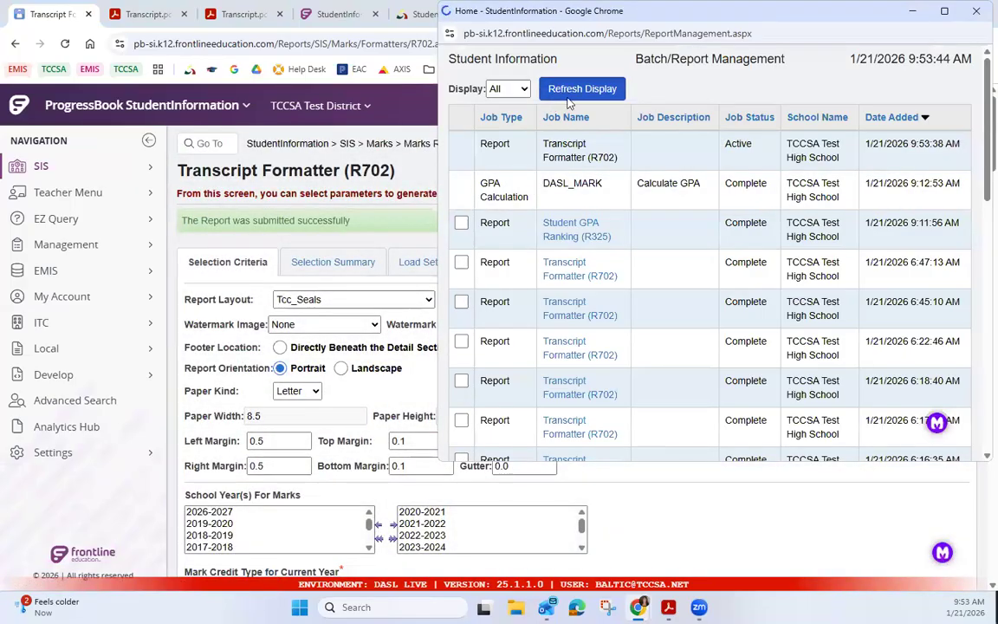
pyautogui.click(572, 90)
pyautogui.click(583, 91)
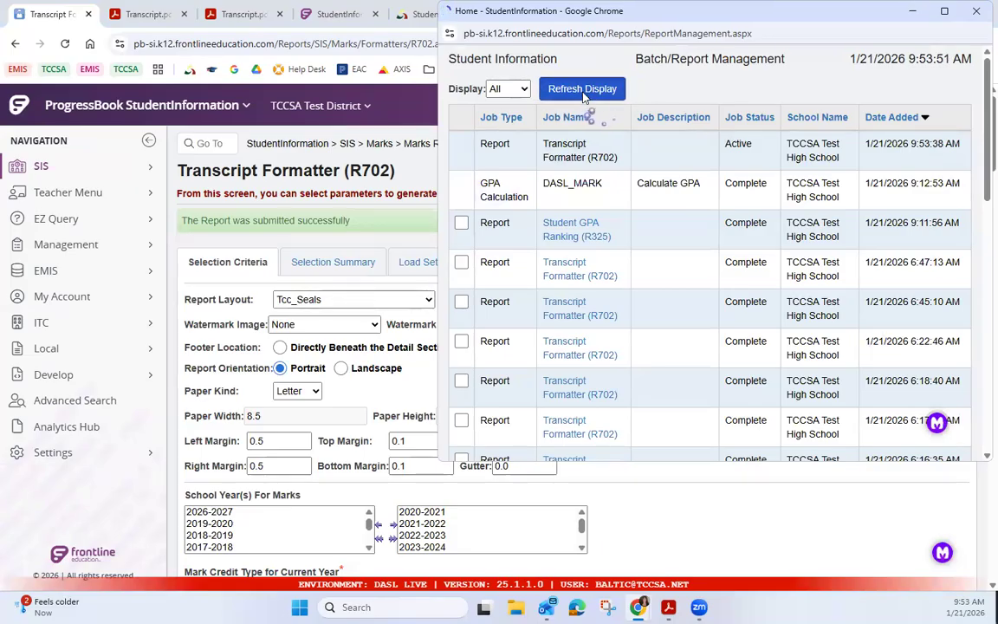
pyautogui.click(583, 94)
pyautogui.click(583, 96)
pyautogui.click(583, 95)
pyautogui.click(585, 98)
pyautogui.click(559, 155)
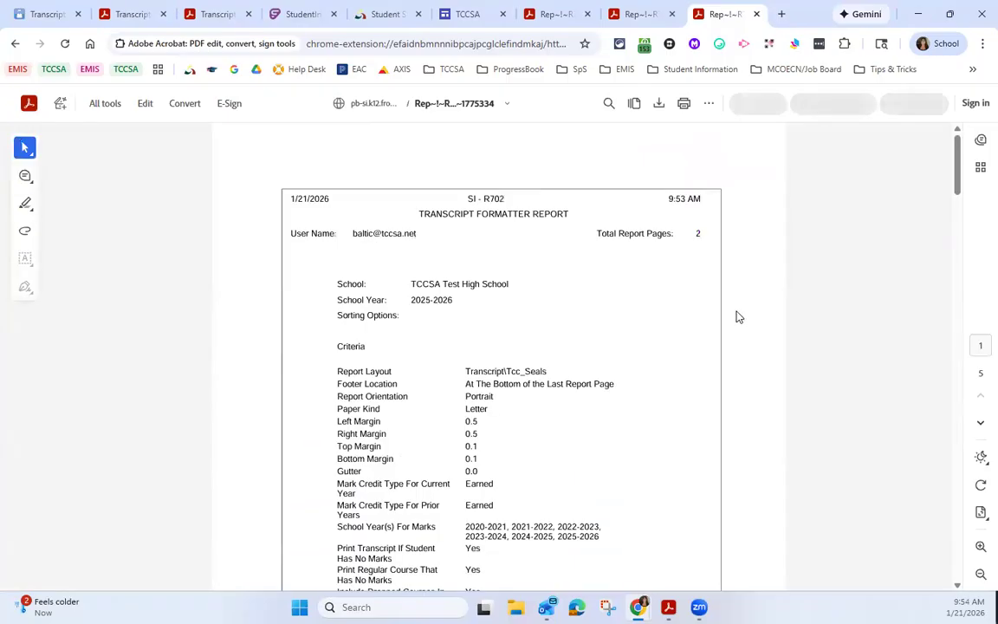
# Step: Look through the report to the first student's transcript and examine the 2025 Total Credits rows for each school
pyautogui.scroll(-7, 746, 329)
pyautogui.scroll(-10, 749, 344)
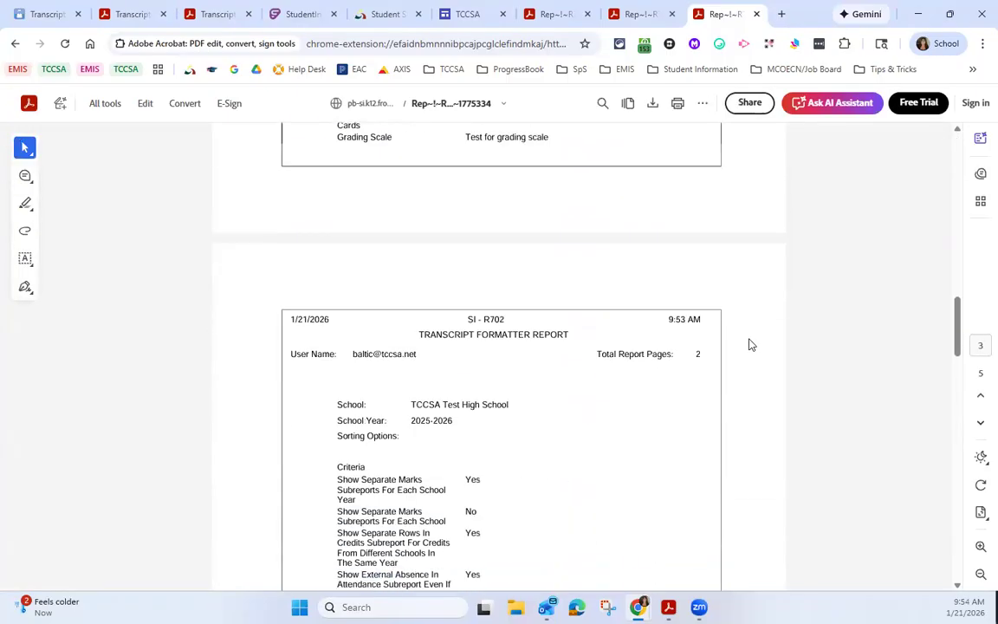
pyautogui.scroll(-3, 750, 344)
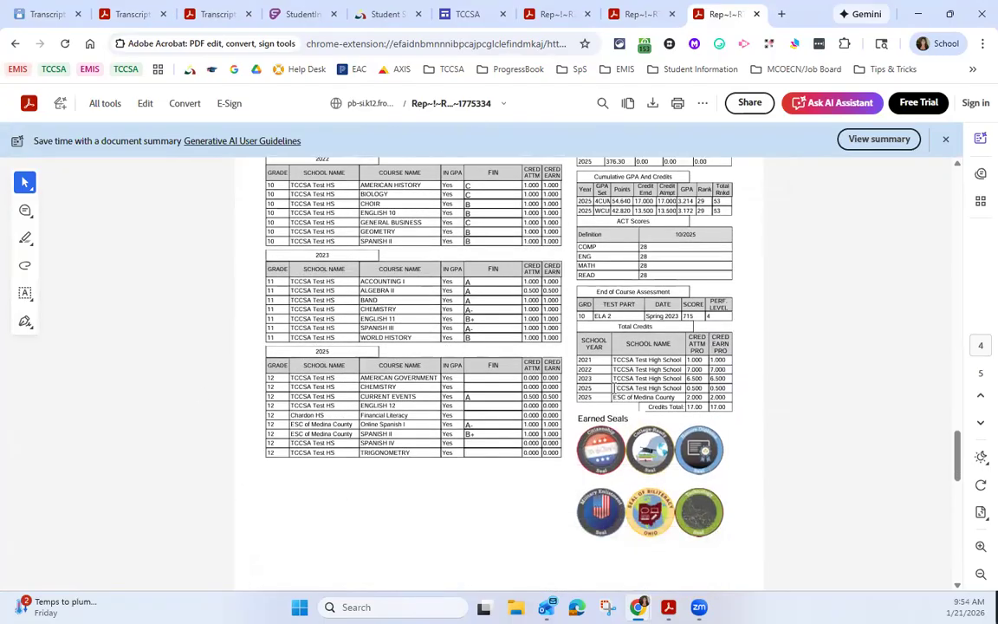
pyautogui.moveTo(635, 391)
pyautogui.mouseDown()
pyautogui.moveTo(660, 391)
pyautogui.moveTo(647, 404)
pyautogui.mouseUp()
pyautogui.click(749, 415)
pyautogui.scroll(3, 671, 403)
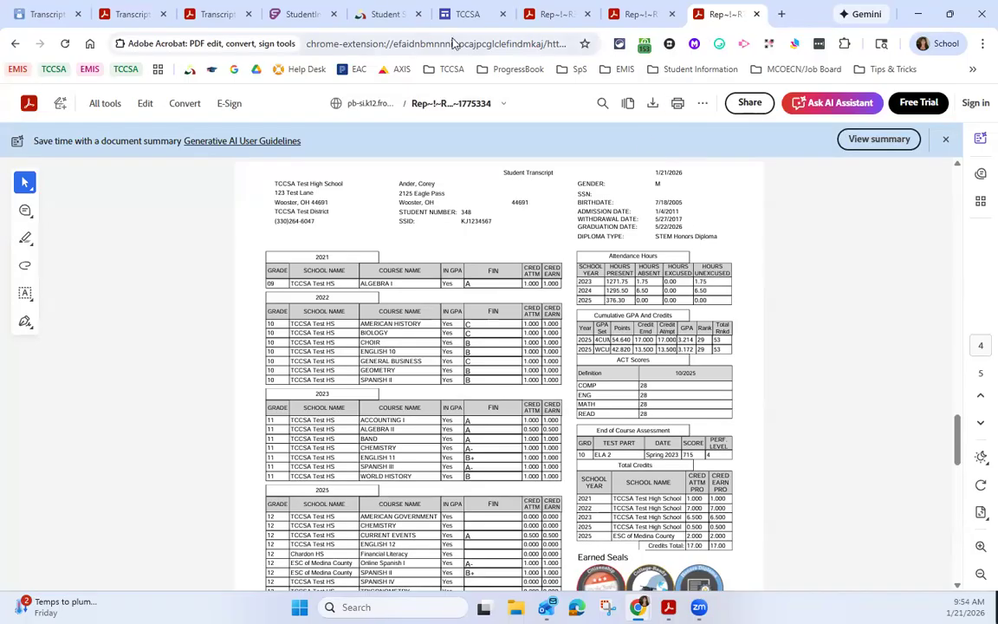
# Step: Return to Transcript Formatter (R702) and load the saved 25/26 Seals settings
pyautogui.click(50, 26)
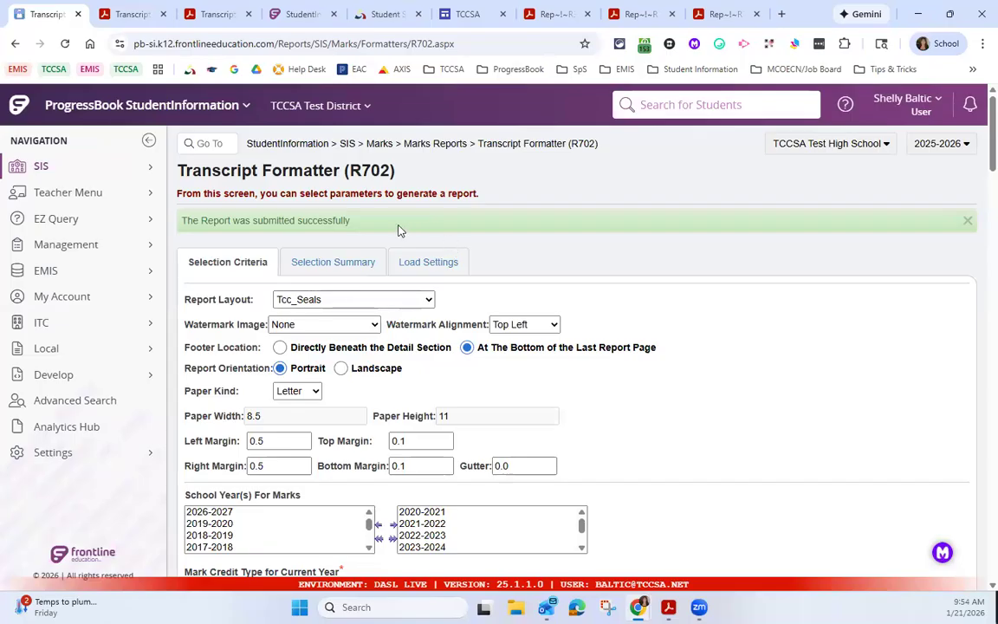
pyautogui.click(430, 261)
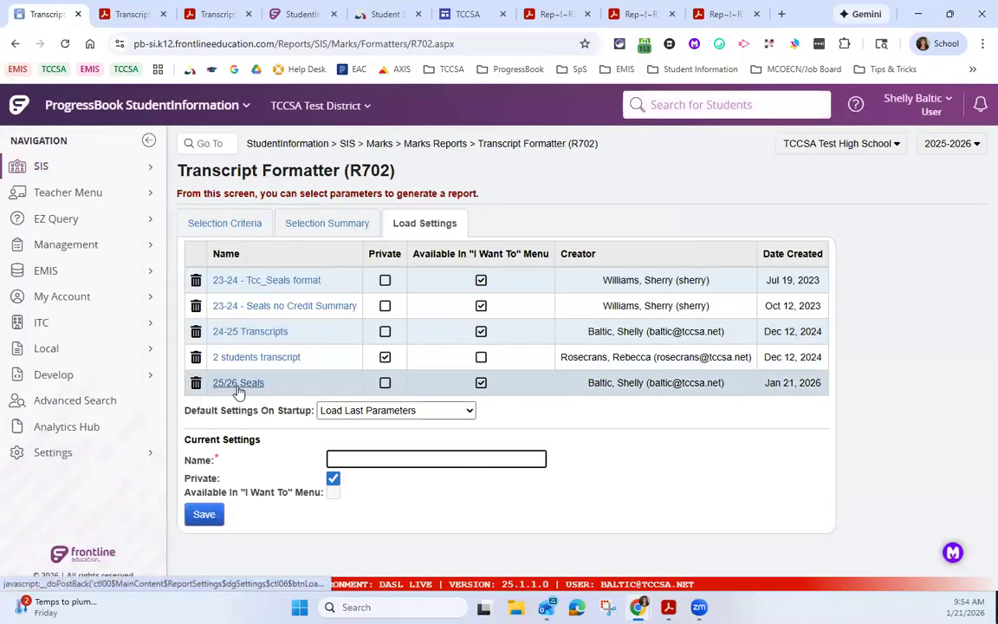
pyautogui.click(237, 385)
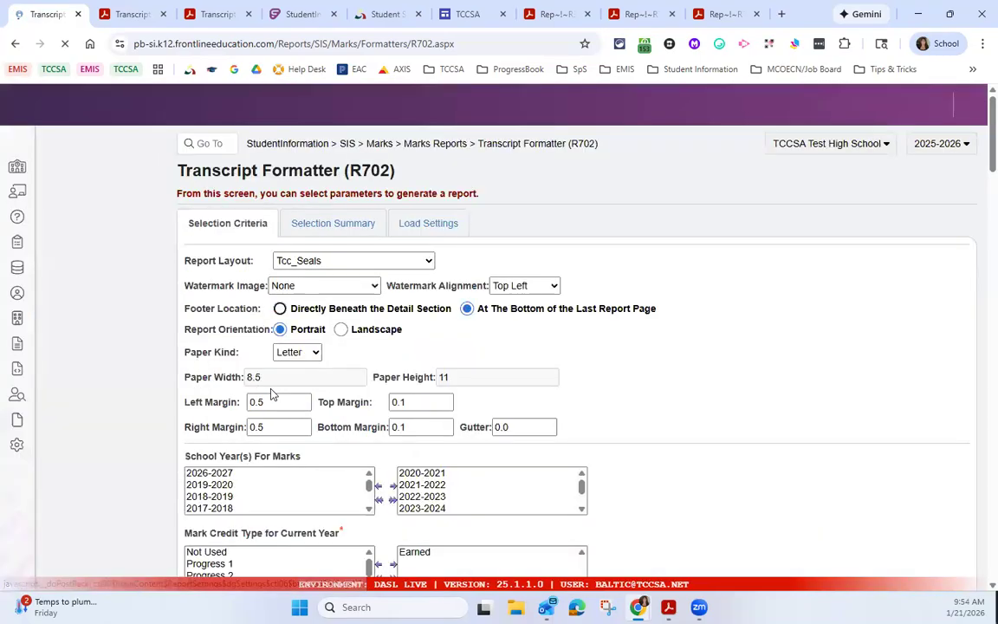
# Step: Review the loaded credits subreport, GPA set and student selection options, and recheck the 2025 courses and earned seals in the transcript PDF
pyautogui.scroll(-6, 443, 403)
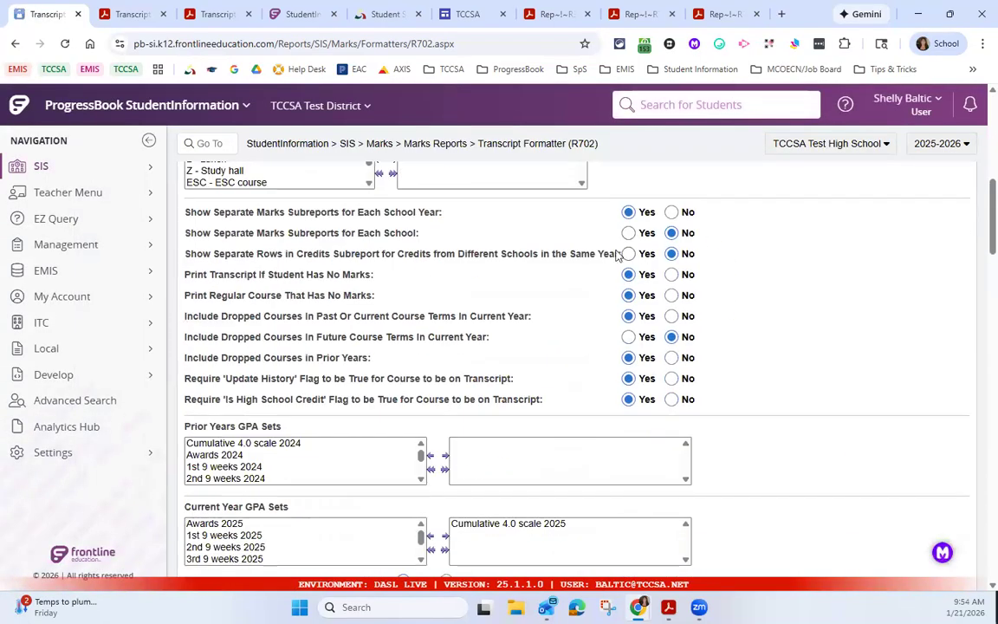
pyautogui.scroll(-1, 448, 343)
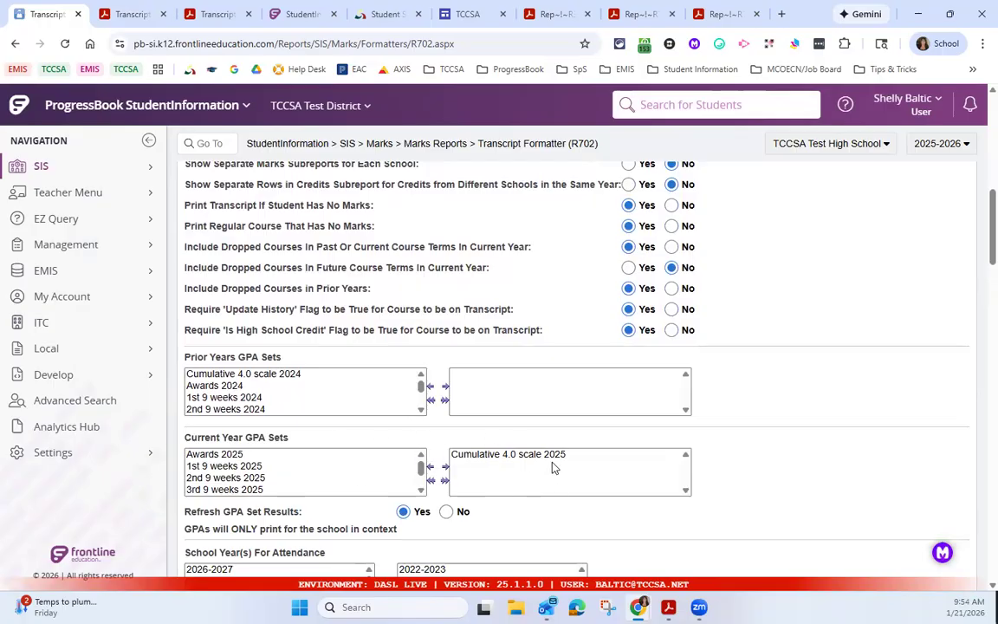
pyautogui.scroll(2, 558, 466)
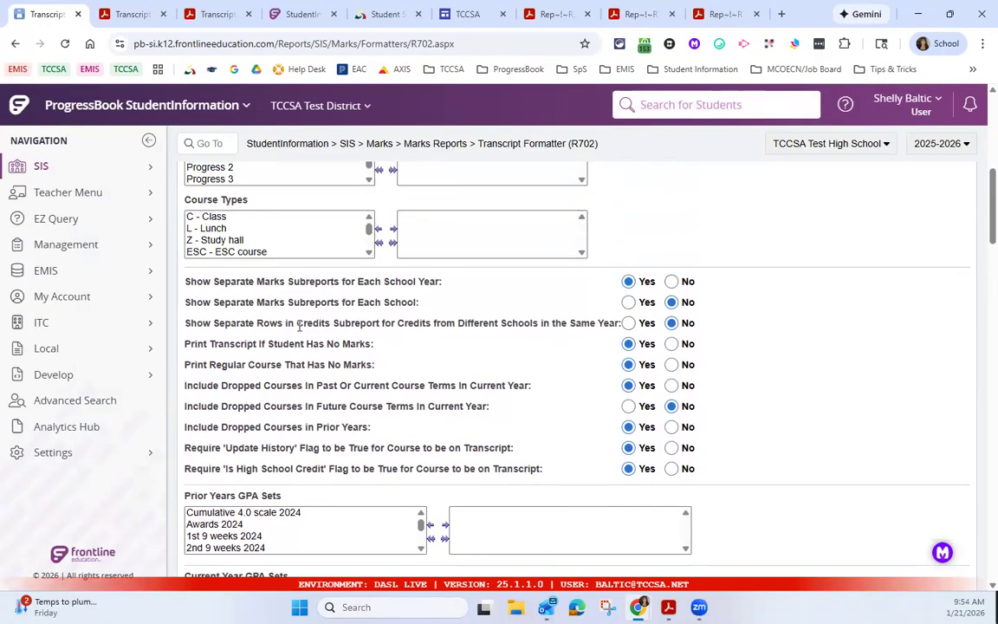
pyautogui.moveTo(284, 323); pyautogui.dragTo(371, 326)
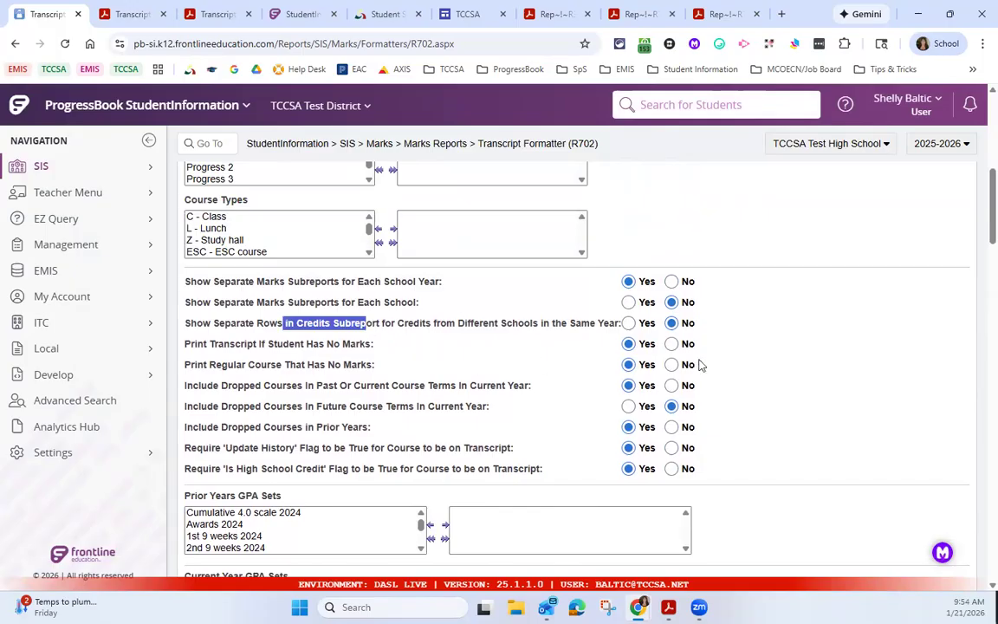
pyautogui.scroll(-10, 725, 355)
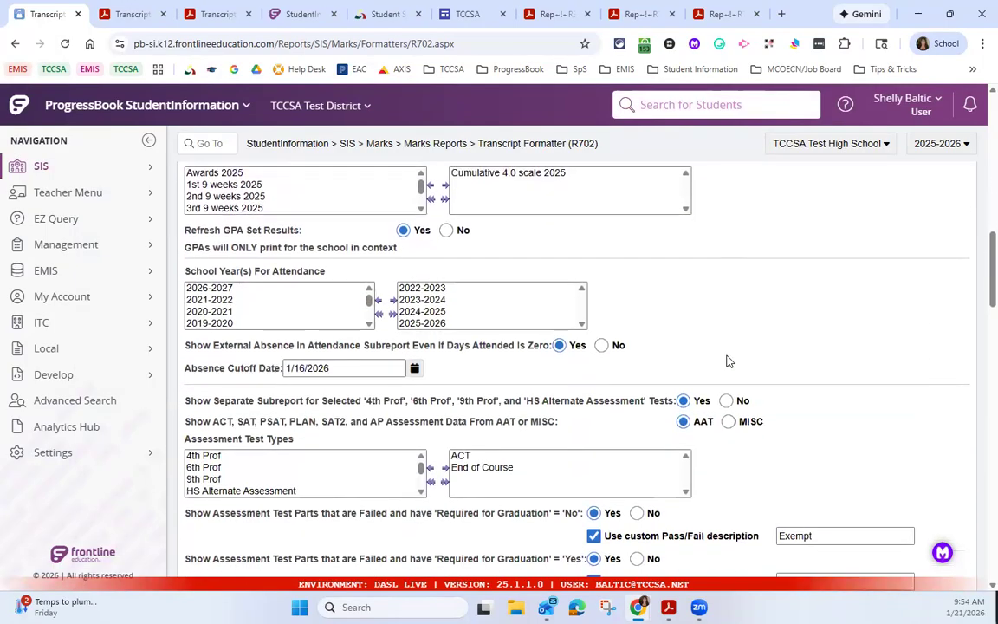
pyautogui.scroll(-10, 726, 360)
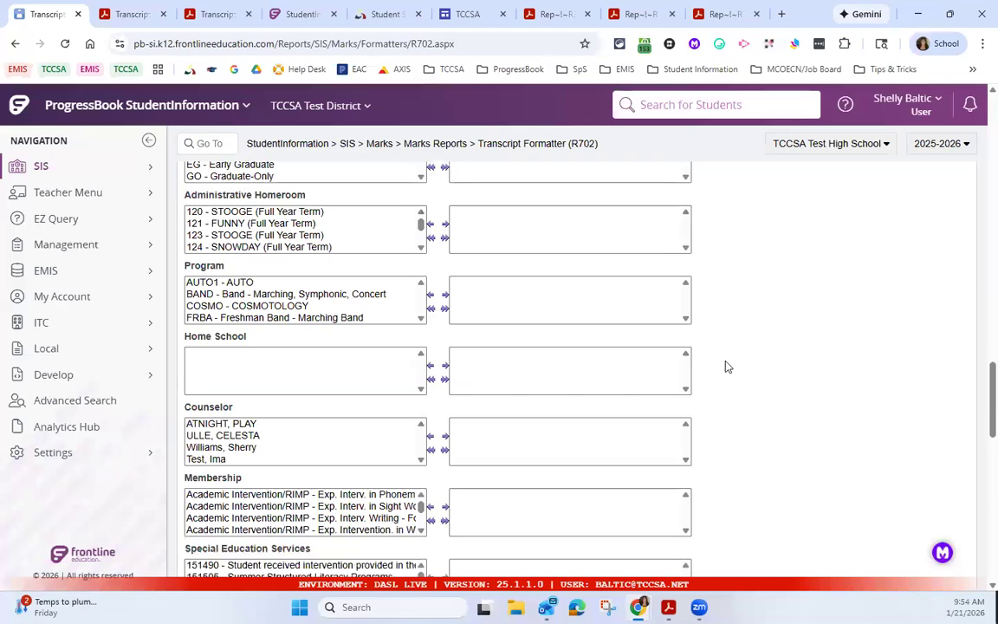
pyautogui.scroll(-2, 726, 366)
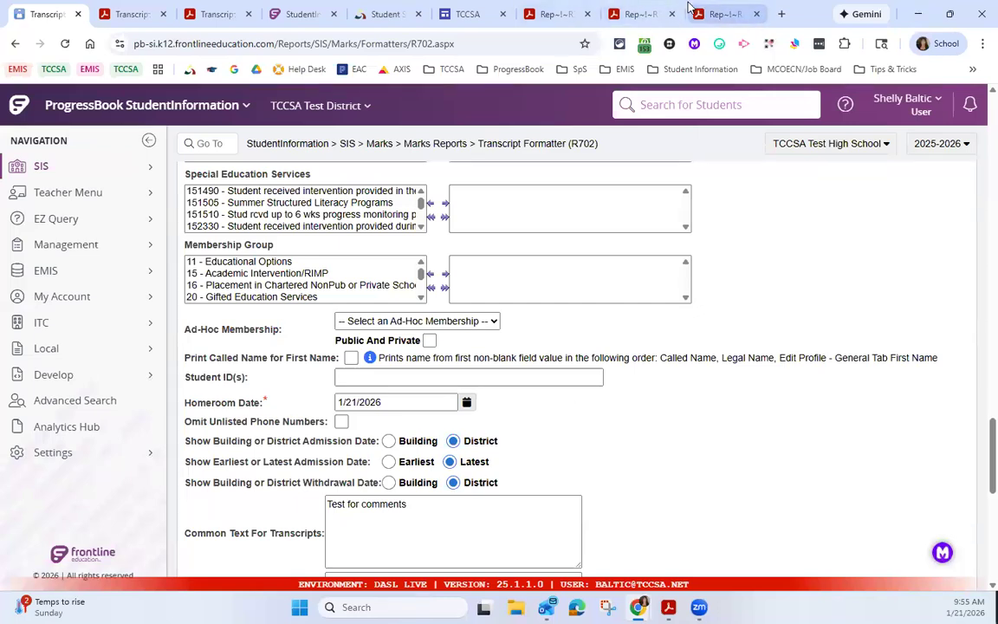
pyautogui.click(732, 19)
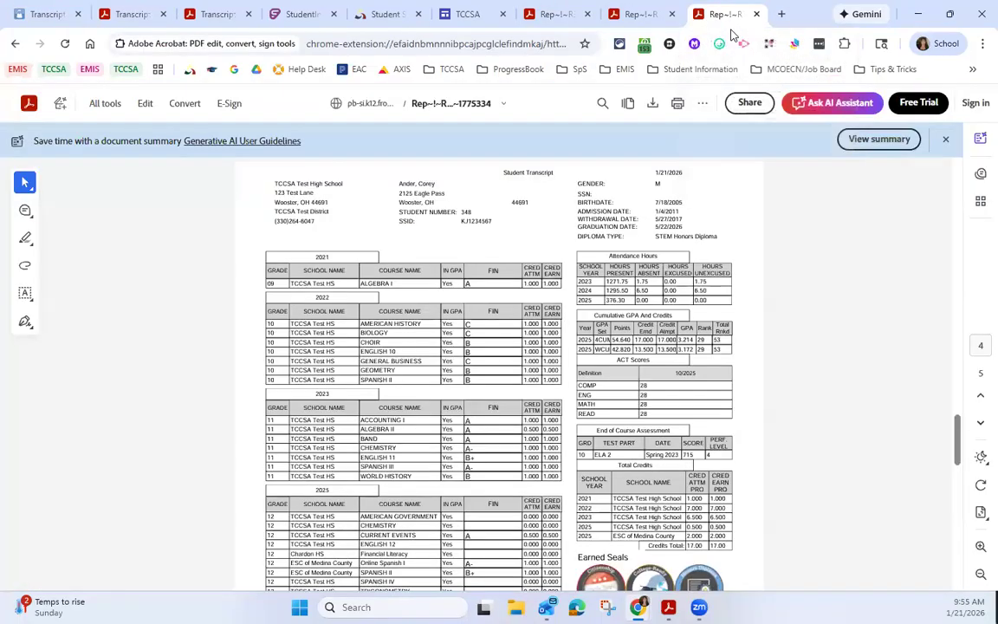
pyautogui.scroll(-5, 596, 252)
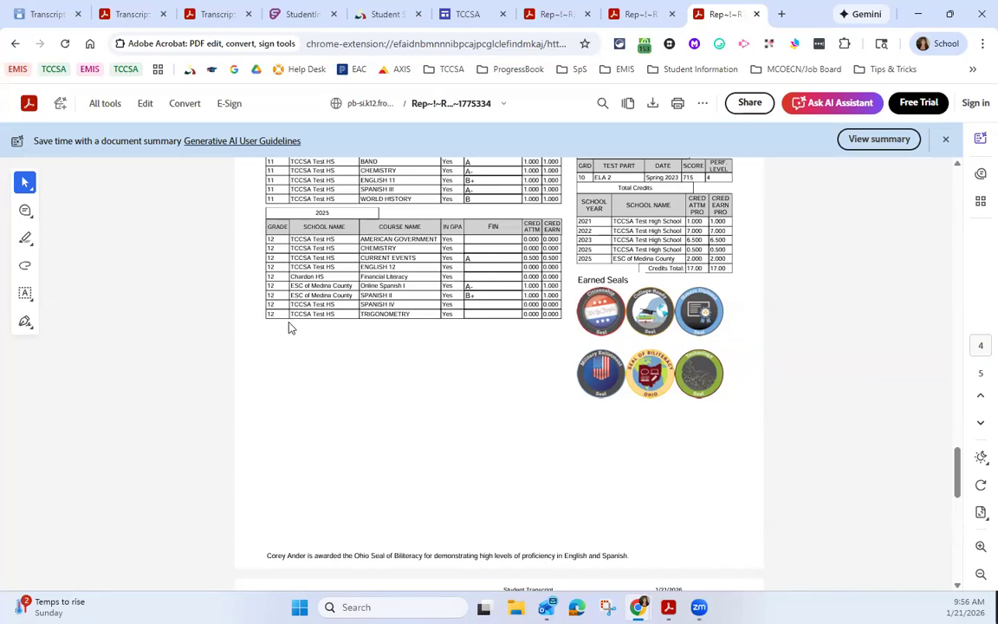
# Step: Return to StudentInformation and go to the Honor Roll (R303) report using its code r303
pyautogui.click(52, 14)
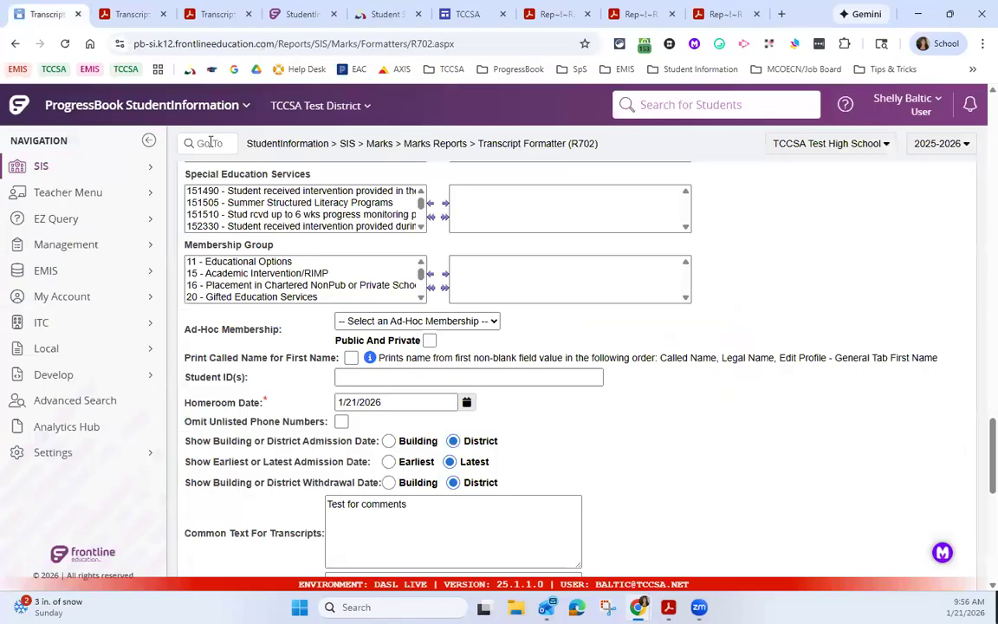
pyautogui.click(209, 143)
pyautogui.write('r303')
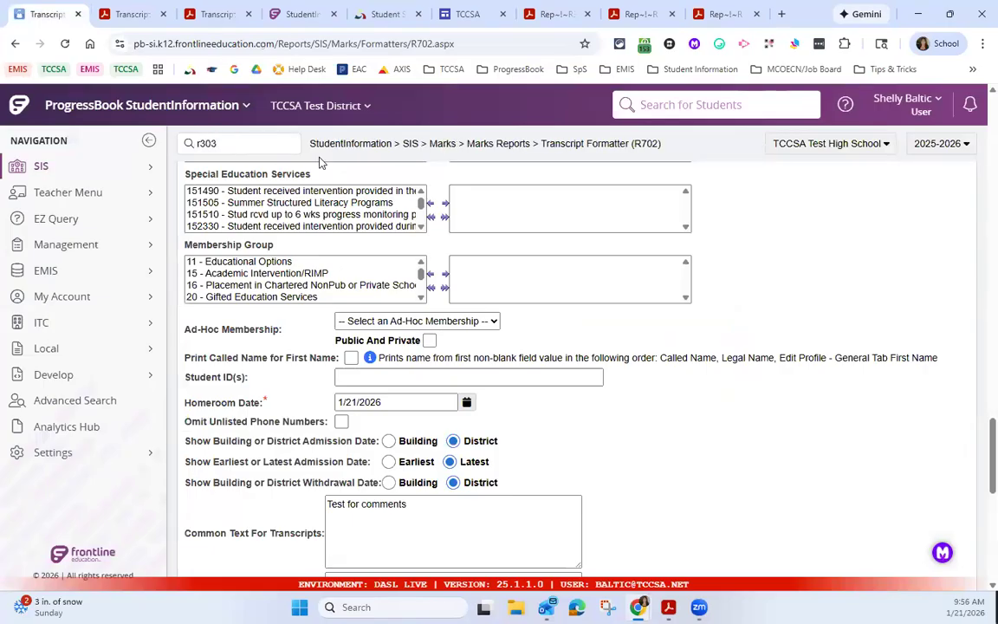
pyautogui.press('Return')
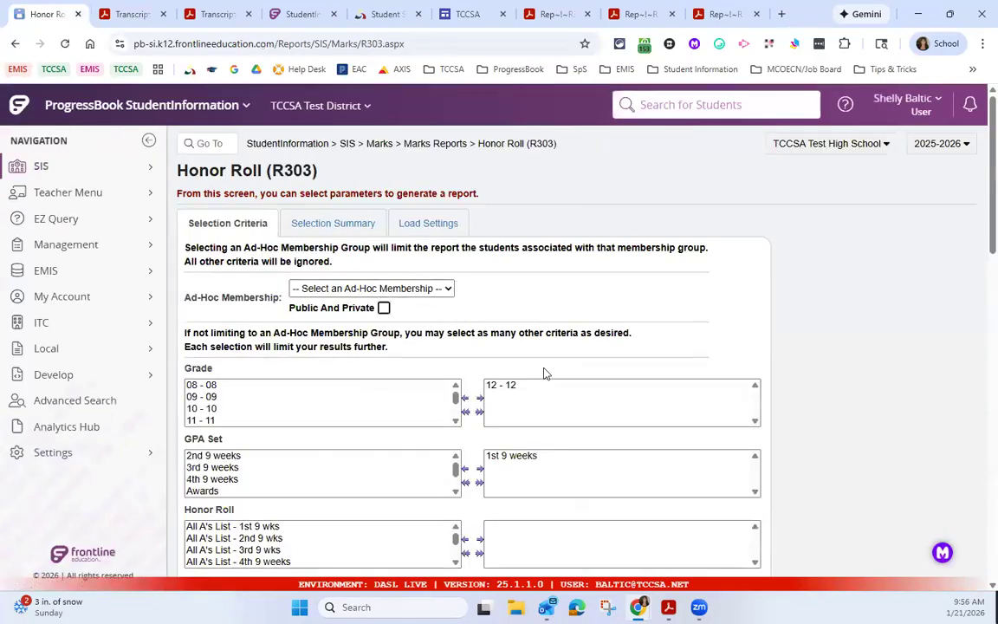
# Step: Replace the selected 1st 9 weeks GPA set with Cumulative 4.0 scale in the Honor Roll criteria
pyautogui.scroll(-1, 546, 376)
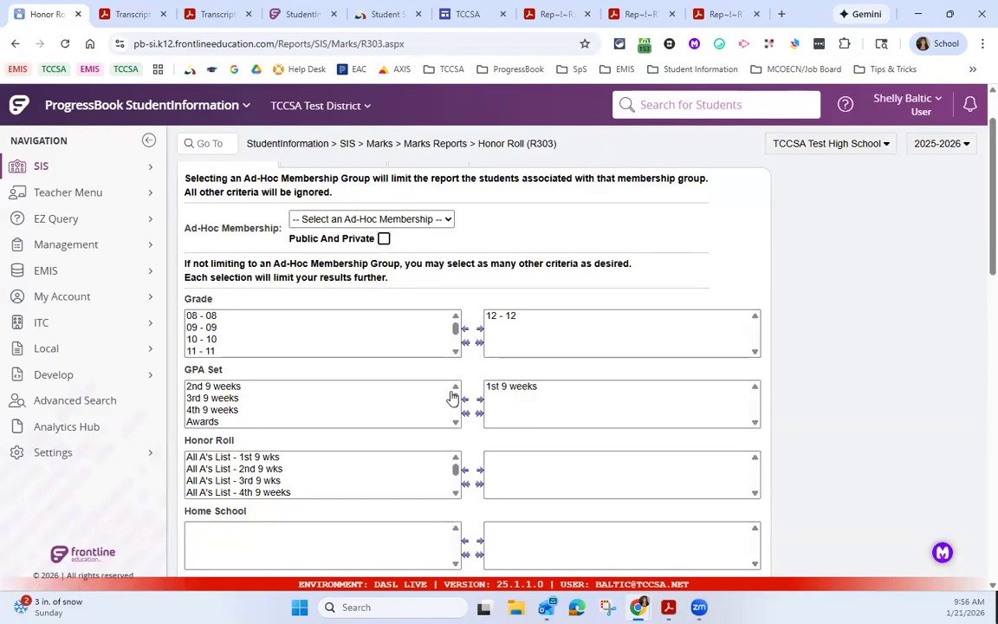
pyautogui.click(455, 421)
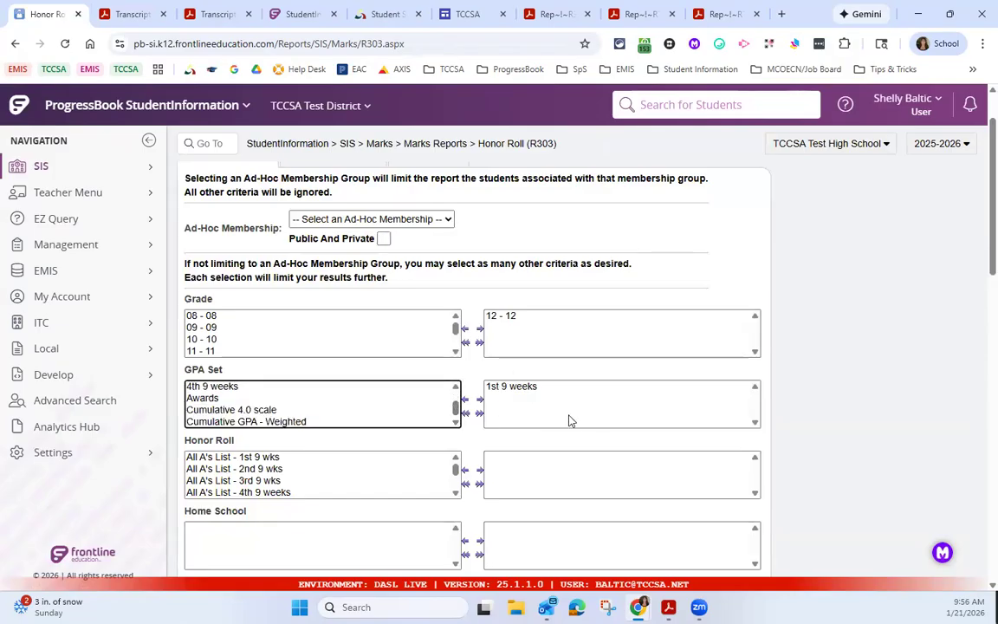
pyautogui.click(501, 388)
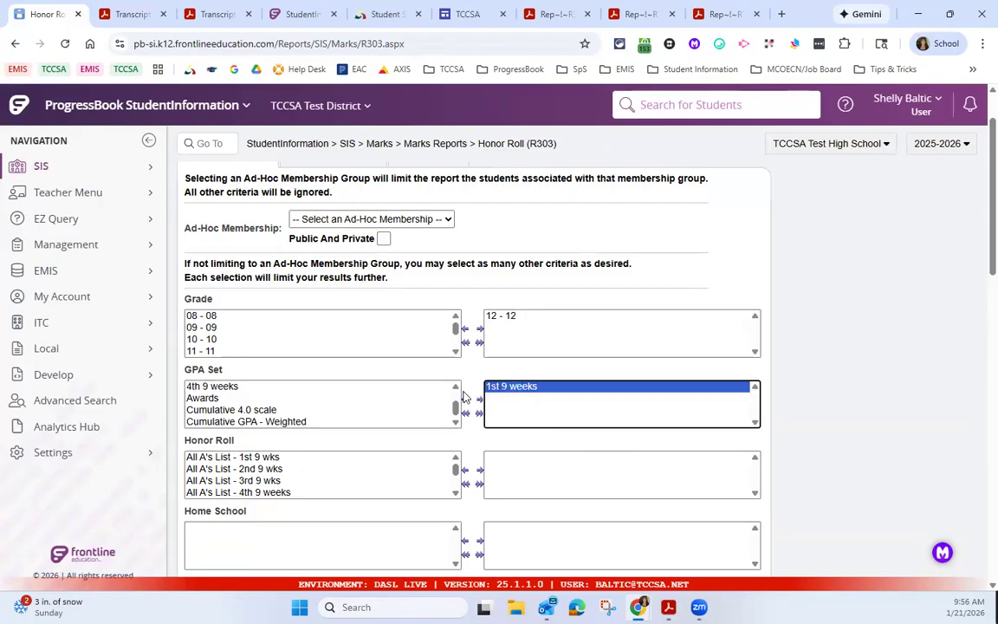
pyautogui.click(465, 400)
pyautogui.click(277, 399)
pyautogui.click(479, 399)
# Step: Place GPA (DESC) ahead of Student Name (ASC) in the sorting options and submit the Honor Roll report
pyautogui.scroll(-3, 525, 416)
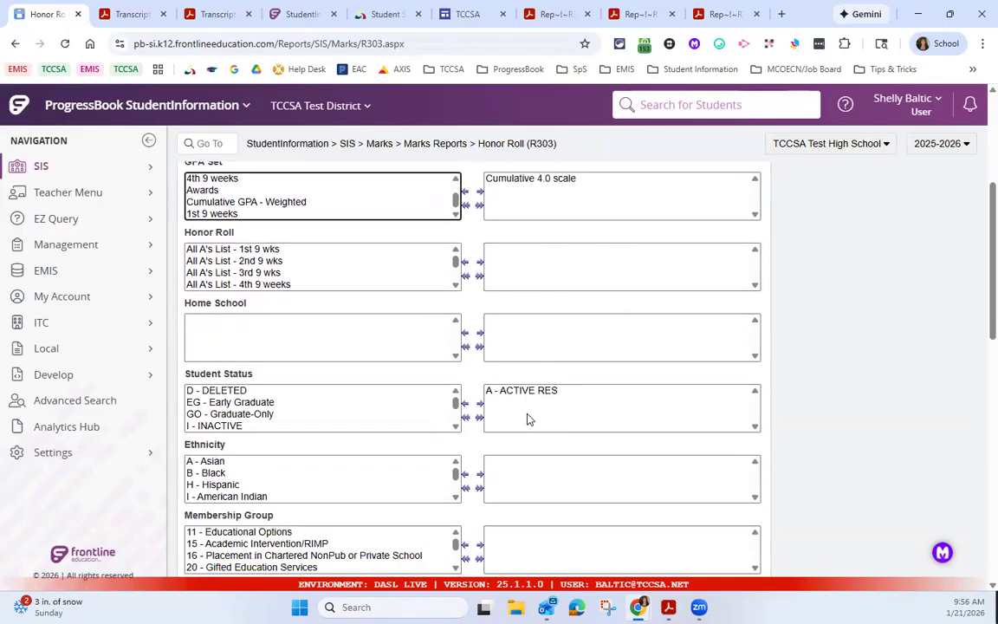
pyautogui.scroll(-3, 554, 367)
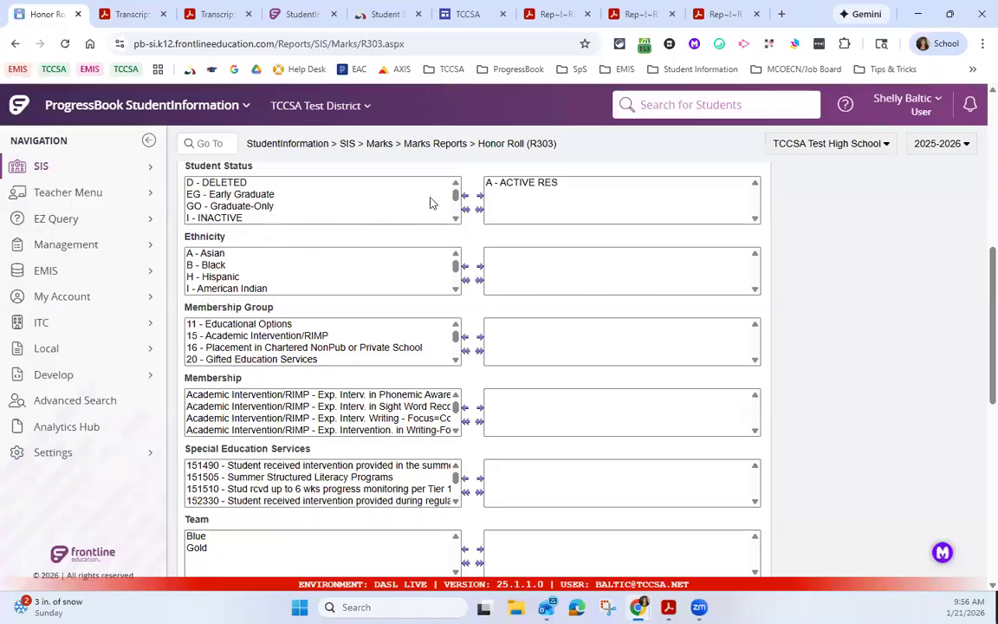
pyautogui.scroll(-2, 379, 208)
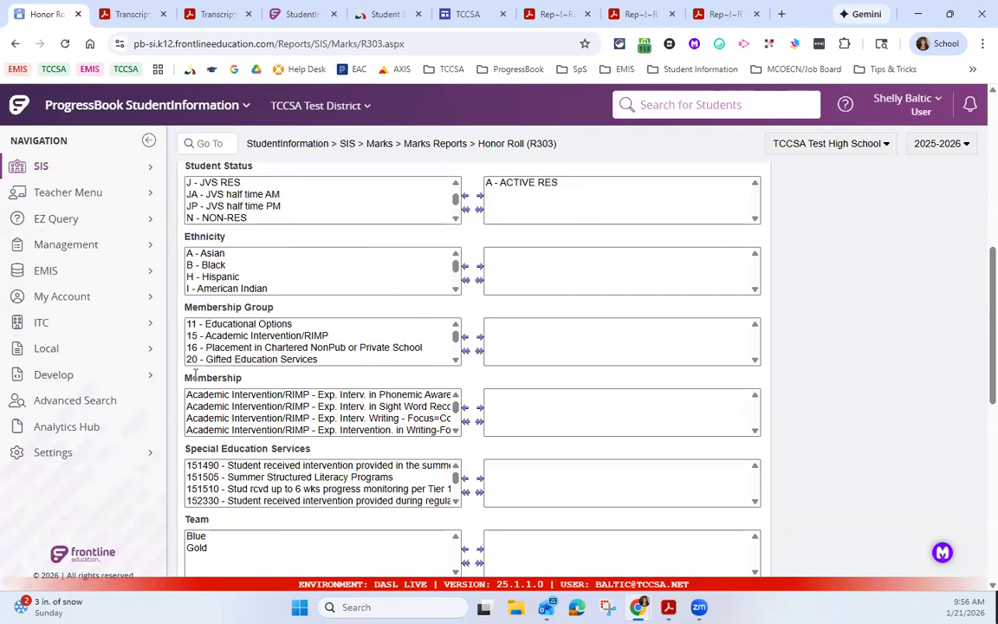
pyautogui.scroll(-3, 312, 336)
pyautogui.scroll(-3, 514, 445)
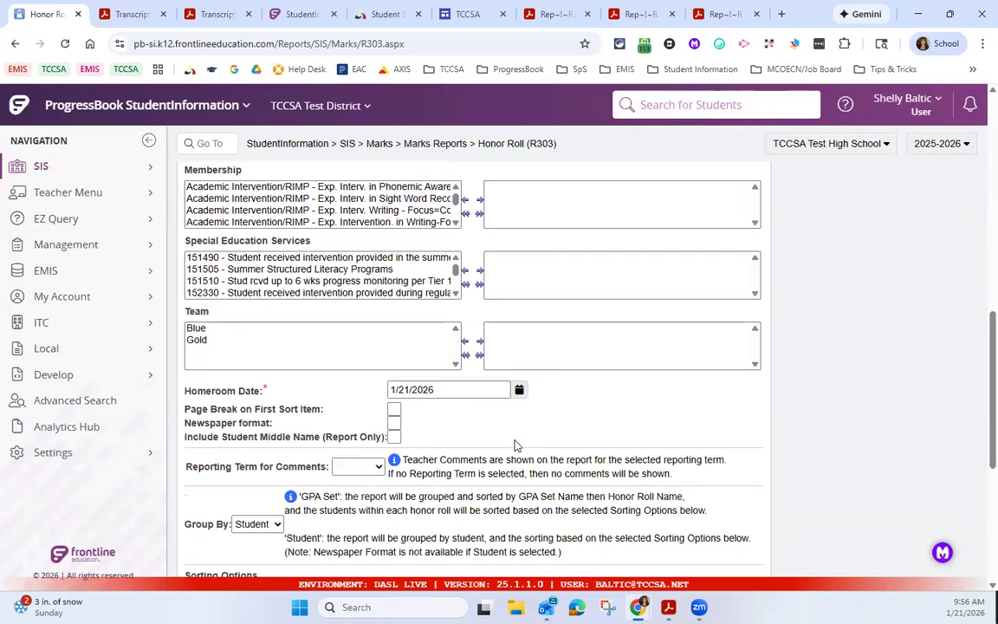
pyautogui.scroll(-1, 514, 445)
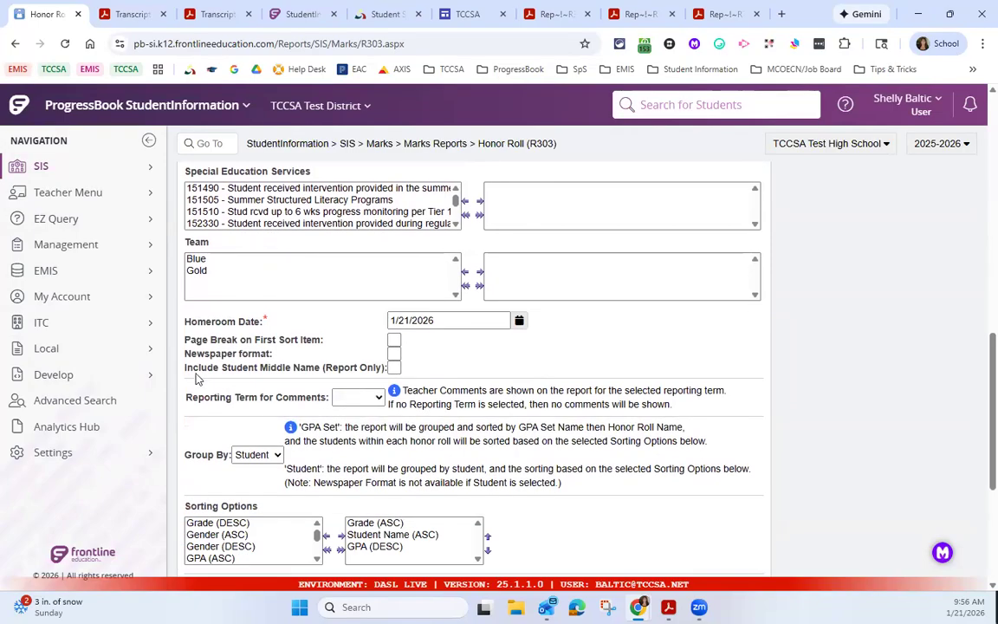
pyautogui.scroll(-1, 197, 378)
pyautogui.scroll(-1, 197, 378)
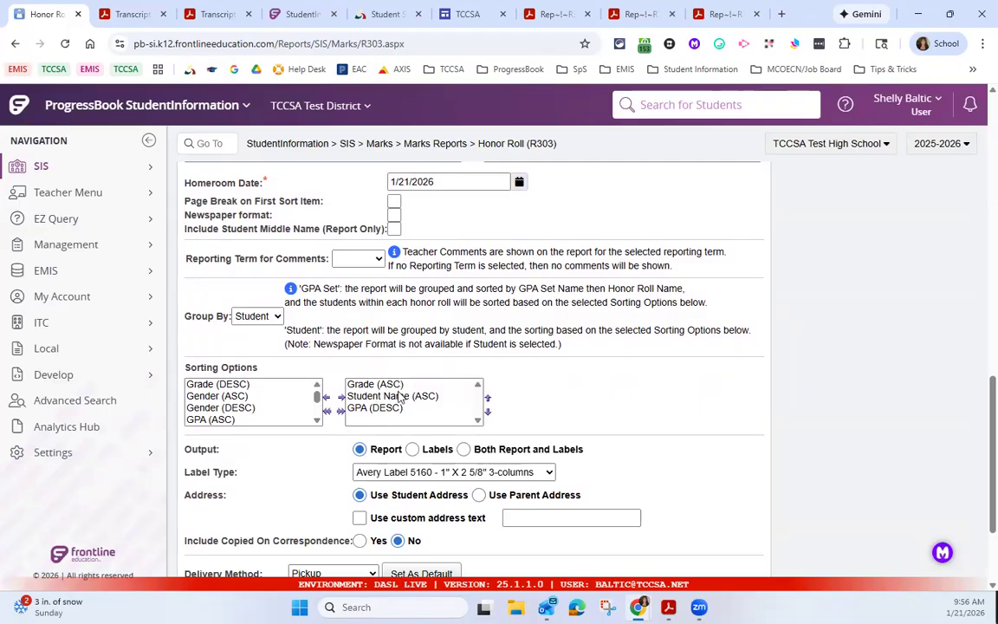
pyautogui.click(372, 407)
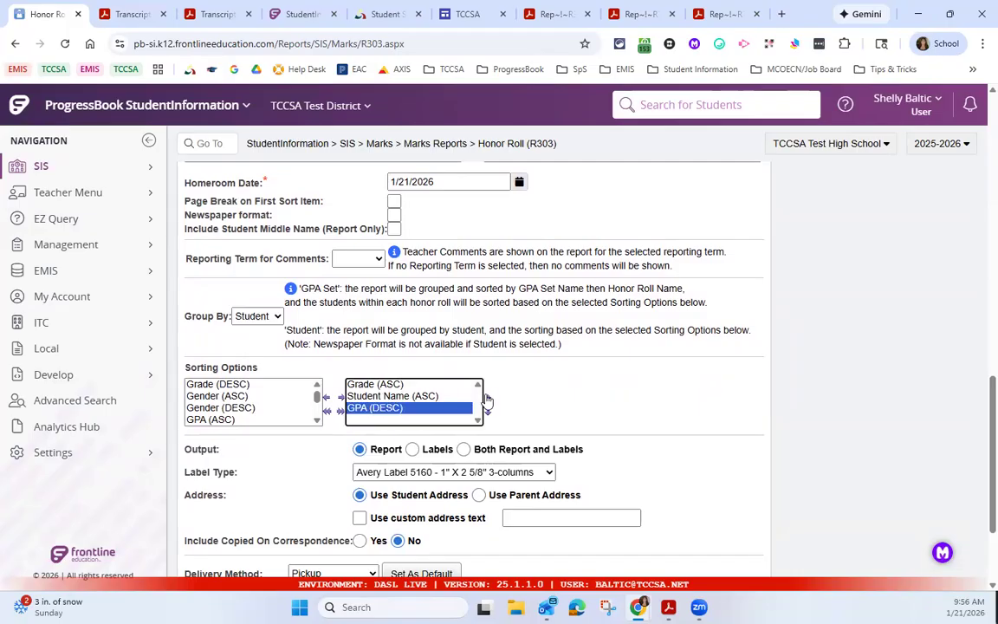
pyautogui.click(486, 398)
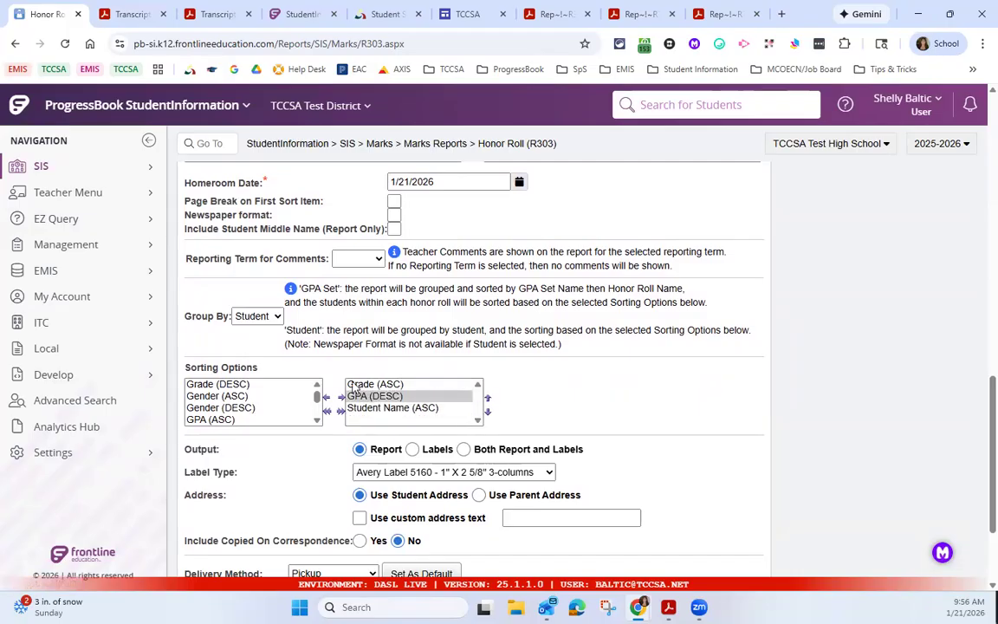
pyautogui.scroll(-3, 350, 442)
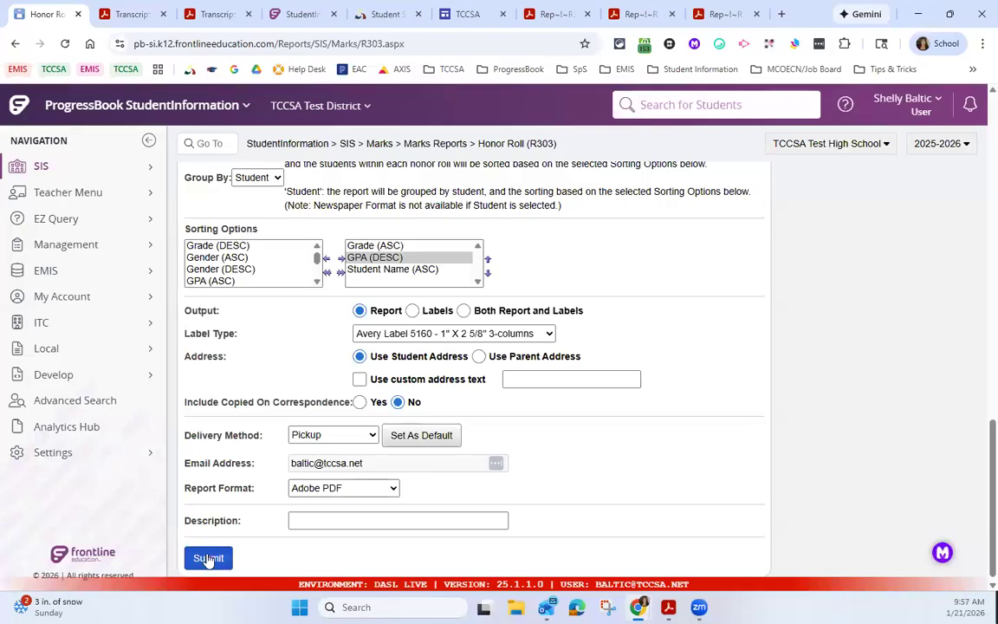
pyautogui.click(208, 558)
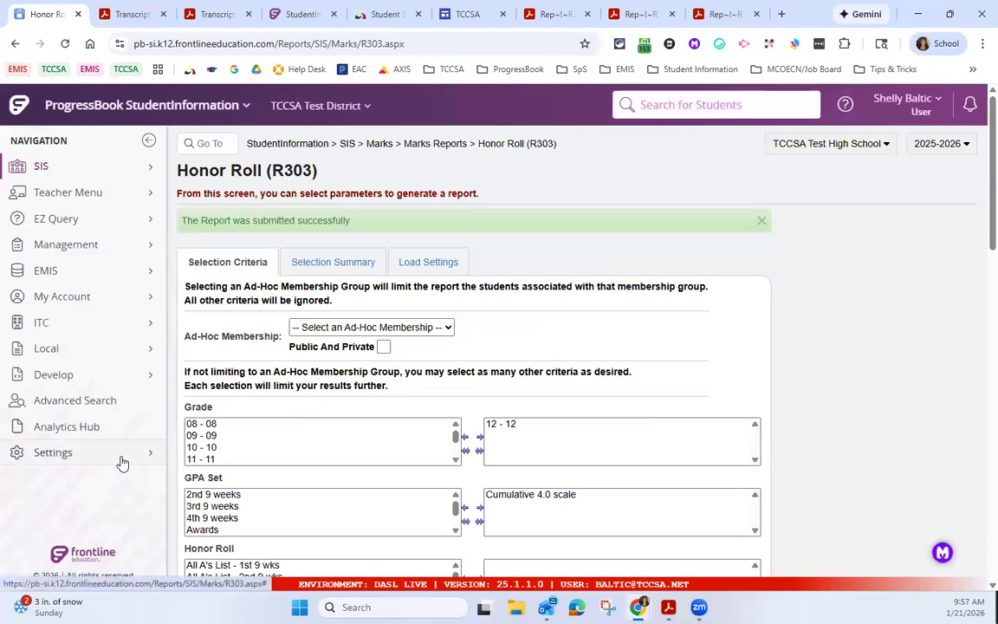
# Step: Open the batch/report management list, refresh it until the Honor Roll (R303) job is complete, and open the resulting report
pyautogui.click(122, 458)
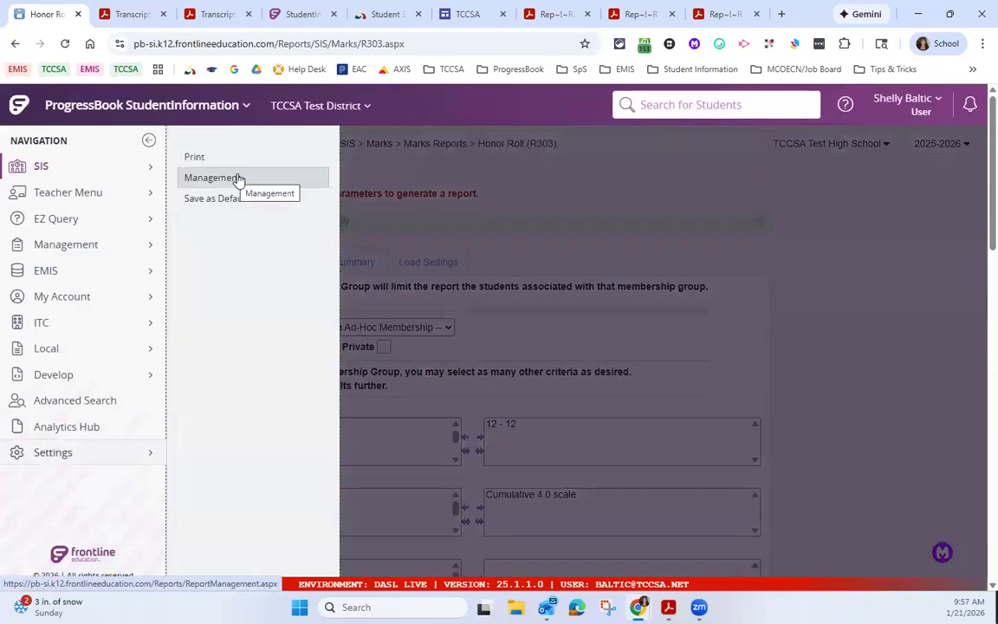
pyautogui.click(238, 179)
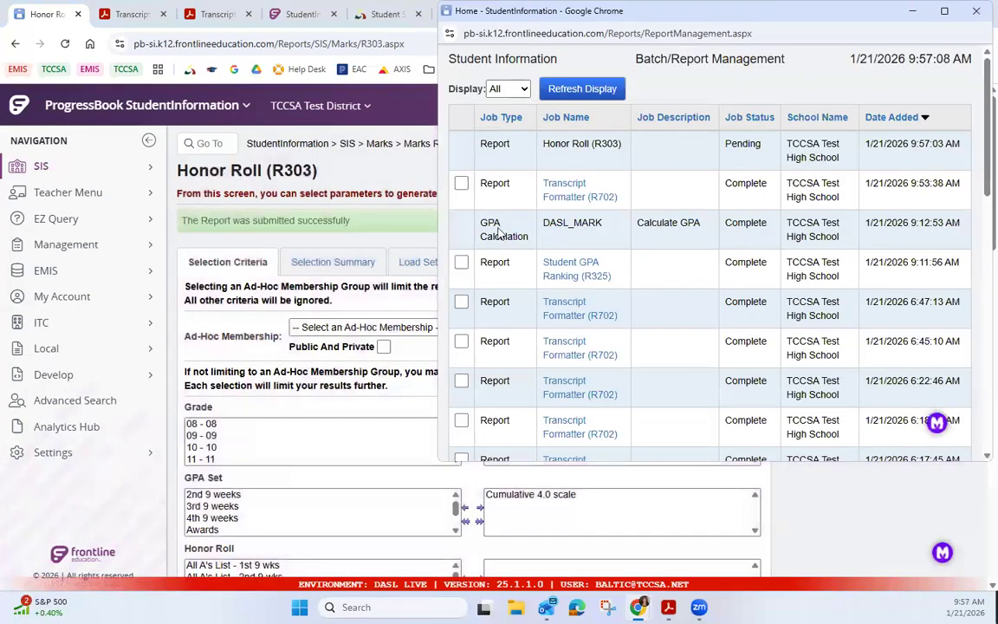
pyautogui.click(597, 91)
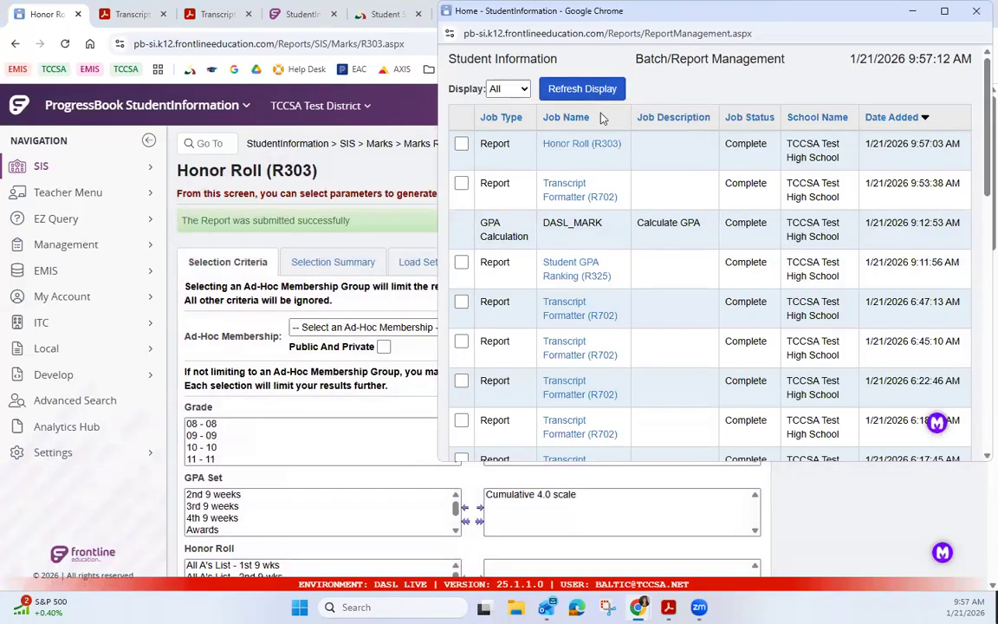
pyautogui.click(594, 146)
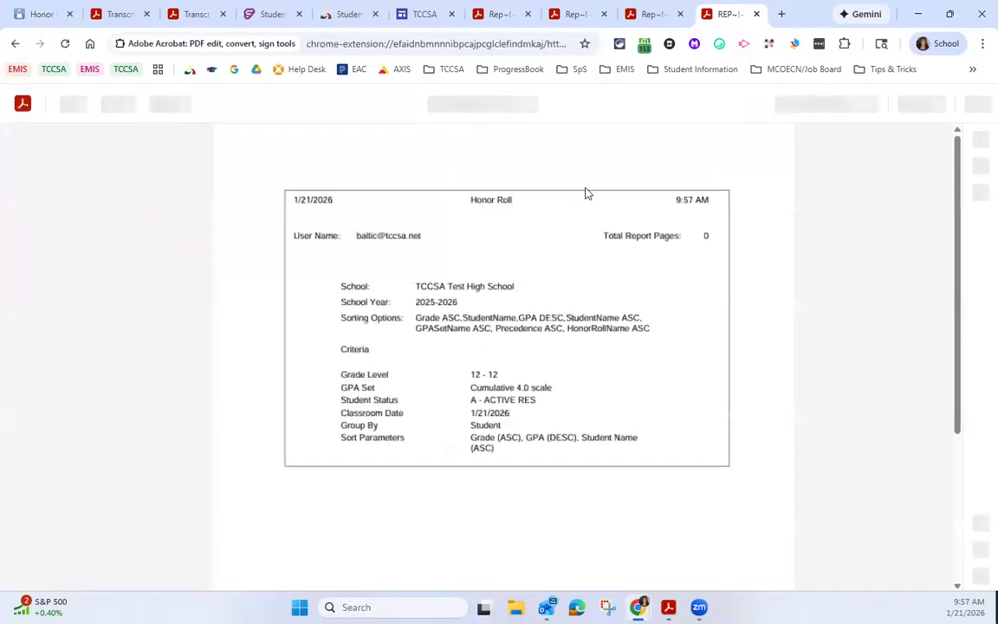
# Step: Look through the Honor Roll report, checking its selection criteria and for any student pages
pyautogui.scroll(-3, 606, 295)
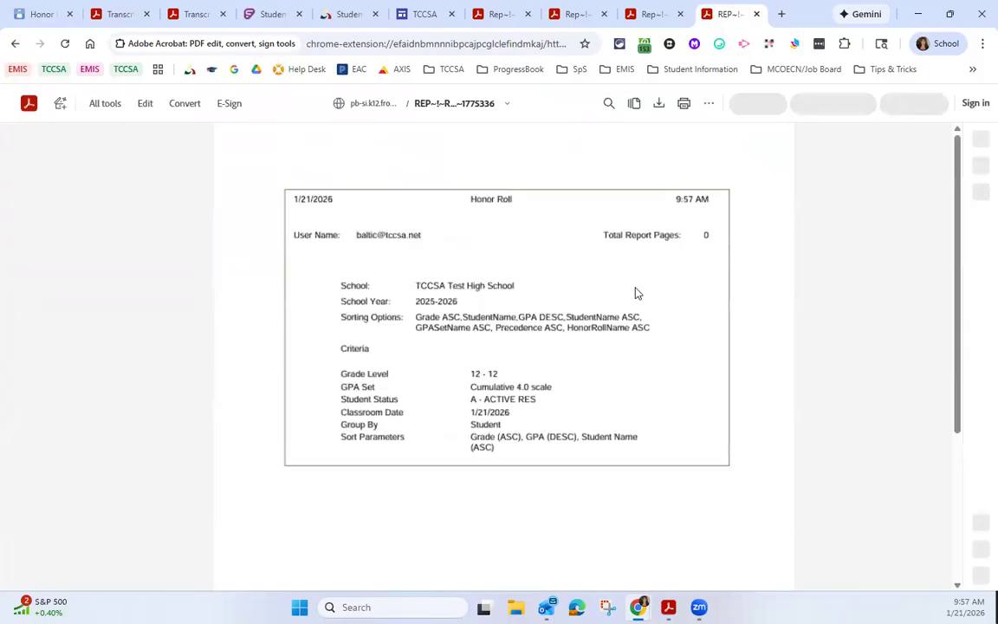
pyautogui.scroll(-1, 636, 287)
pyautogui.scroll(-2, 636, 293)
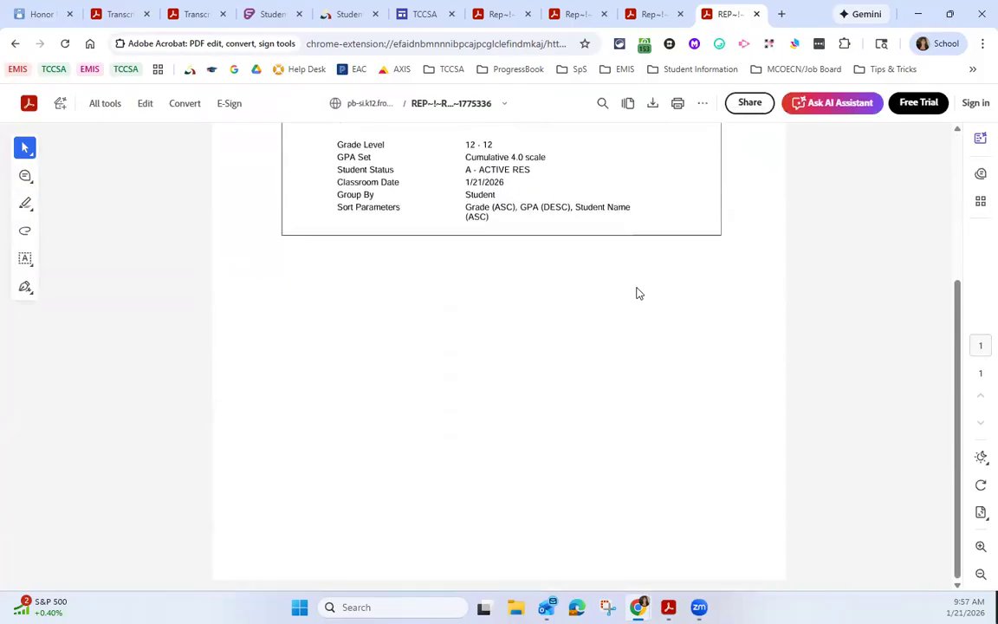
pyautogui.scroll(2, 637, 290)
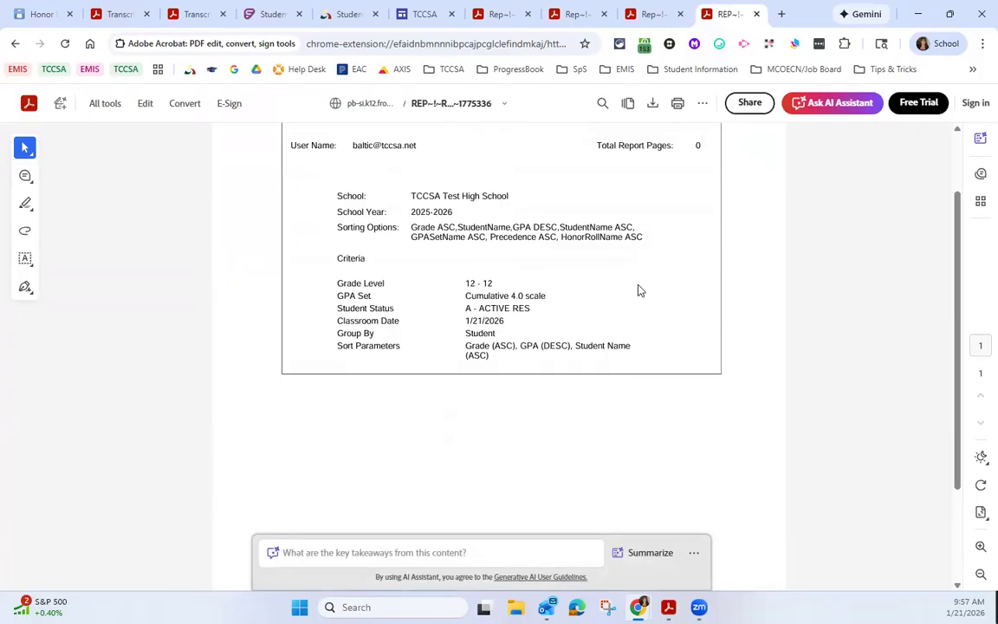
# Step: Recheck the Honor Roll report run on the Cumulative 4.0 scale for its criteria and student pages, and close it
pyautogui.scroll(-2, 639, 289)
pyautogui.scroll(3, 638, 289)
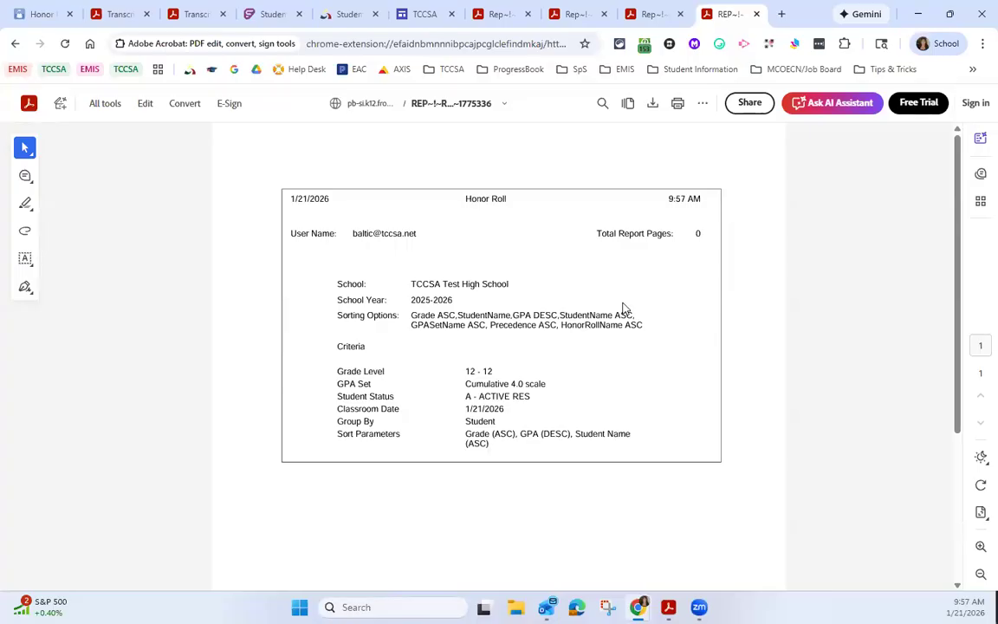
pyautogui.scroll(-3, 623, 309)
pyautogui.click(758, 15)
# Step: Return to the batch/report management list and open the earlier Honor Roll (R303) report added at 6:01:05 AM
pyautogui.click(40, 15)
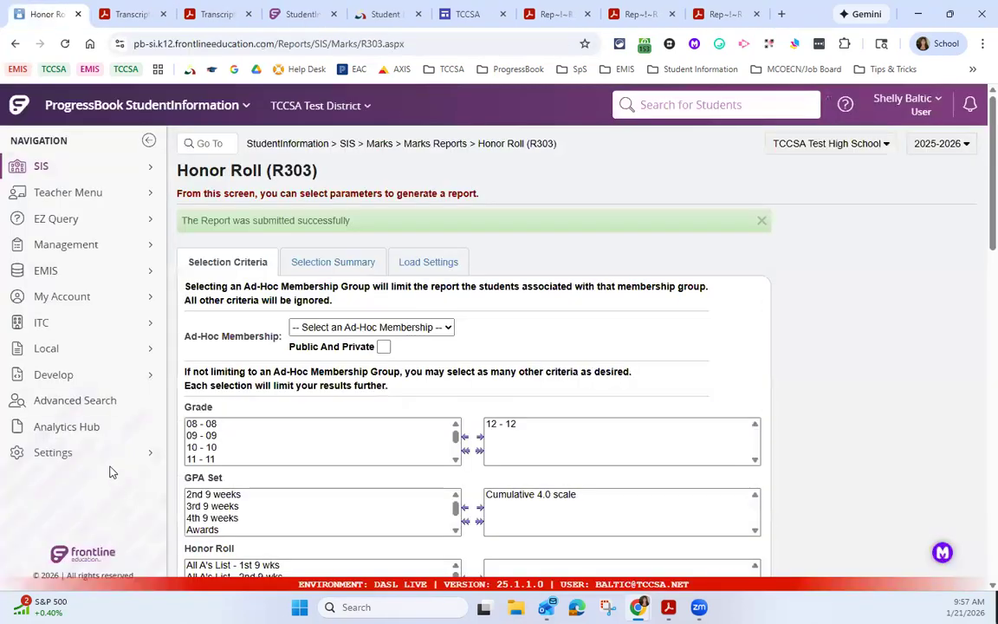
pyautogui.click(116, 456)
pyautogui.click(262, 181)
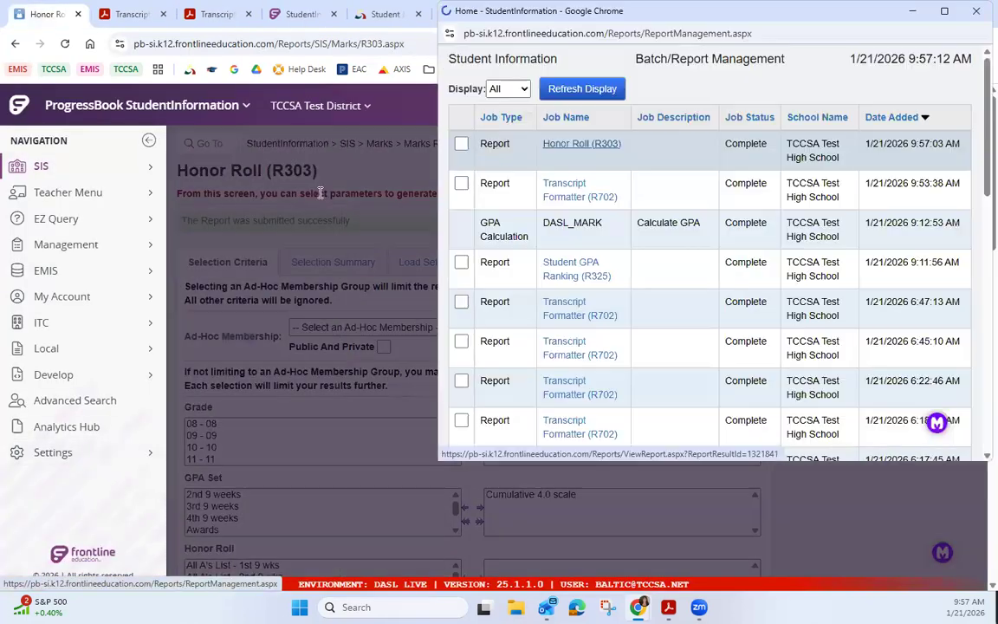
pyautogui.scroll(-3, 665, 309)
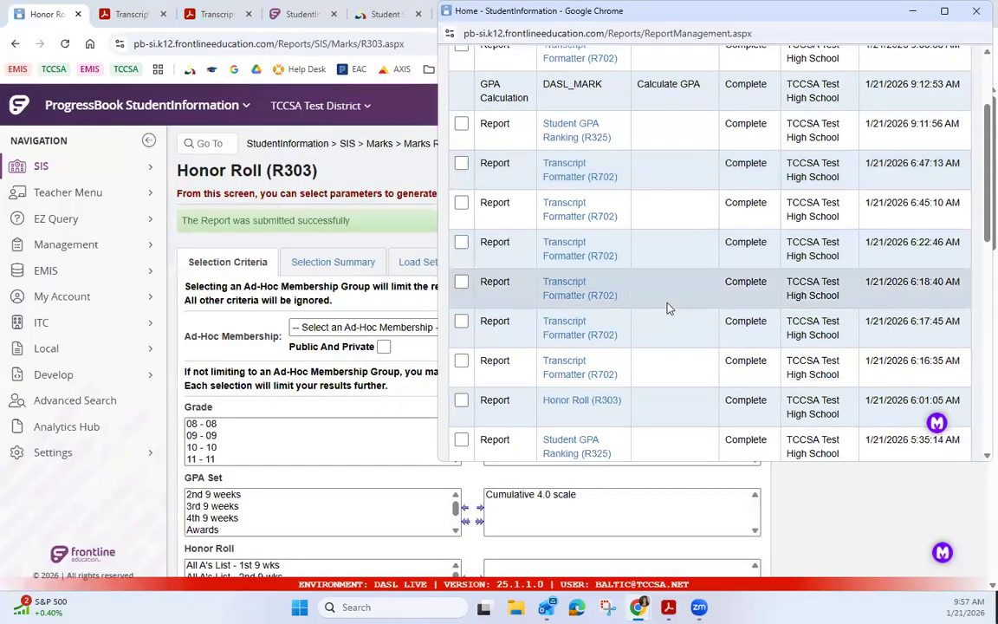
pyautogui.click(584, 401)
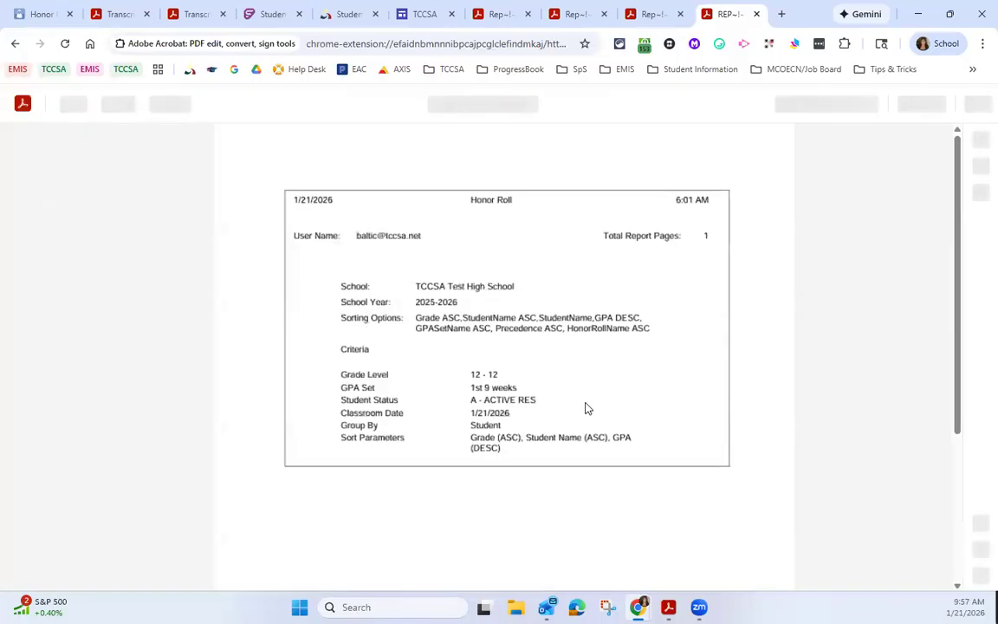
# Step: Examine the student entry in the earlier Honor Roll report, selecting the GPA Set heading and the Merit Roll - 1st 9 wks text
pyautogui.scroll(-3, 589, 404)
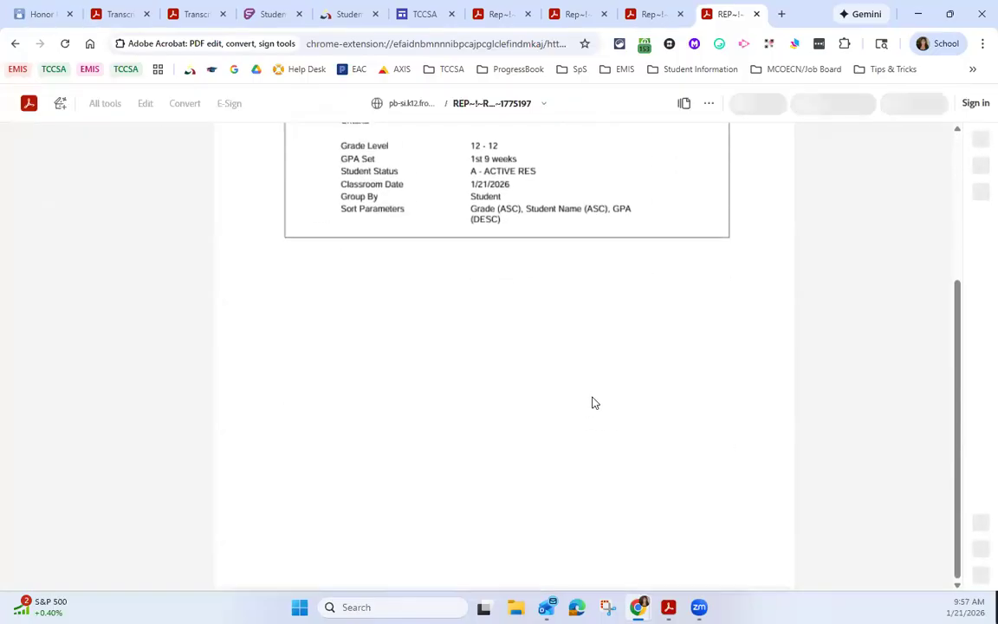
pyautogui.scroll(-6, 593, 400)
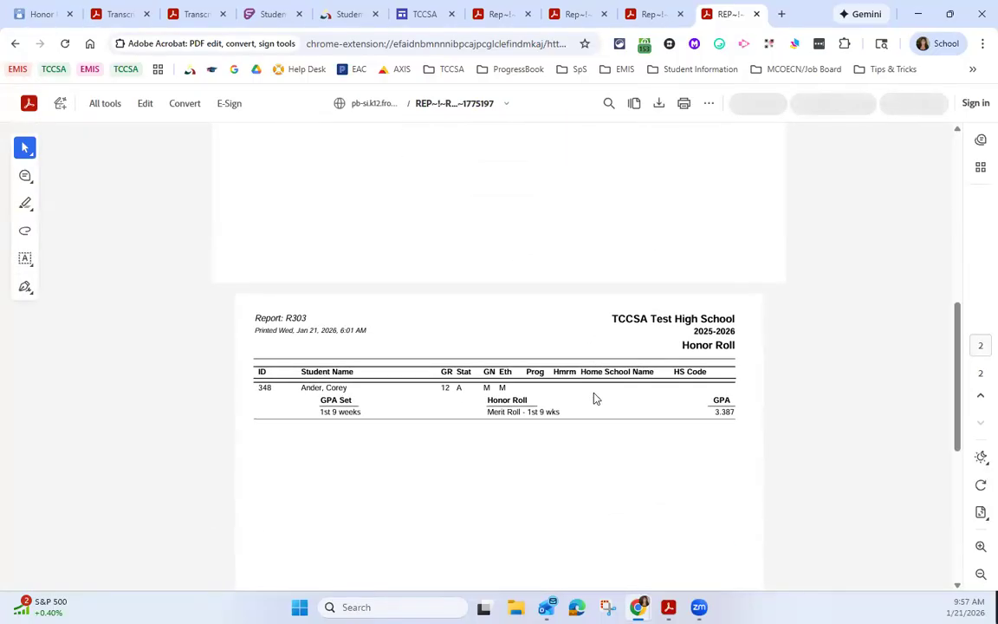
pyautogui.scroll(-1, 594, 398)
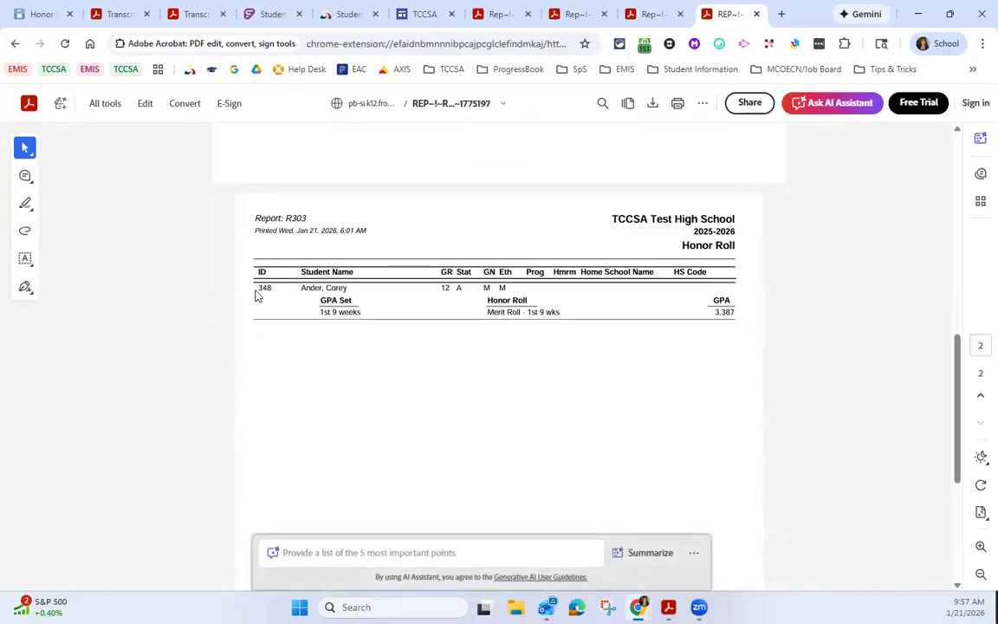
pyautogui.scroll(-1, 354, 238)
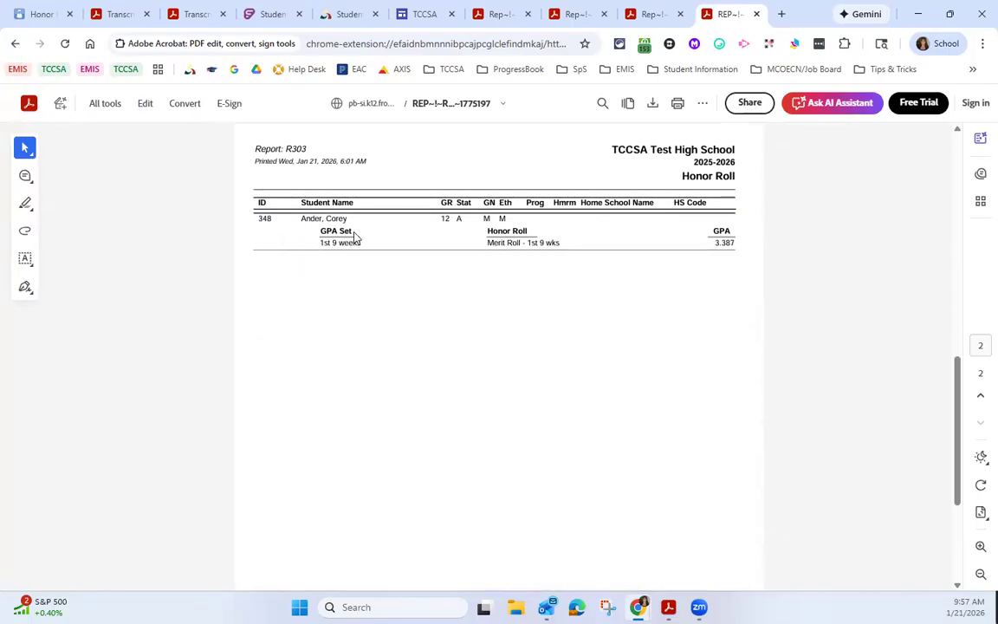
pyautogui.moveTo(349, 236); pyautogui.dragTo(319, 230)
pyautogui.moveTo(489, 246); pyautogui.dragTo(561, 252)
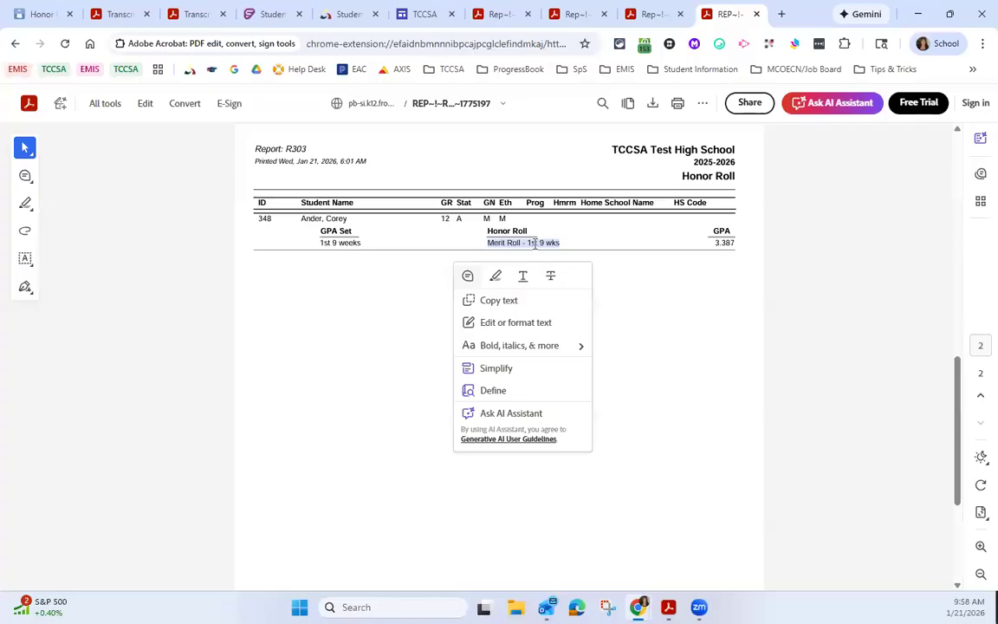
pyautogui.click(325, 244)
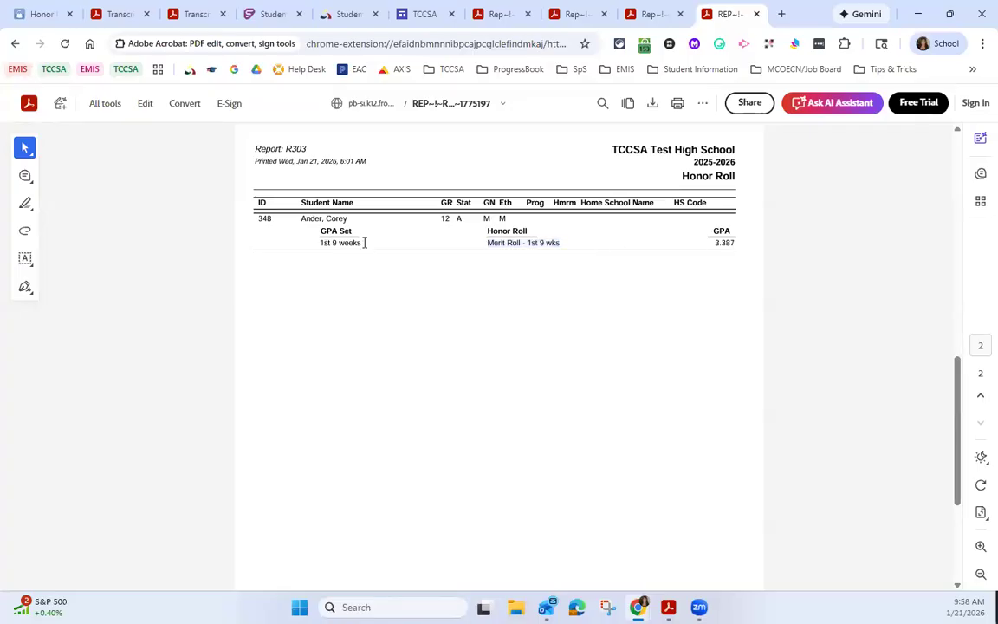
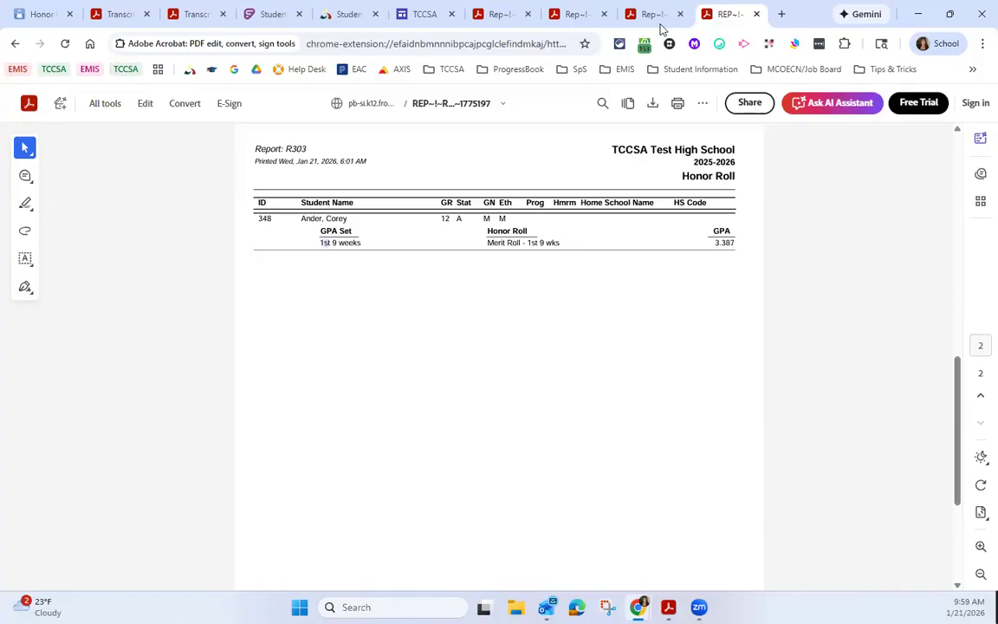
# Step: Close the honor roll reports and the older transcript documents, keeping the latest Transcript Formatter (R702) report open
pyautogui.click(756, 15)
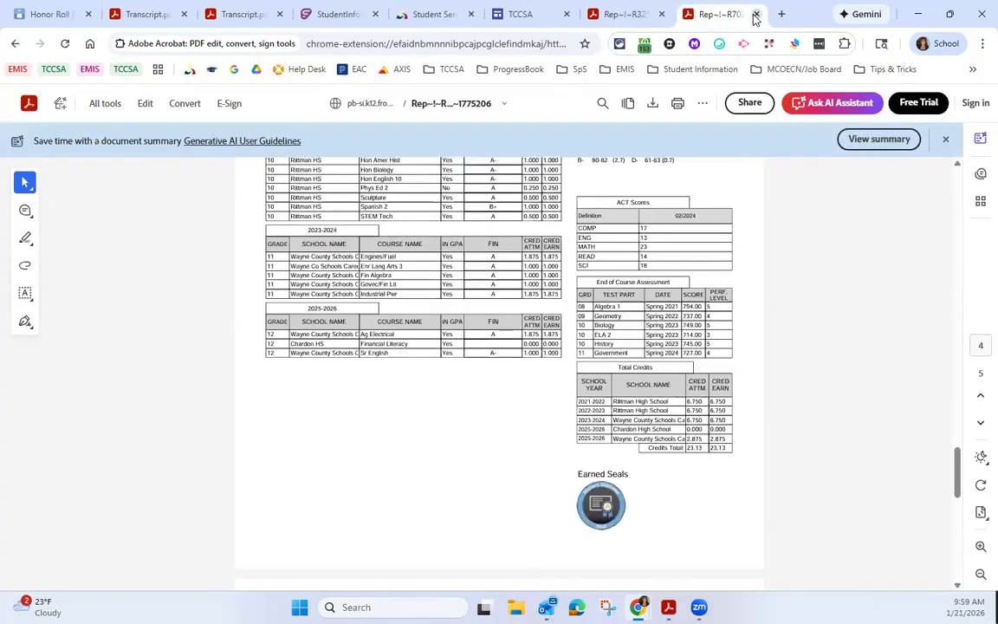
pyautogui.hotkey('ctrl', 'shift', 't')
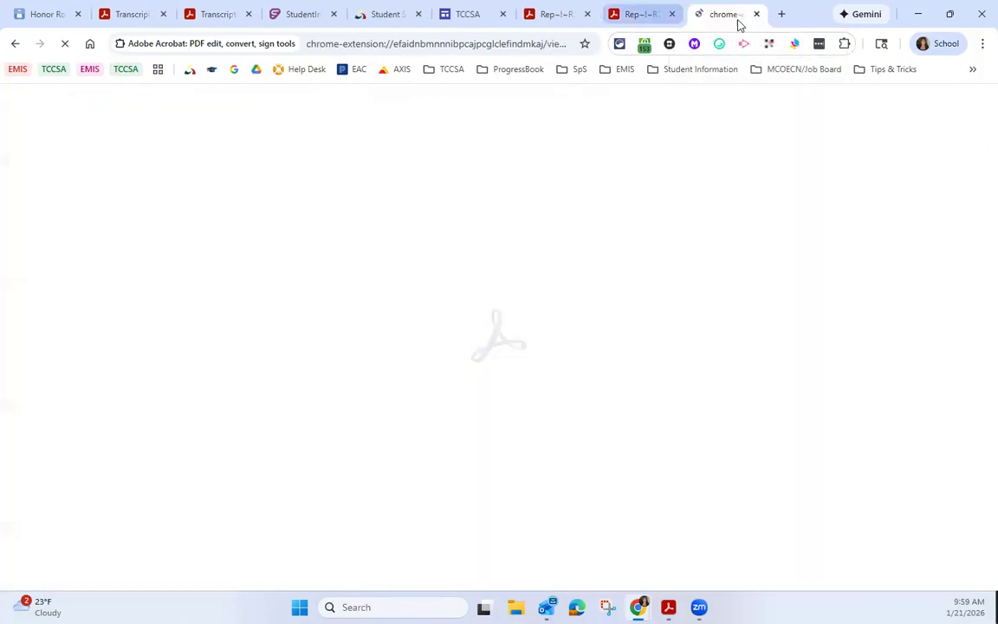
pyautogui.click(674, 17)
pyautogui.click(589, 15)
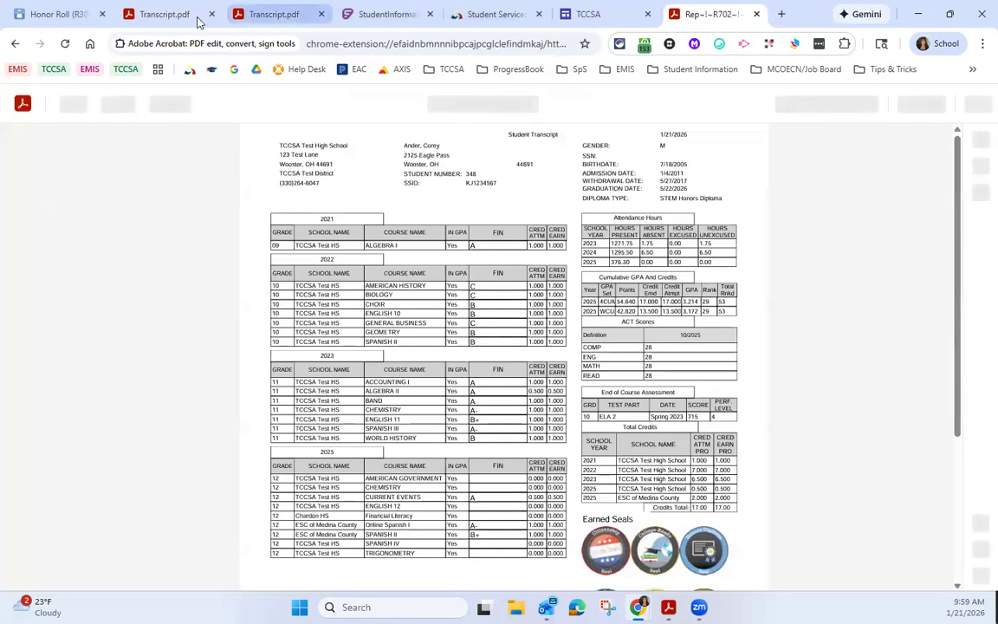
pyautogui.click(212, 14)
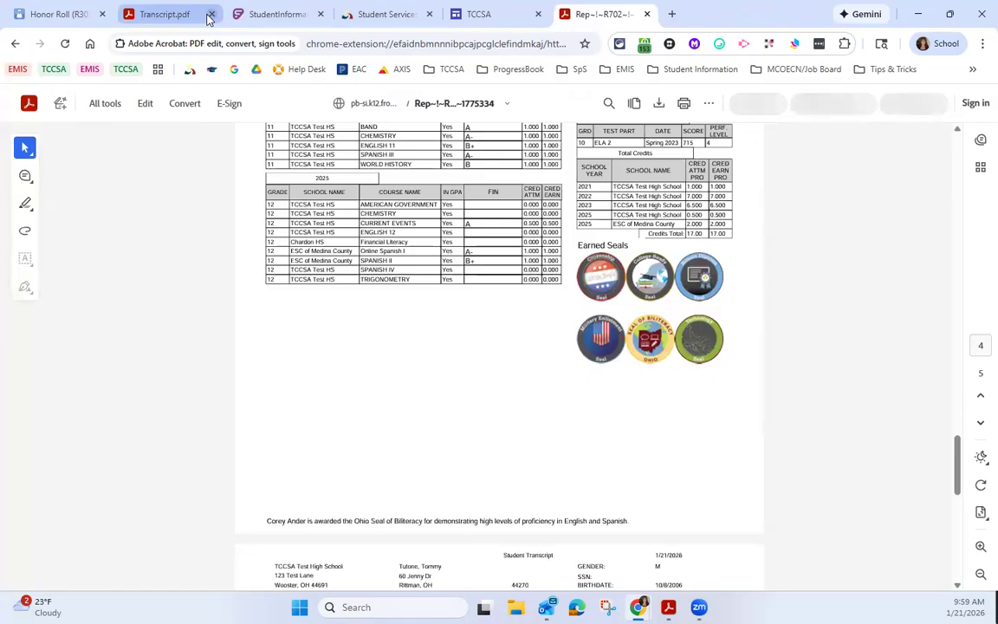
# Step: Review the Earned Seals and surrounding transcript details on page 4 of the Transcript Formatter (R702) report
pyautogui.click(67, 19)
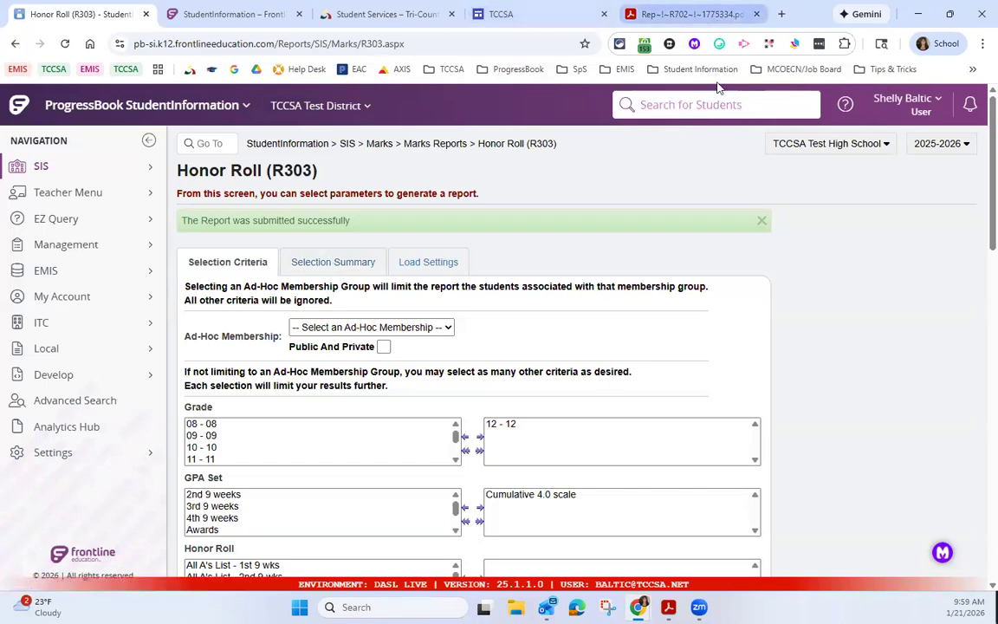
pyautogui.click(684, 14)
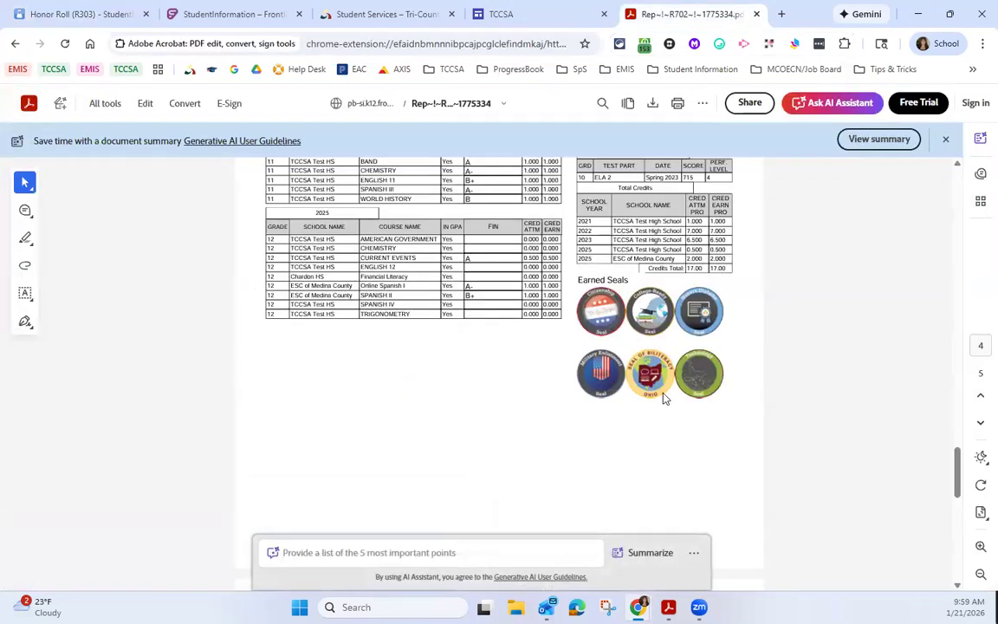
pyautogui.scroll(3, 660, 392)
pyautogui.scroll(-3, 660, 394)
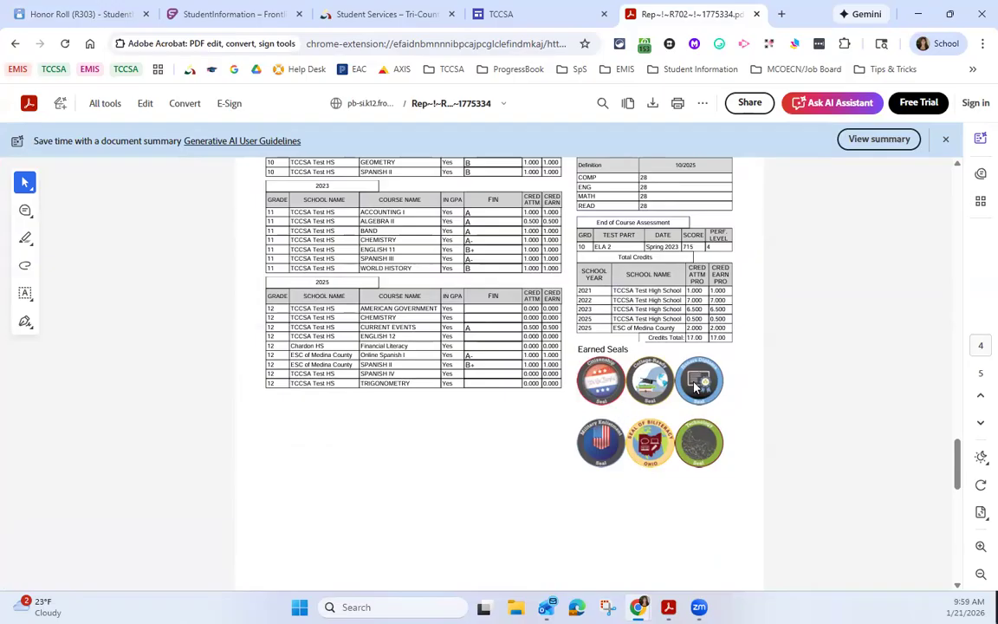
# Step: Return to StudentInformation, look up the transcript student by partial last name, and go to the home page
pyautogui.click(102, 22)
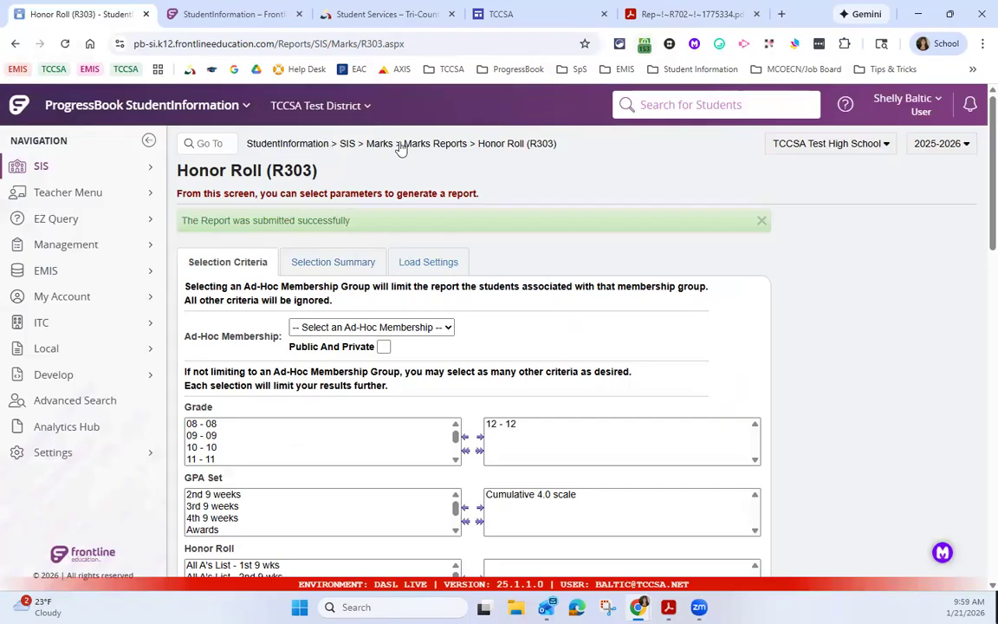
pyautogui.click(658, 104)
pyautogui.write('tutu')
pyautogui.press('Return')
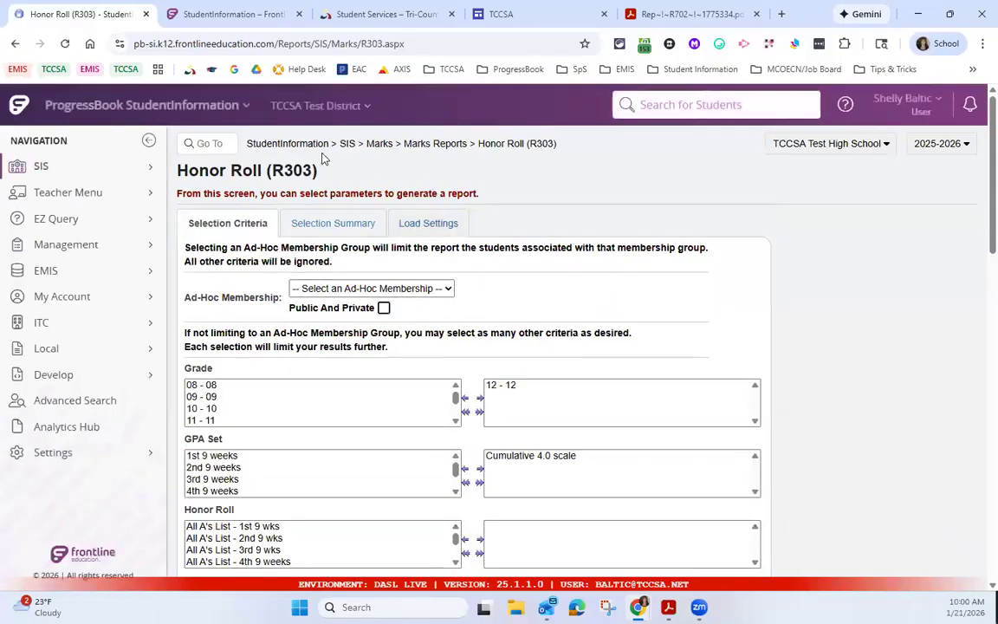
pyautogui.click(294, 144)
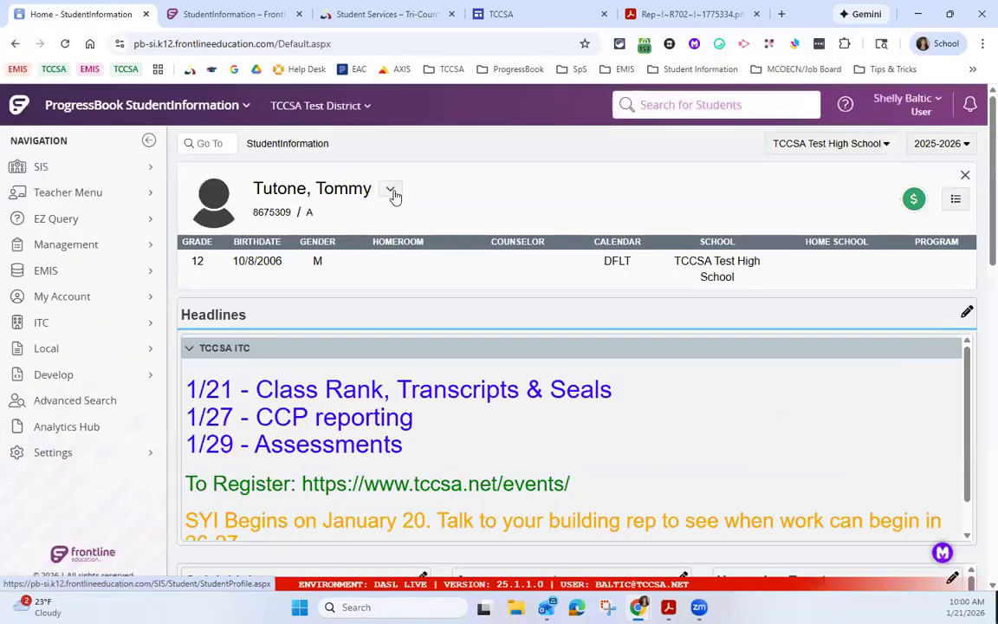
# Step: Open the student's transcript in the 25/26 Seals format and examine its courses, assessments and total credits
pyautogui.click(391, 192)
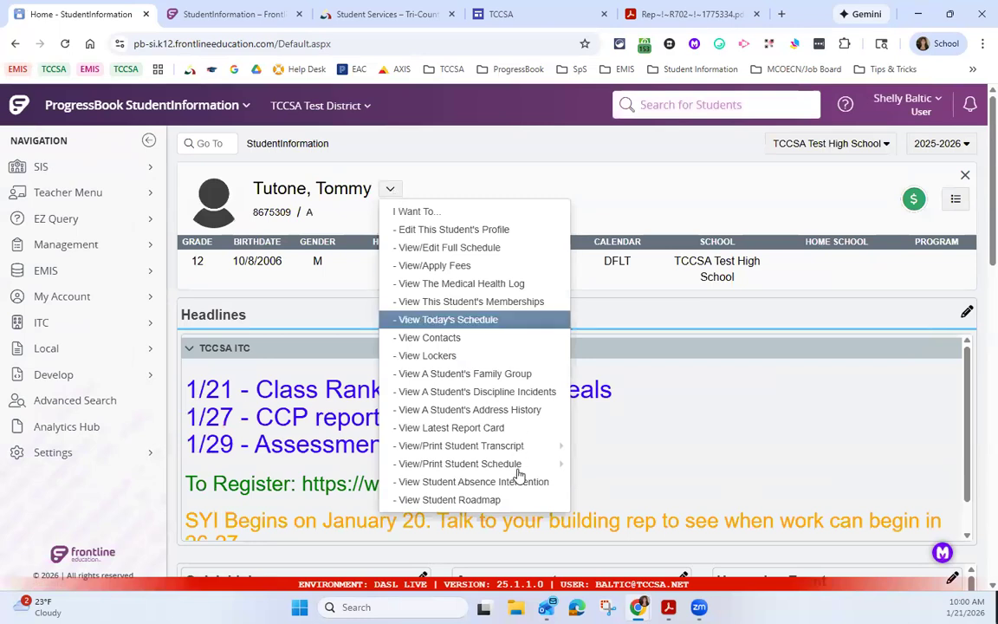
pyautogui.moveTo(519, 452)
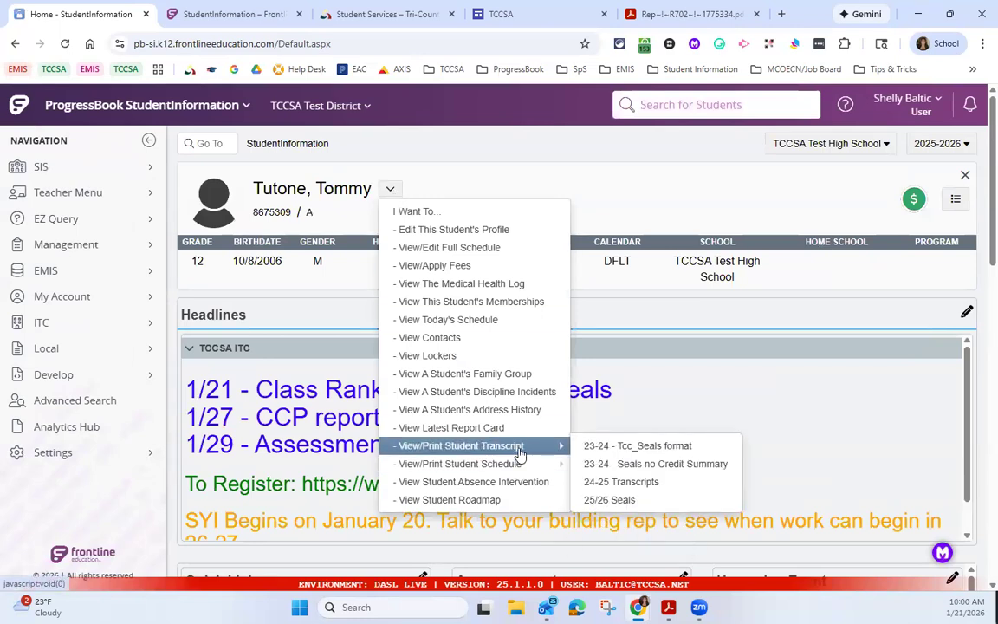
pyautogui.click(622, 502)
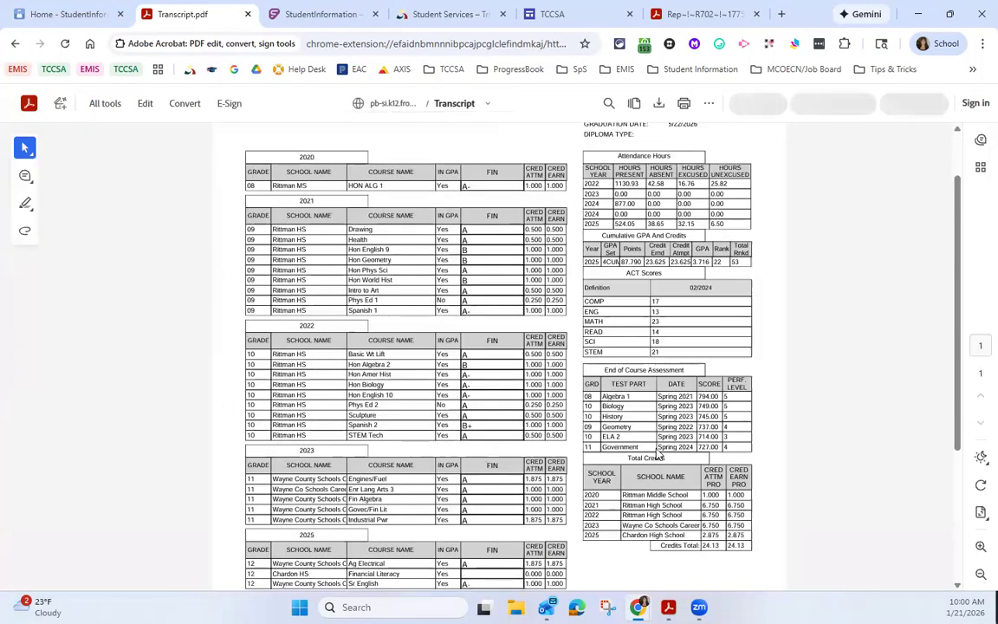
pyautogui.scroll(-3, 660, 500)
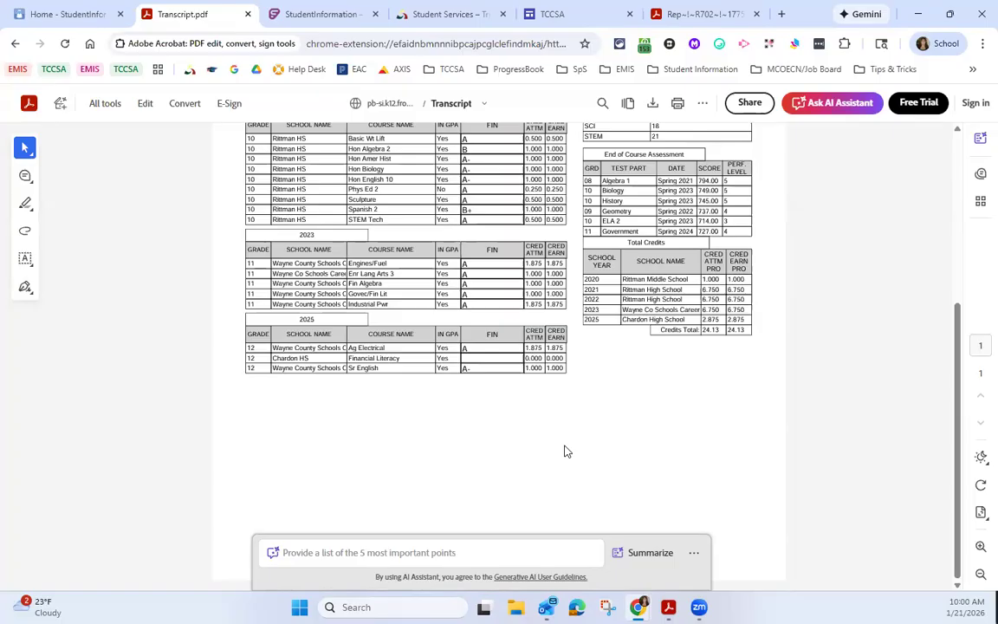
# Step: Open the student's profile for editing, check the FN-Graduate elements, and follow them to Student Exemptions/Requirements
pyautogui.click(70, 15)
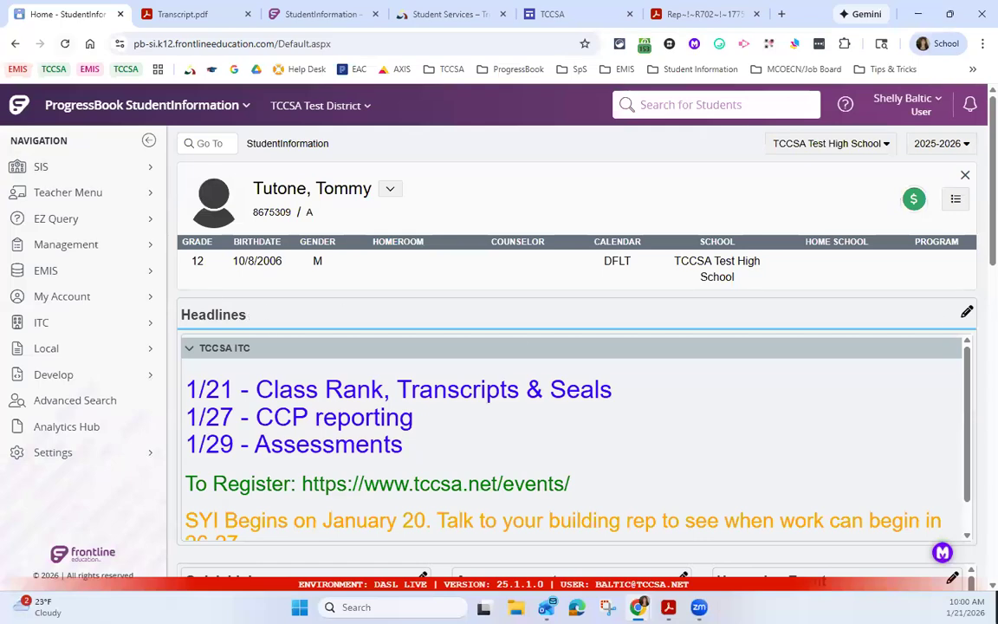
pyautogui.scroll(-15, 973, 305)
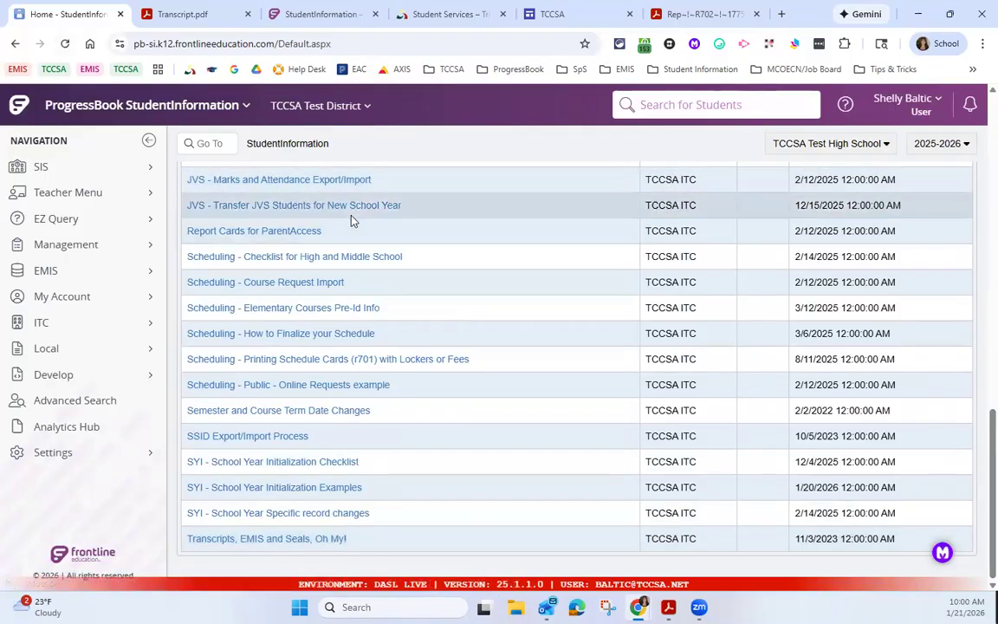
pyautogui.scroll(15, 350, 218)
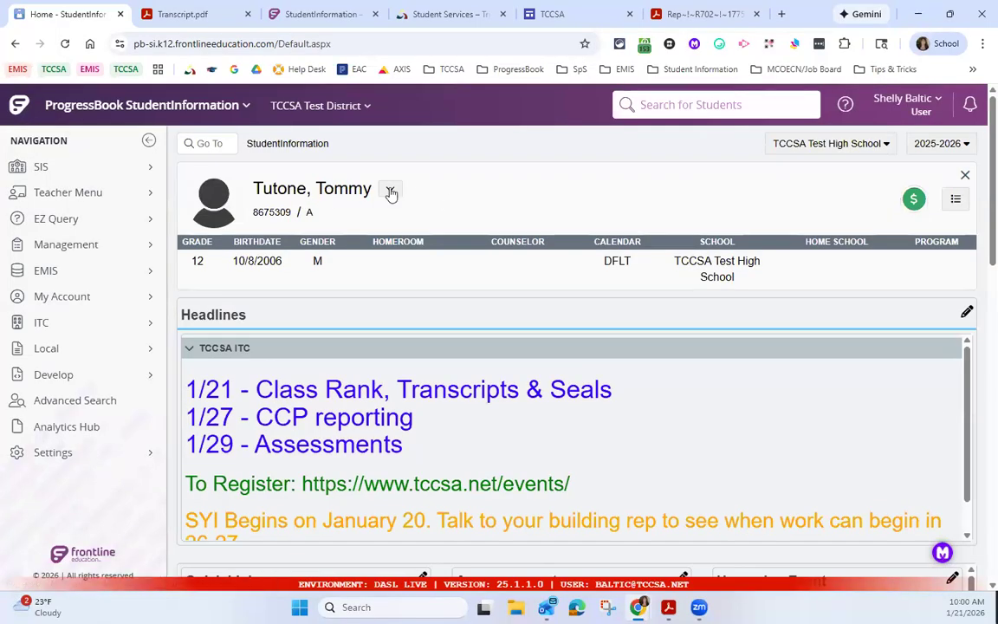
pyautogui.click(391, 190)
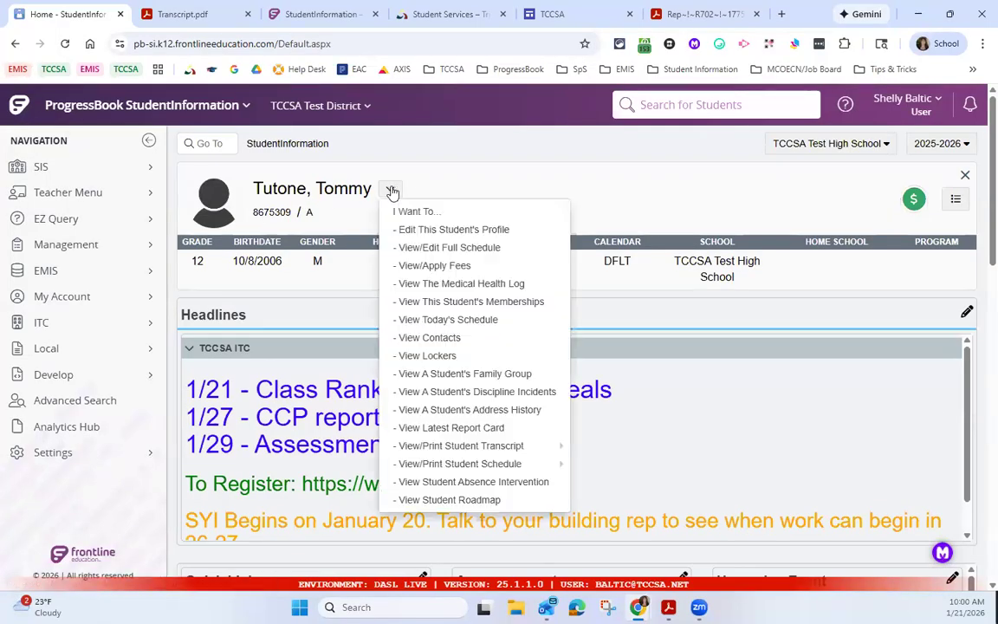
pyautogui.click(448, 230)
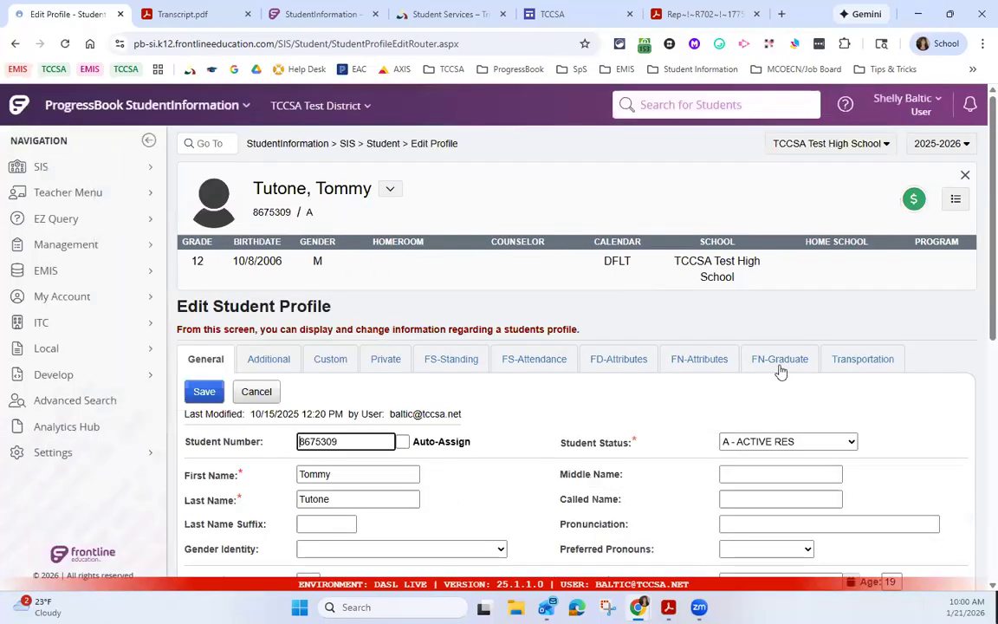
pyautogui.click(778, 364)
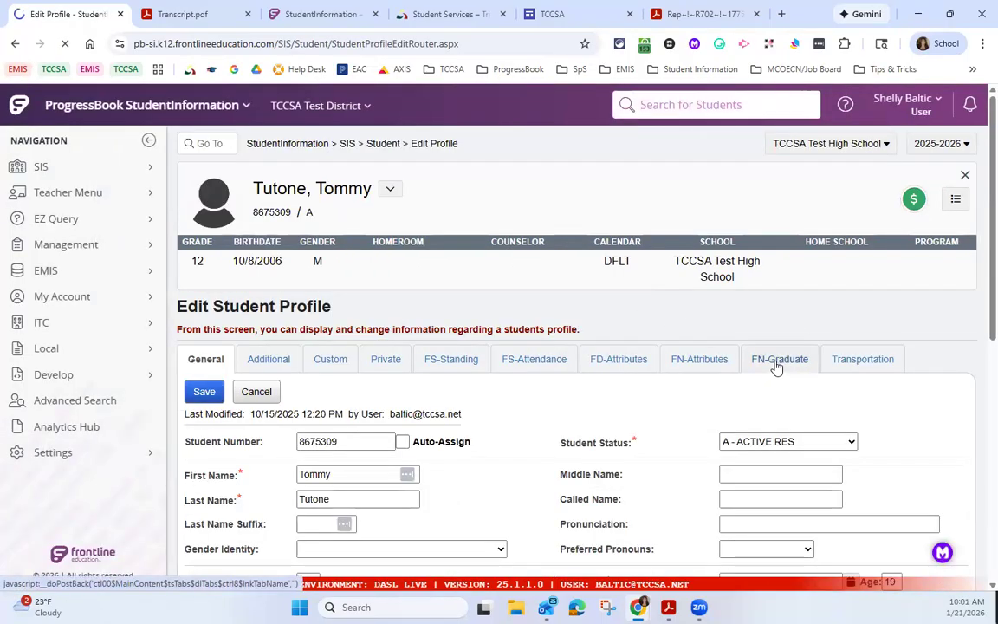
pyautogui.scroll(-3, 776, 362)
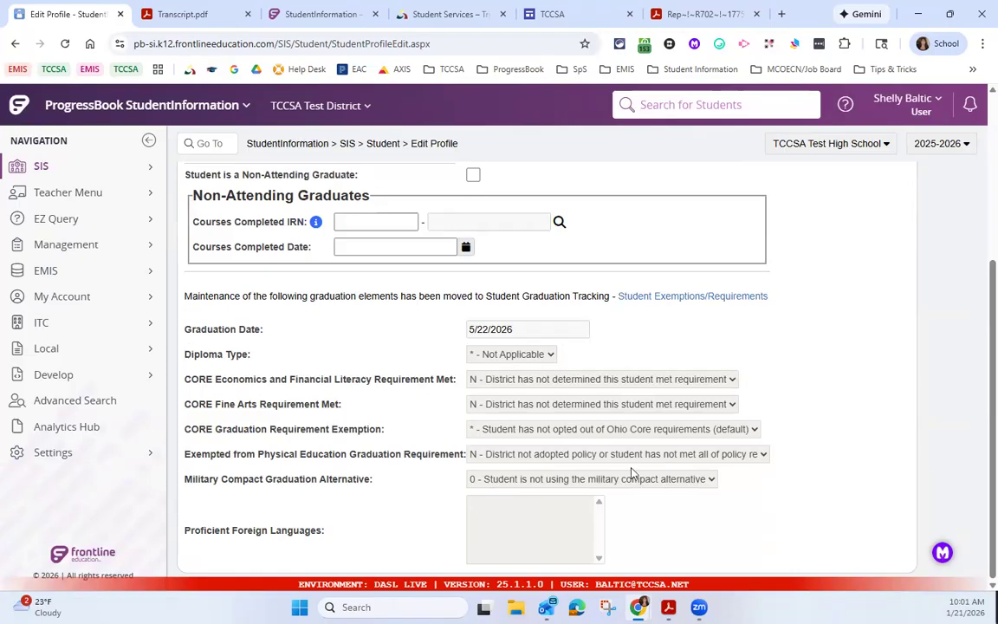
pyautogui.click(693, 296)
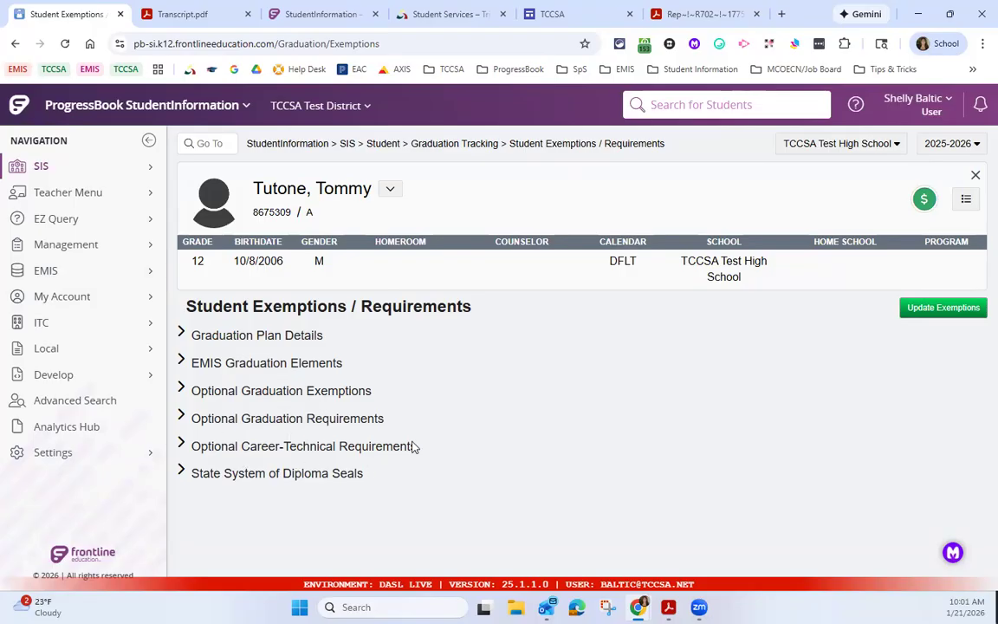
# Step: Bring up the other grade 12 student's exemptions and requirements by searching for the student number
pyautogui.click(689, 106)
pyautogui.write('348')
pyautogui.press('Return')
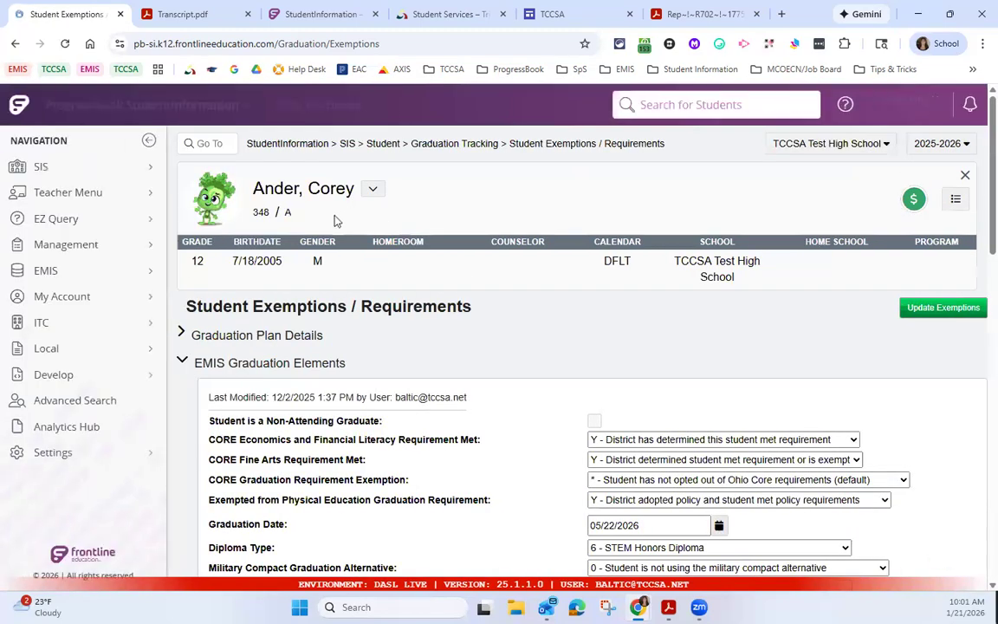
# Step: Examine the student's EMIS graduation elements, optional exemptions, career-technical requirements and State System of Diploma Seals
pyautogui.scroll(-1, 606, 324)
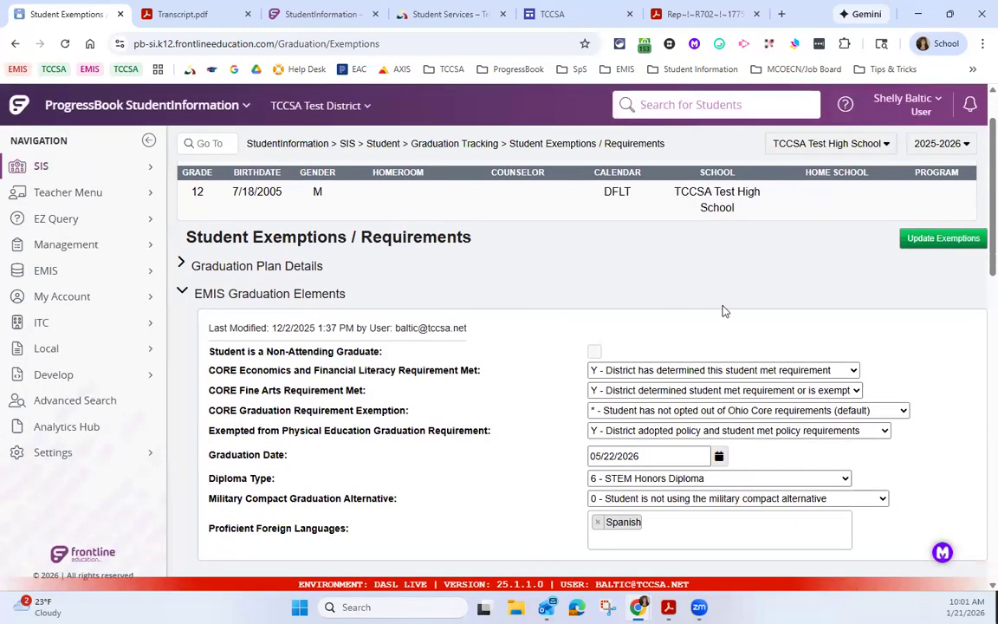
pyautogui.scroll(1, 723, 310)
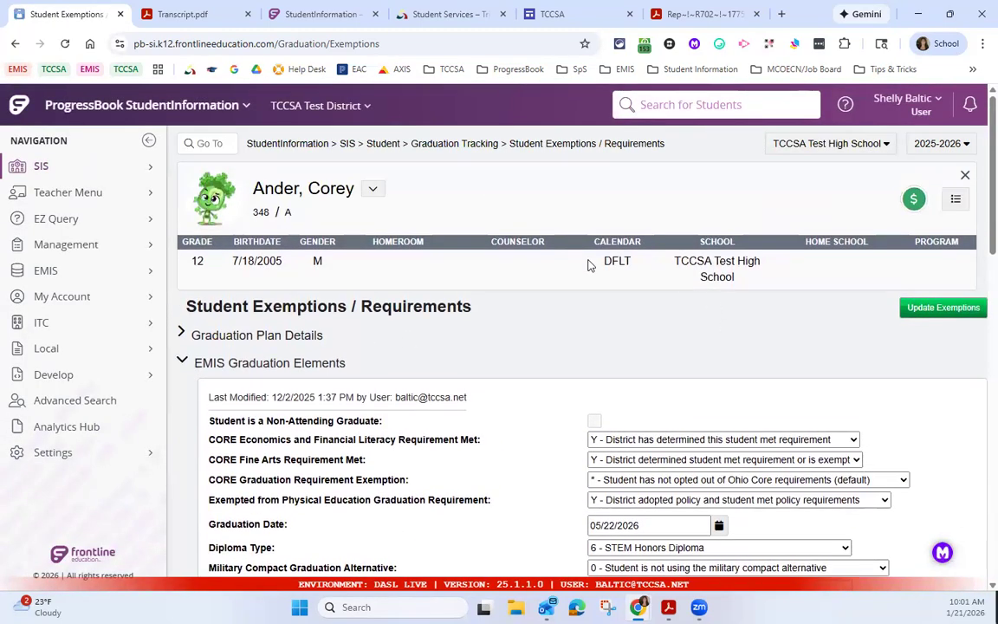
pyautogui.scroll(-1, 588, 264)
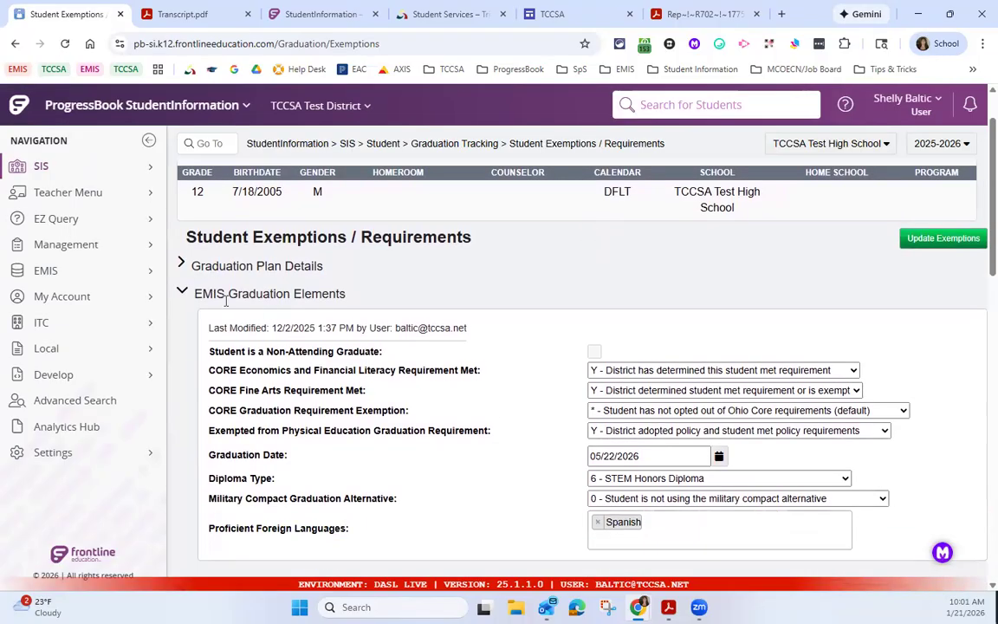
pyautogui.scroll(-4, 439, 298)
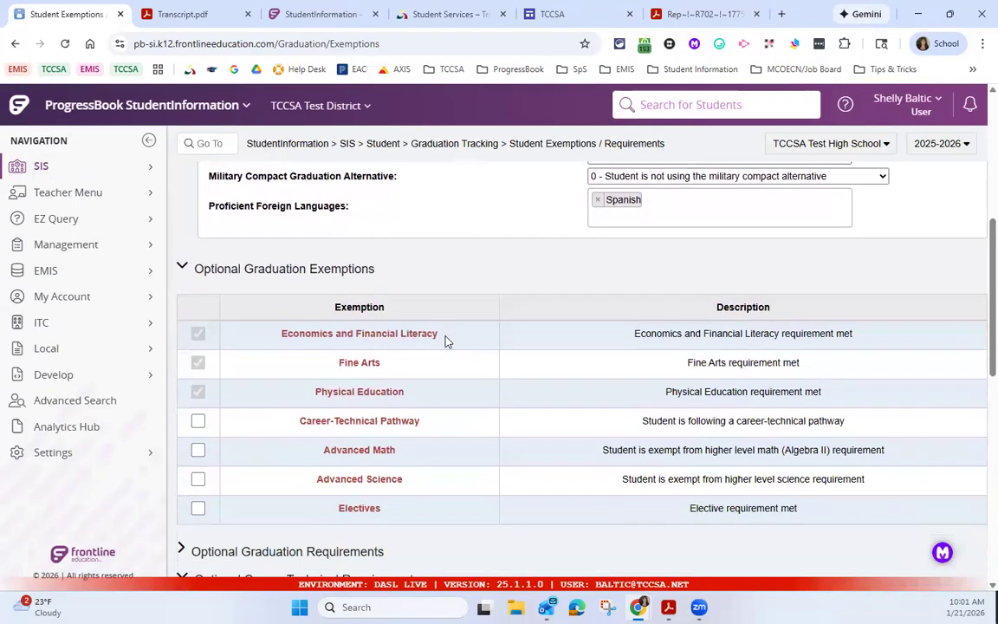
pyautogui.scroll(-6, 445, 339)
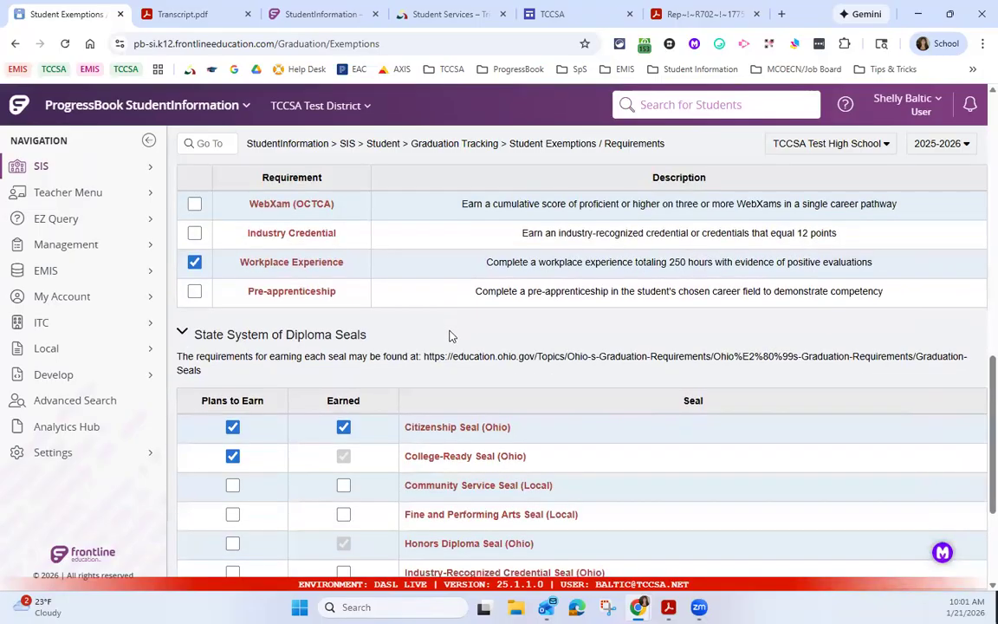
pyautogui.scroll(-2, 447, 335)
pyautogui.scroll(8, 447, 331)
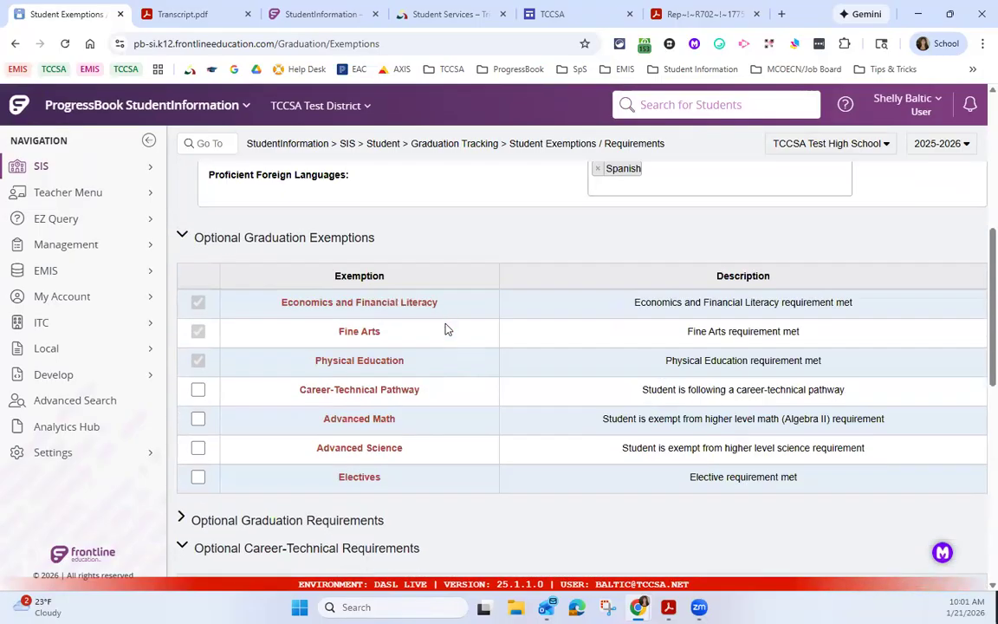
pyautogui.scroll(5, 446, 329)
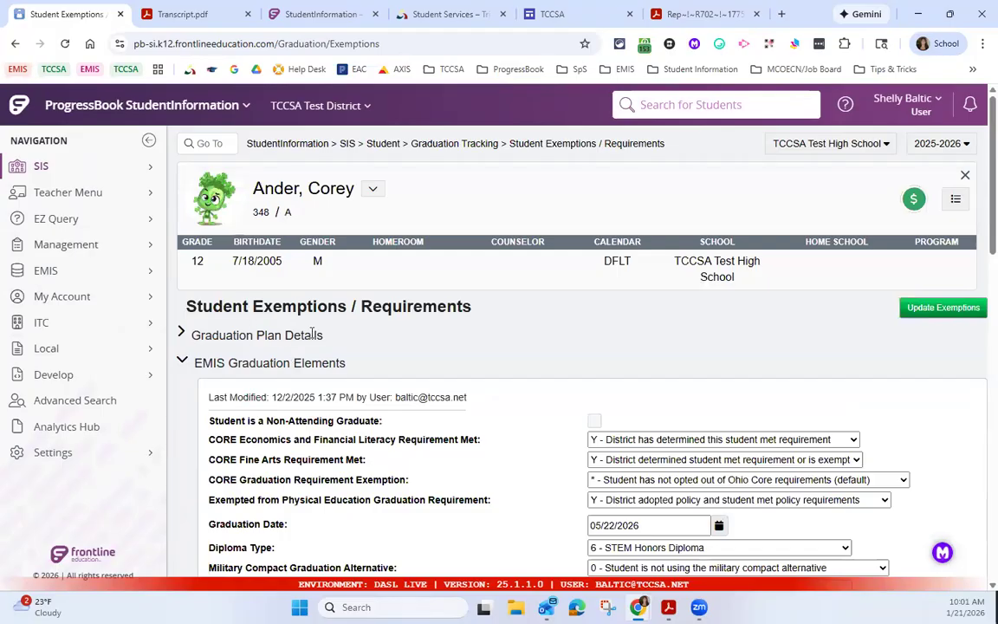
# Step: Open the student's Graduation Summary from Graduation Tracking and highlight its last updated date, time and user
pyautogui.click(444, 145)
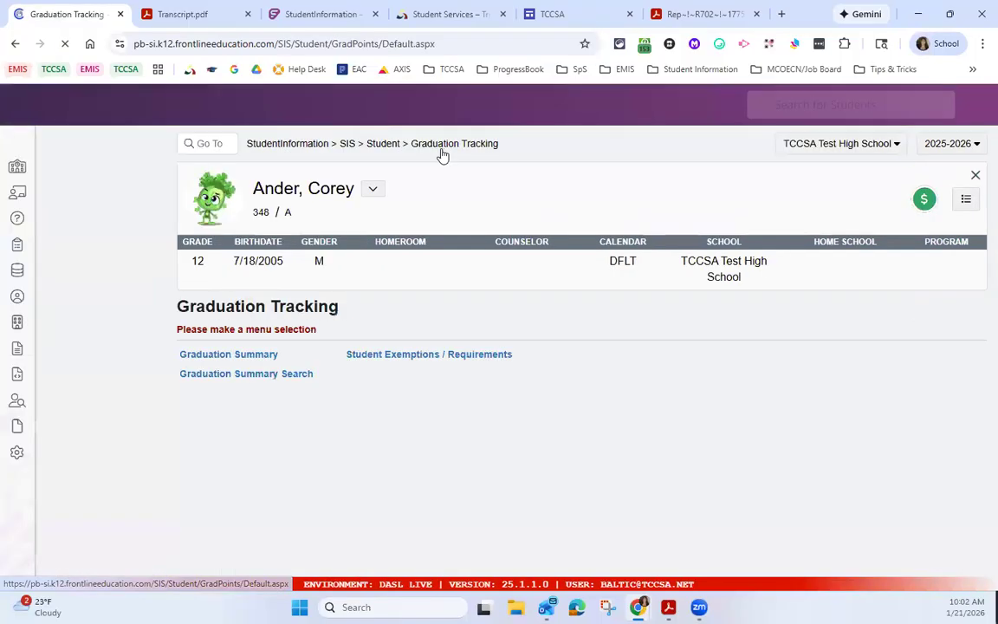
pyautogui.click(251, 357)
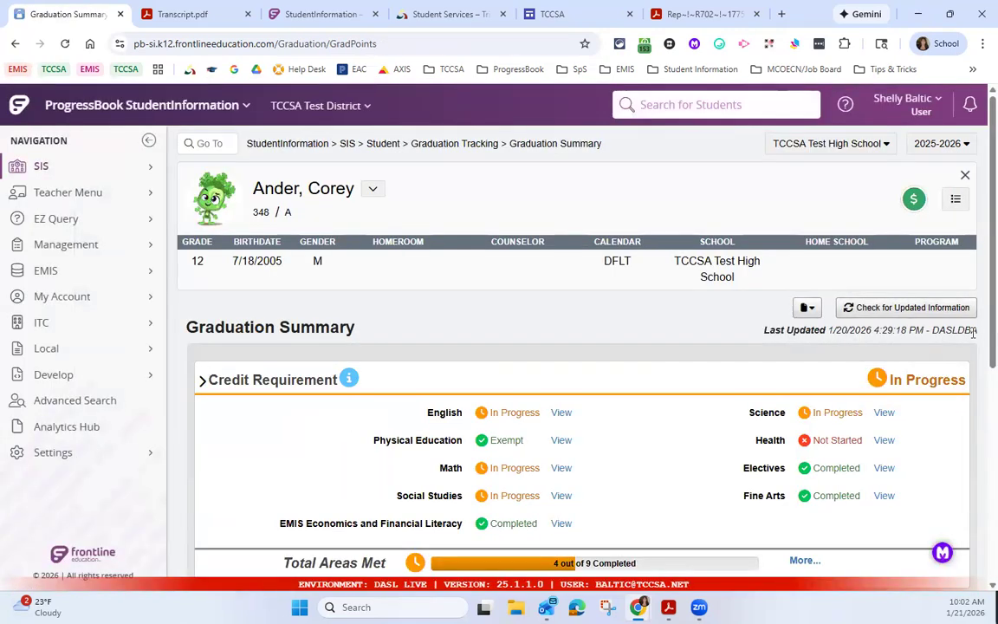
pyautogui.moveTo(974, 331); pyautogui.dragTo(830, 331)
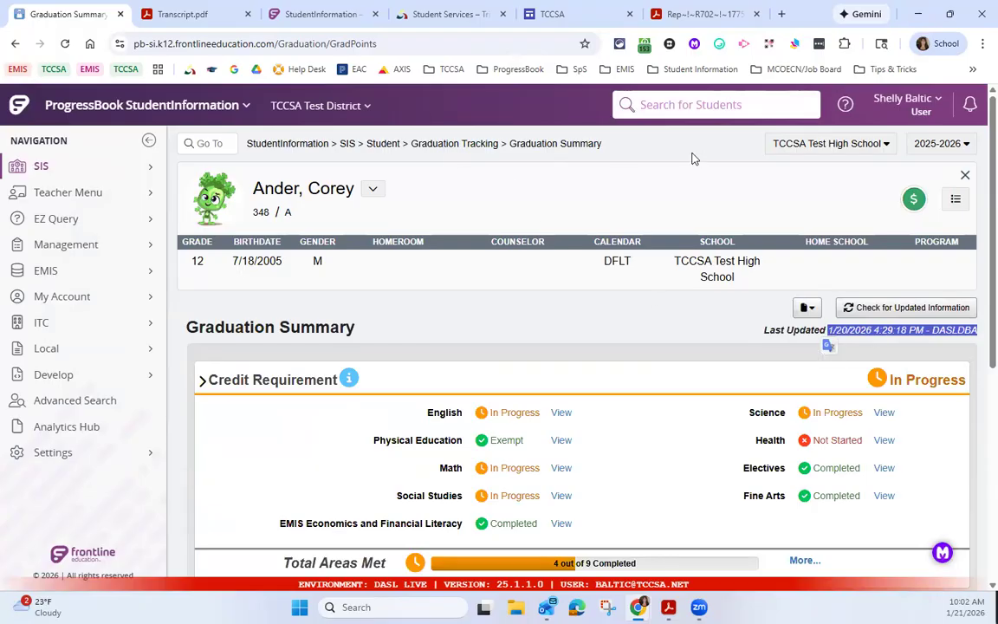
# Step: Switch the Graduation Summary back to the first student by searching for the student number
pyautogui.click(681, 102)
pyautogui.write('8675')
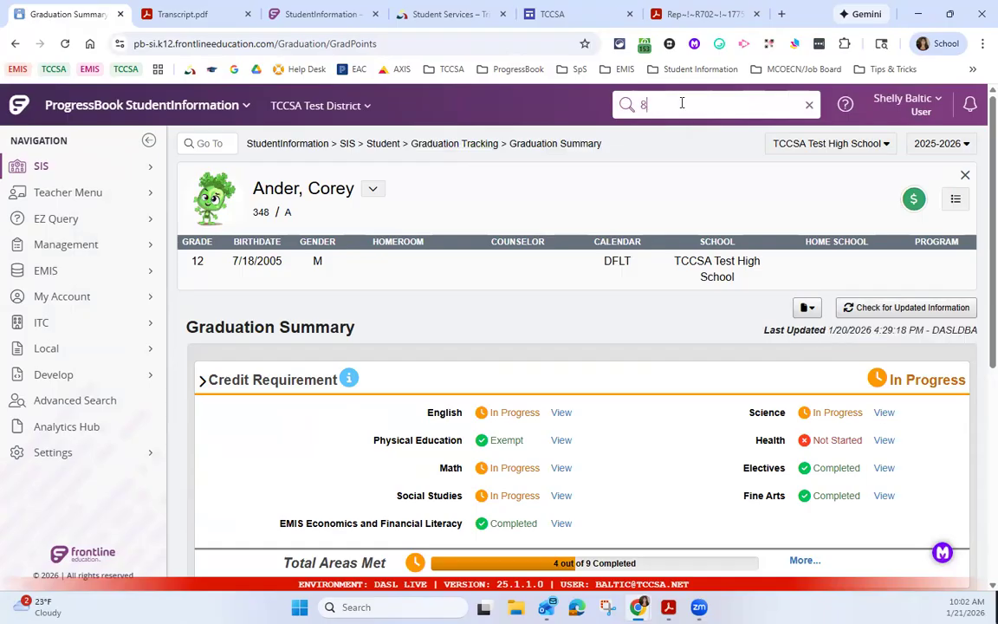
pyautogui.write('309')
pyautogui.press('Return')
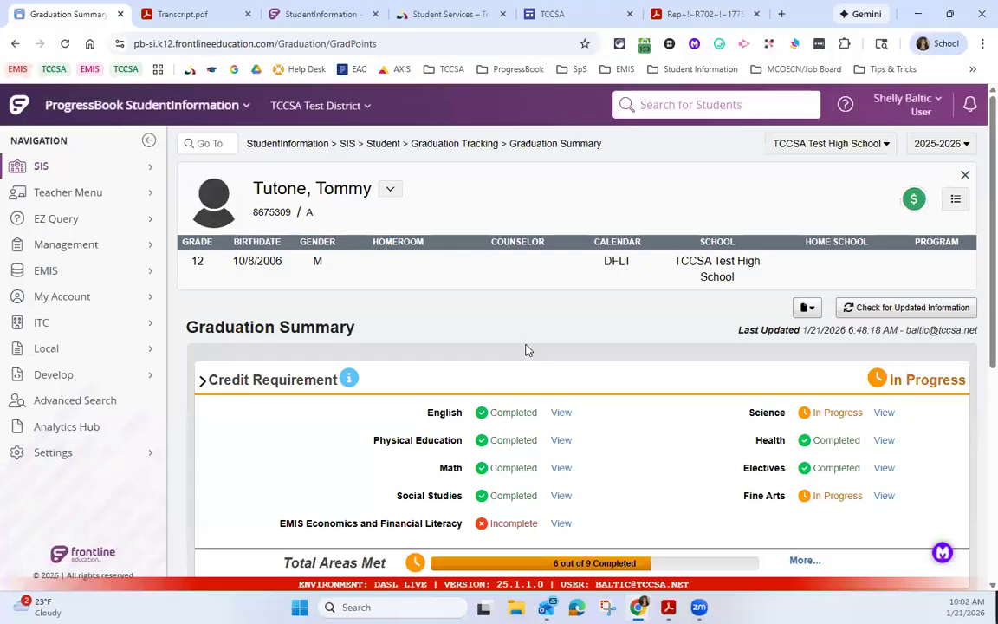
# Step: Review the student's credit requirements, permanent requirements, competency and readiness seals in the Graduation Summary
pyautogui.scroll(-4, 558, 359)
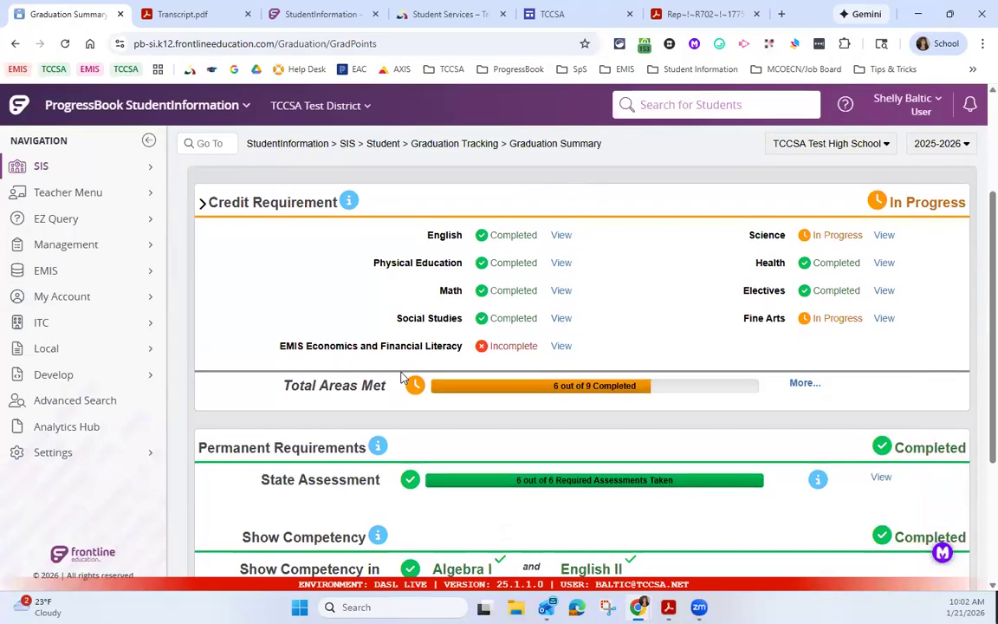
pyautogui.scroll(-1, 412, 361)
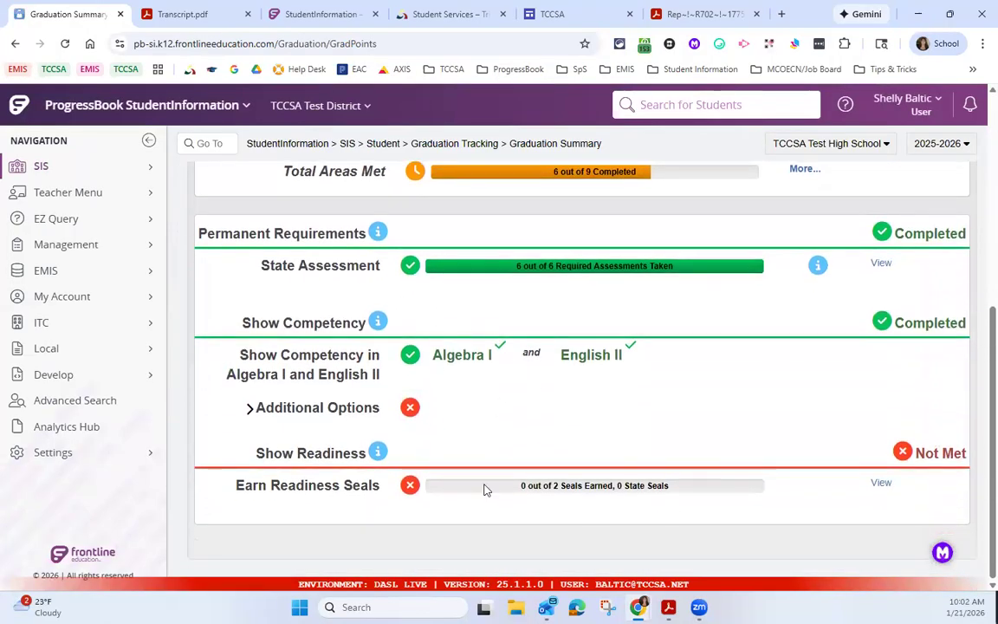
pyautogui.scroll(4, 584, 495)
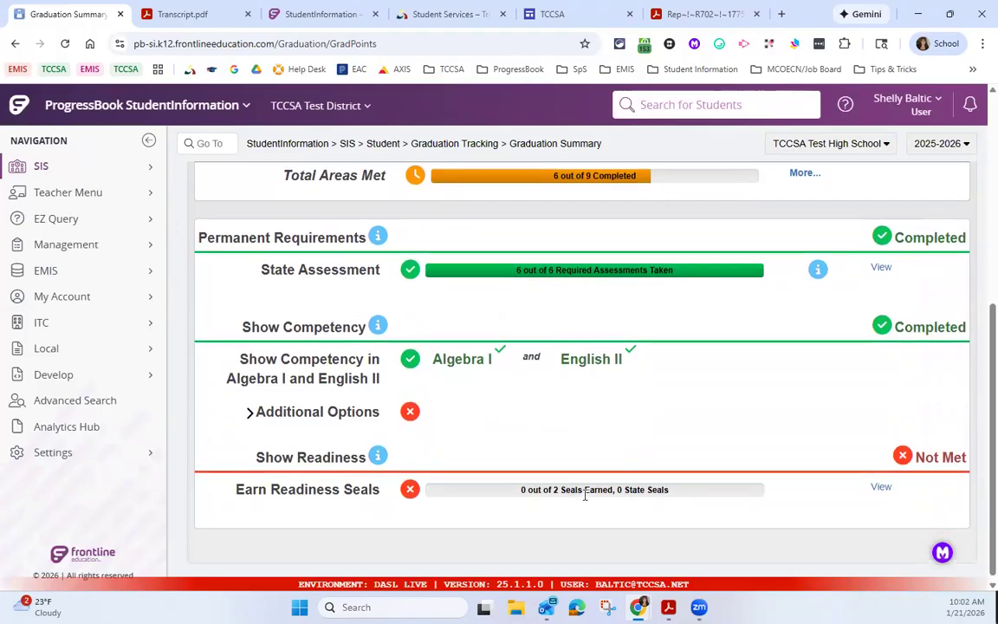
# Step: Set the Diploma Type to 2 - Academic Diploma with Honors in the student's EMIS Graduation Elements and save the exemptions
pyautogui.click(453, 144)
pyautogui.click(433, 354)
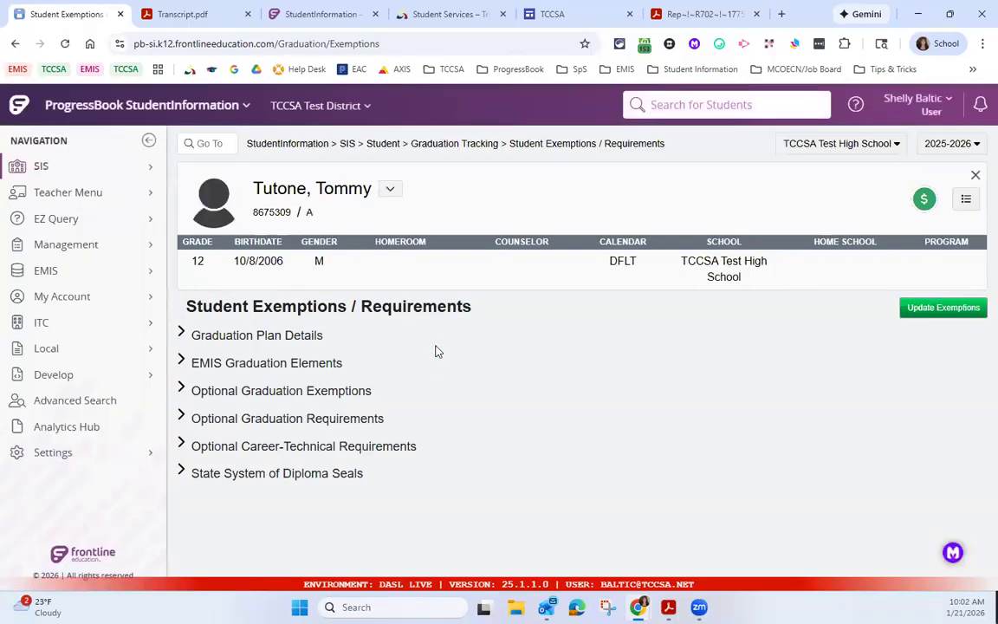
pyautogui.click(180, 364)
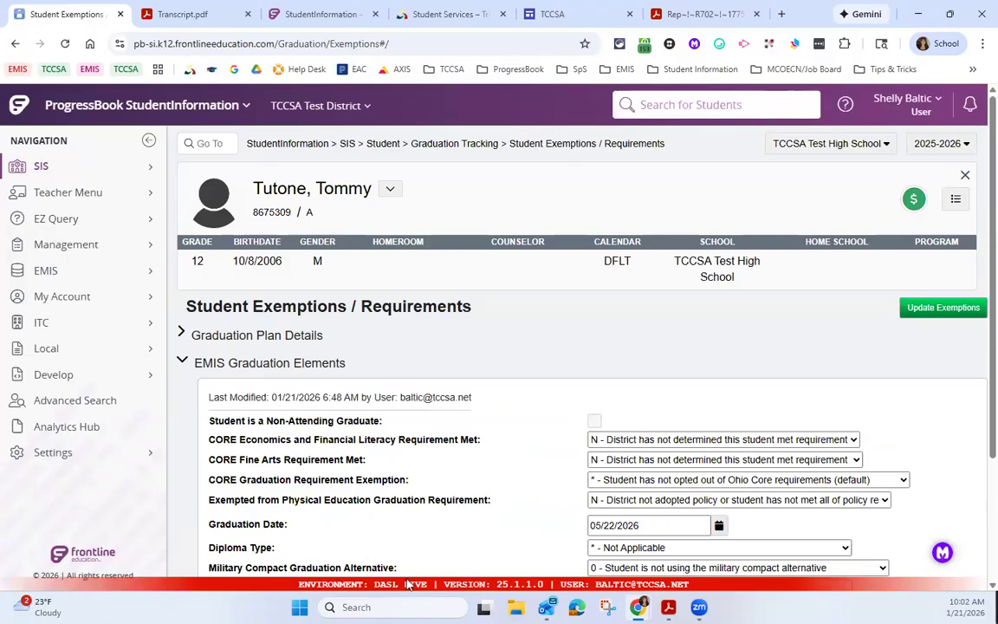
pyautogui.scroll(-1, 606, 485)
pyautogui.click(645, 479)
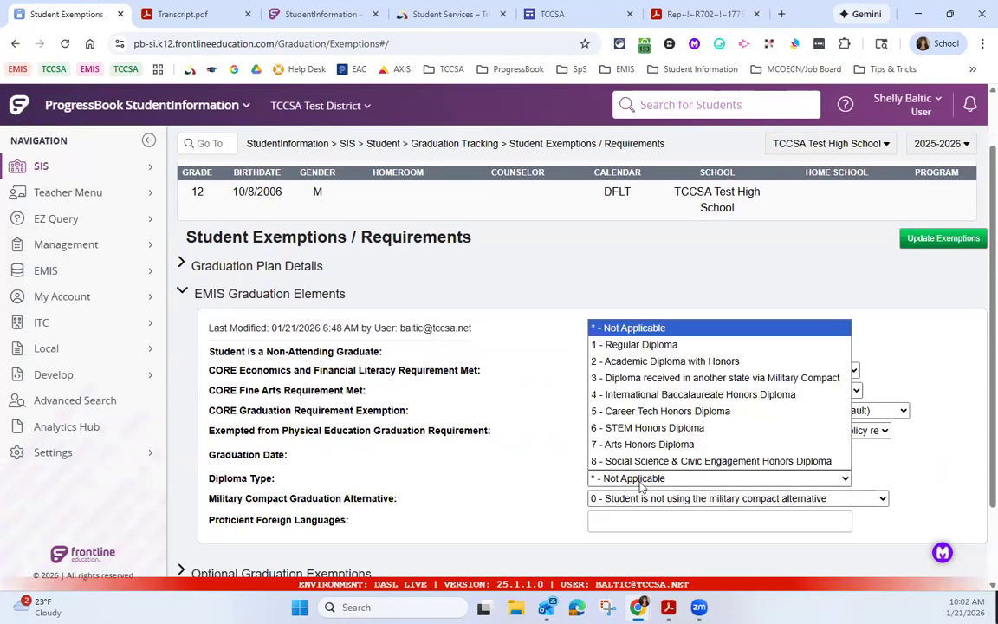
pyautogui.click(700, 361)
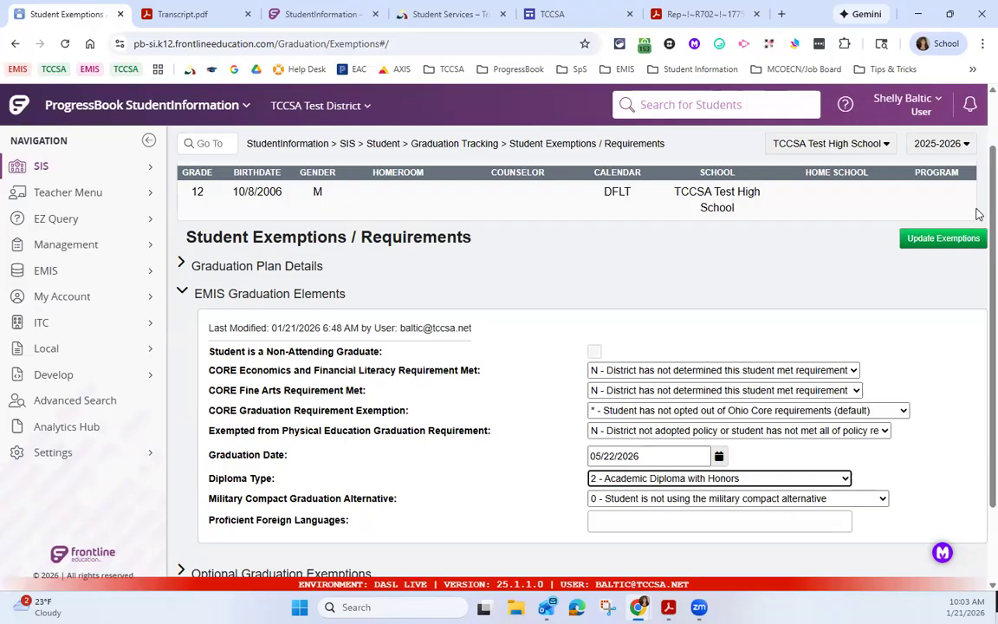
pyautogui.click(928, 247)
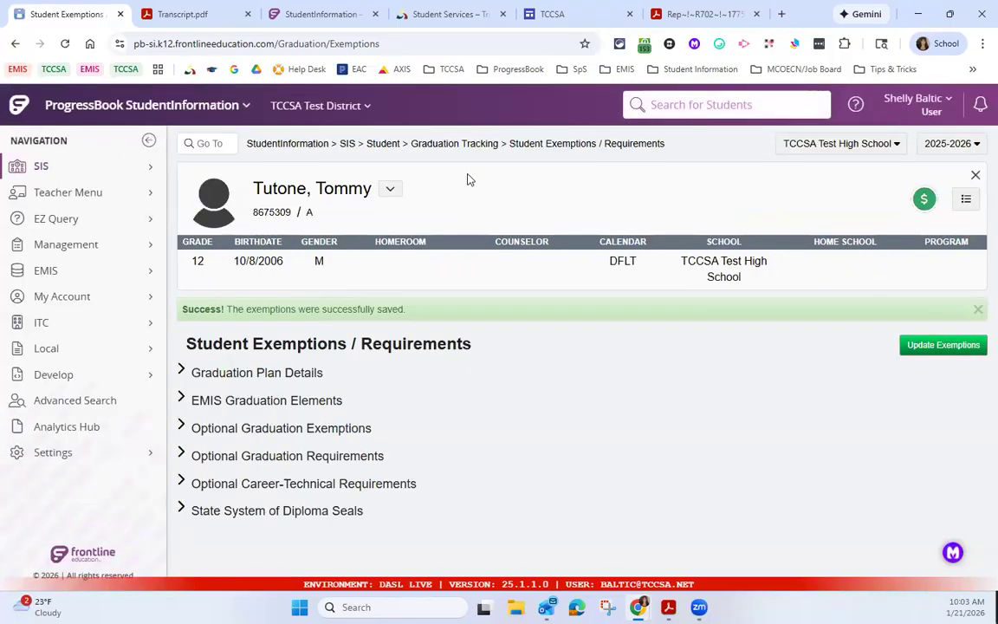
# Step: Reopen the student's Graduation Summary, check for updated information and highlight the last updated time
pyautogui.click(469, 145)
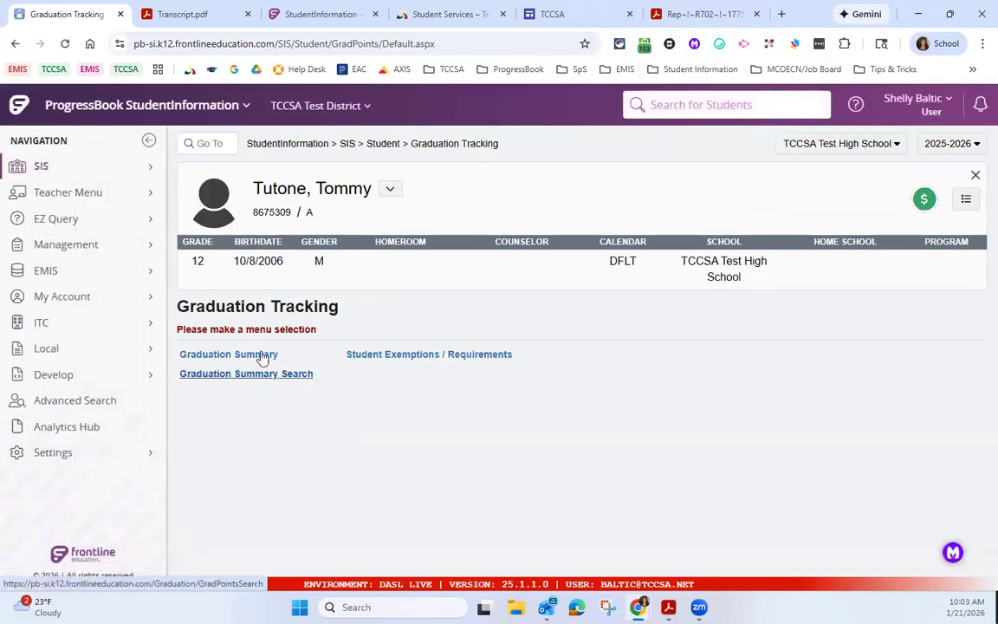
pyautogui.click(261, 356)
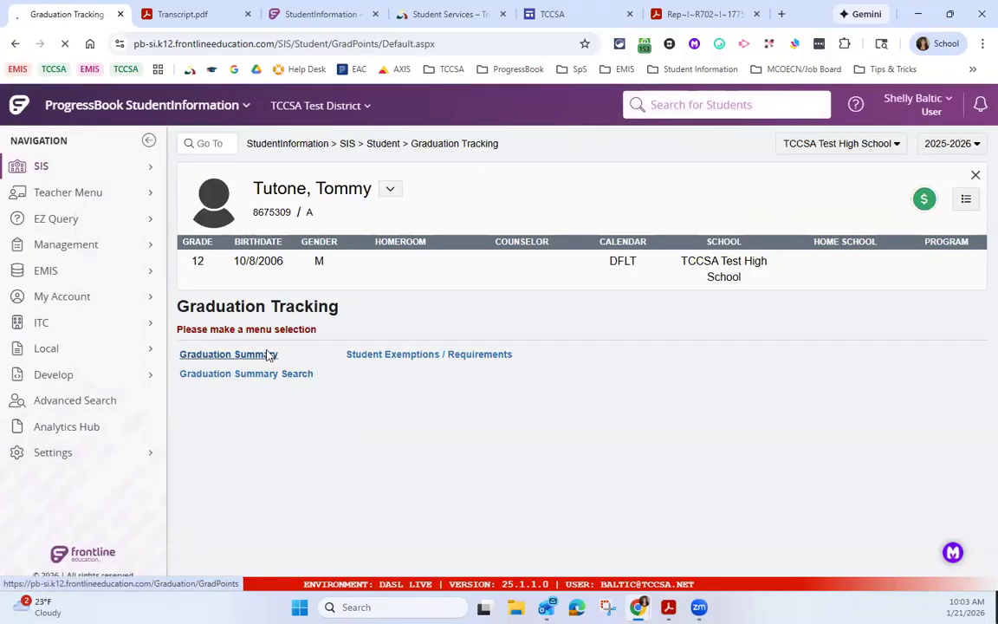
pyautogui.scroll(-5, 547, 370)
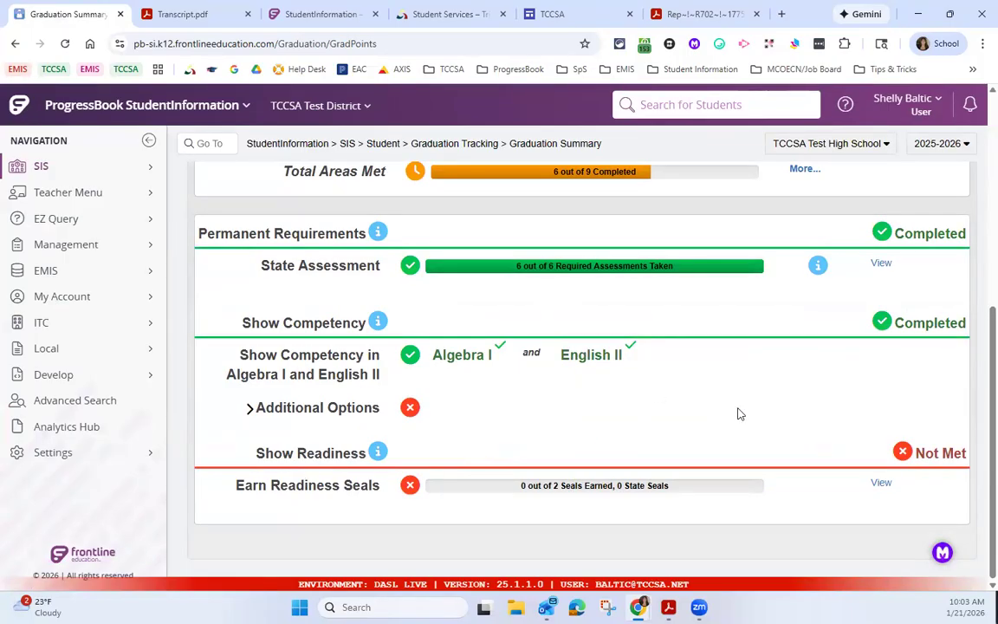
pyautogui.scroll(3, 795, 479)
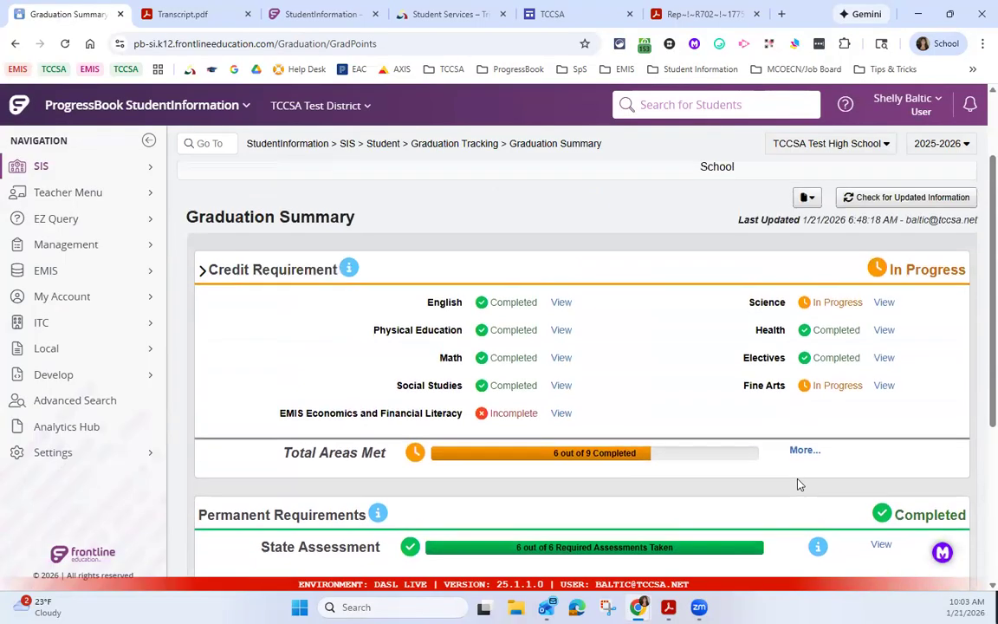
pyautogui.scroll(1, 799, 485)
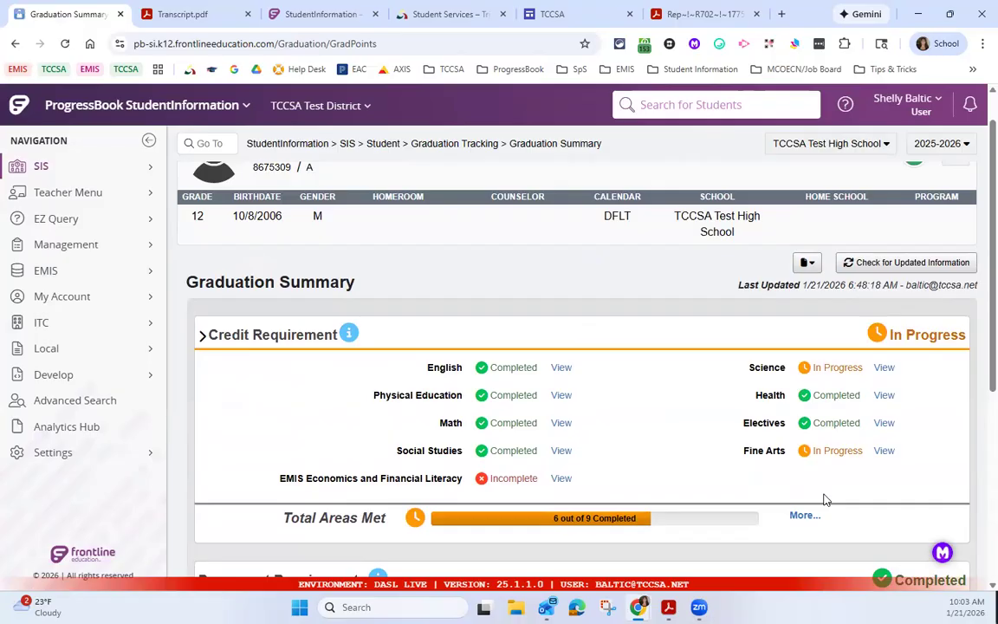
pyautogui.click(873, 264)
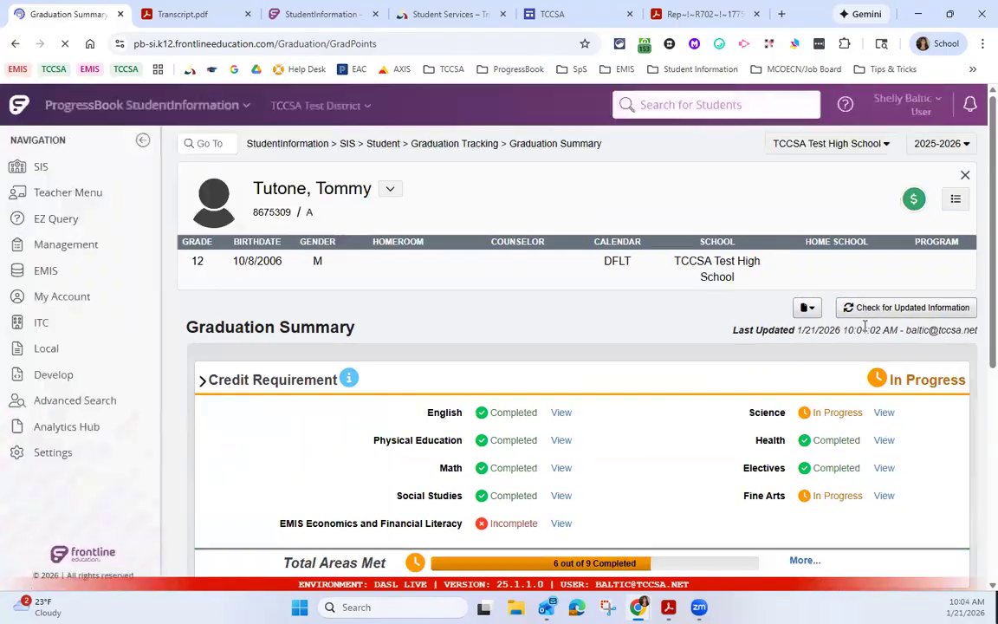
pyautogui.moveTo(847, 330); pyautogui.dragTo(891, 330)
# Step: View the student's Readiness Seals details and glance at the previously generated transcript for comparison
pyautogui.scroll(-5, 755, 358)
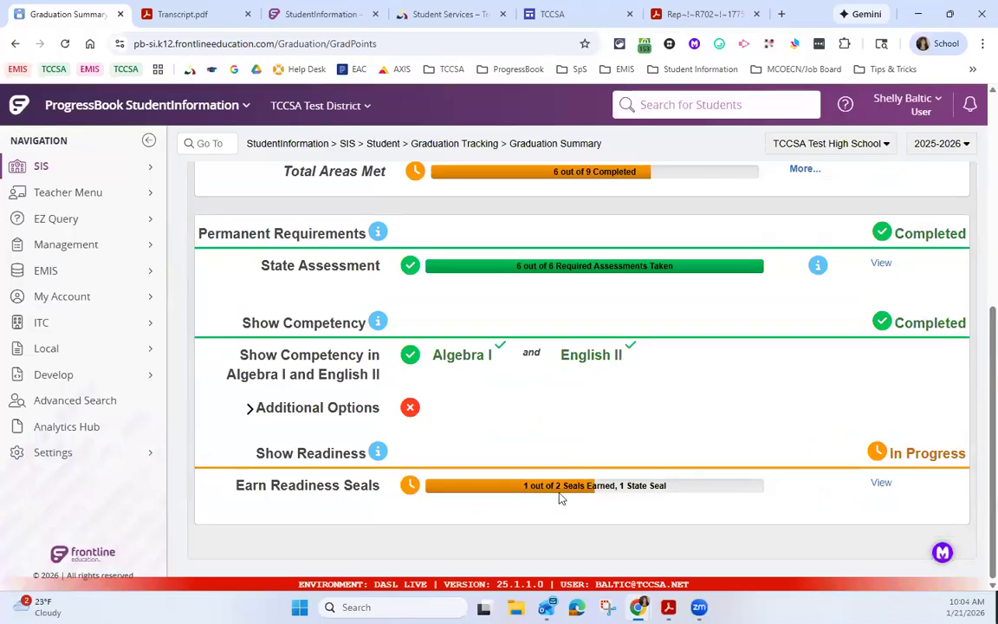
pyautogui.click(879, 485)
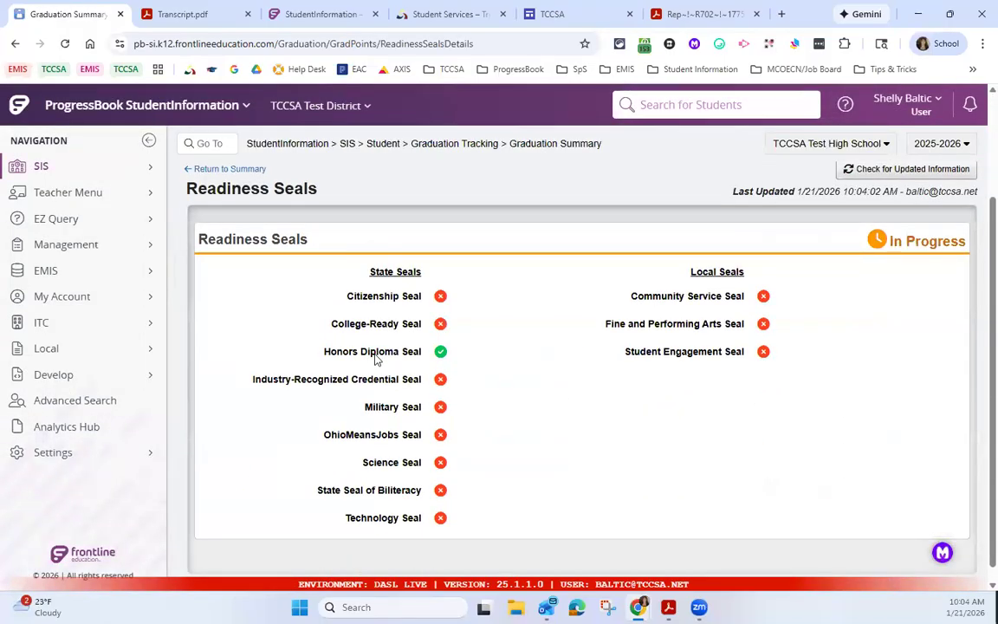
pyautogui.click(161, 19)
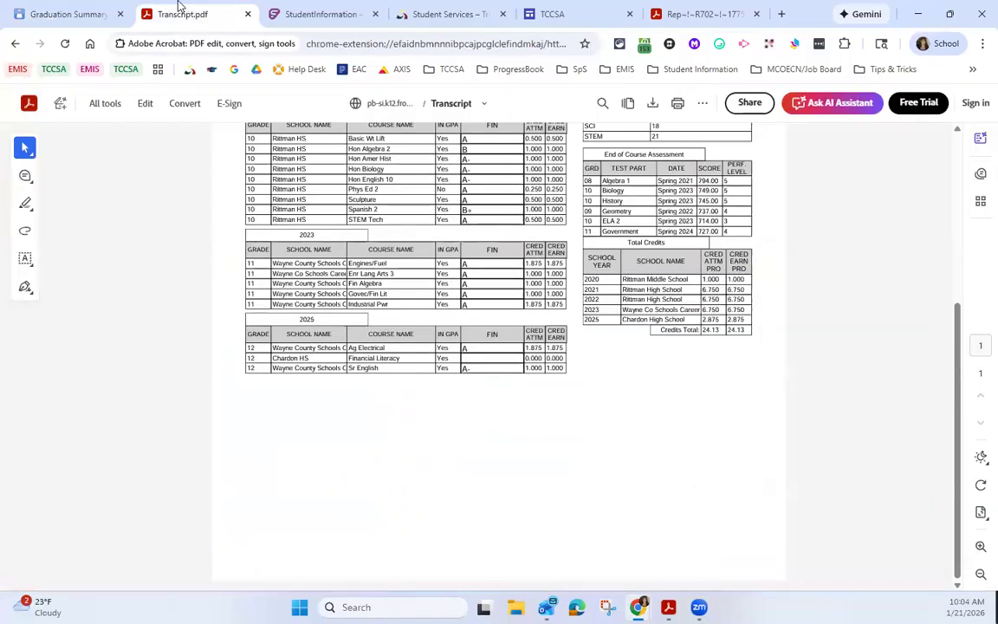
pyautogui.click(79, 15)
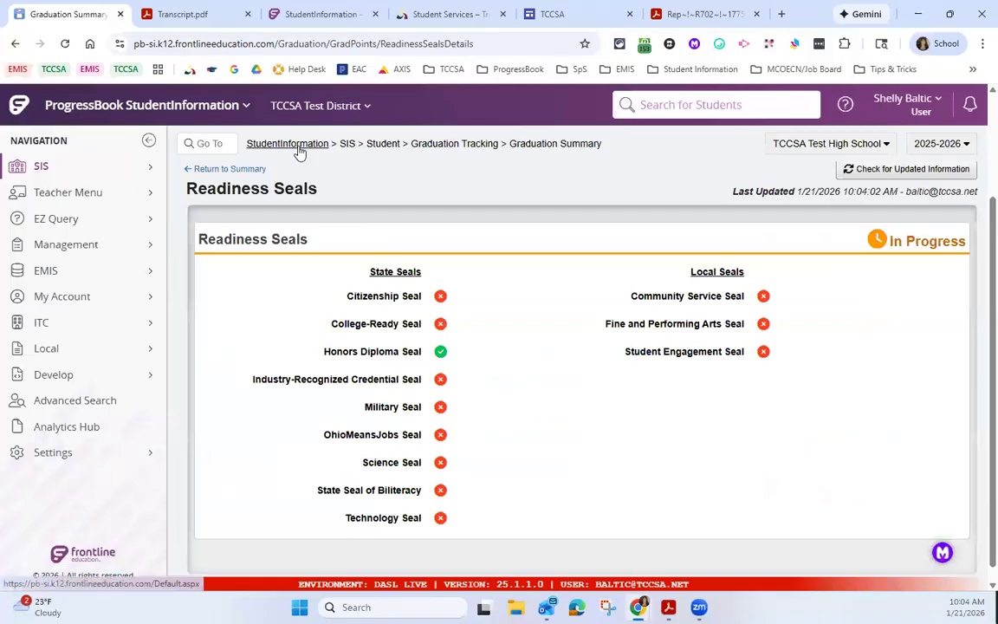
# Step: Generate the student's transcript from the home page in the 25/26 Seals format and view its Earned Seals section
pyautogui.click(296, 145)
pyautogui.click(389, 189)
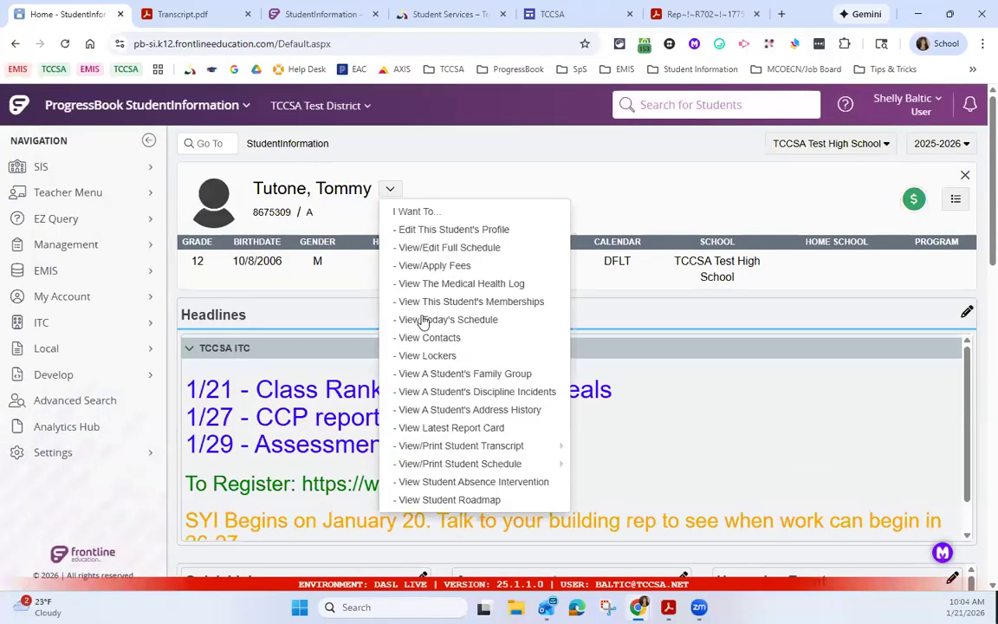
pyautogui.moveTo(498, 452)
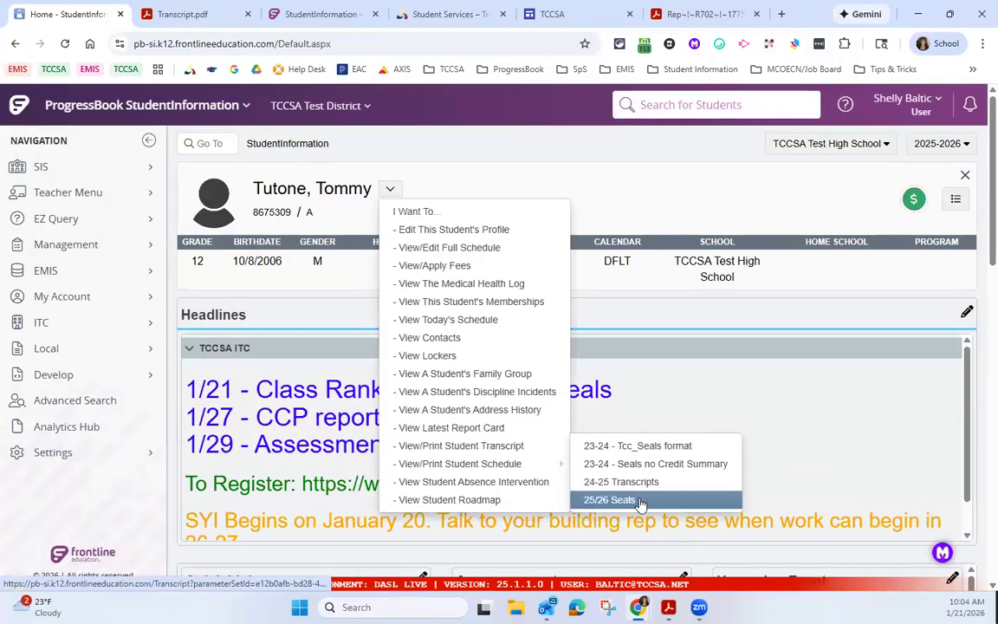
pyautogui.click(608, 499)
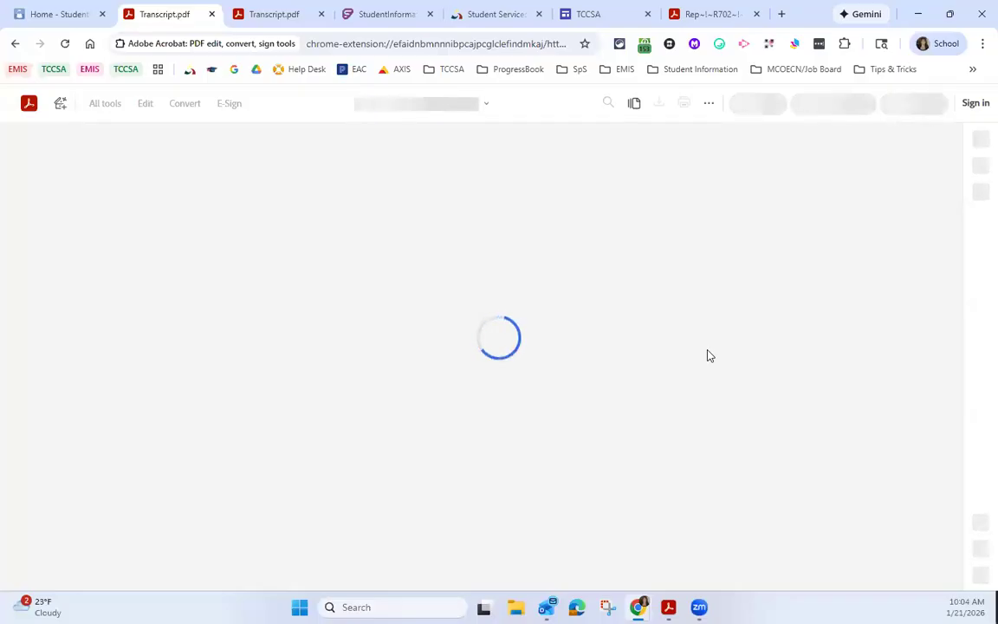
pyautogui.scroll(-5, 721, 344)
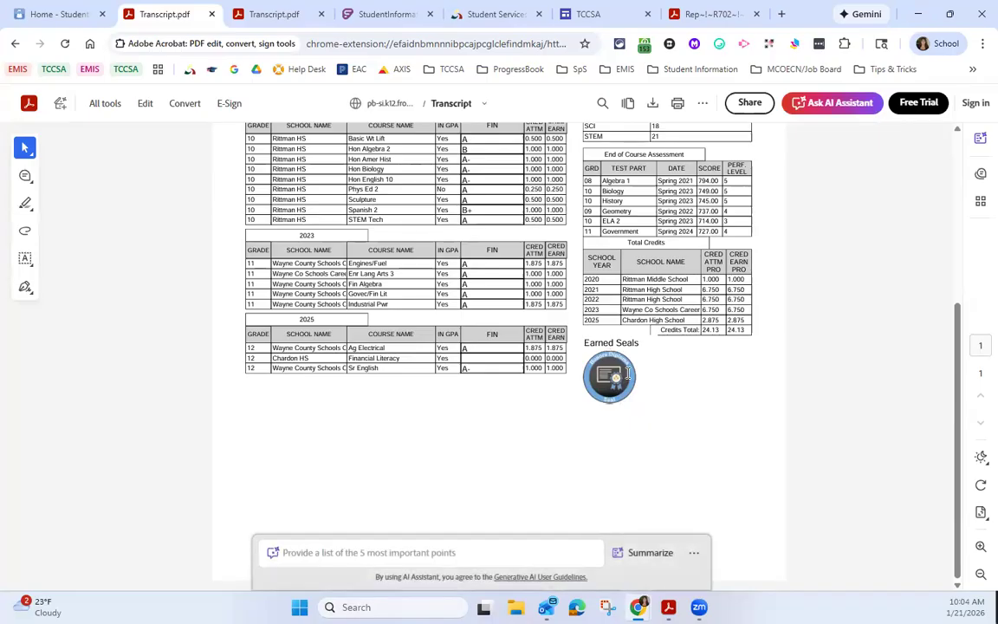
# Step: Open the student's profile at the FN-Graduate information and examine the graduation elements, highlighting Diploma Type
pyautogui.click(50, 16)
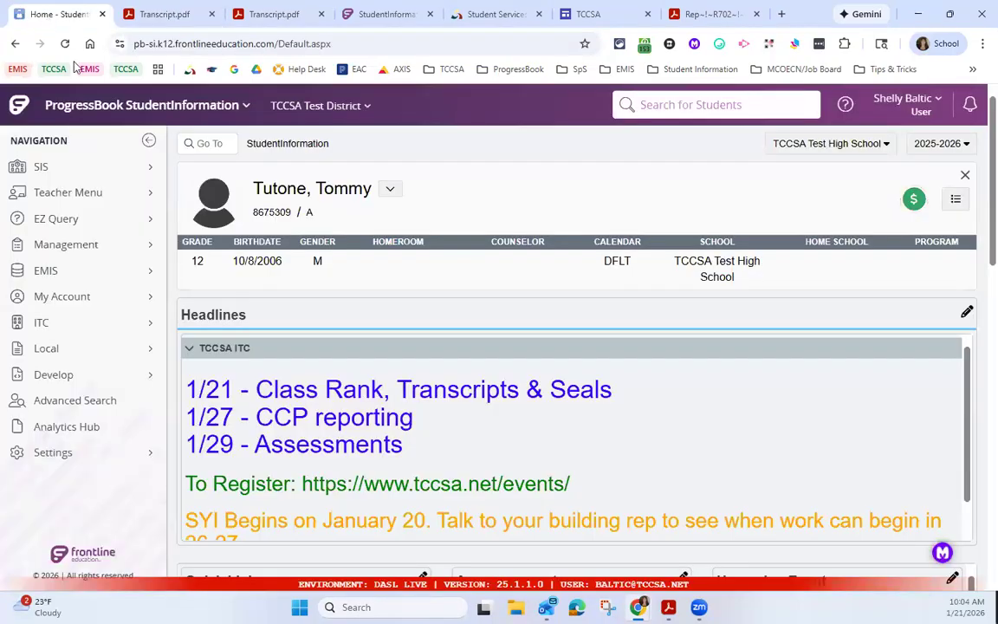
pyautogui.click(390, 189)
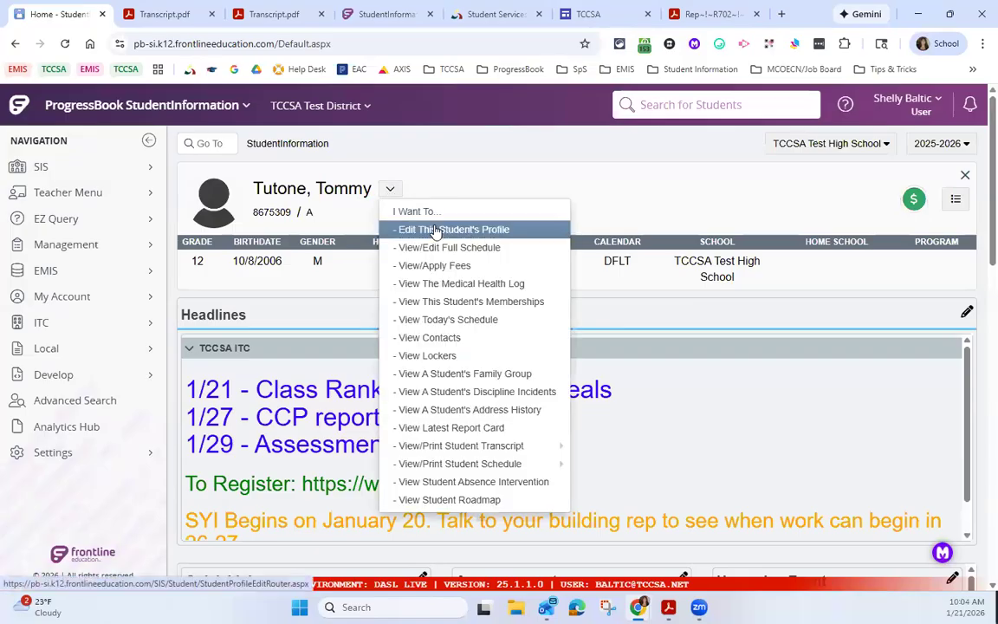
pyautogui.click(438, 229)
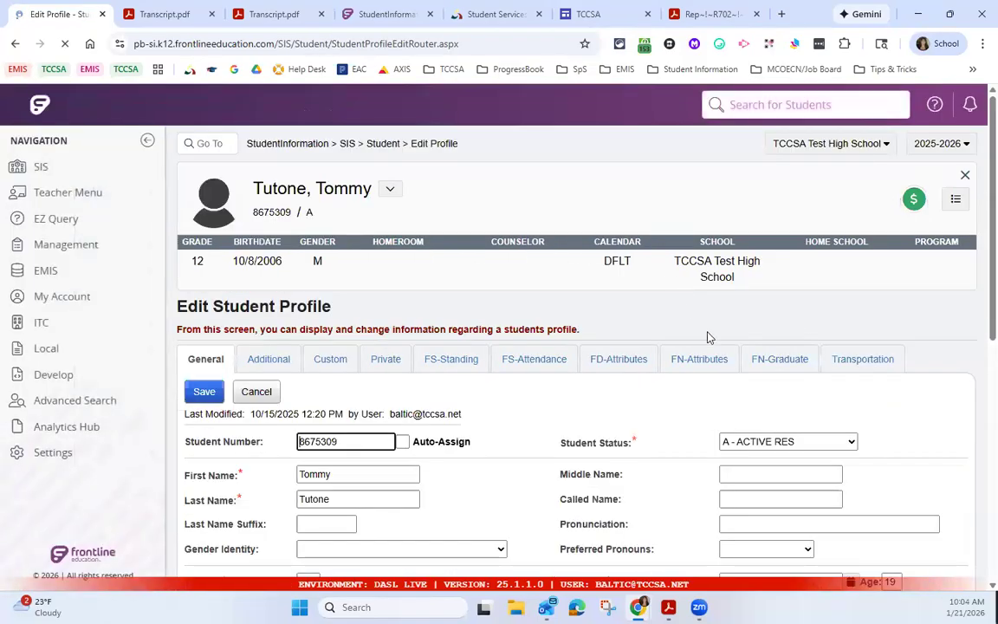
pyautogui.click(779, 358)
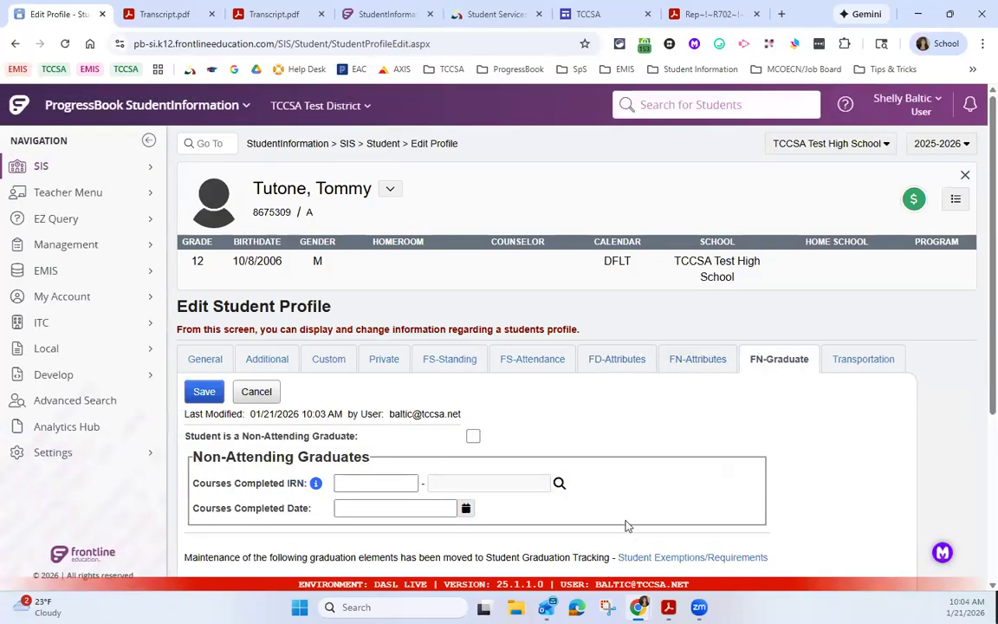
pyautogui.scroll(-3, 627, 525)
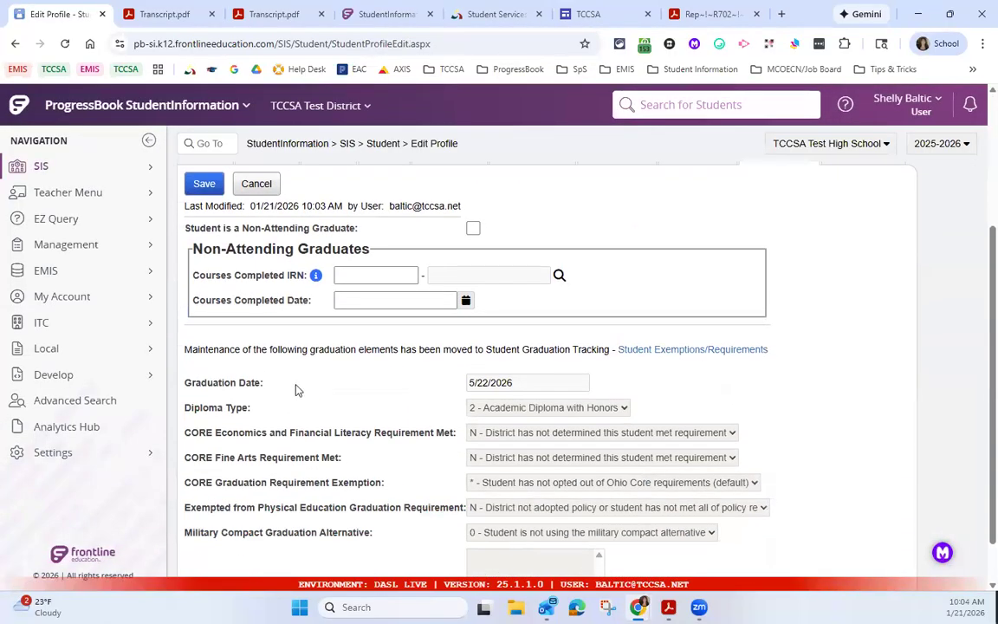
pyautogui.moveTo(290, 407); pyautogui.dragTo(191, 407)
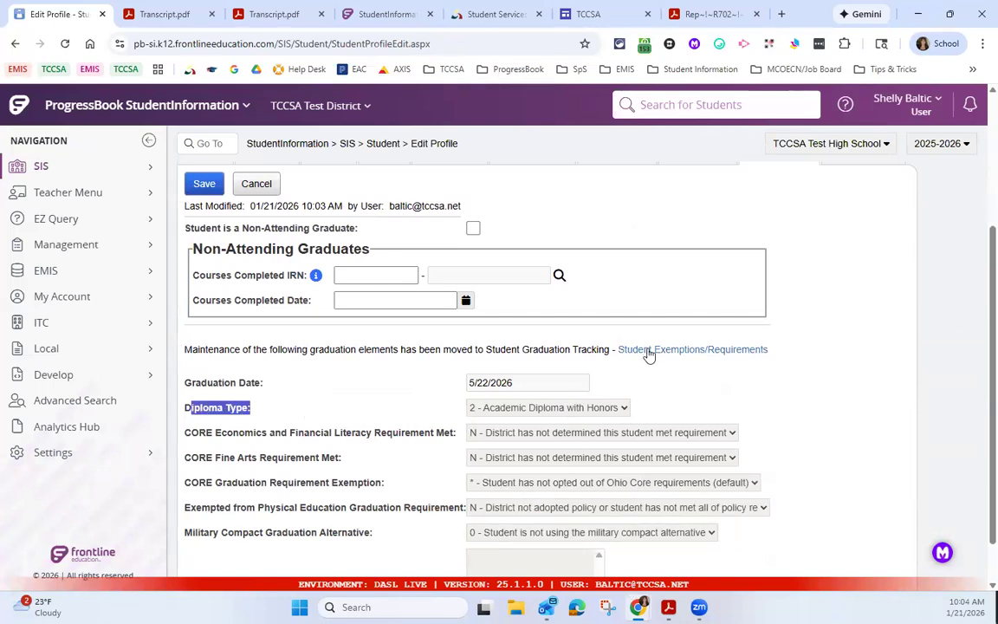
pyautogui.scroll(-1, 606, 446)
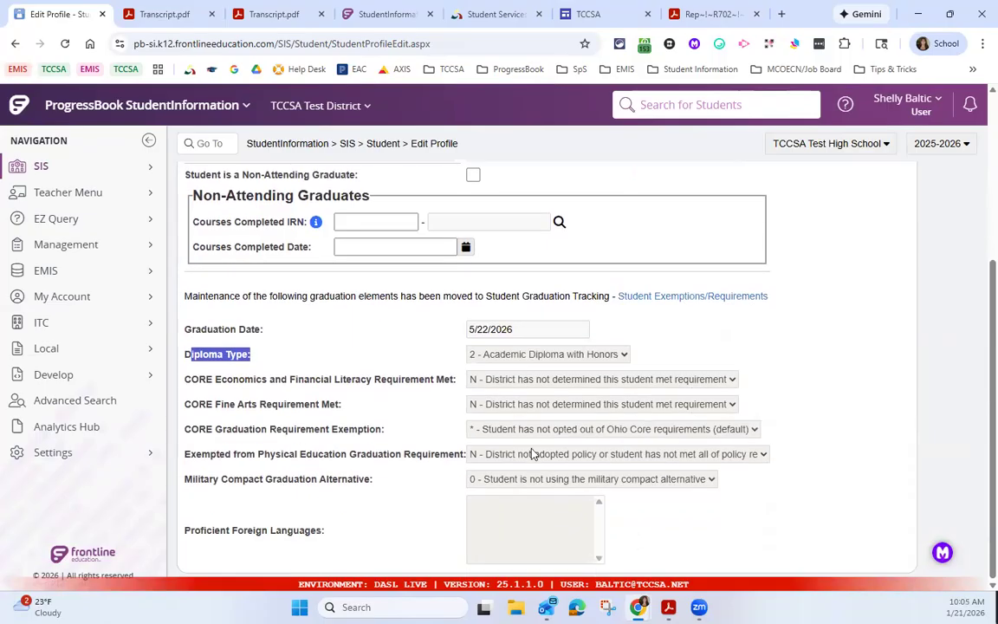
# Step: Follow the profile's link to Student Exemptions/Requirements and review the State System of Diploma Seals and EMIS Graduation Elements
pyautogui.click(638, 301)
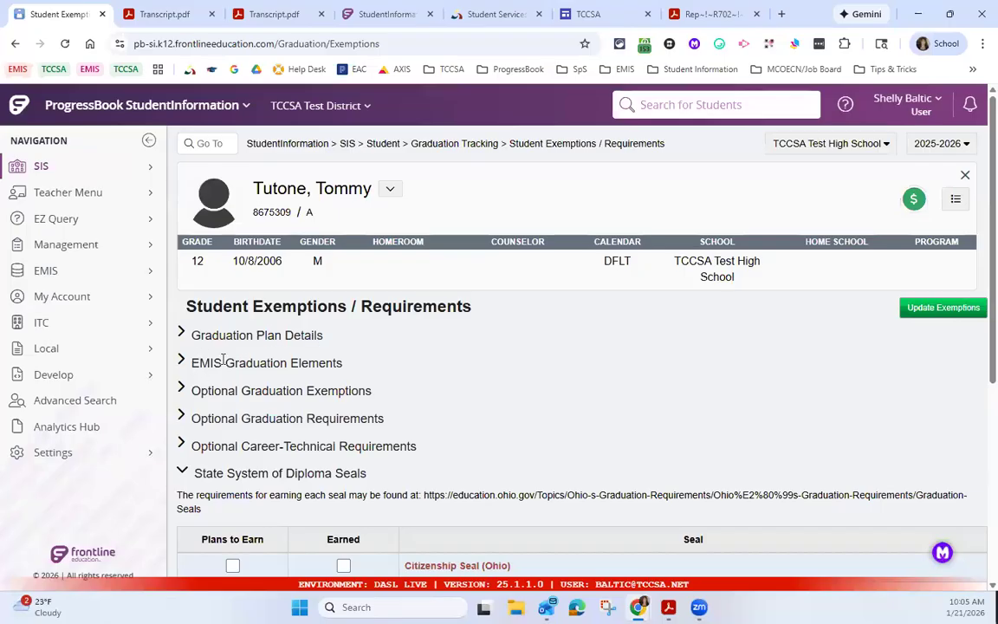
pyautogui.scroll(-1, 189, 357)
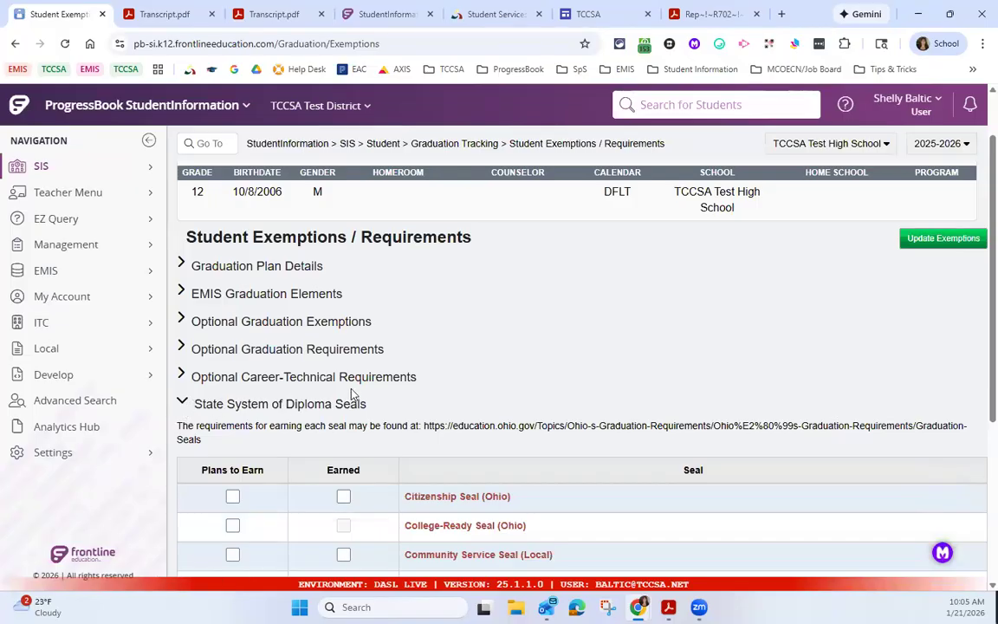
pyautogui.scroll(-2, 350, 394)
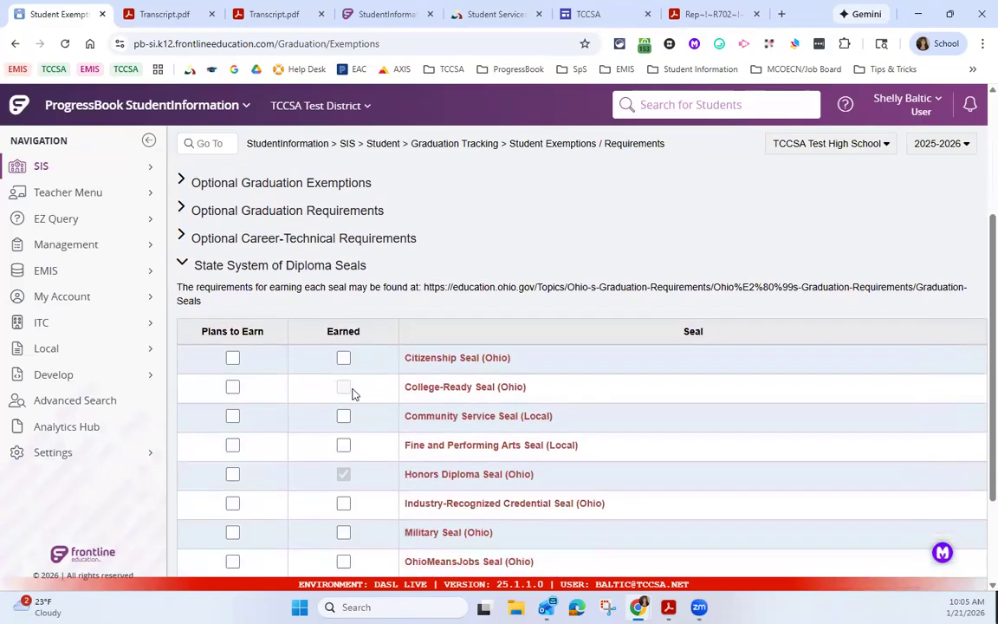
pyautogui.scroll(-1, 351, 399)
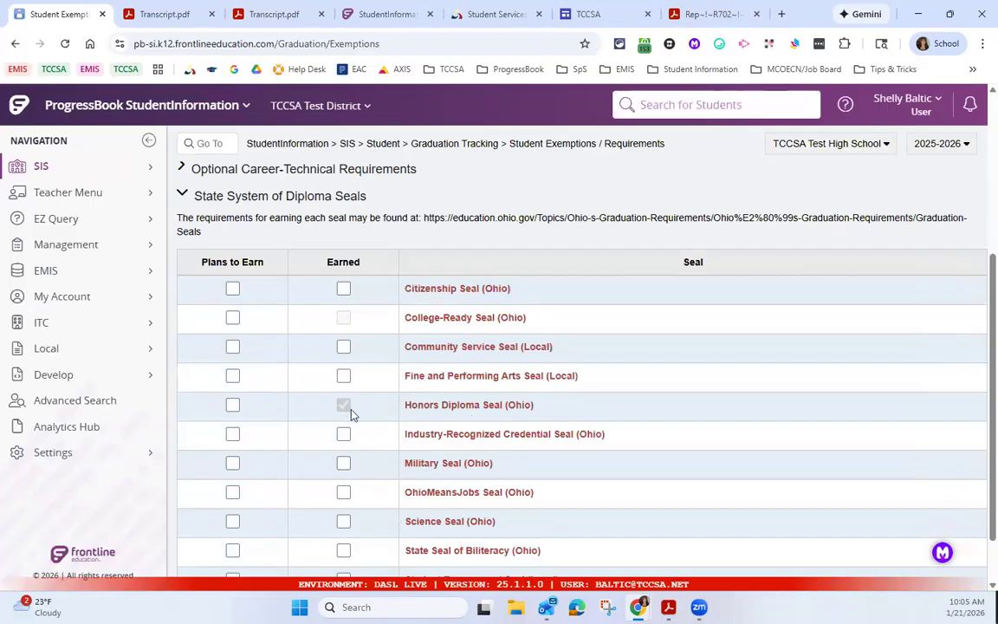
pyautogui.moveTo(346, 411)
pyautogui.moveTo(347, 317)
pyautogui.scroll(3, 431, 411)
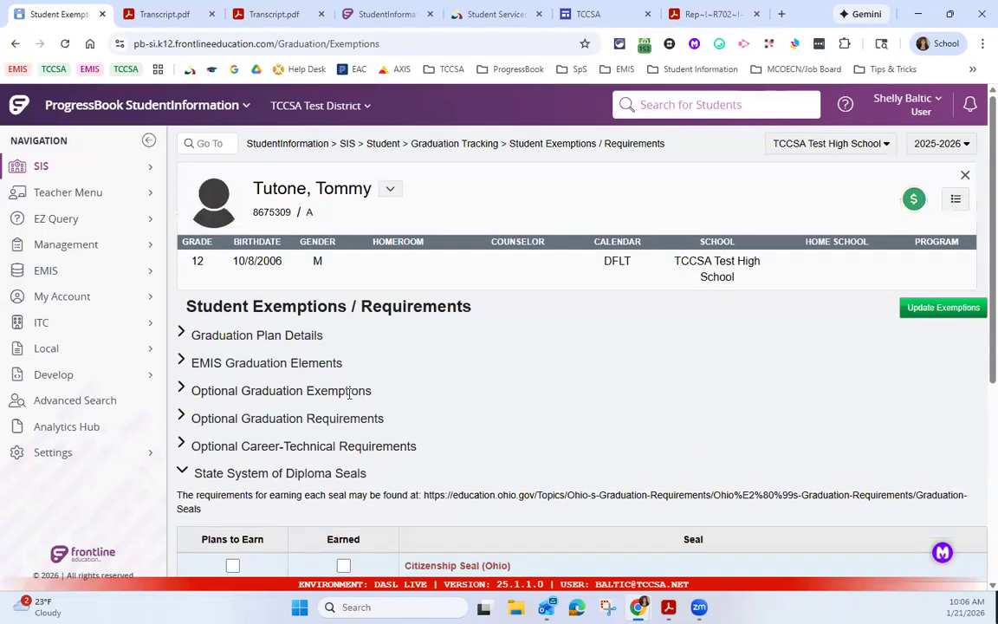
pyautogui.click(182, 363)
pyautogui.scroll(-2, 288, 370)
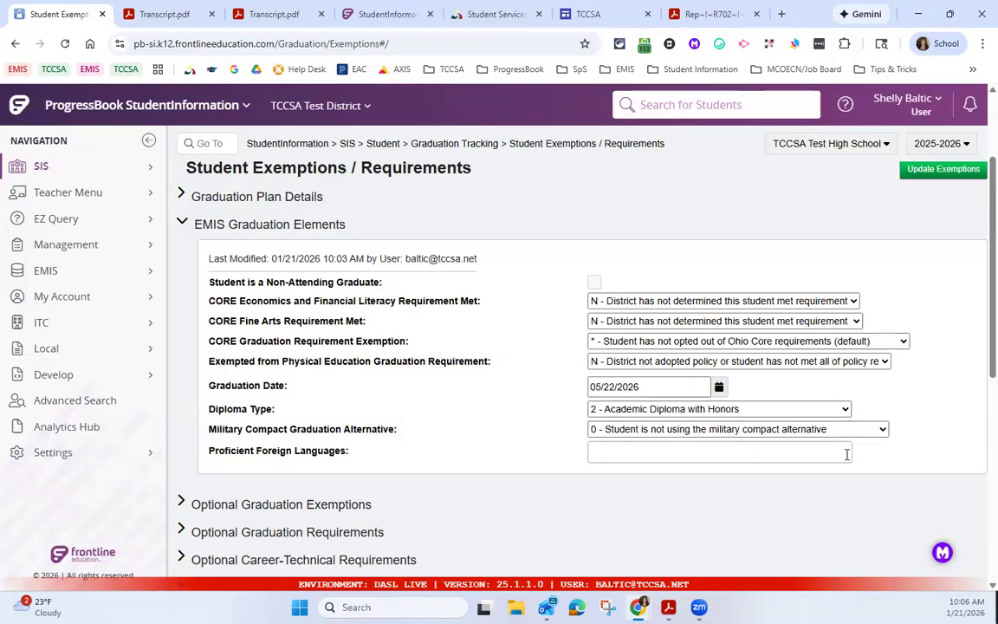
# Step: Add Spanish to the student's Proficient Foreign Languages in the EMIS Graduation Elements and save the updated exemptions
pyautogui.click(786, 452)
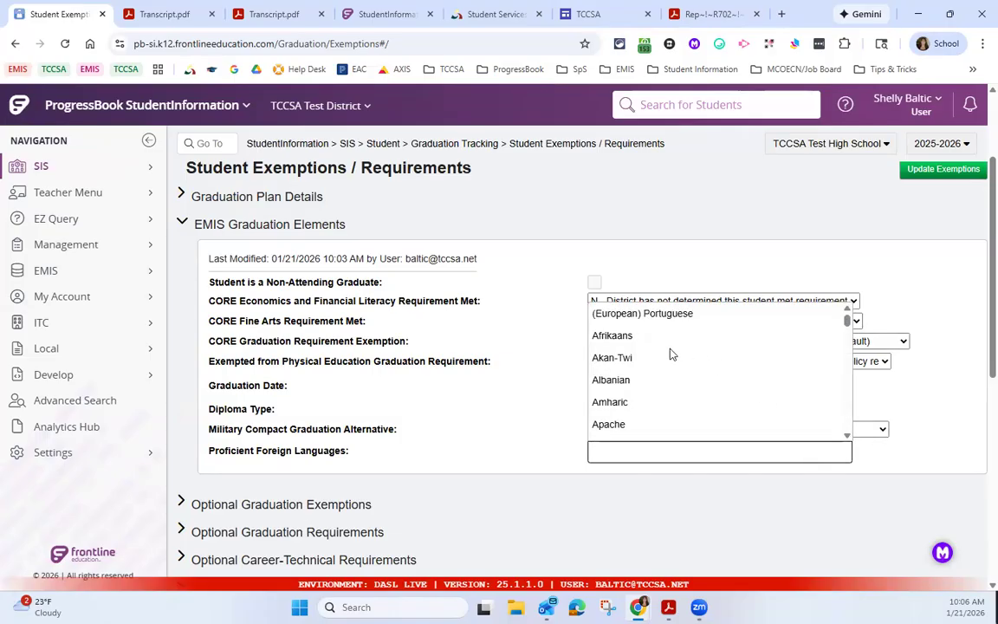
pyautogui.scroll(-2, 684, 350)
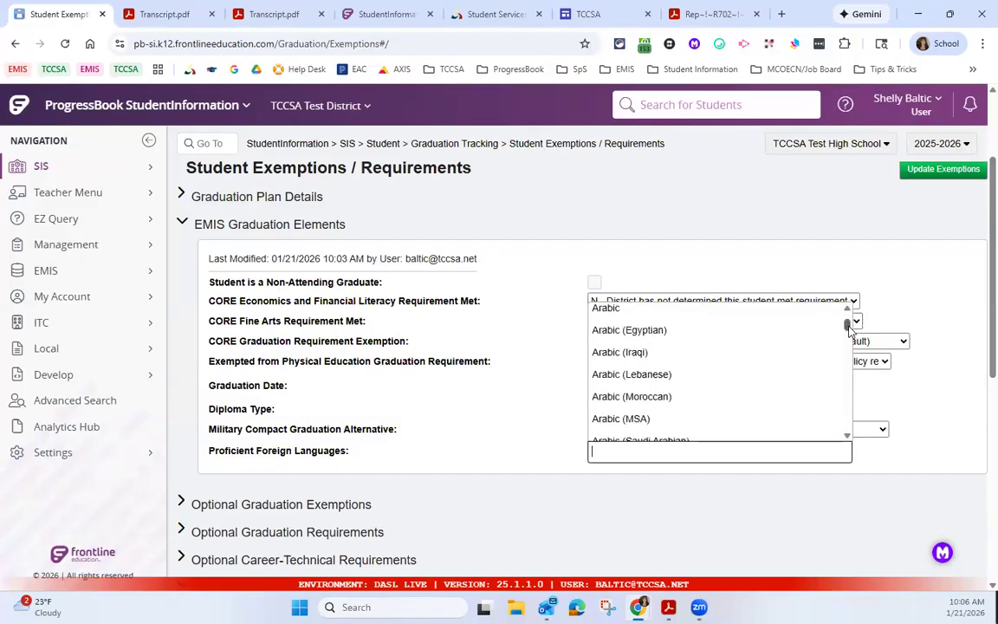
pyautogui.scroll(-3, 850, 329)
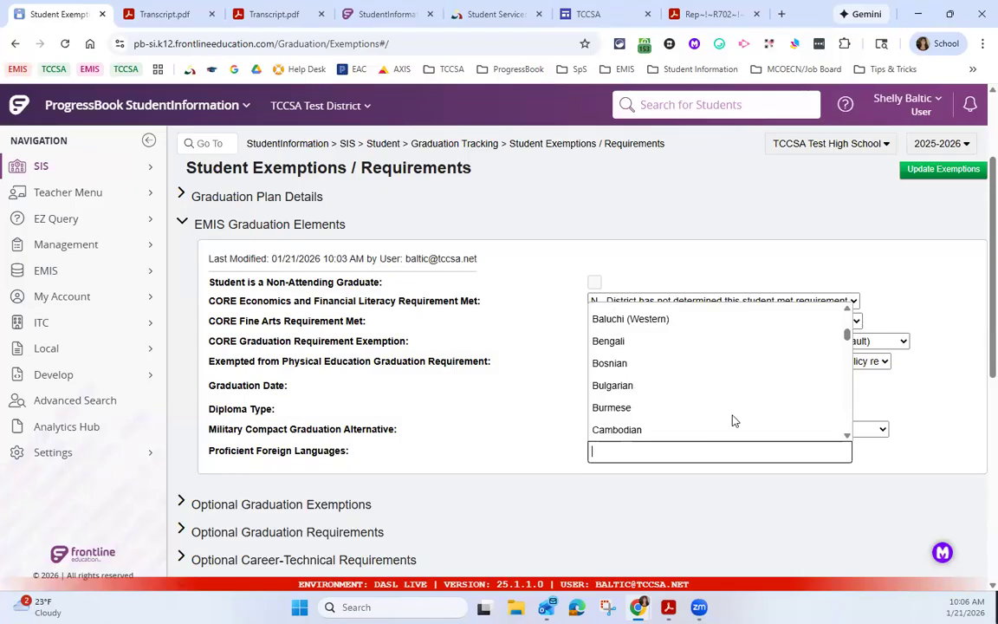
pyautogui.write('span')
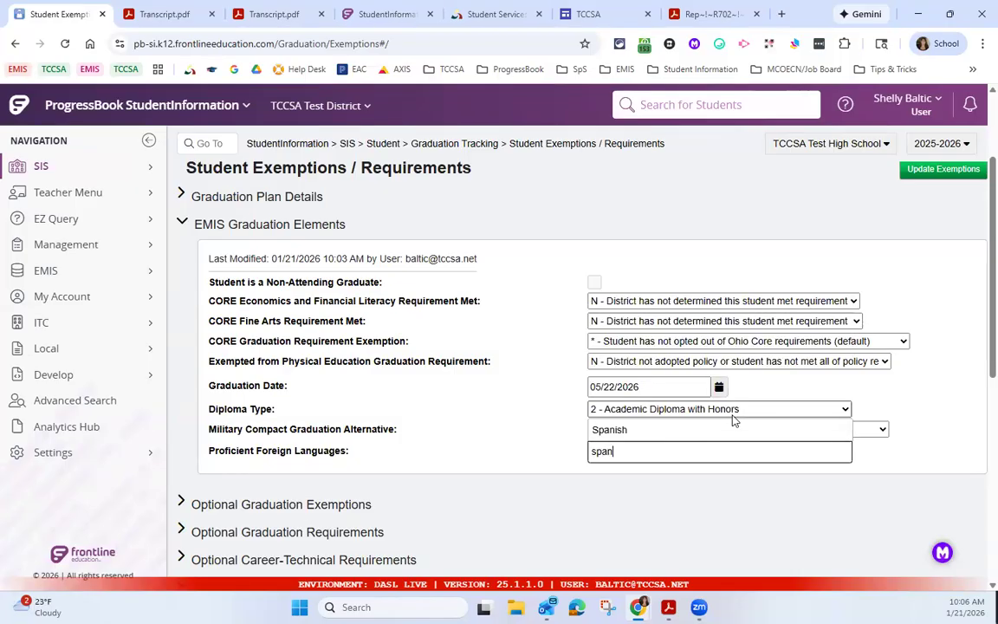
pyautogui.click(598, 431)
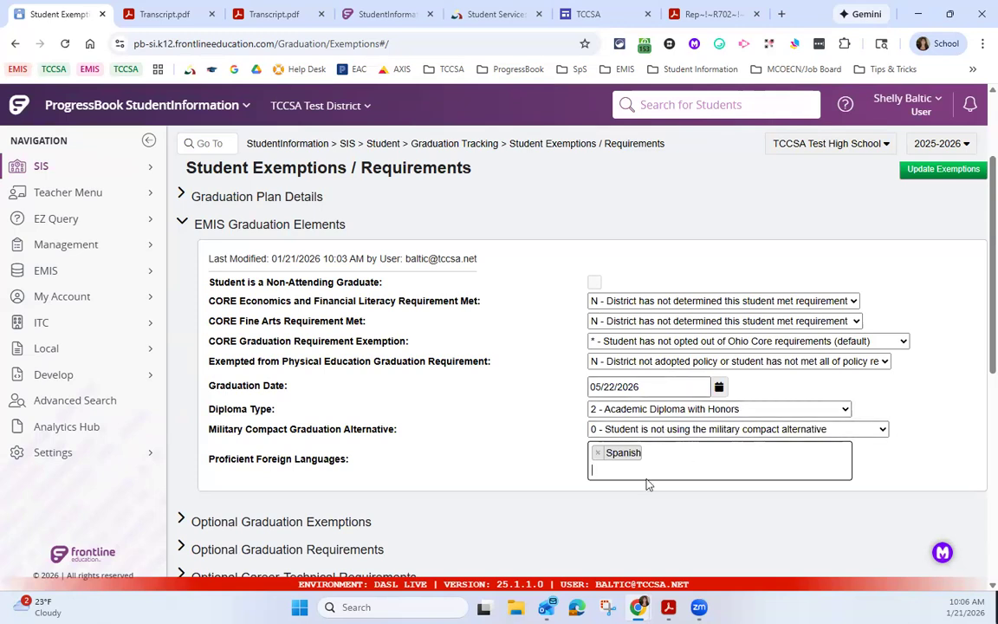
pyautogui.scroll(2, 972, 304)
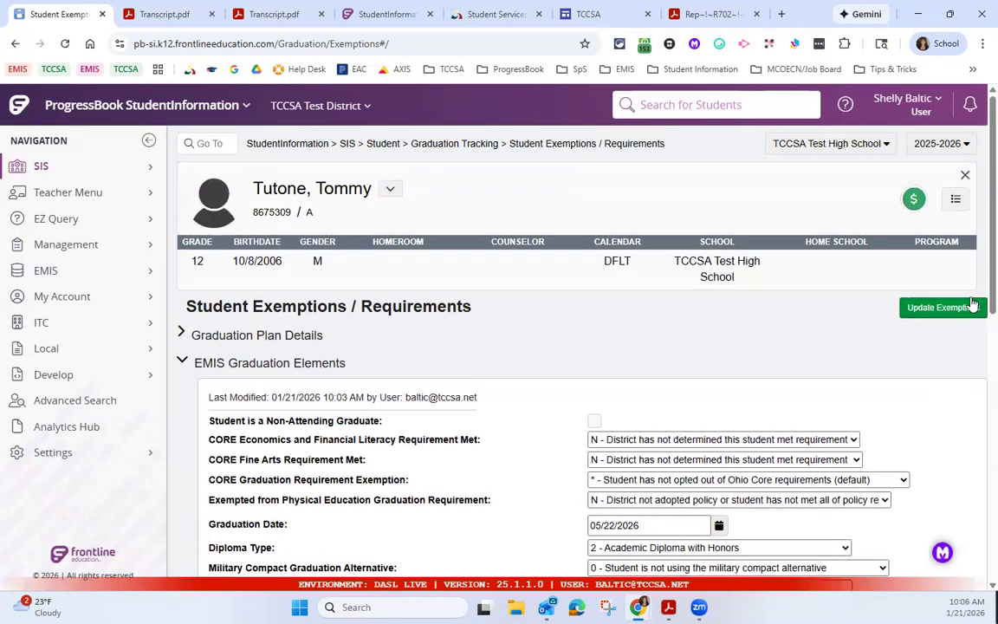
pyautogui.click(934, 314)
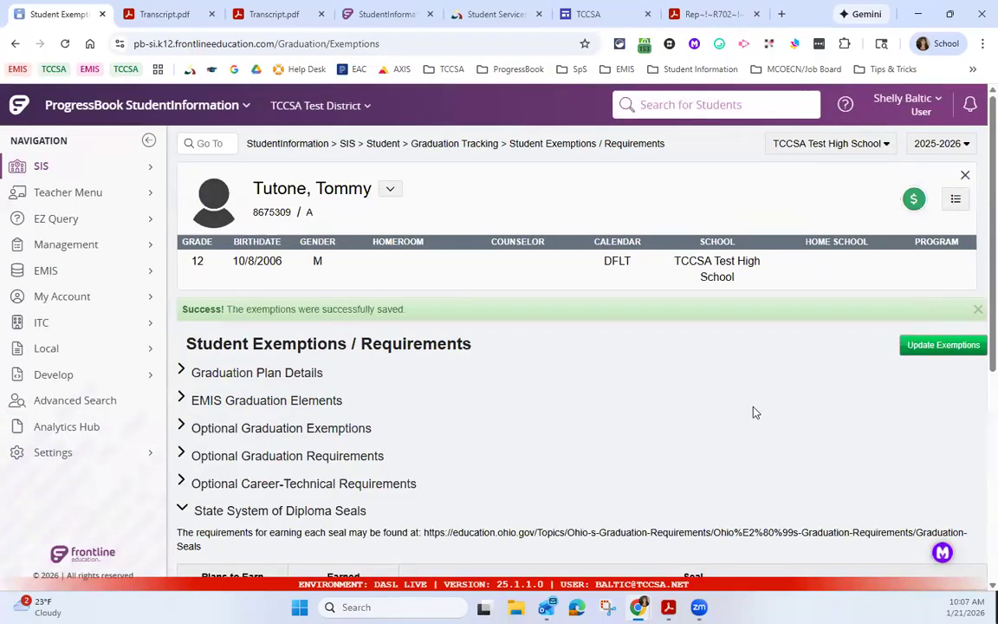
# Step: Open the student's profile at the FN-Graduate information and check the Proficient Foreign Languages entry
pyautogui.click(390, 189)
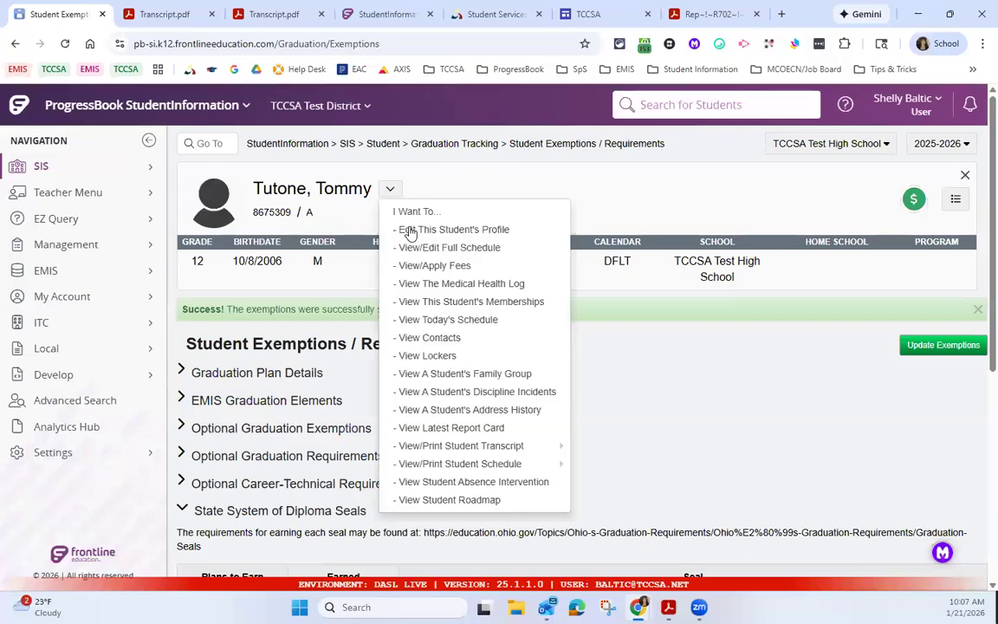
pyautogui.click(411, 230)
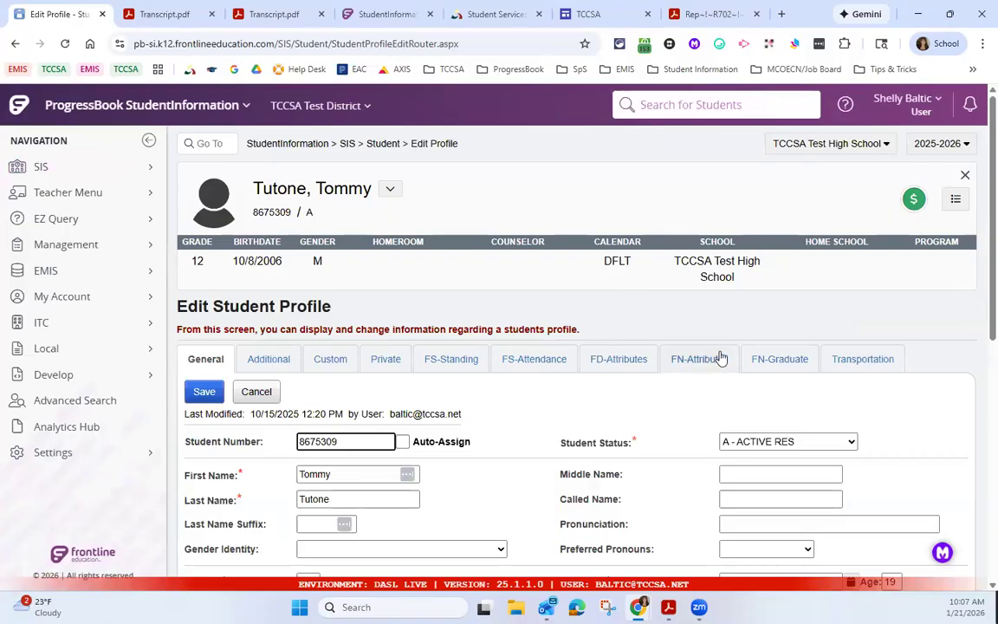
pyautogui.click(777, 361)
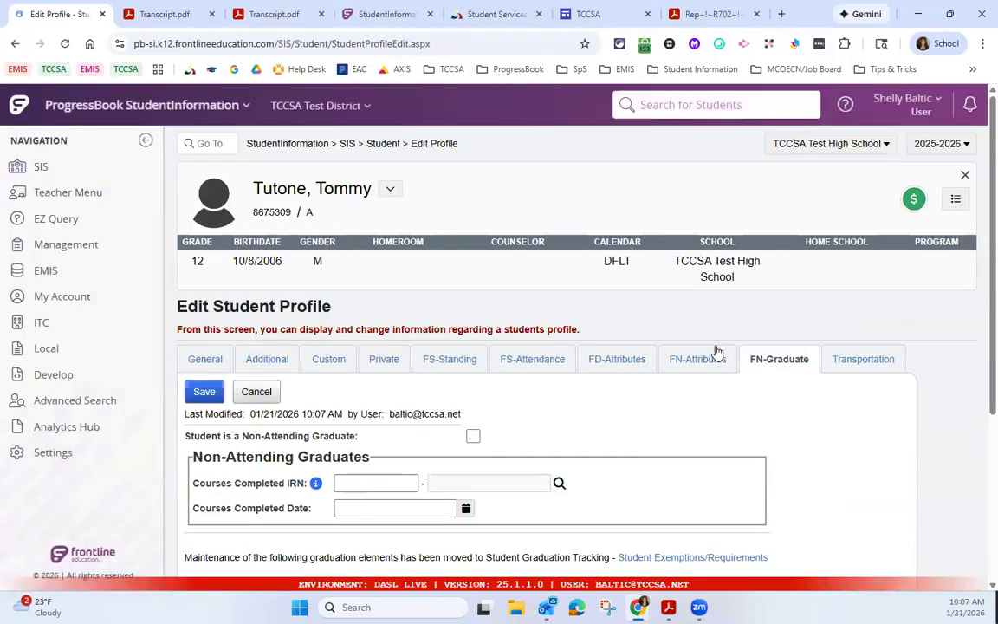
pyautogui.scroll(-3, 715, 351)
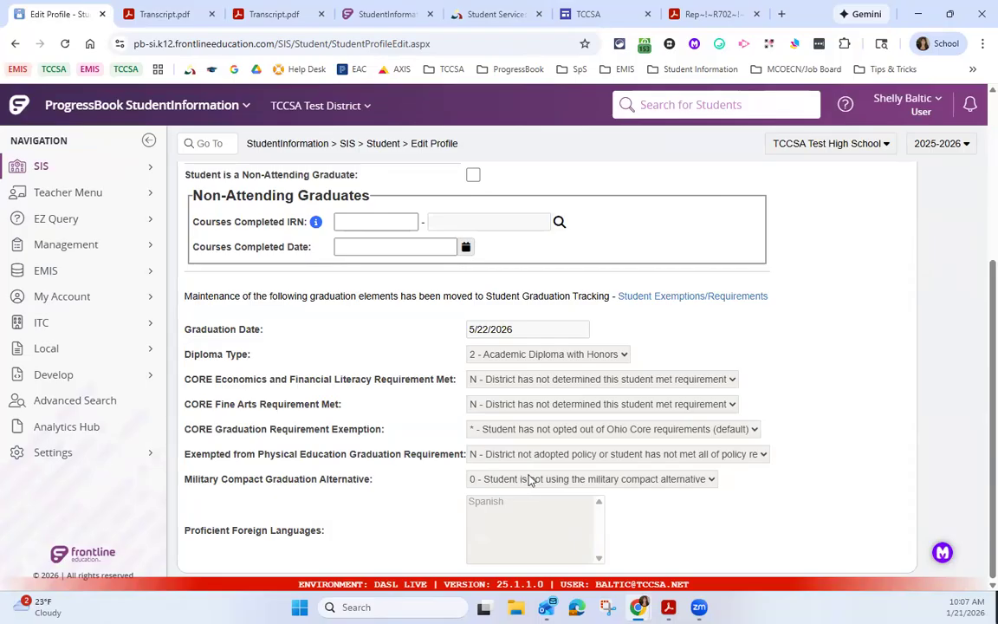
pyautogui.scroll(3, 531, 479)
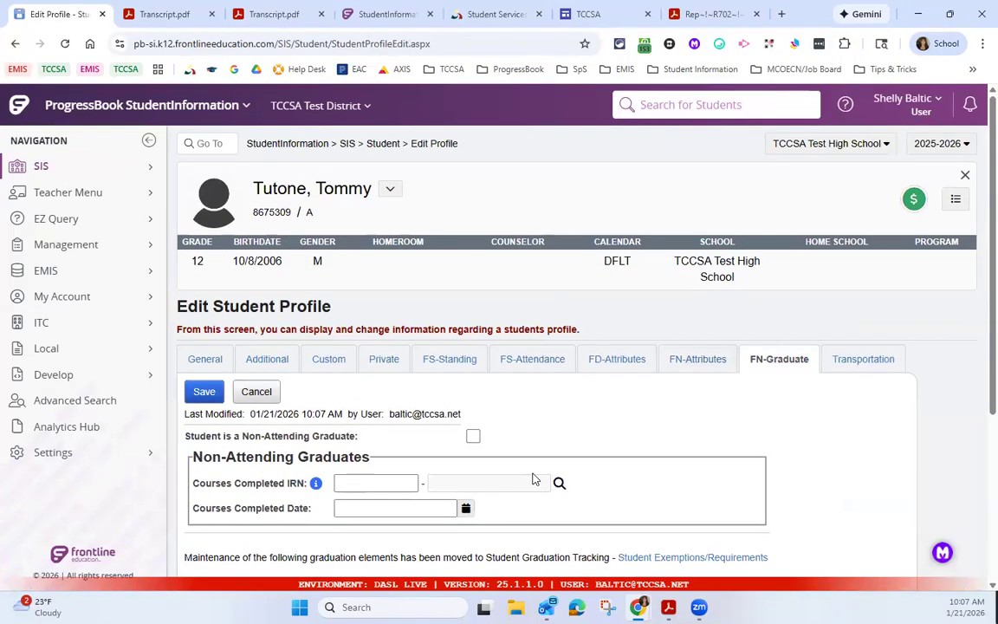
# Step: Open the student's Graduation Summary from Graduation Tracking and review the Readiness Seals details, including the State Seal of Biliteracy
pyautogui.click(382, 143)
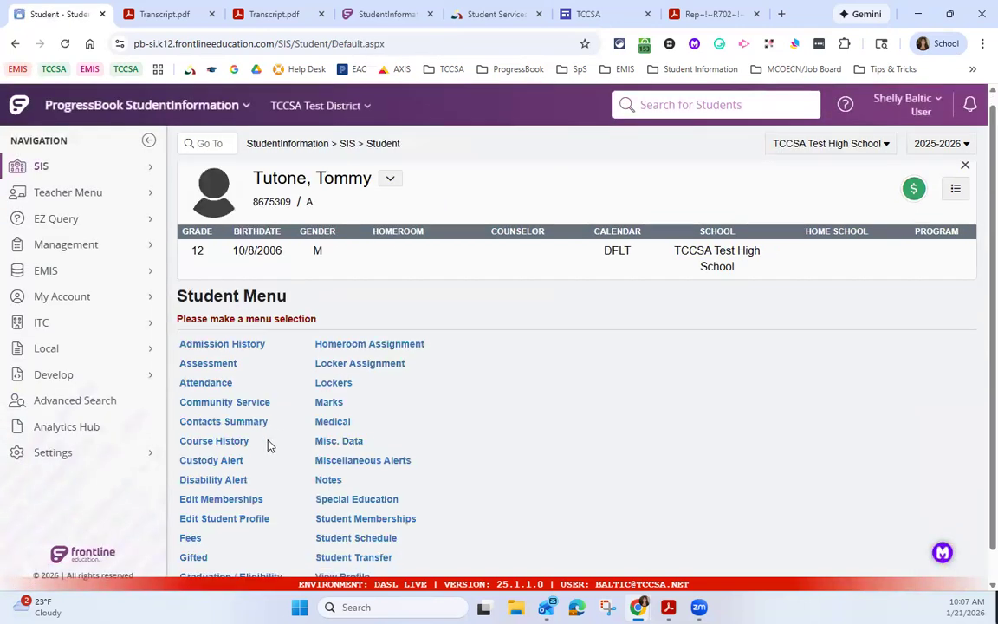
pyautogui.scroll(-1, 260, 459)
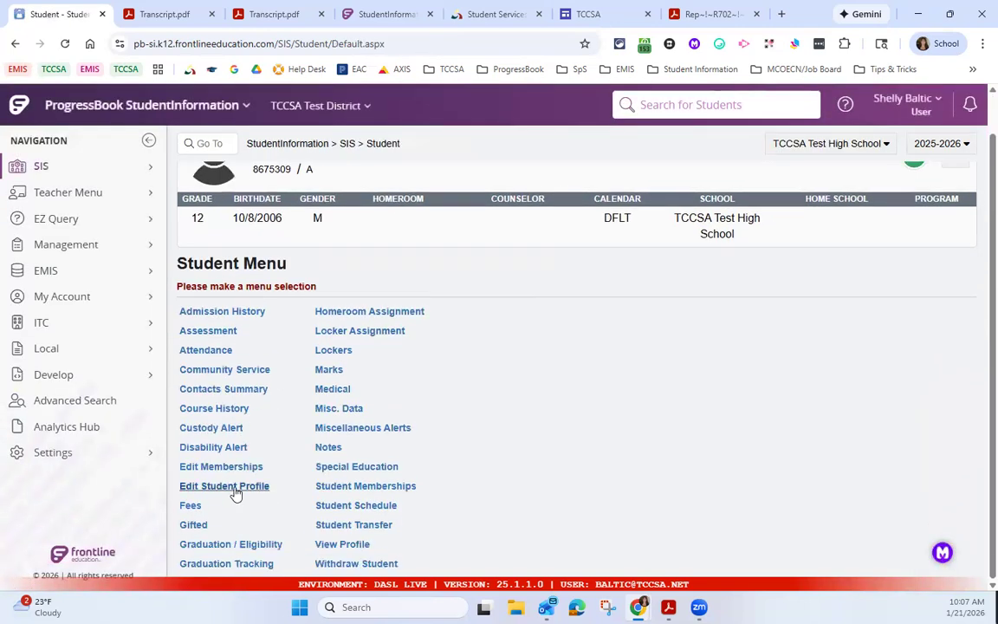
pyautogui.click(248, 563)
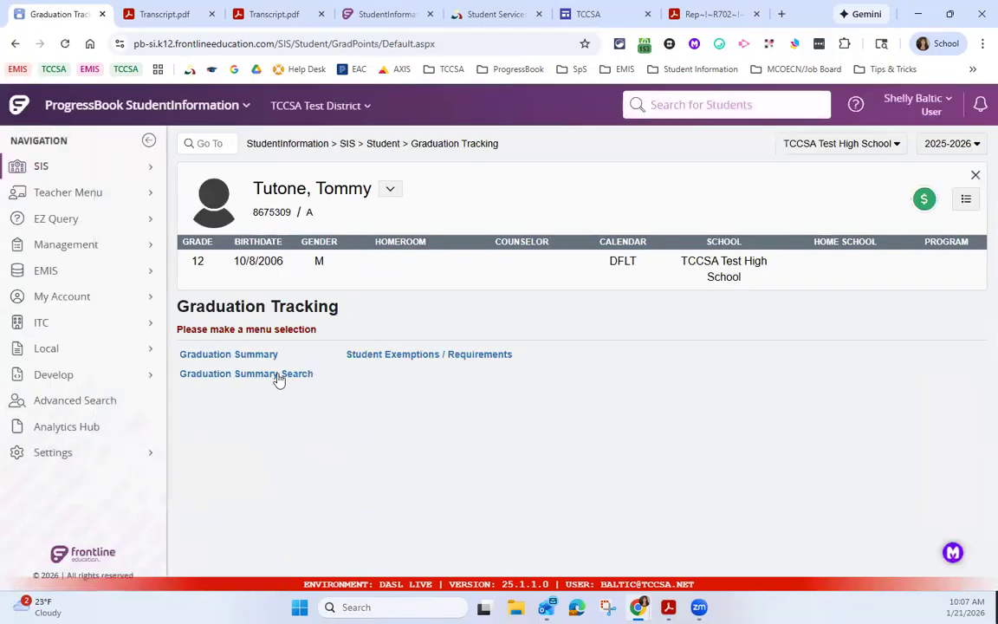
pyautogui.click(257, 355)
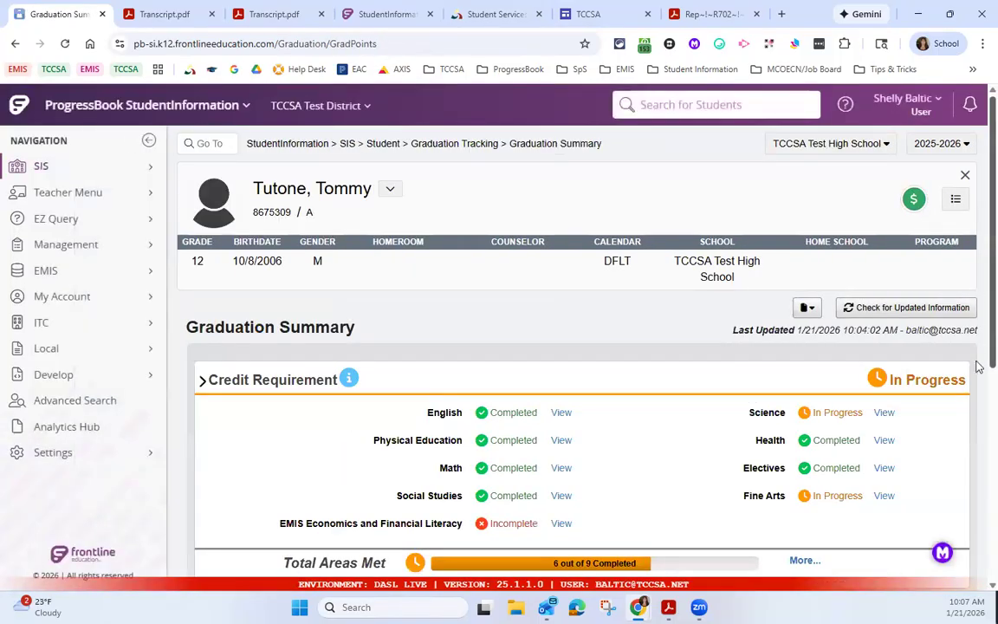
pyautogui.scroll(-5, 976, 468)
pyautogui.click(881, 483)
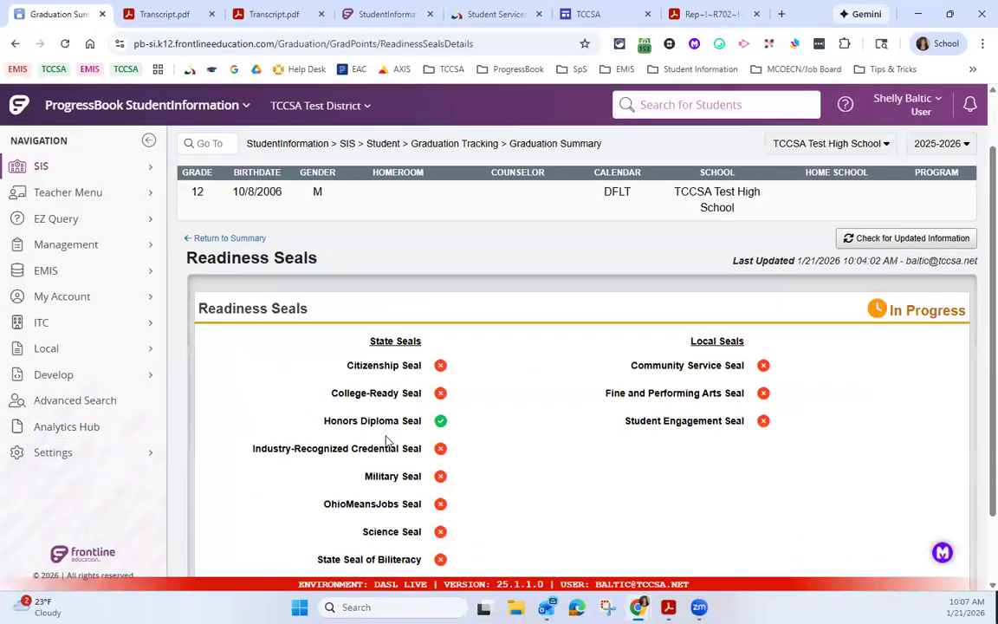
pyautogui.scroll(-1, 387, 440)
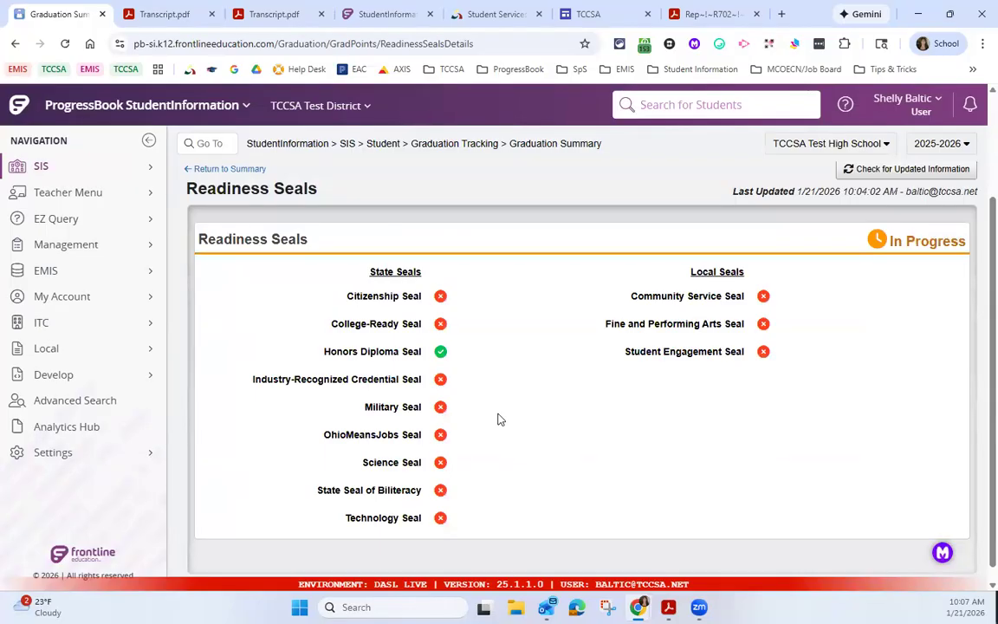
# Step: Start a new membership for the student in Edit Memberships, using the membership group 60 - Seal of Biliteracy
pyautogui.click(123, 167)
pyautogui.click(282, 385)
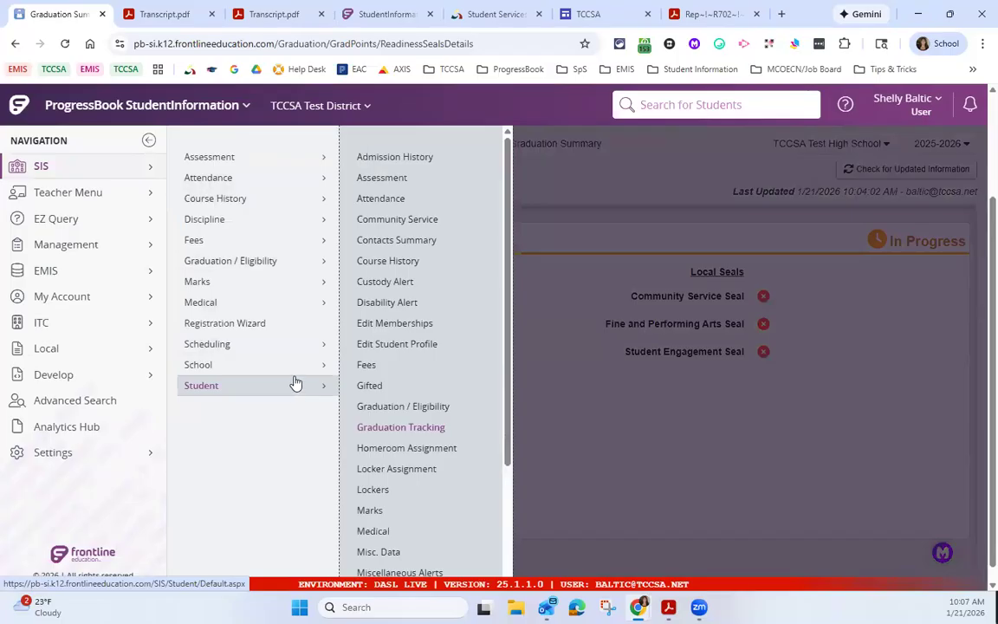
pyautogui.click(396, 332)
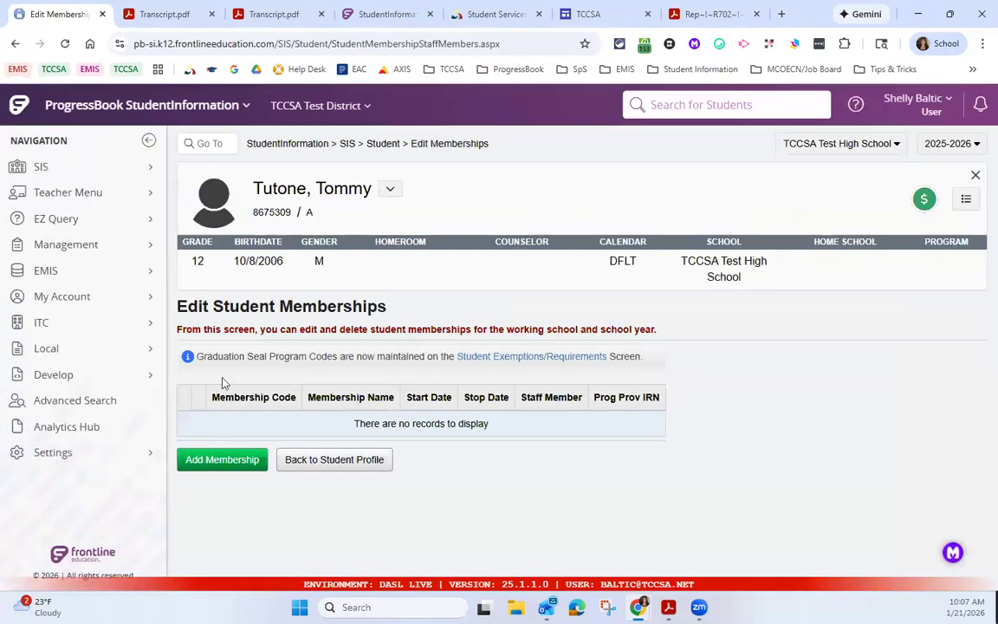
pyautogui.click(245, 463)
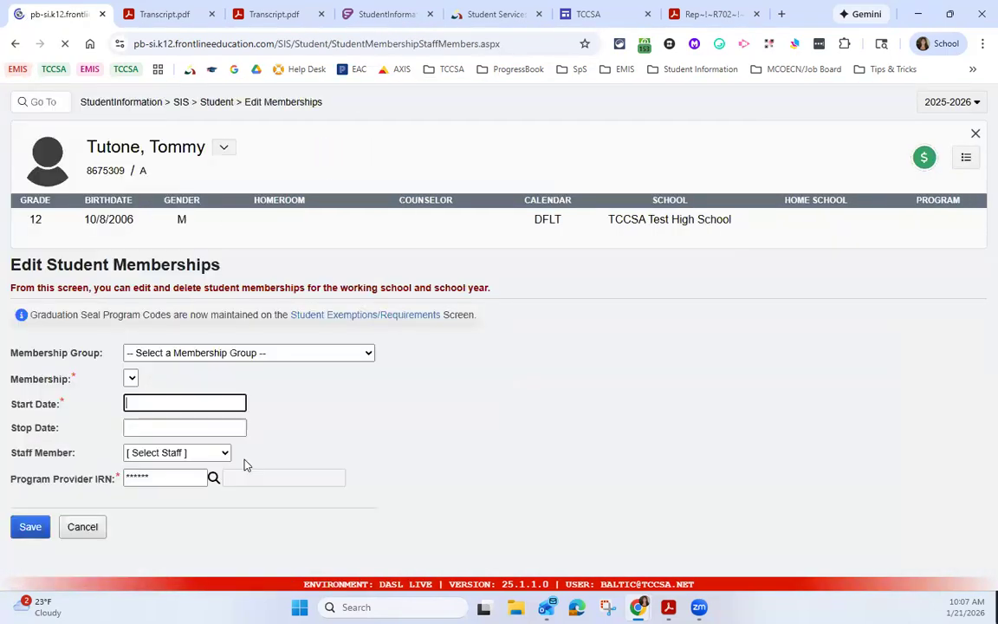
pyautogui.click(327, 395)
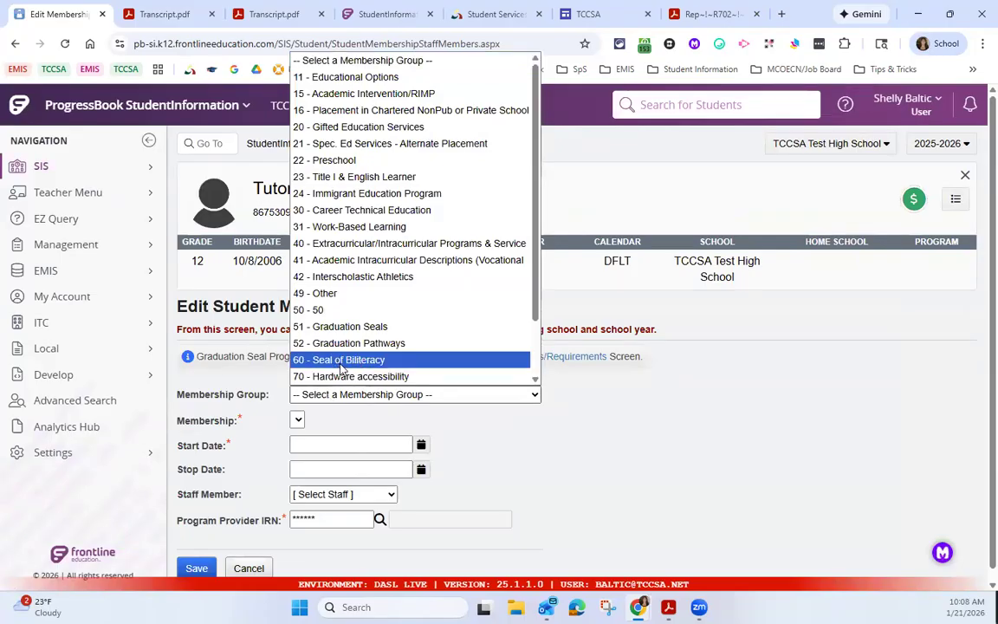
pyautogui.click(340, 364)
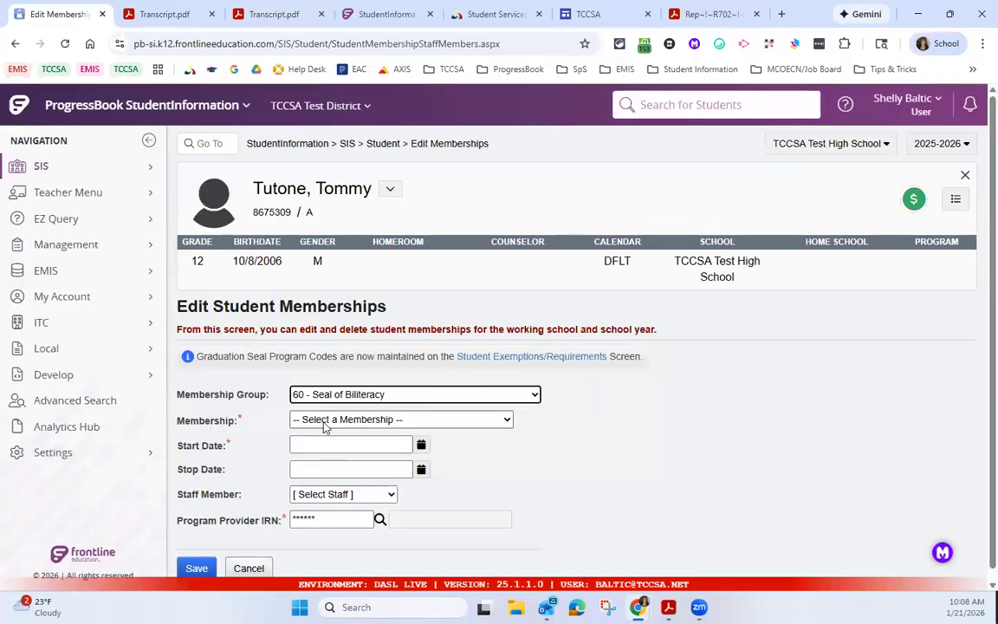
# Step: Choose membership 600265 - Spanish with start date 01/20/2026 and save the student's membership
pyautogui.click(324, 420)
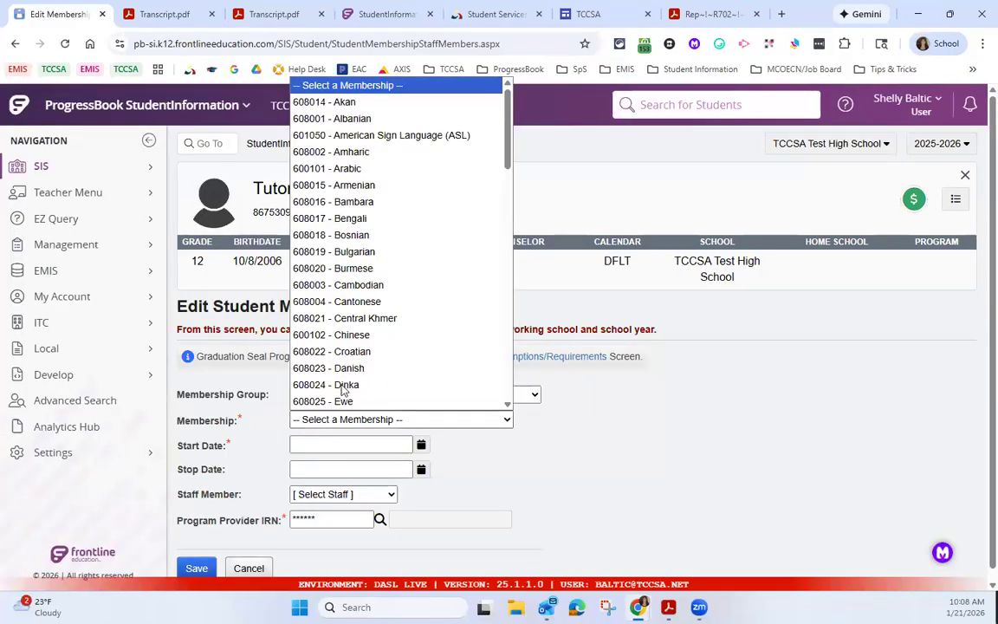
pyautogui.scroll(-15, 387, 309)
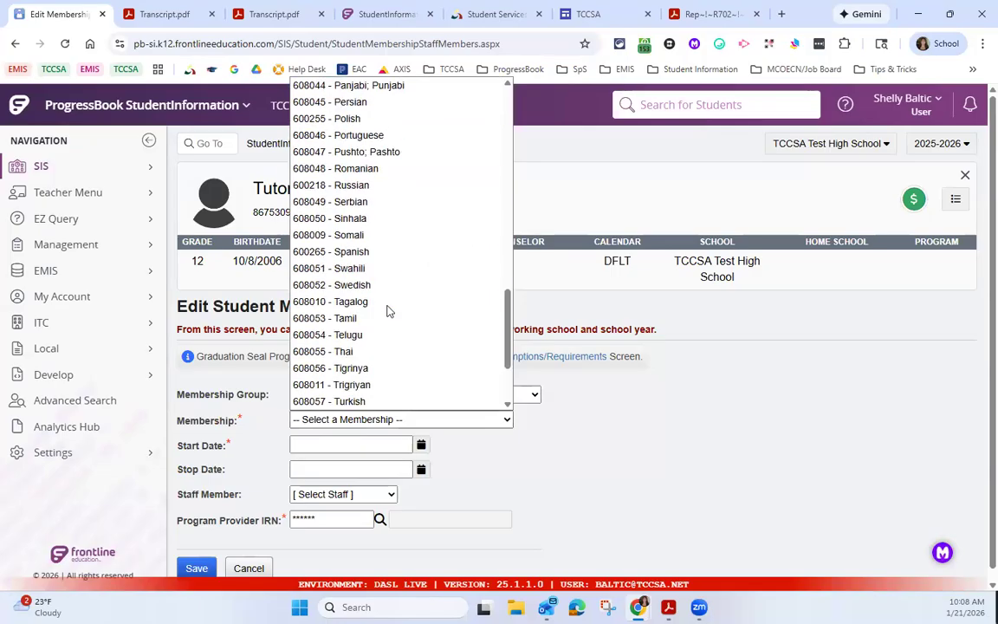
pyautogui.click(371, 252)
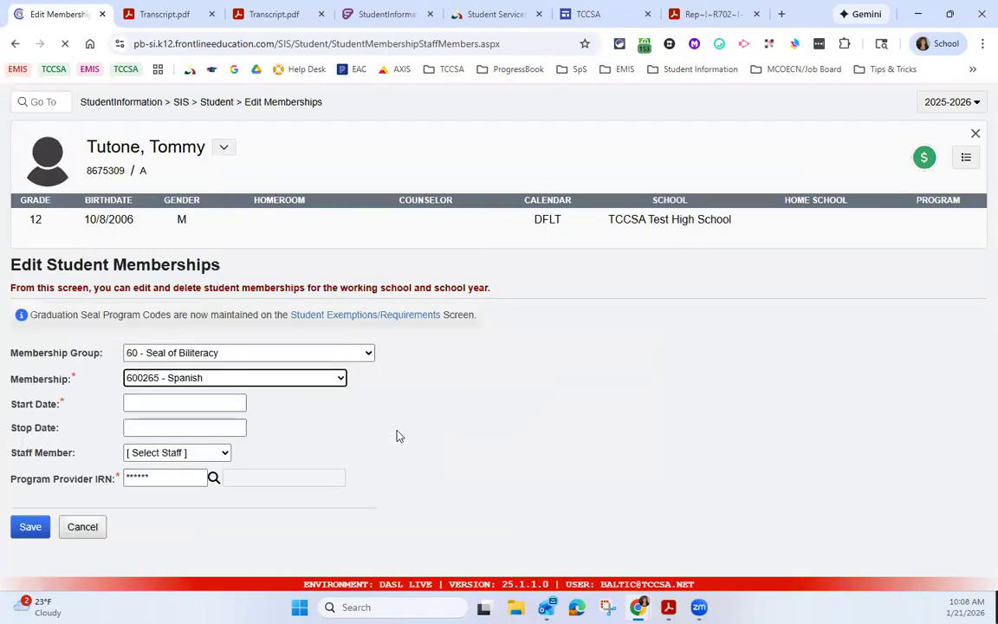
pyautogui.click(422, 445)
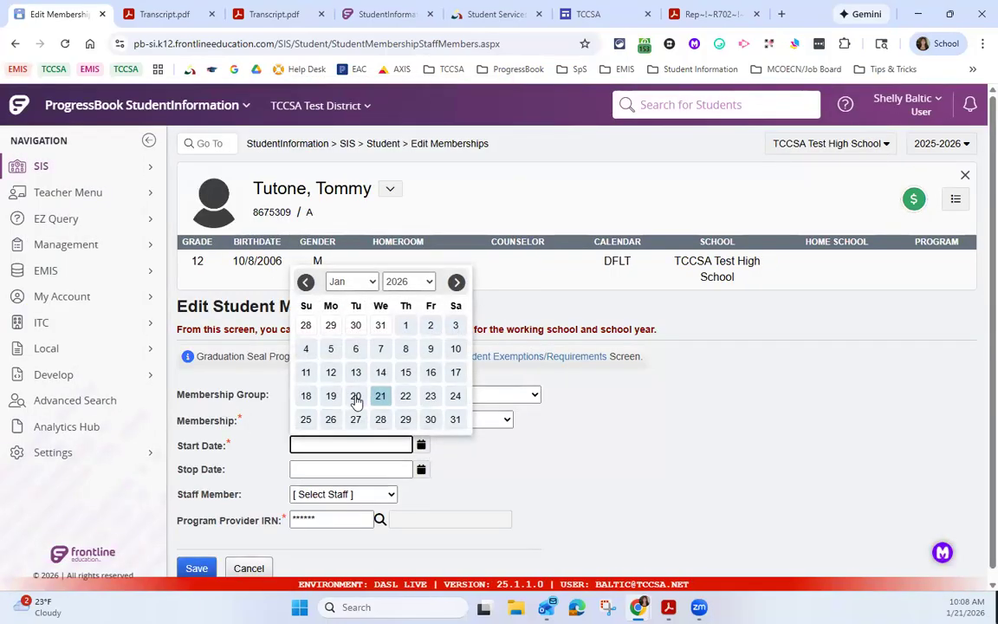
pyautogui.click(356, 397)
pyautogui.scroll(-1, 459, 449)
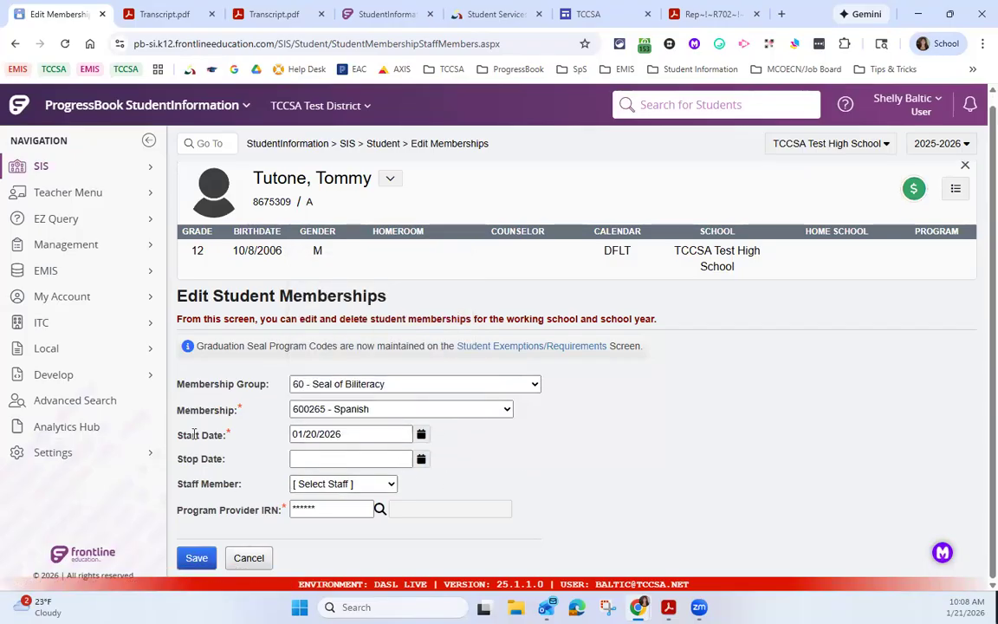
pyautogui.click(194, 560)
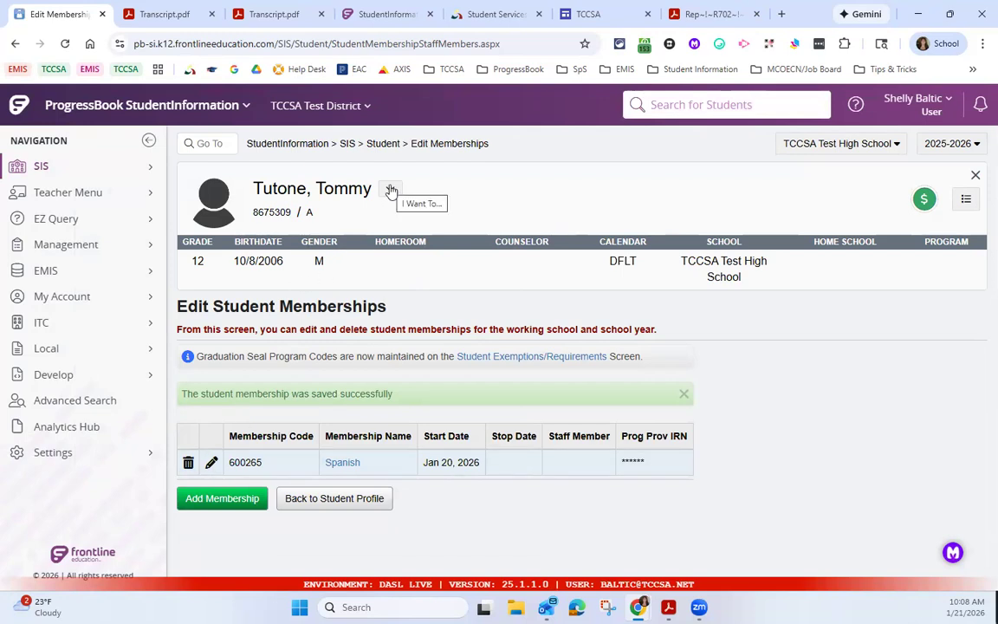
# Step: Return to the student's Graduation Summary and check the State Seal of Biliteracy in the Readiness Seals details
pyautogui.click(382, 144)
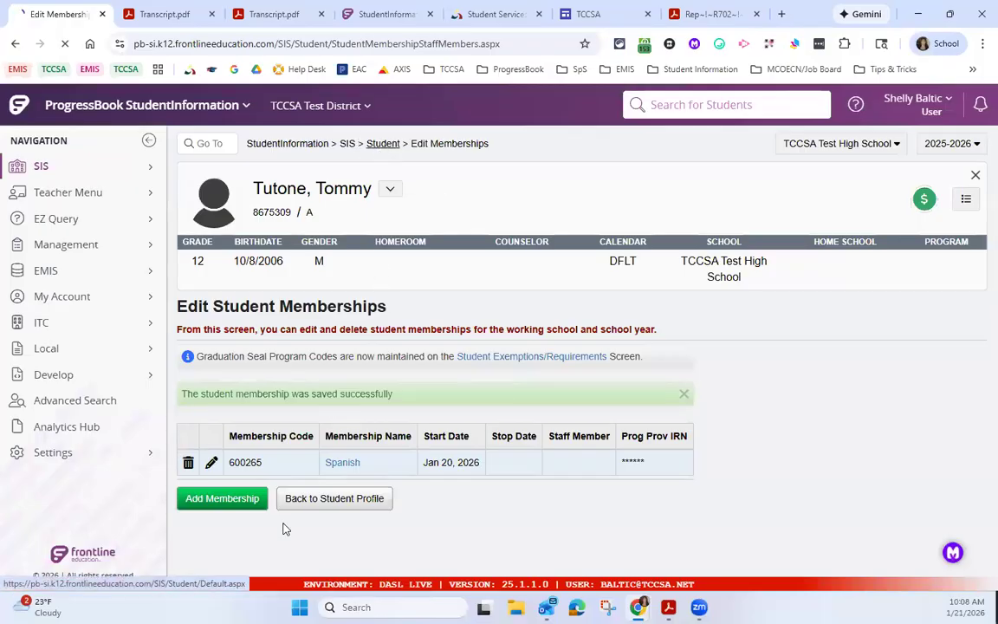
pyautogui.click(260, 561)
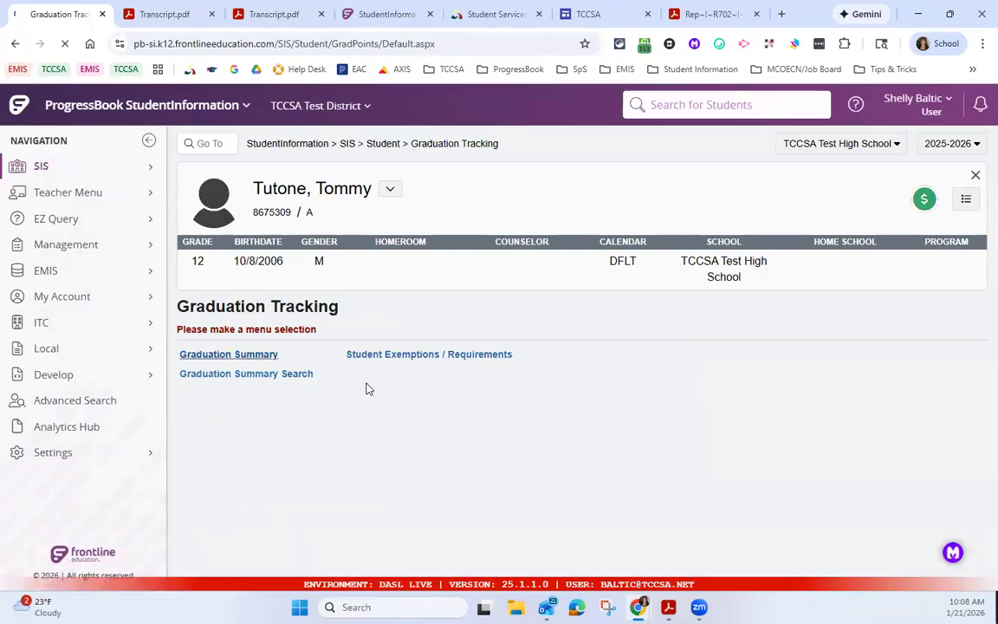
pyautogui.scroll(-4, 507, 416)
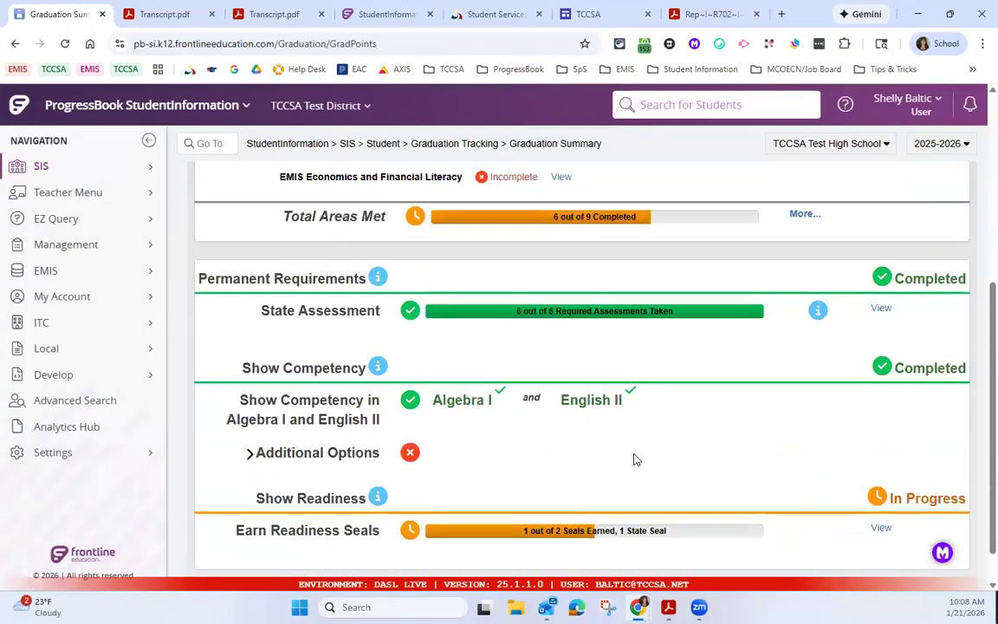
pyautogui.click(880, 484)
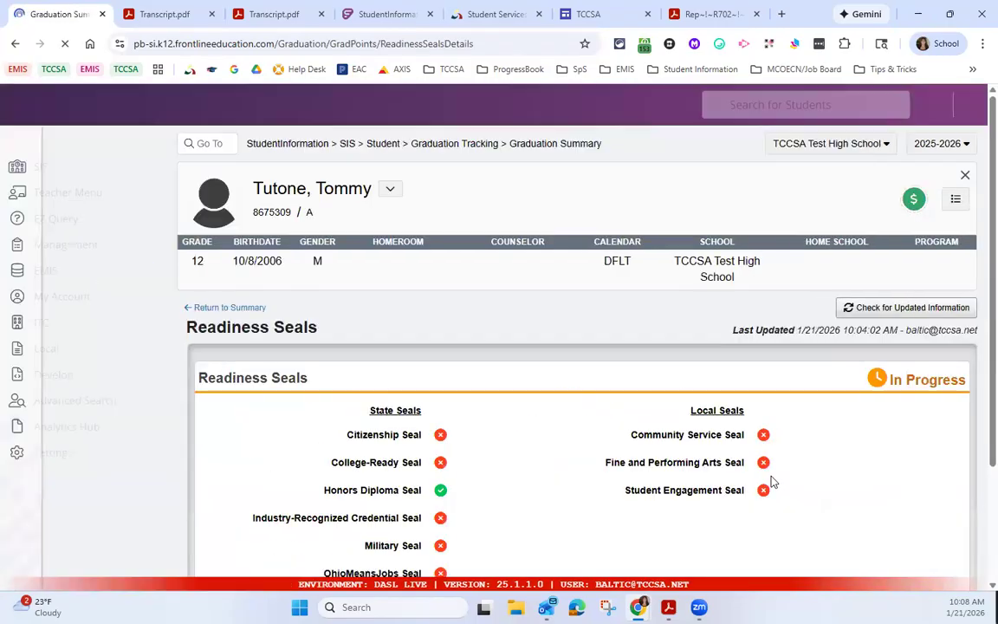
pyautogui.scroll(-2, 606, 468)
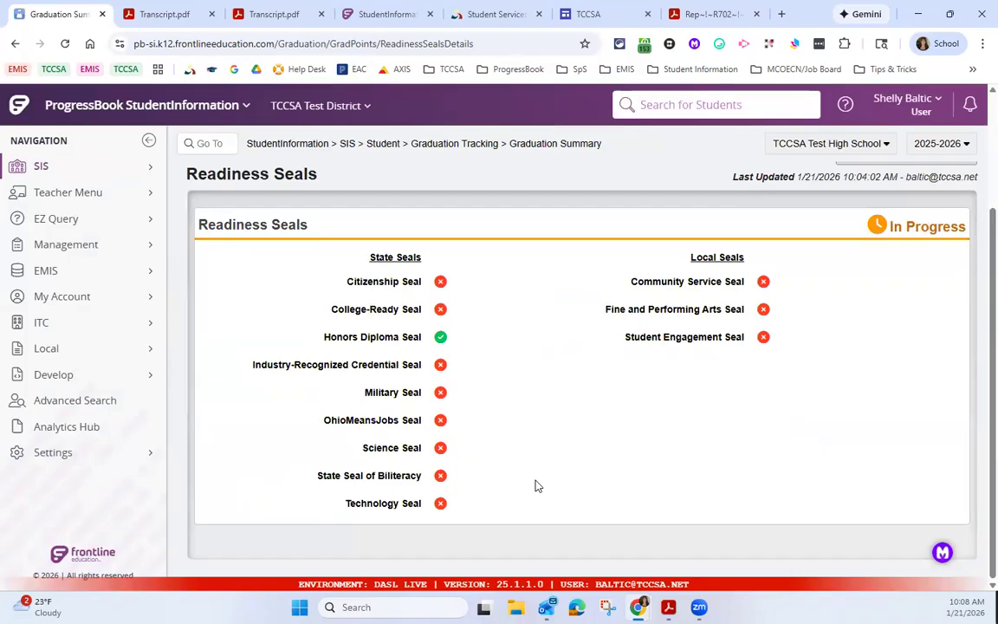
pyautogui.scroll(2, 725, 507)
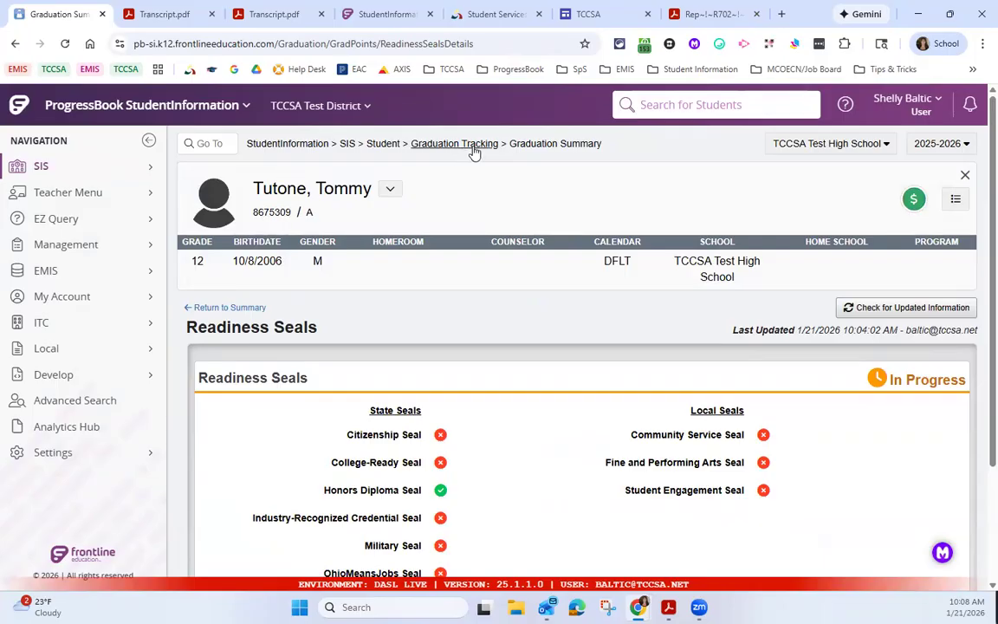
# Step: In the student's Student Exemptions / Requirements, mark the State Seal of Biliteracy (Ohio) as Earned
pyautogui.click(389, 146)
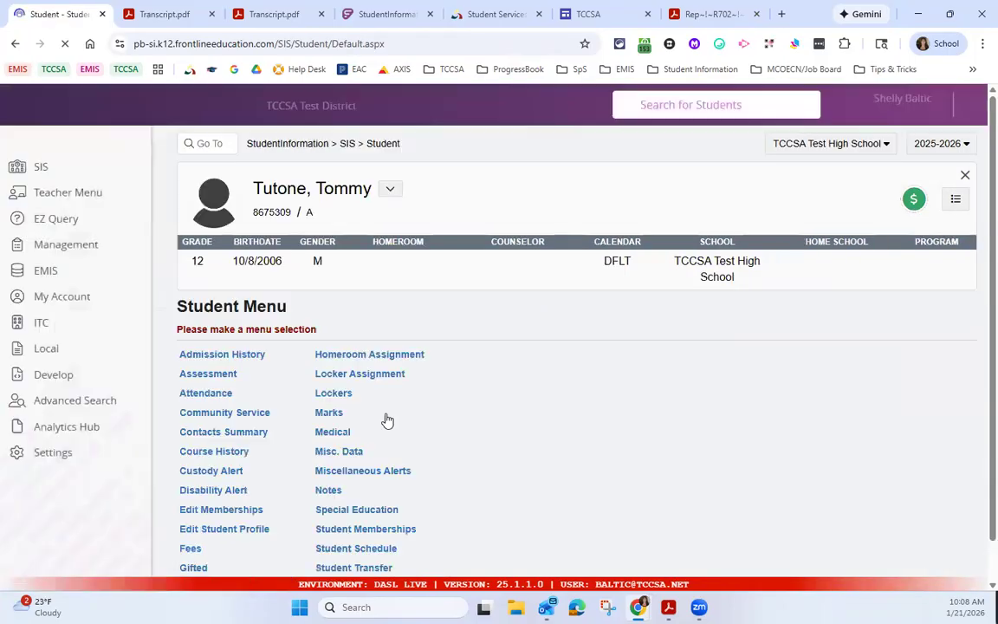
pyautogui.scroll(-1, 309, 416)
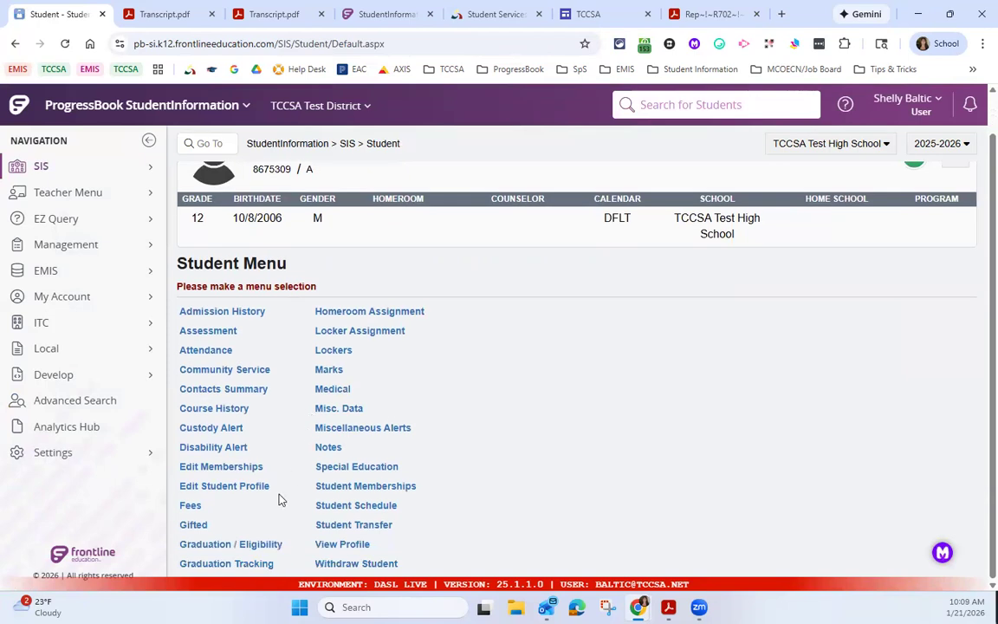
pyautogui.click(260, 563)
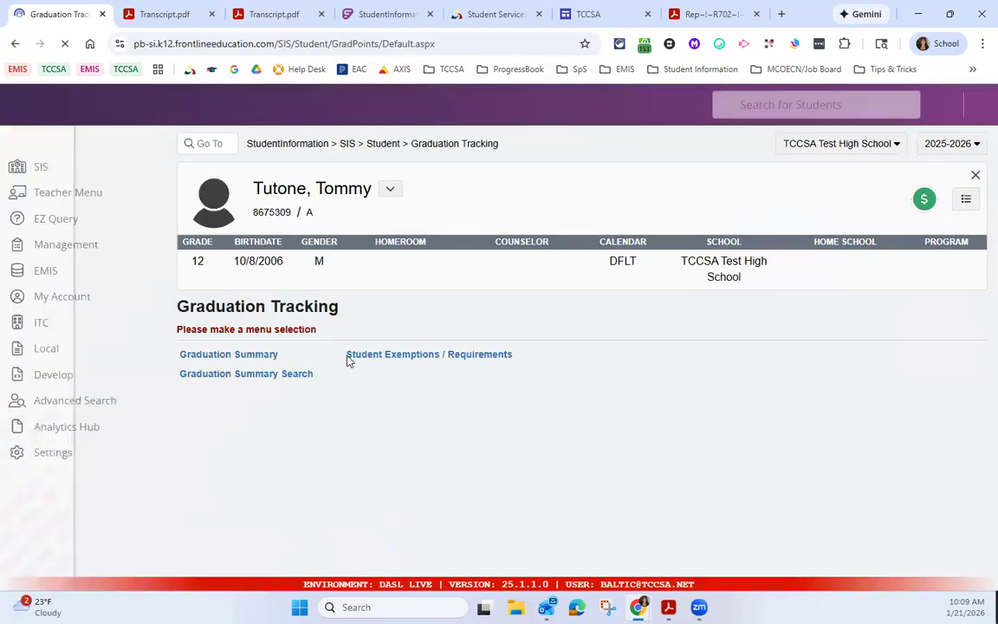
pyautogui.click(398, 355)
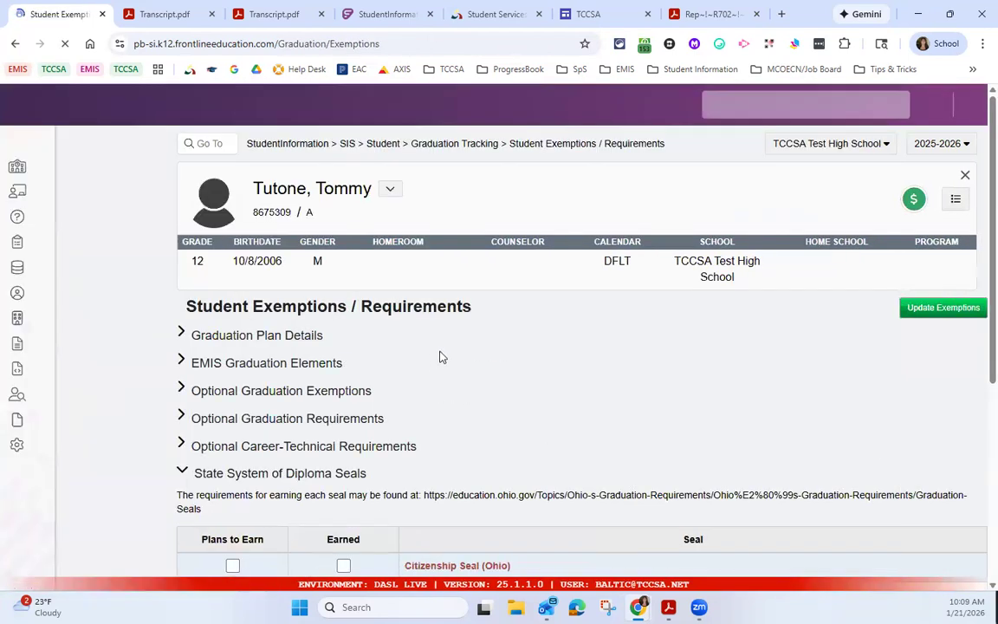
pyautogui.scroll(-4, 439, 385)
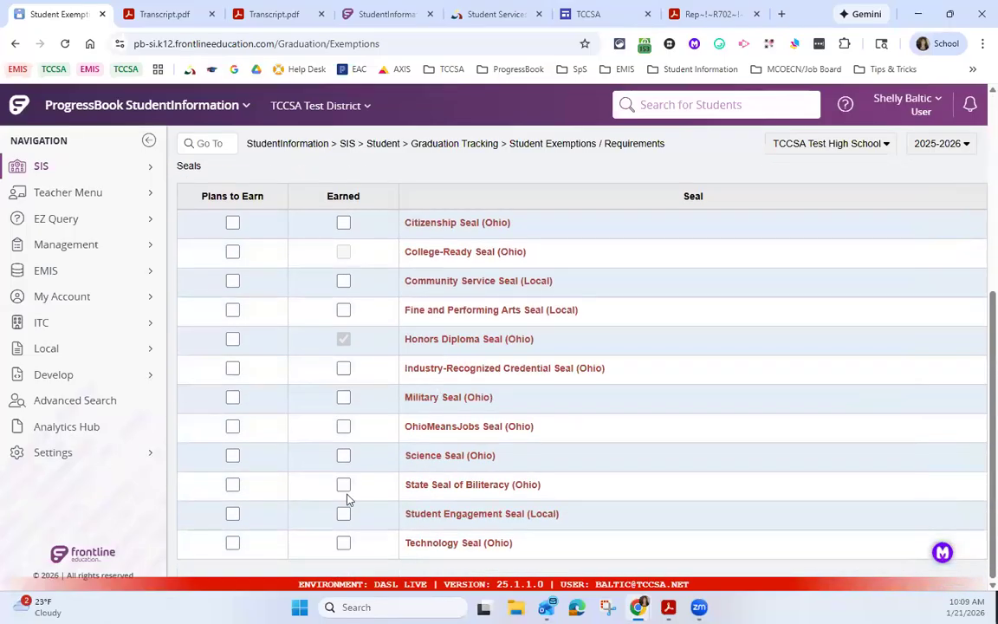
pyautogui.click(344, 487)
# Step: Check Proficient Foreign Languages in the EMIS Graduation Elements and save the student's updated exemptions
pyautogui.scroll(4, 451, 347)
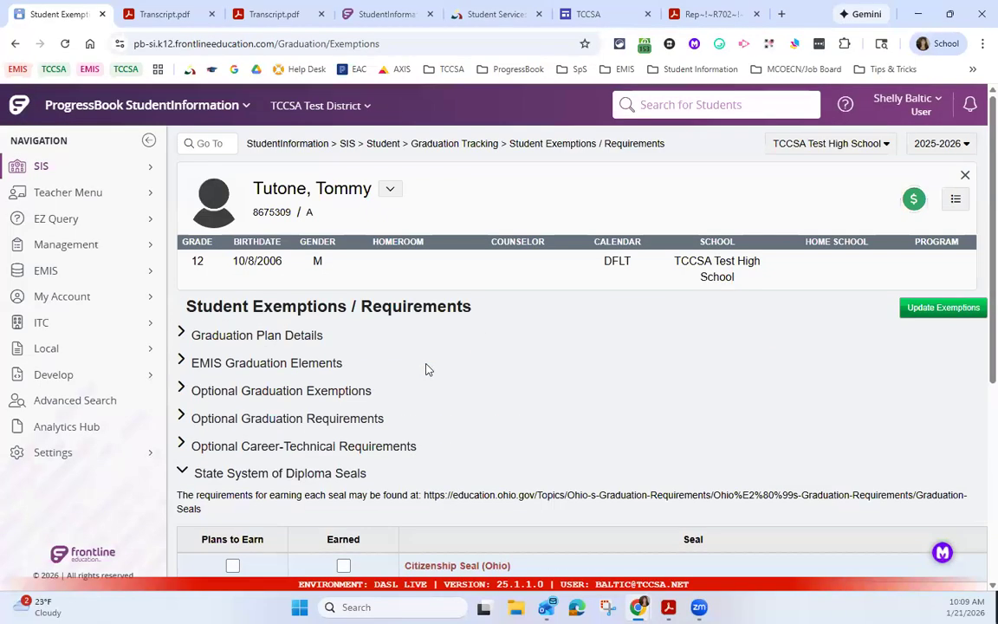
pyautogui.click(180, 363)
pyautogui.scroll(-4, 643, 423)
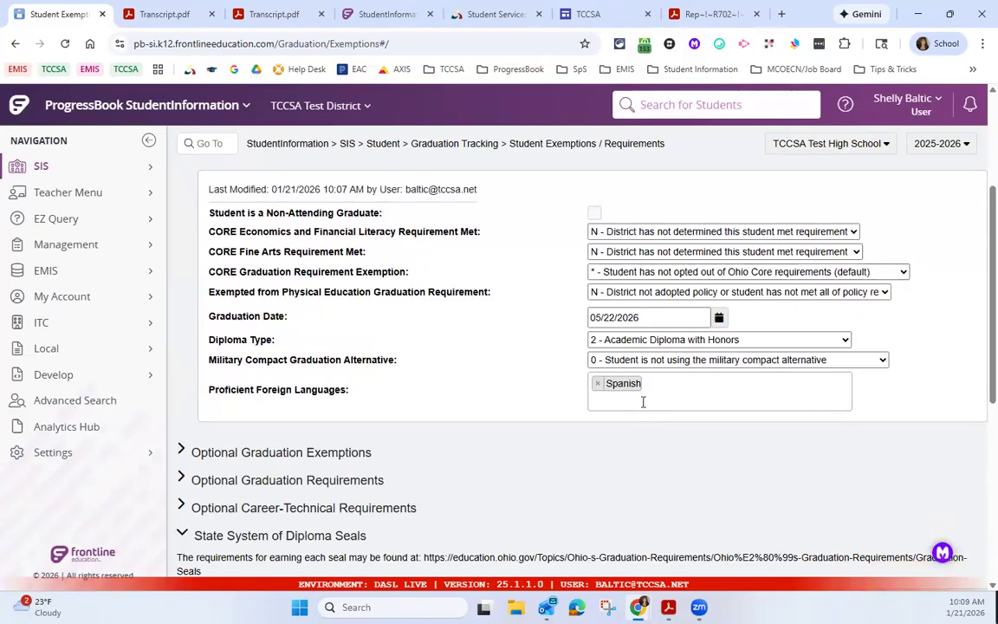
pyautogui.scroll(1, 641, 405)
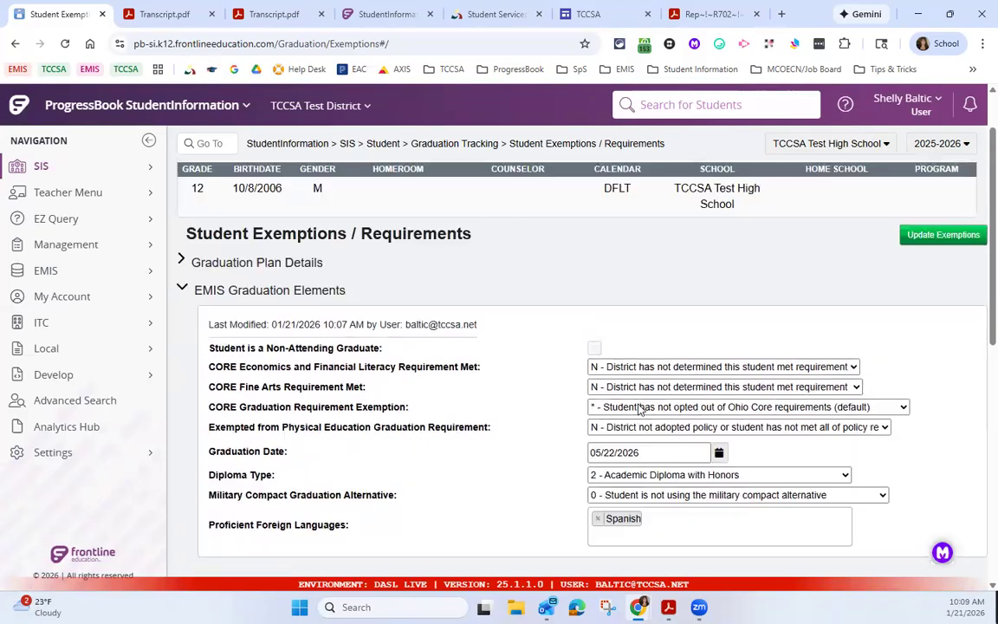
pyautogui.scroll(-5, 597, 434)
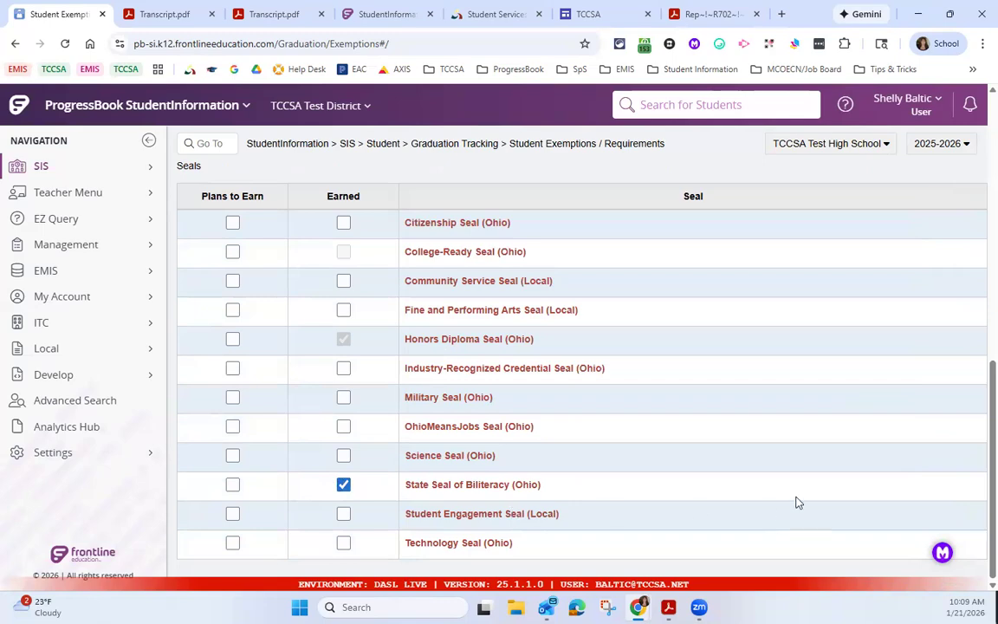
pyautogui.scroll(3, 943, 305)
pyautogui.scroll(3, 927, 265)
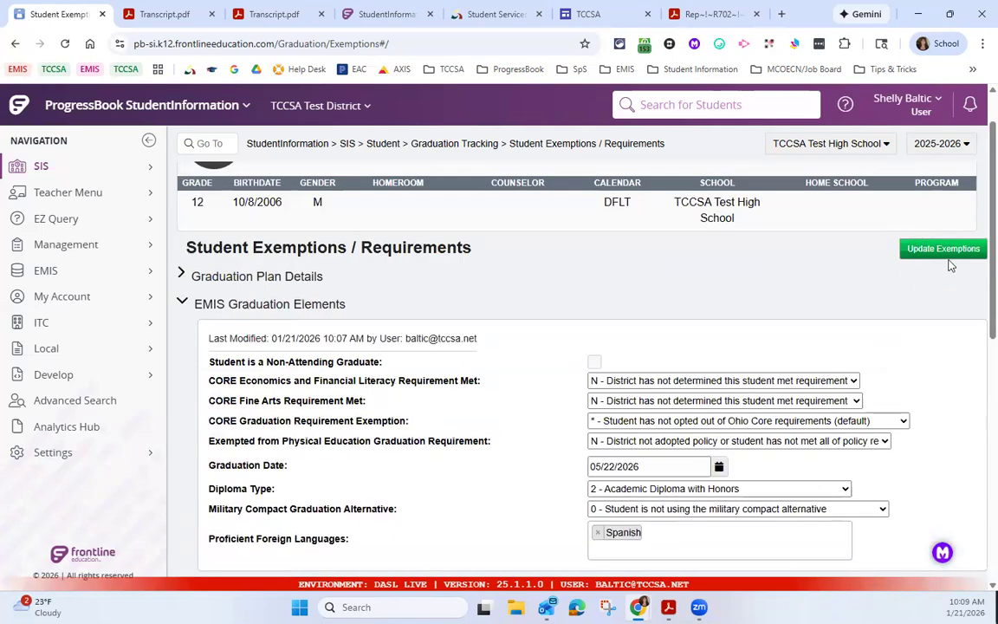
pyautogui.click(936, 251)
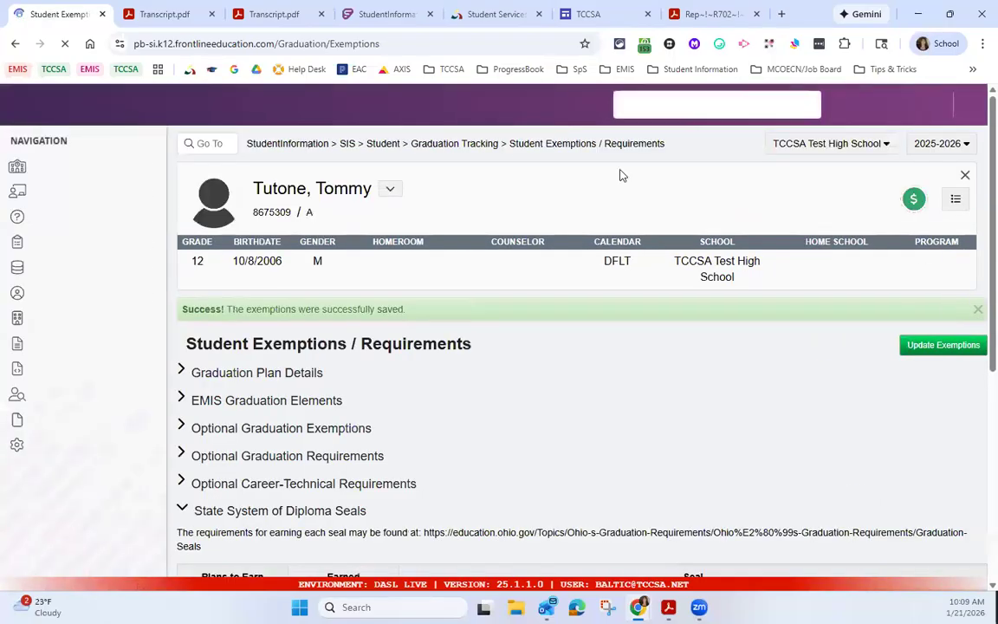
# Step: Refresh the student's Graduation Summary with updated information and check the Earn Readiness Seals progress
pyautogui.click(476, 145)
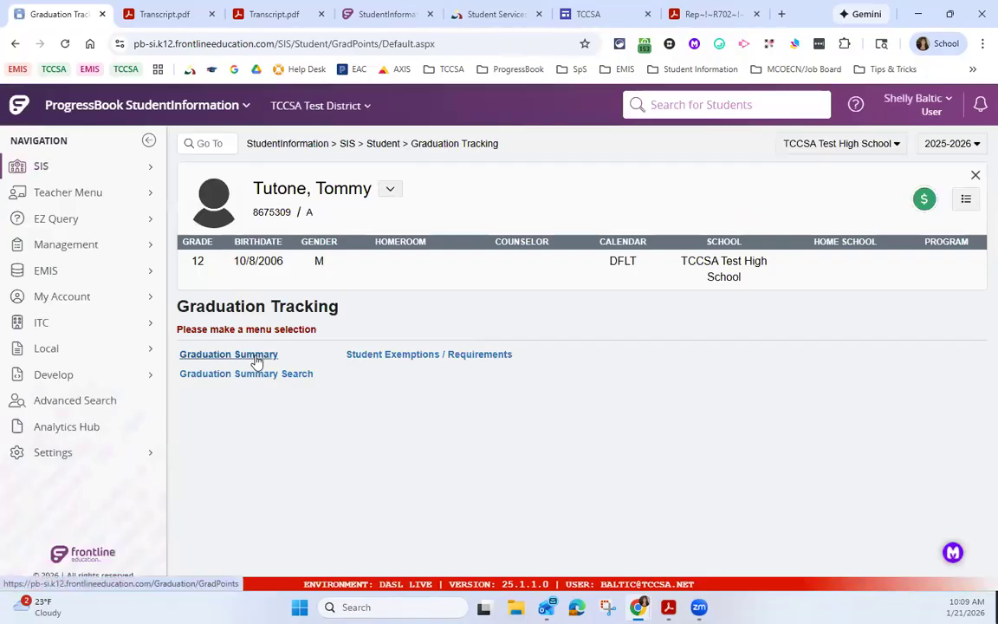
pyautogui.click(255, 357)
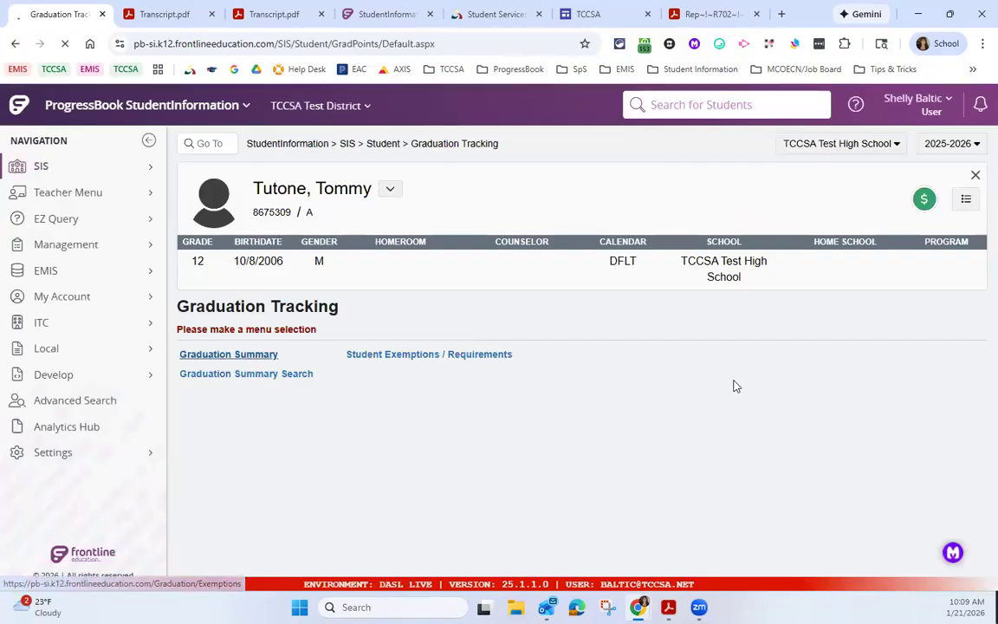
pyautogui.scroll(-3, 545, 473)
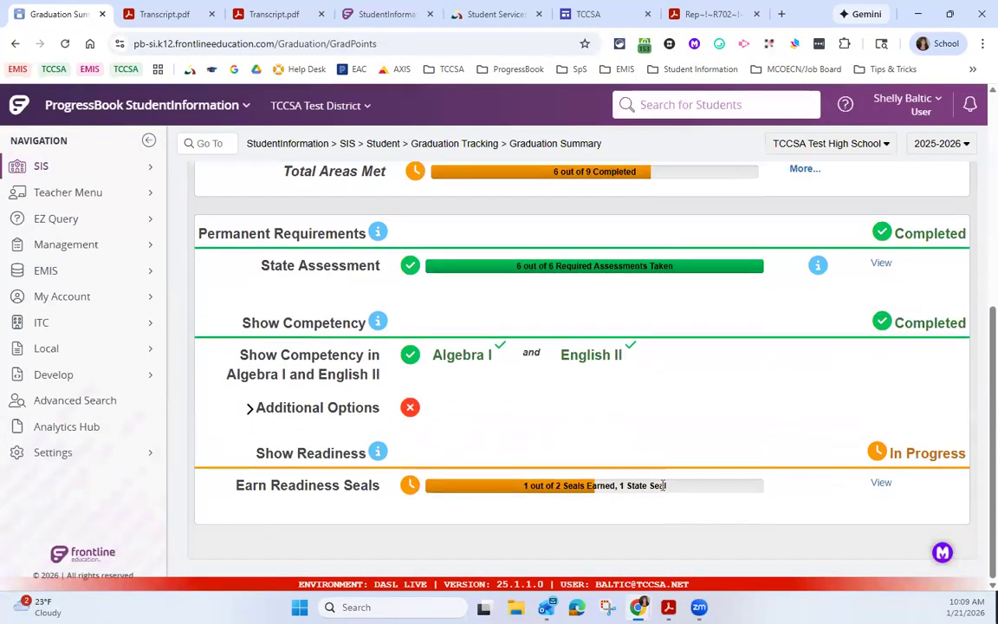
pyautogui.scroll(3, 871, 309)
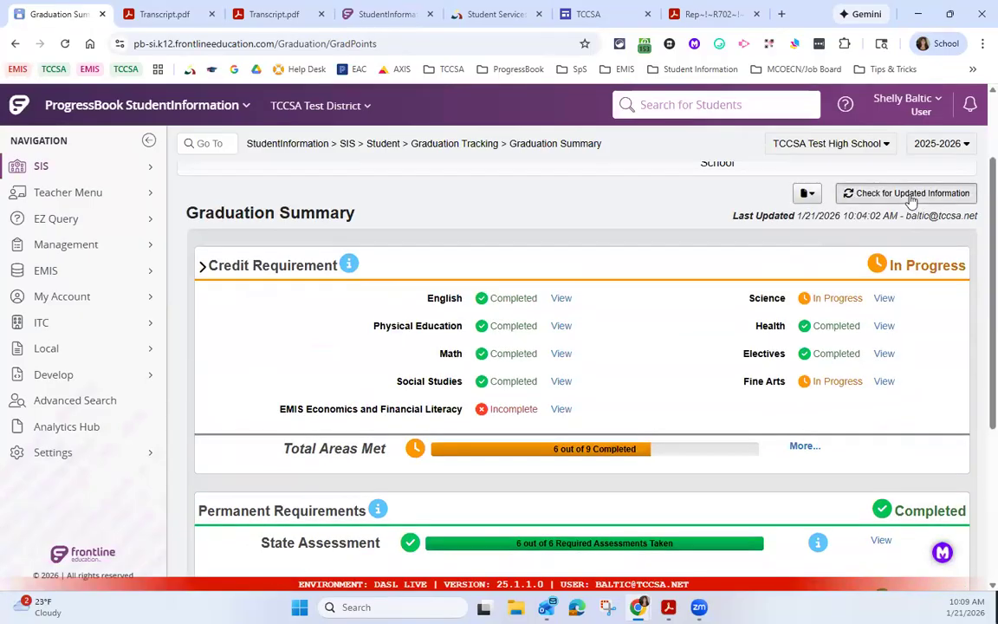
pyautogui.click(910, 195)
pyautogui.scroll(-5, 791, 457)
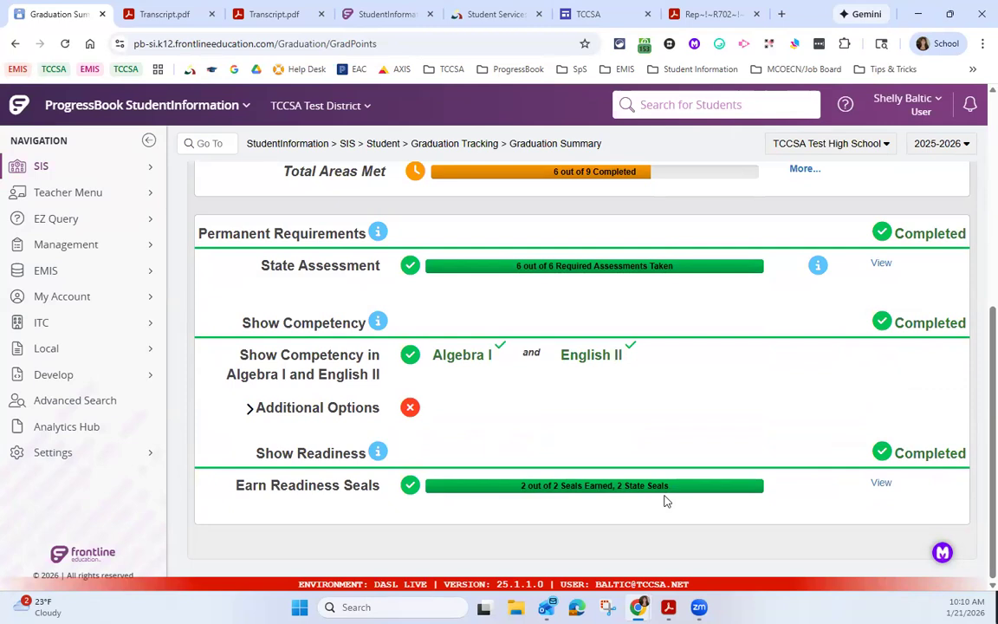
# Step: Generate the student's transcript with the 25/26 Seals format and review its Earned Seals section
pyautogui.click(173, 14)
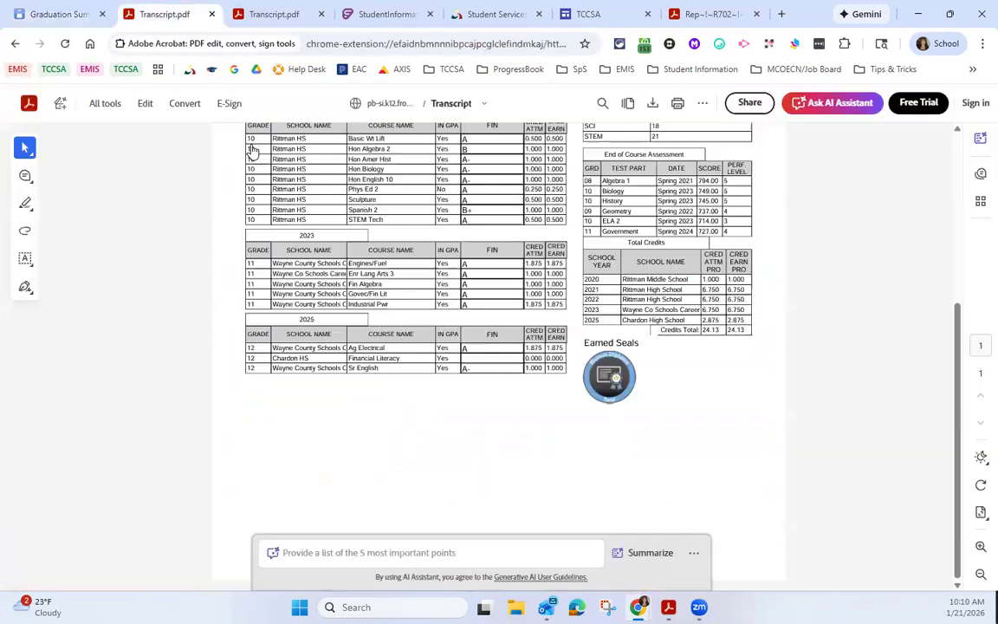
pyautogui.click(60, 16)
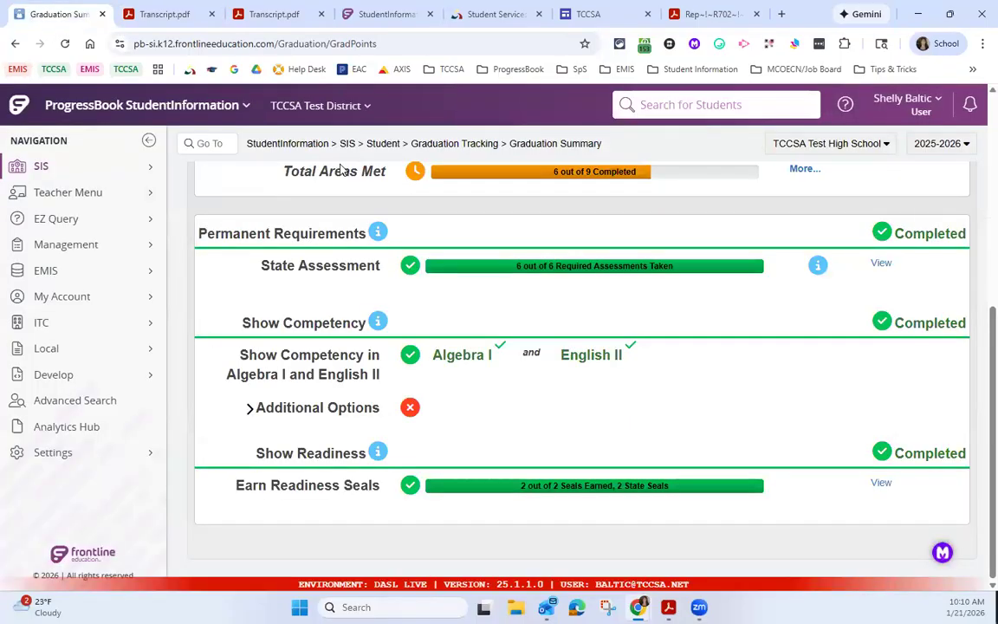
pyautogui.click(315, 149)
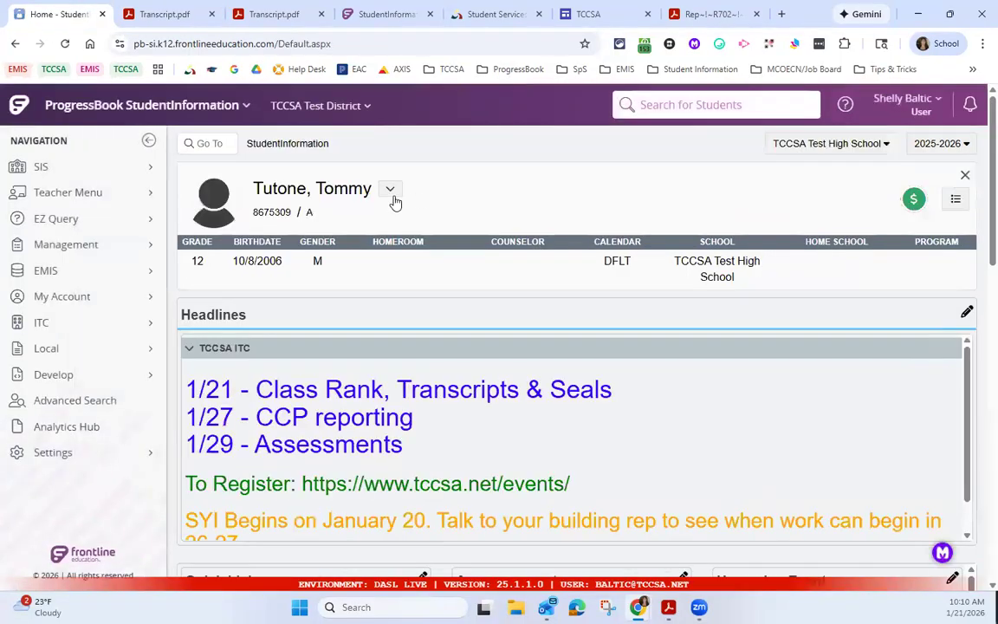
pyautogui.click(390, 189)
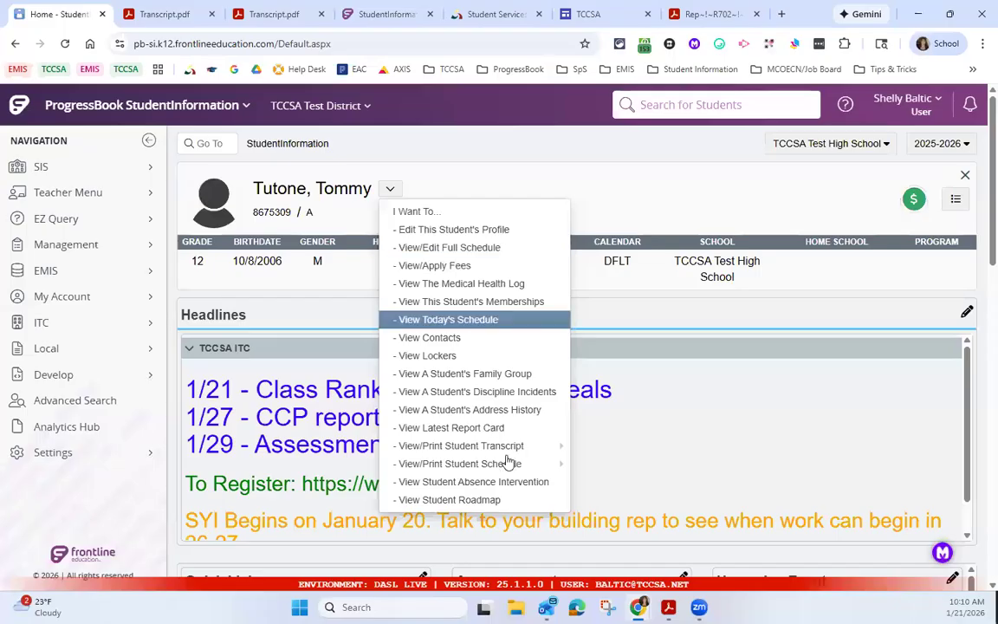
pyautogui.moveTo(537, 445)
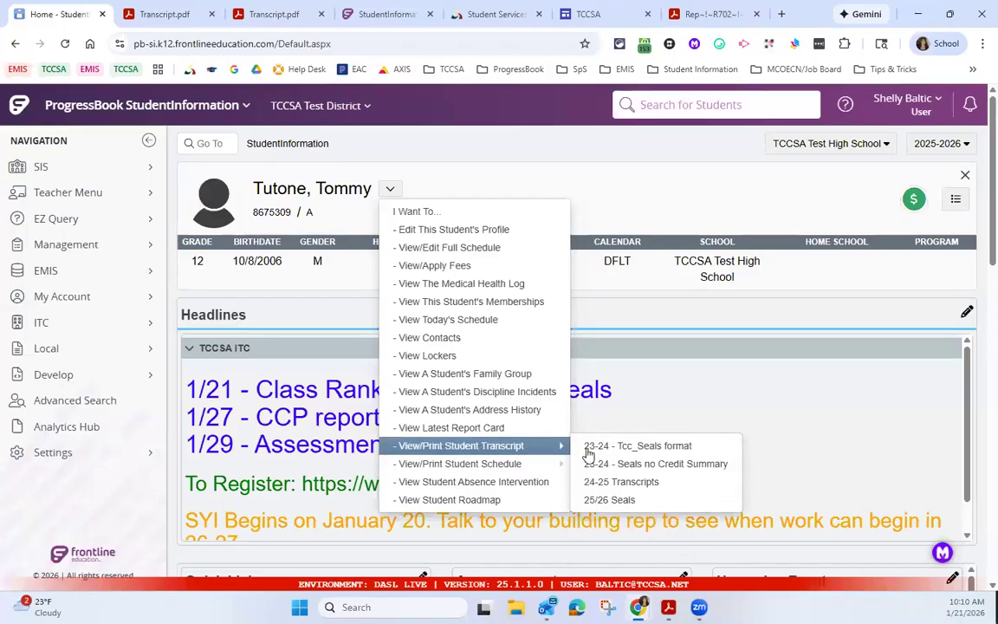
pyautogui.click(621, 500)
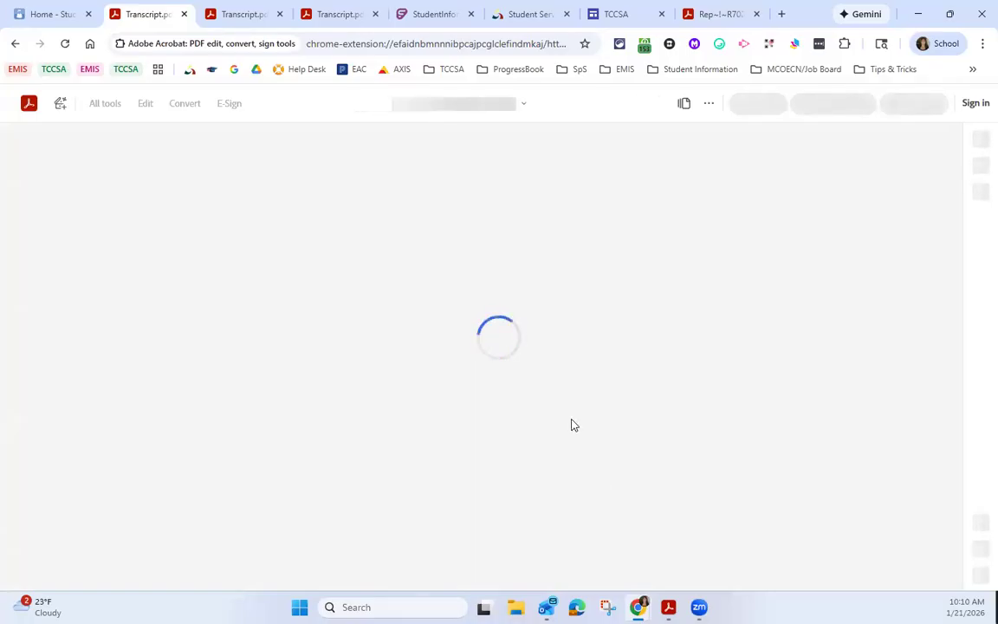
pyautogui.scroll(-3, 592, 463)
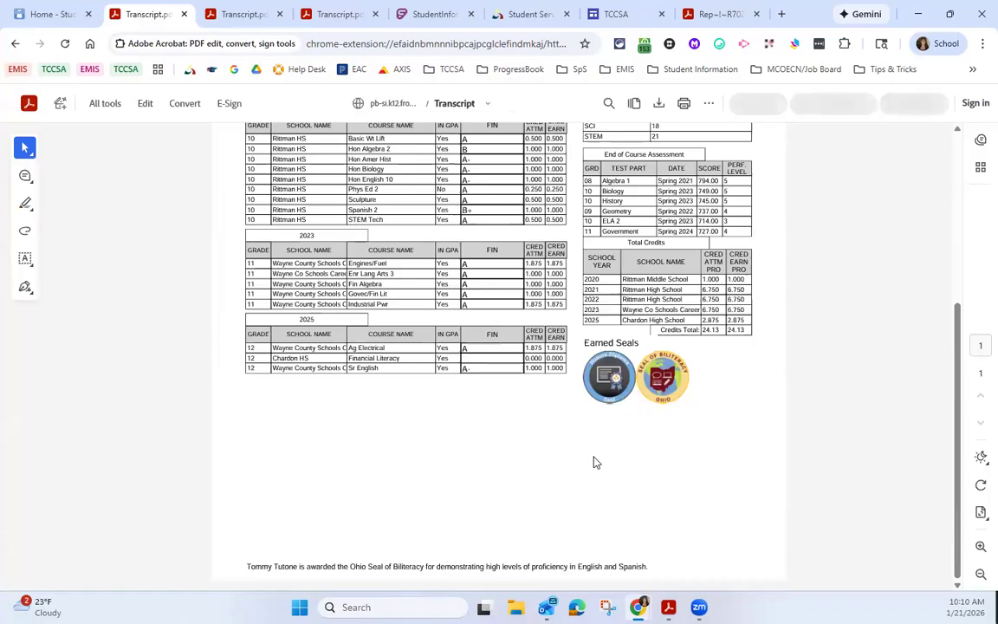